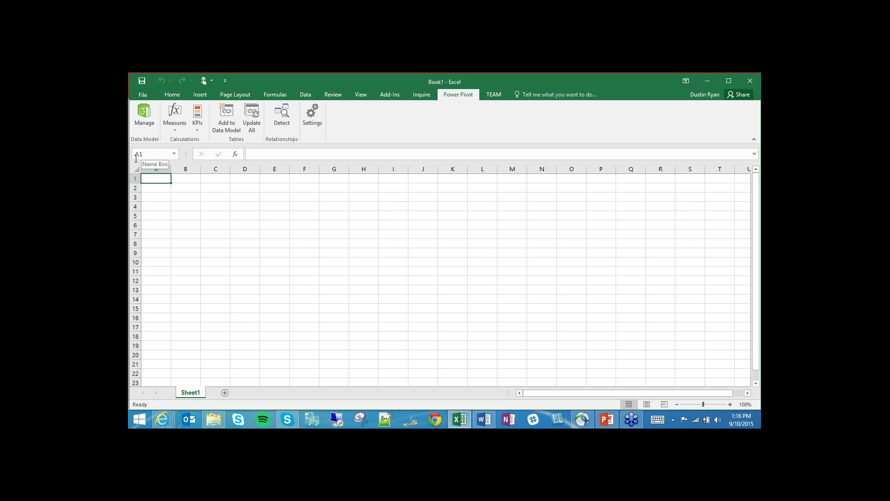
# - Open the COM Add-ins manager through the Excel options
pyautogui.click(172, 96)
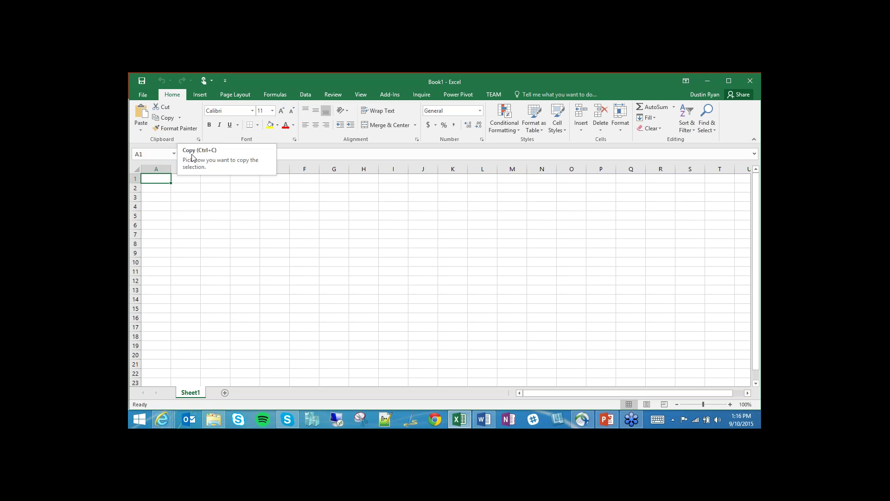
pyautogui.click(142, 95)
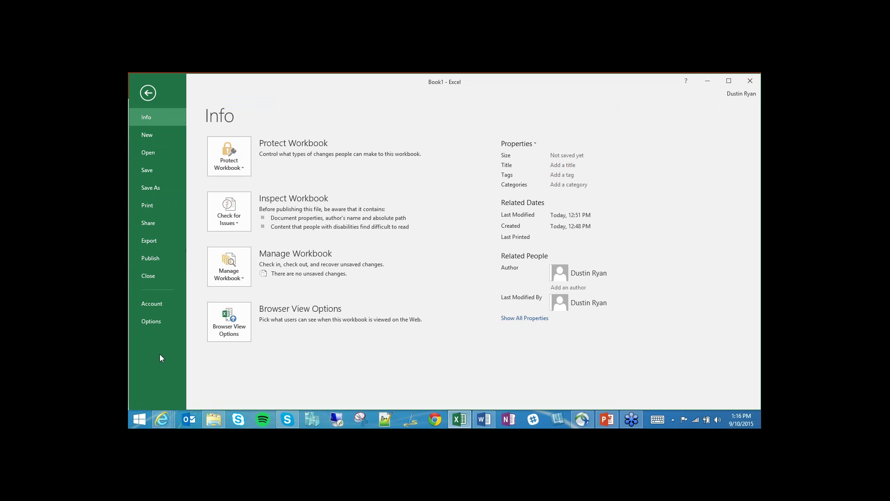
pyautogui.click(149, 321)
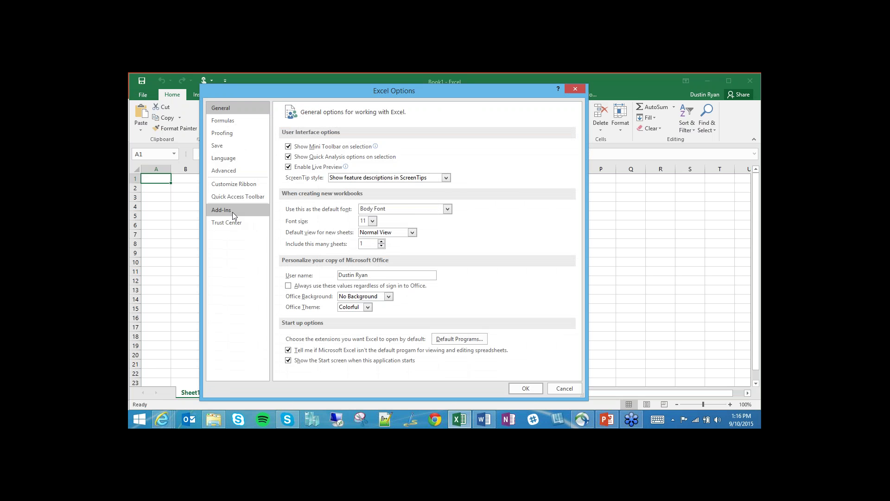
pyautogui.click(232, 212)
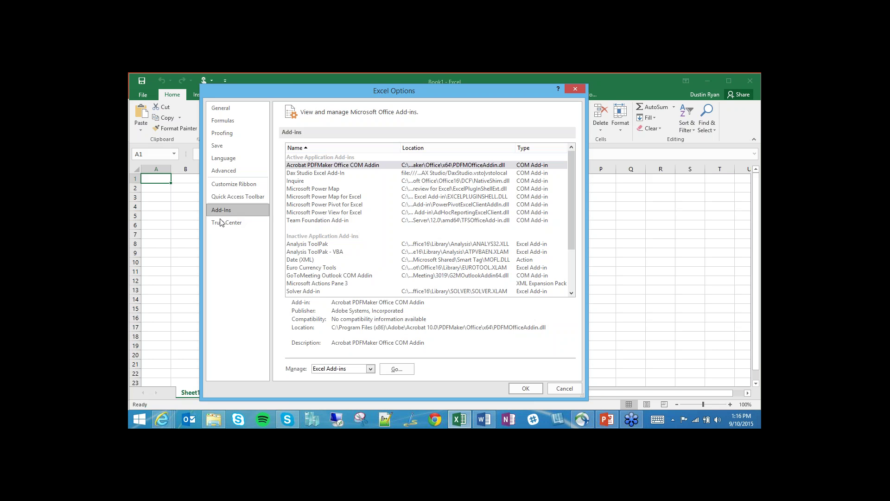
pyautogui.click(334, 371)
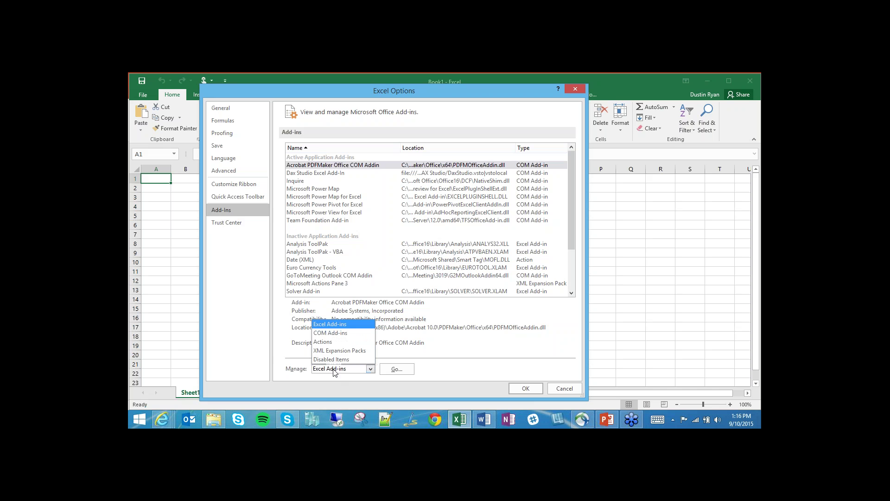
pyautogui.click(333, 333)
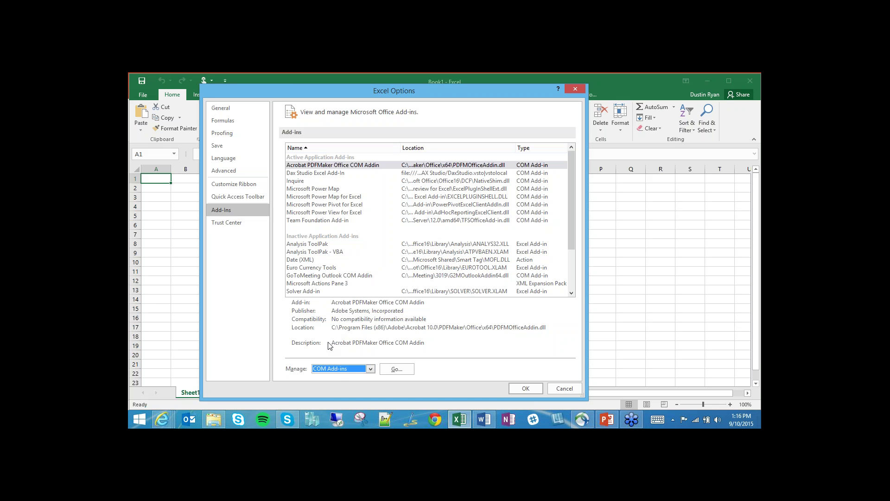
pyautogui.click(396, 371)
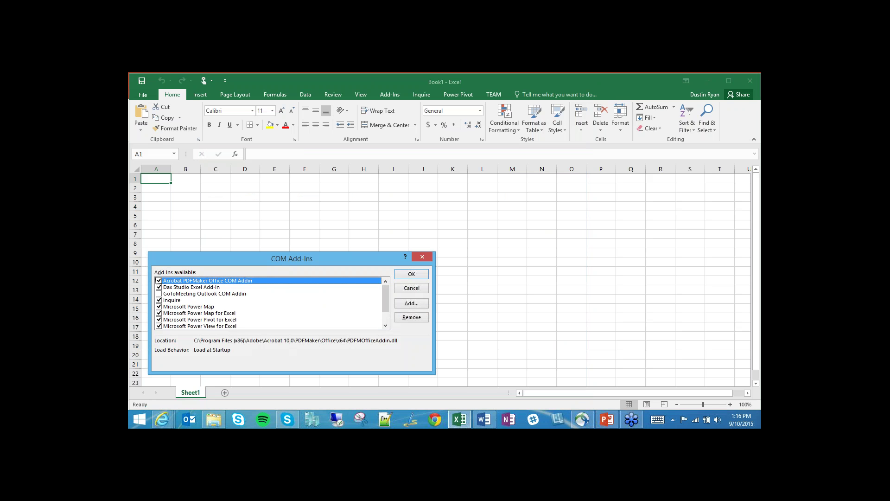
# - Review the available COM add-ins, including Microsoft Power Pivot for Excel and Microsoft Power View for Excel, and leave without changing them
pyautogui.press('Down')
pyautogui.press('Down')
pyautogui.press('Down')
pyautogui.press('Down')
pyautogui.press('Down')
pyautogui.press('Down')
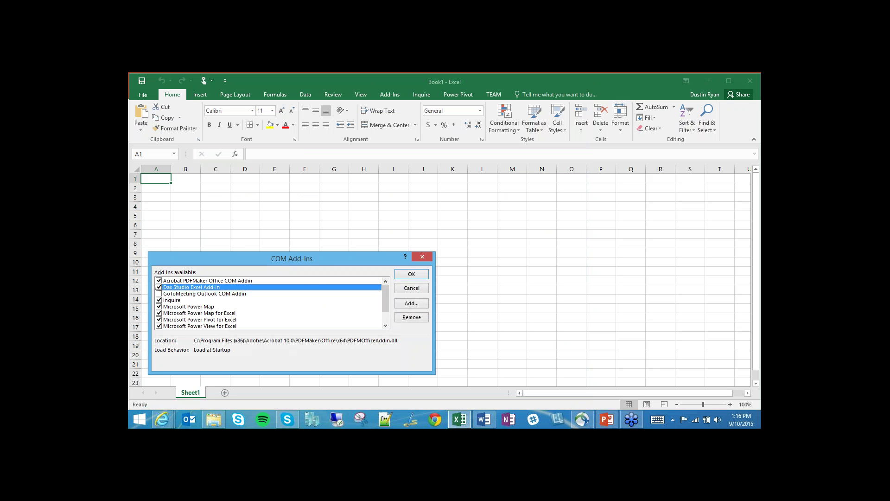
pyautogui.press('Down')
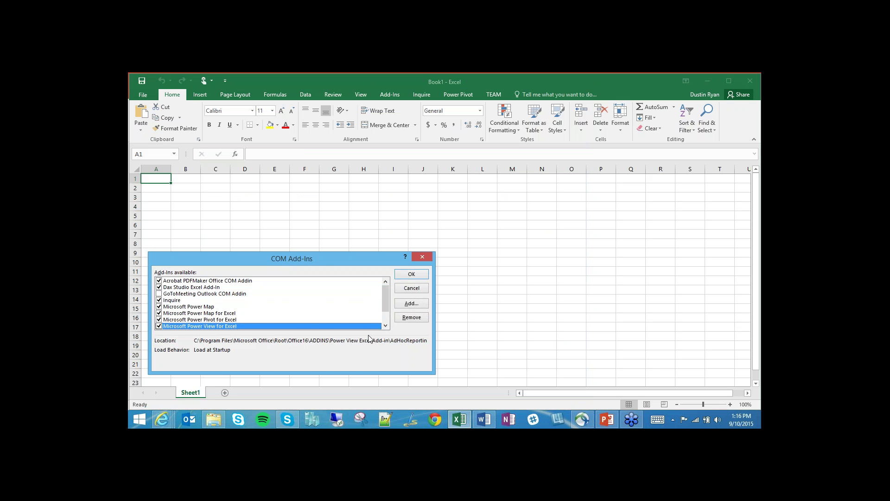
pyautogui.scroll(-2, 385, 304)
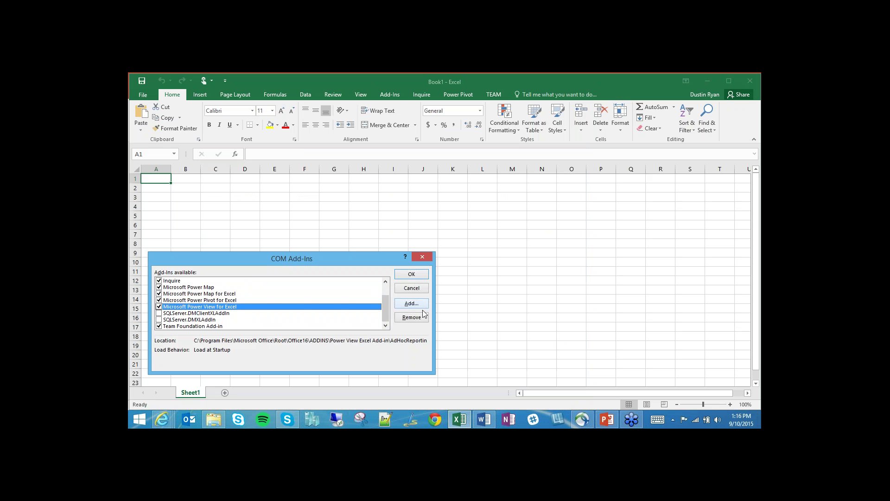
pyautogui.click(407, 291)
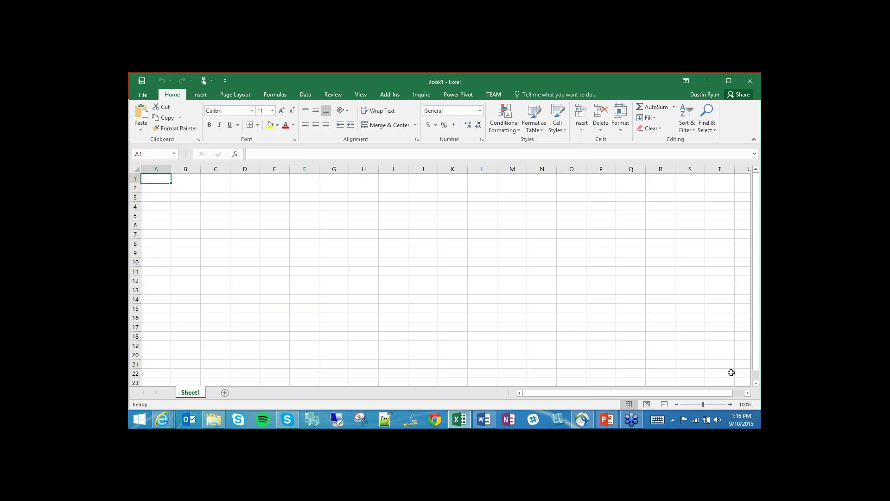
# - Launch ZoomIt from the desktop and switch back to the Book1 workbook in Excel
pyautogui.click(759, 423)
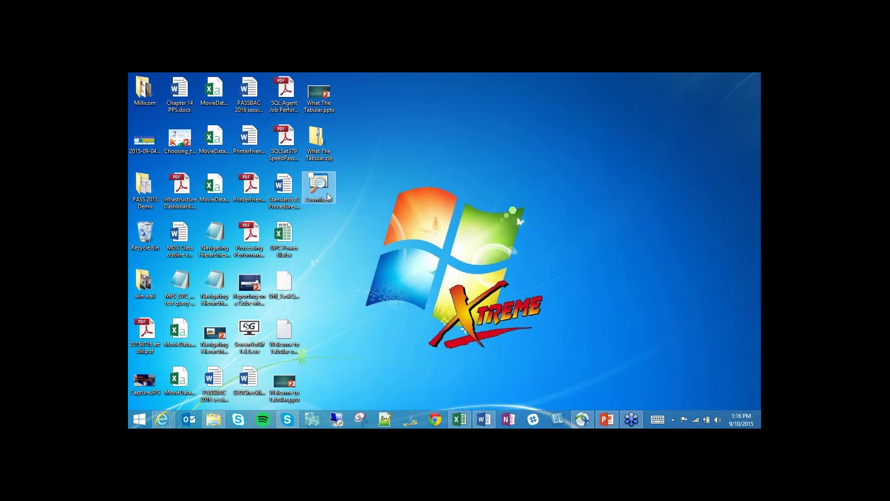
pyautogui.doubleClick(319, 186)
pyautogui.click(454, 419)
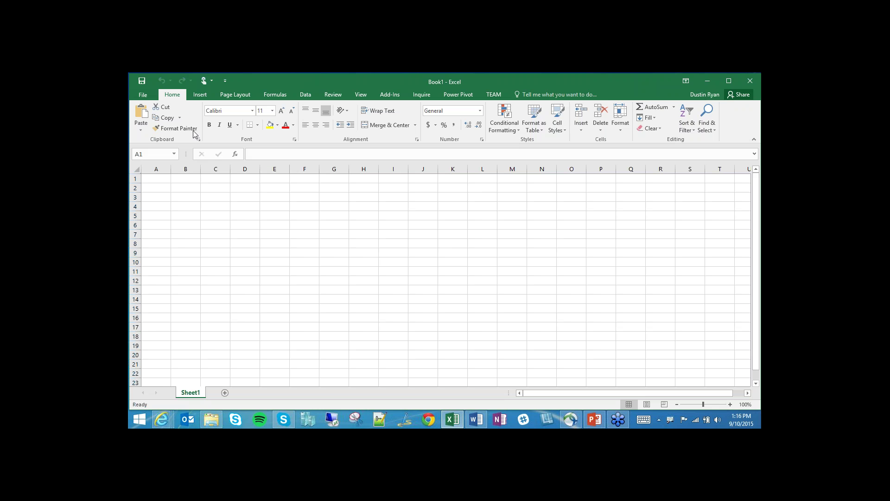
# - Open the Power Pivot data model window for Book1 and maximize it
pyautogui.click(460, 93)
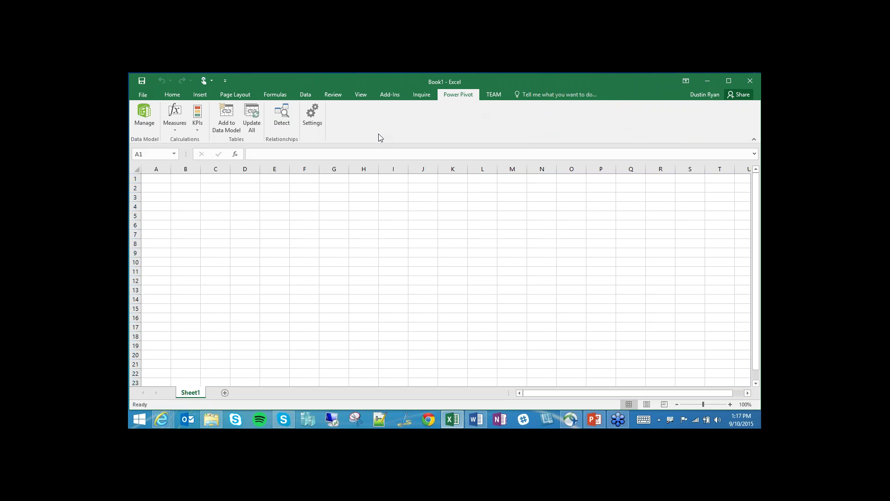
pyautogui.click(142, 119)
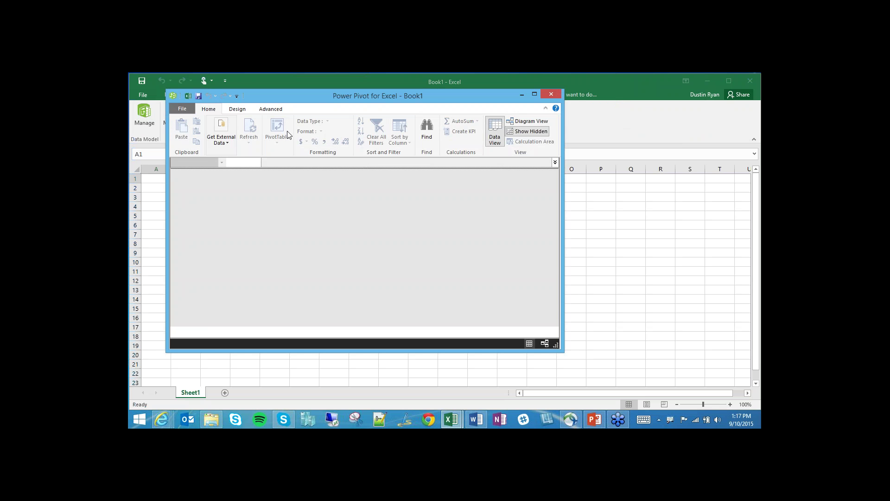
pyautogui.moveTo(374, 101); pyautogui.dragTo(413, 107)
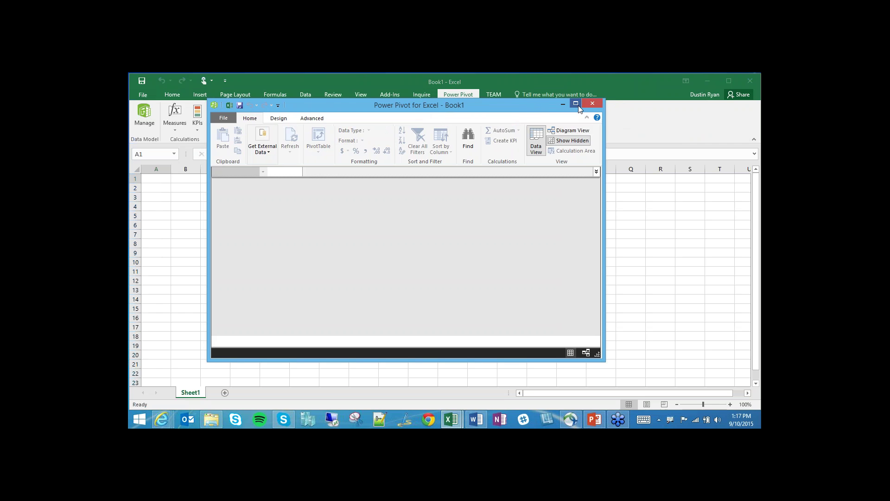
pyautogui.click(578, 105)
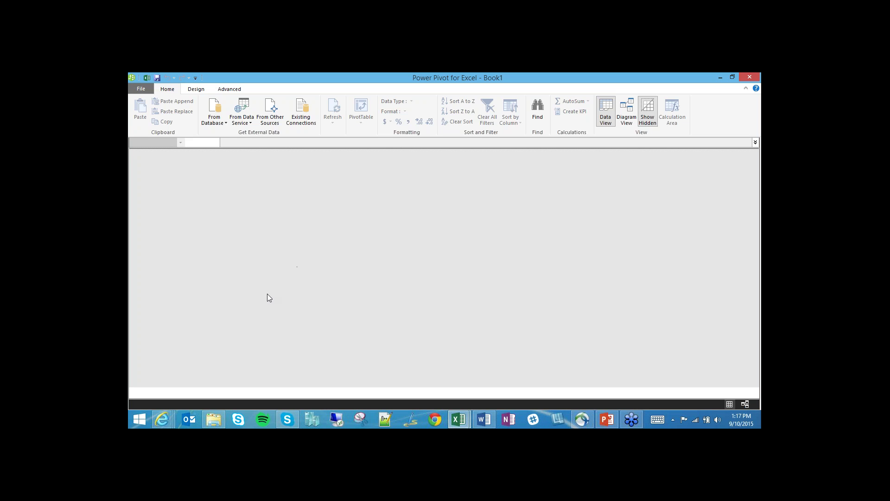
# - View the CodePlex PowerPivot sample data page and the files in the Data Sources folder, and return to the Power Pivot window
pyautogui.moveTo(172, 411)
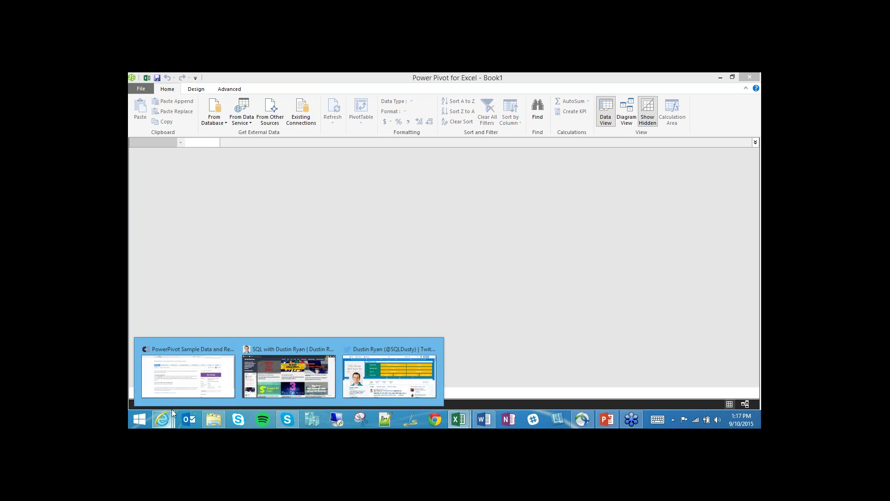
pyautogui.click(172, 369)
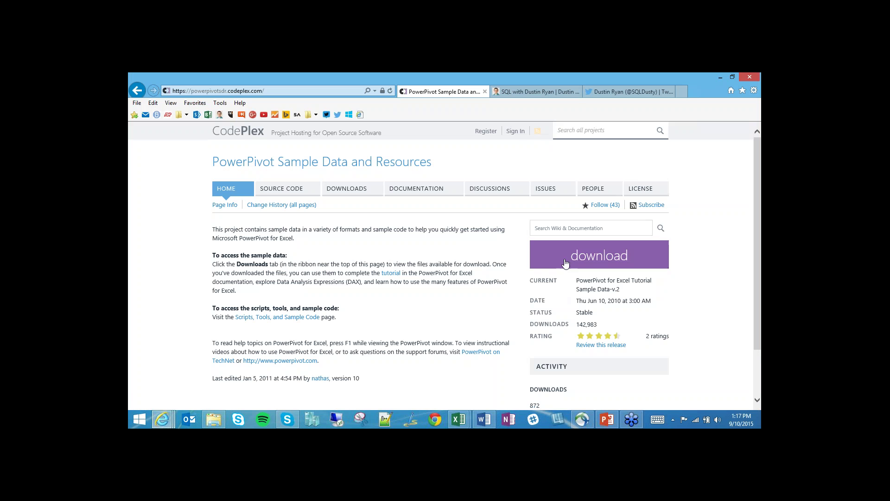
pyautogui.click(211, 420)
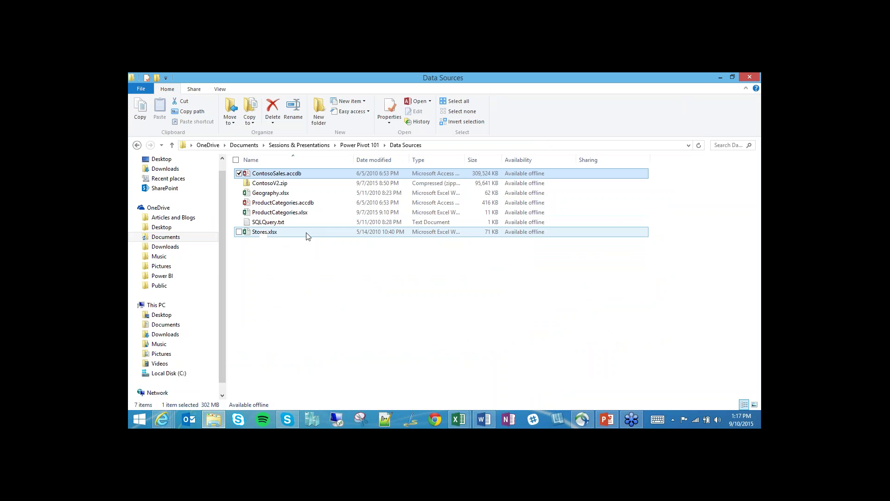
pyautogui.click(309, 203)
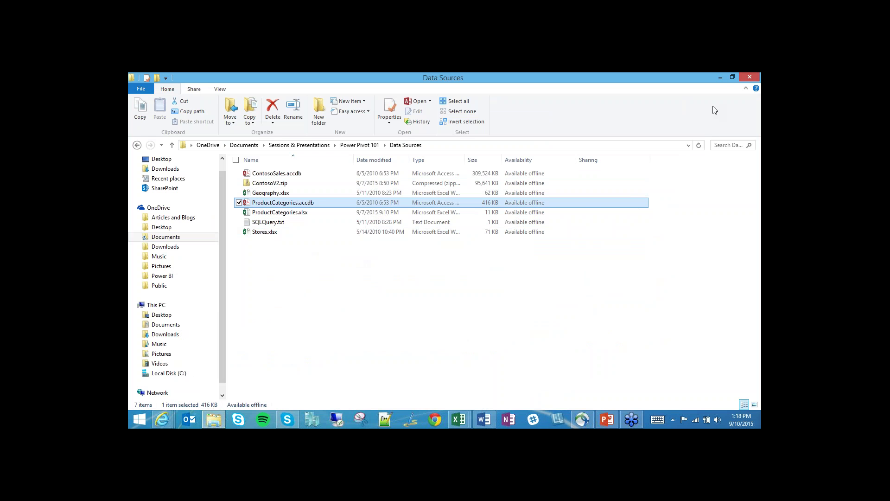
pyautogui.click(720, 78)
pyautogui.moveTo(459, 420)
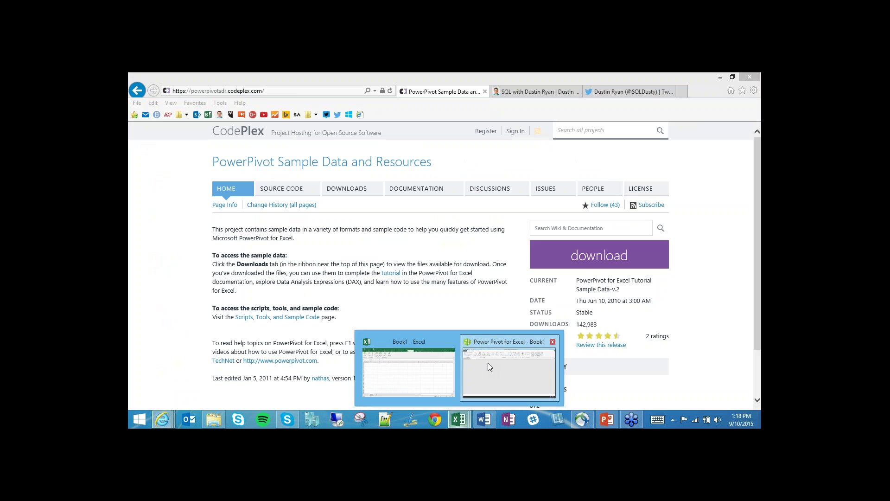
pyautogui.click(488, 362)
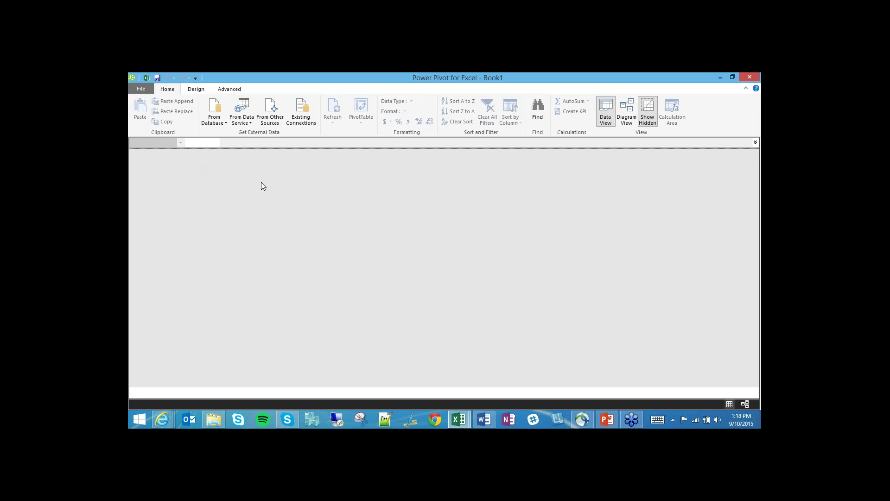
# - Examine the database, data service and other source types offered for importing external data, and cancel the Table Import Wizard
pyautogui.click(222, 125)
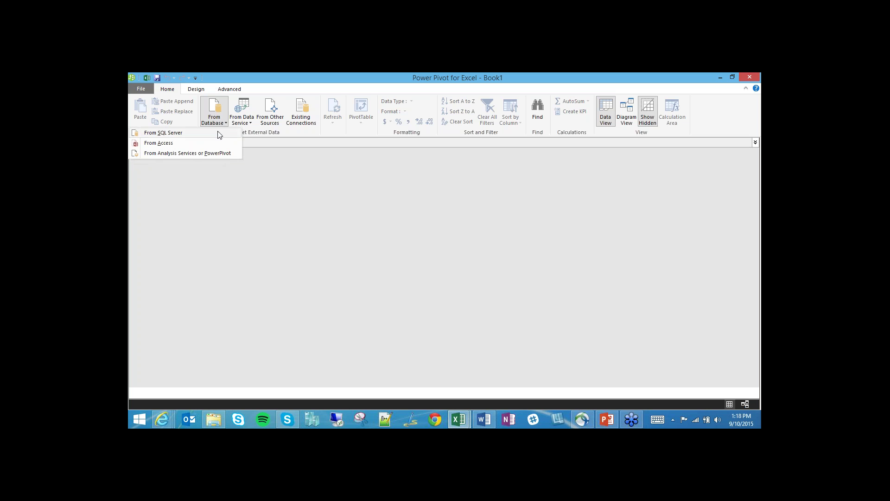
pyautogui.click(193, 154)
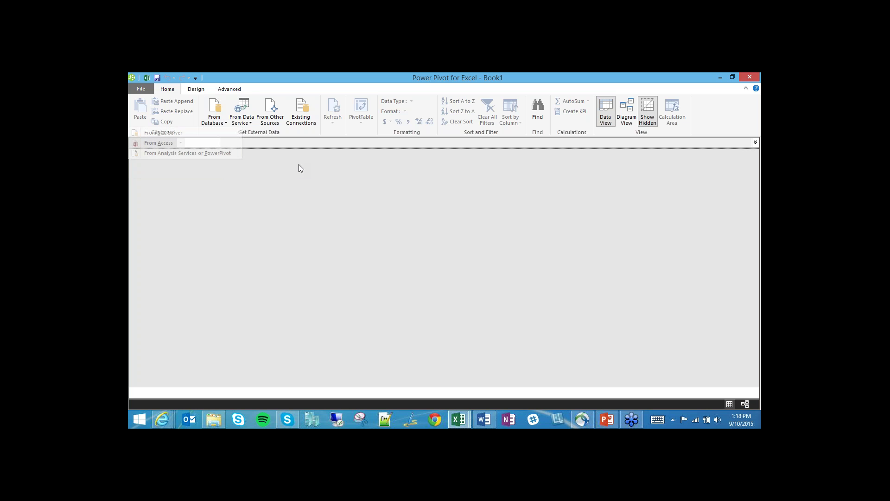
pyautogui.click(246, 122)
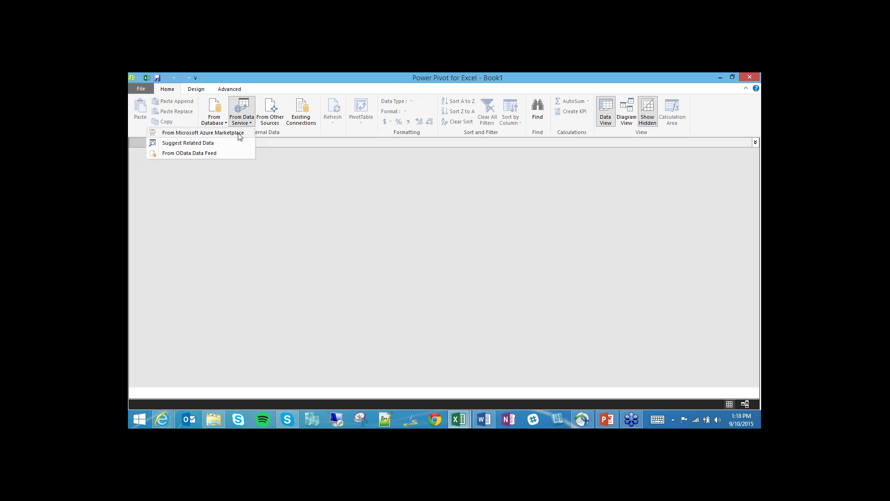
pyautogui.click(272, 121)
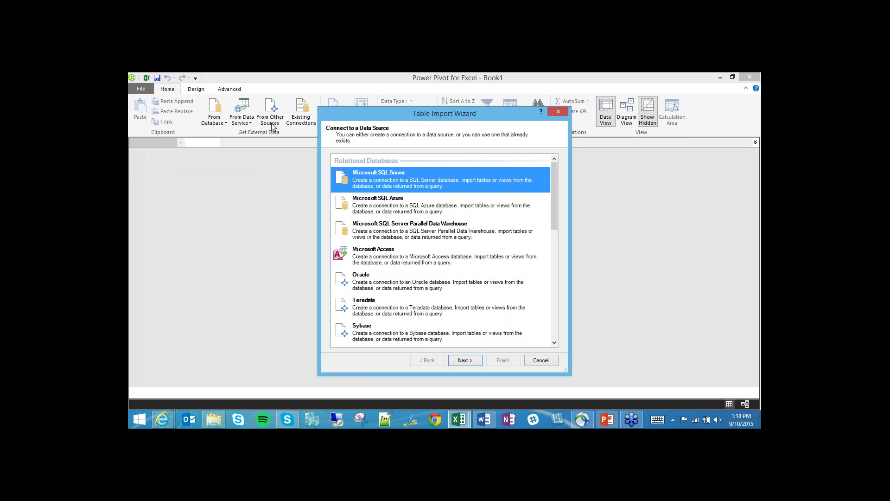
pyautogui.moveTo(350, 113); pyautogui.dragTo(363, 94)
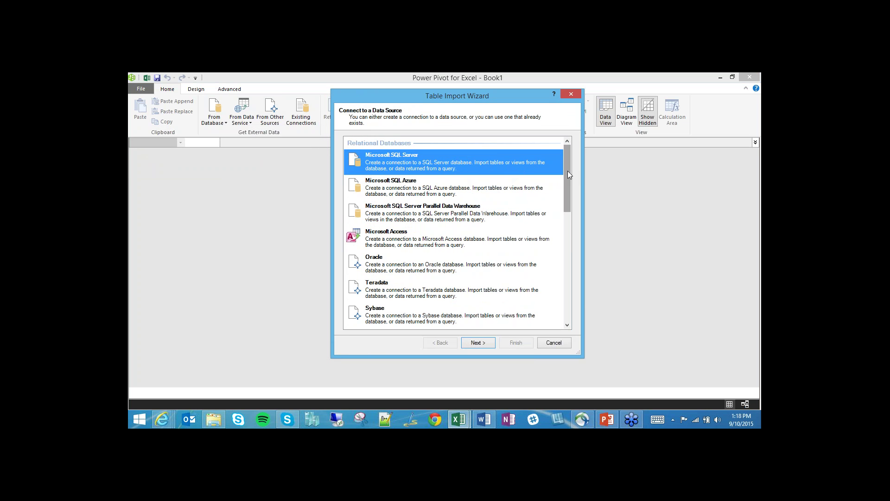
pyautogui.moveTo(568, 173); pyautogui.dragTo(569, 257)
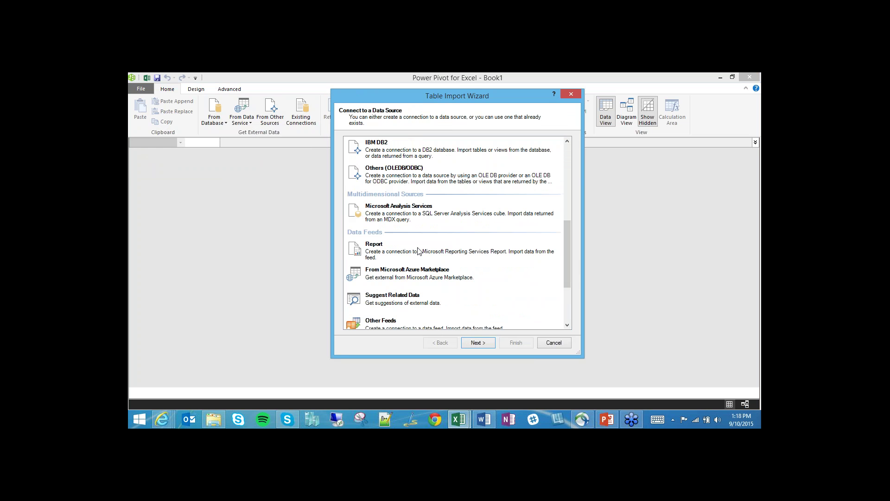
pyautogui.moveTo(563, 249); pyautogui.dragTo(568, 153)
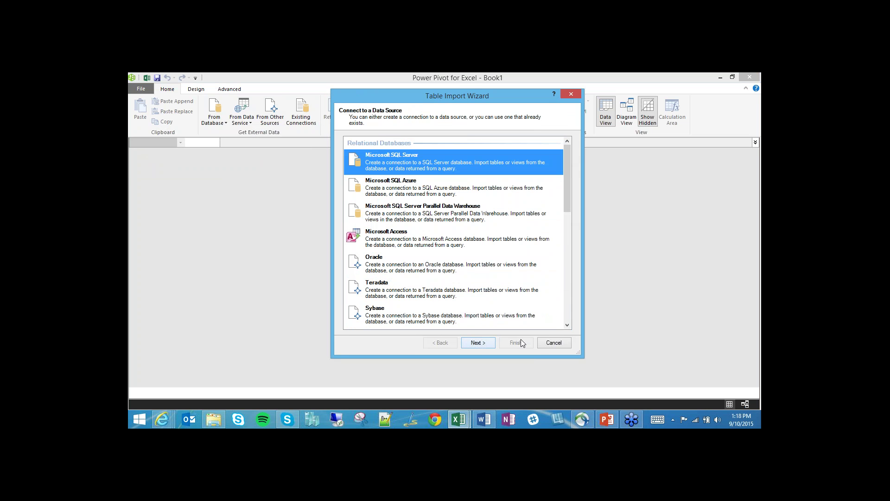
pyautogui.click(552, 344)
# - Start an import from a Microsoft Access database and choose ContosoSales.accdb from the Data Sources folder as its source
pyautogui.click(224, 124)
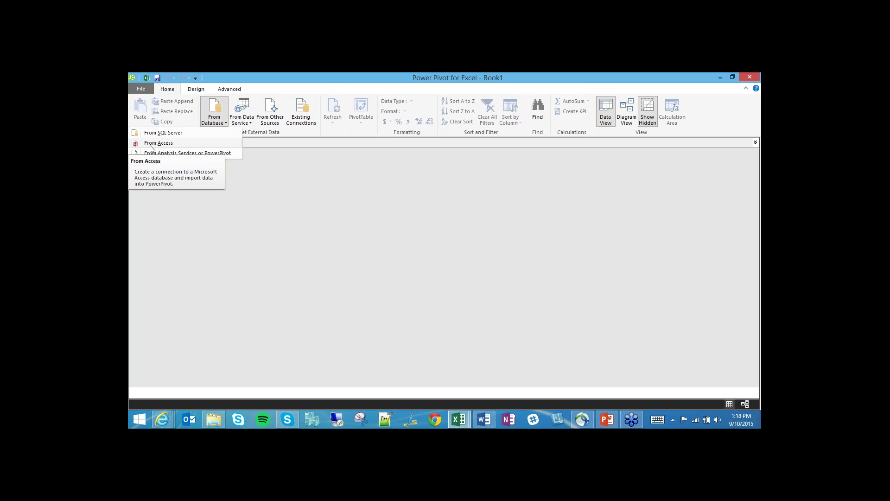
pyautogui.click(177, 150)
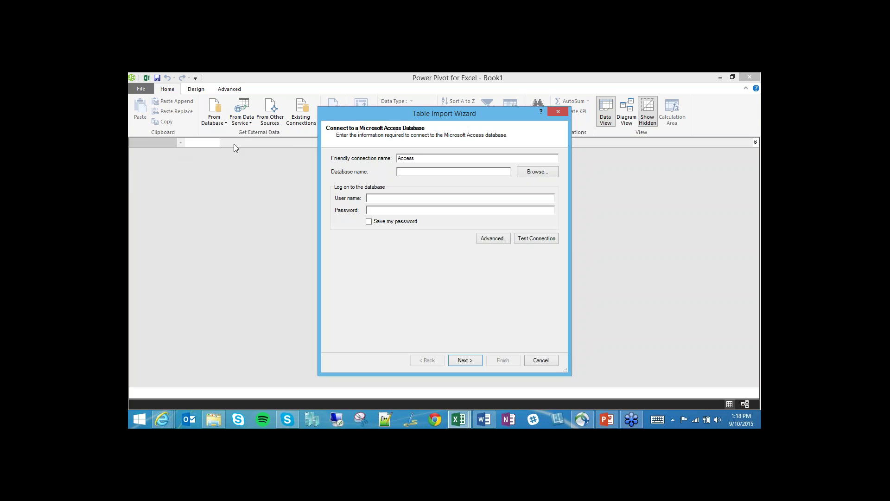
pyautogui.click(522, 172)
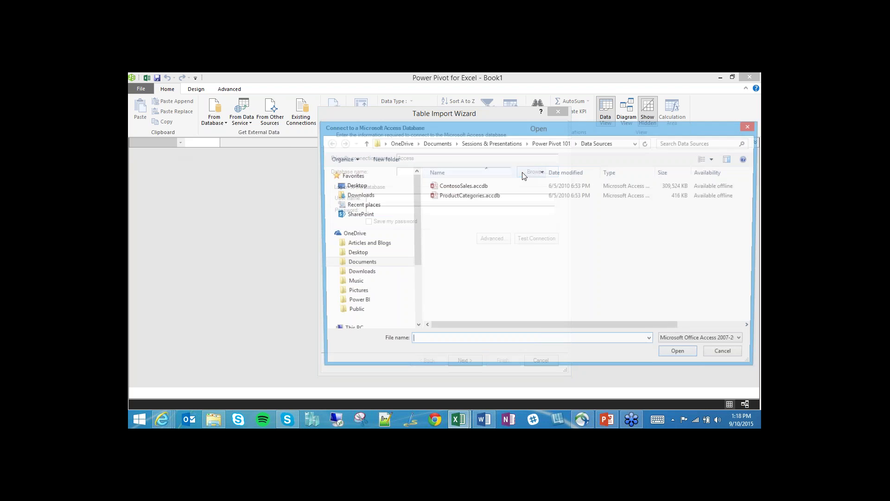
pyautogui.click(470, 187)
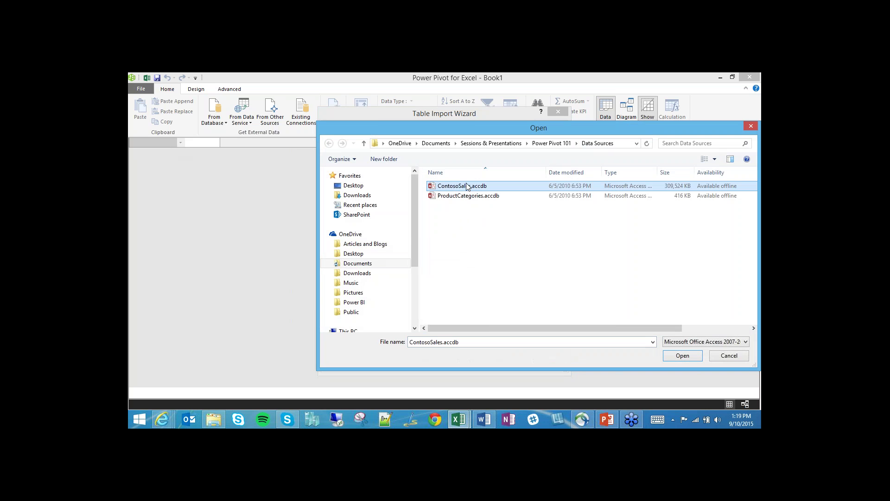
pyautogui.click(434, 187)
pyautogui.click(684, 356)
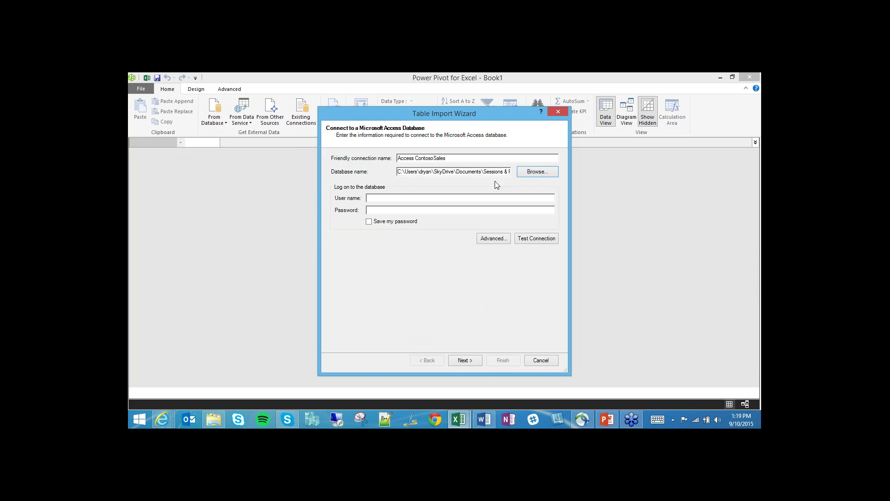
# - Continue past the Access connection details and choose to import from a list of tables and views
pyautogui.click(465, 361)
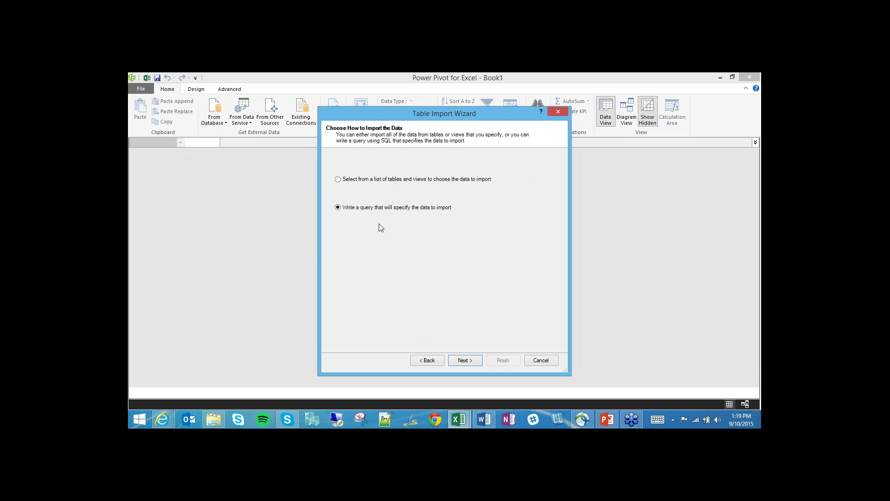
pyautogui.click(338, 179)
pyautogui.click(465, 361)
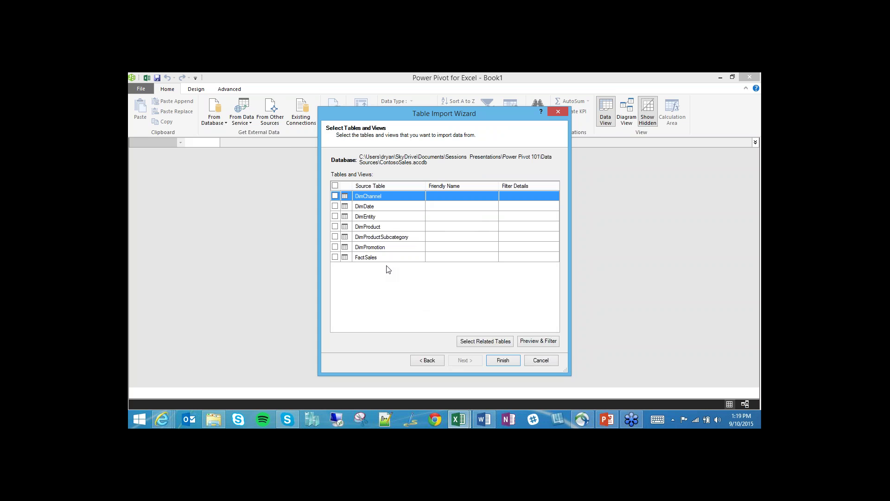
# - Try selecting FactSales with its related tables and selecting every table, and clear the whole selection
pyautogui.click(335, 257)
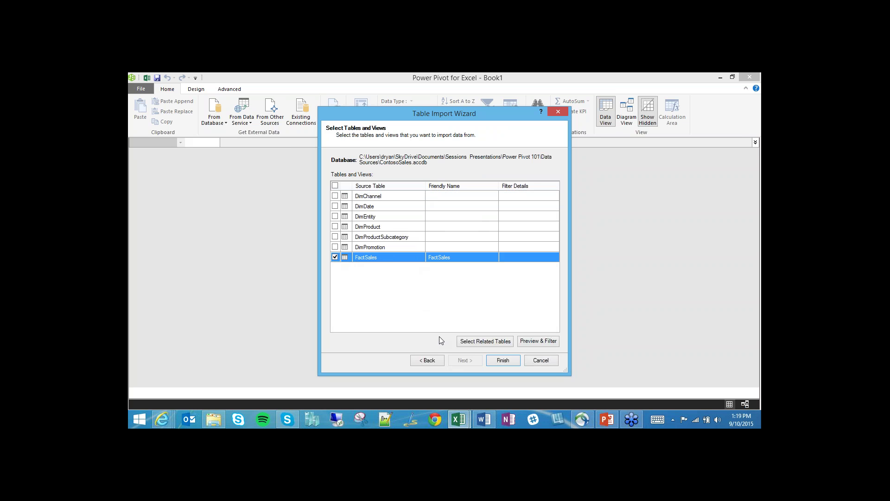
pyautogui.click(487, 342)
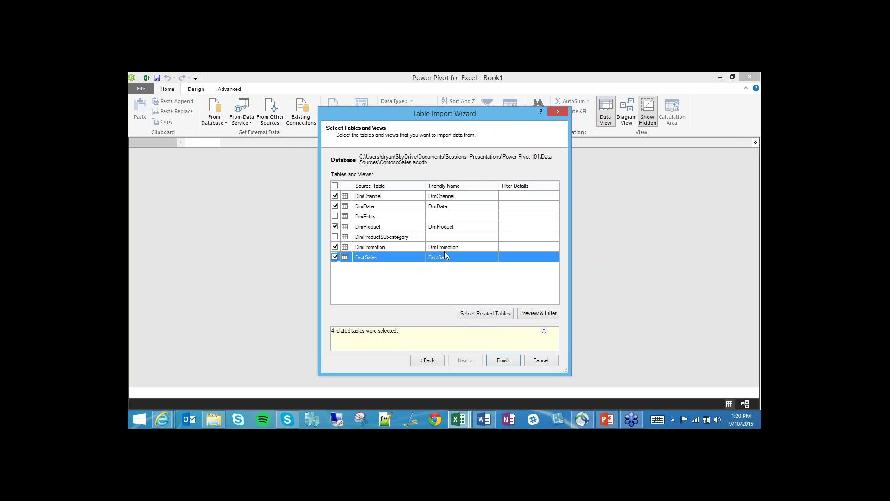
pyautogui.click(362, 249)
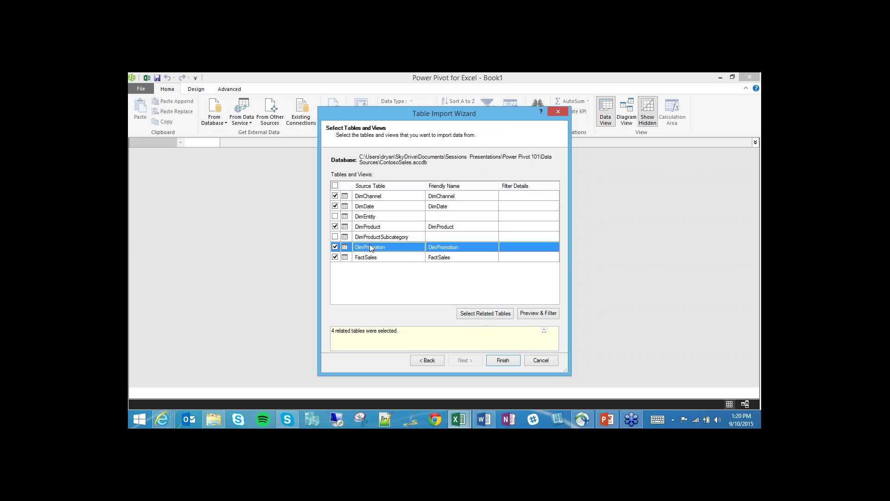
pyautogui.click(369, 226)
pyautogui.click(367, 207)
pyautogui.click(367, 196)
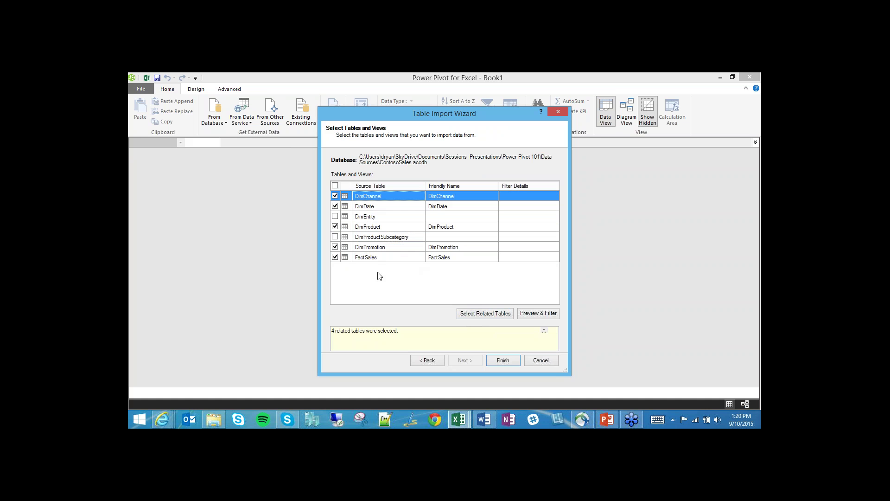
pyautogui.click(371, 258)
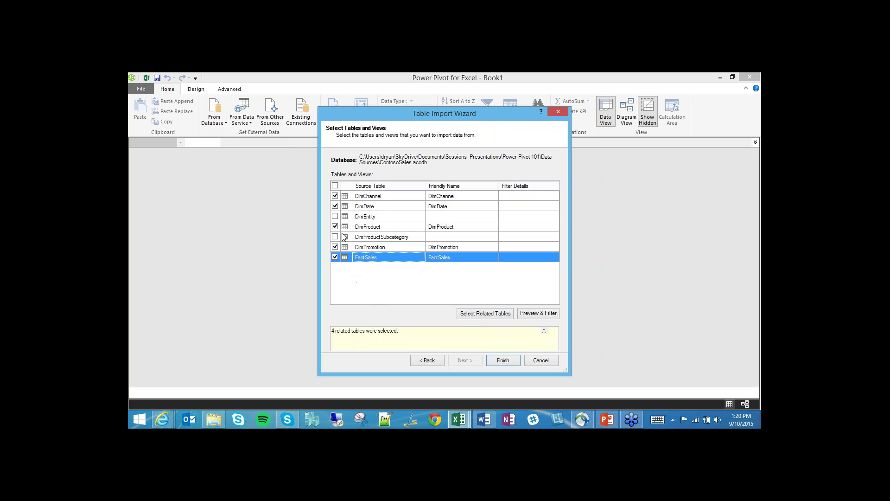
pyautogui.click(336, 186)
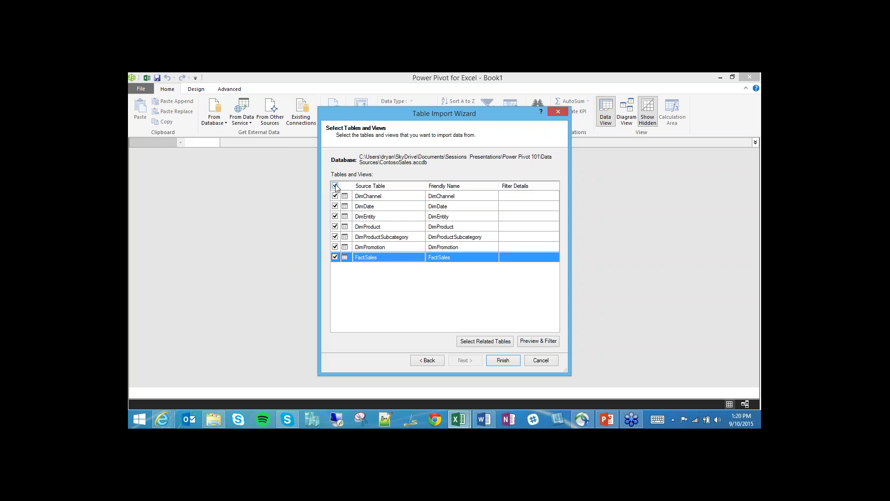
pyautogui.click(336, 186)
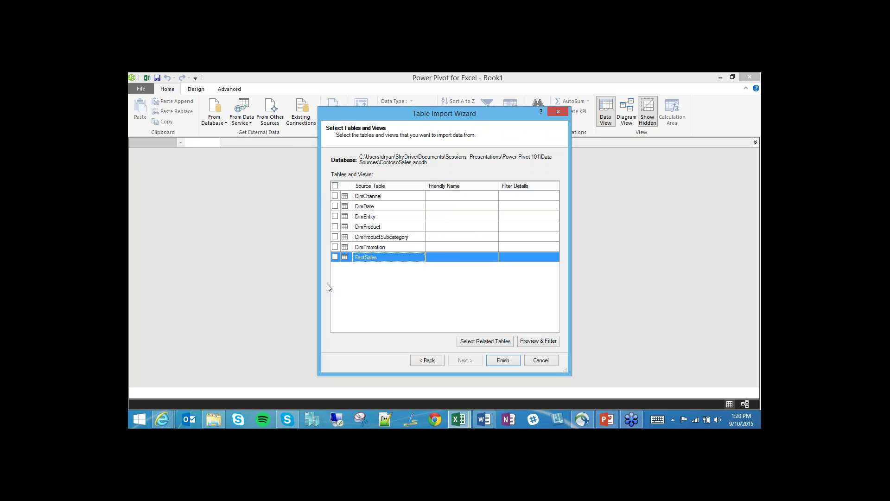
# - Select the FactSales, DimPromotion, DimProductSubcategory, DimProduct, DimDate and DimChannel tables for import
pyautogui.click(335, 257)
pyautogui.click(335, 247)
pyautogui.click(335, 237)
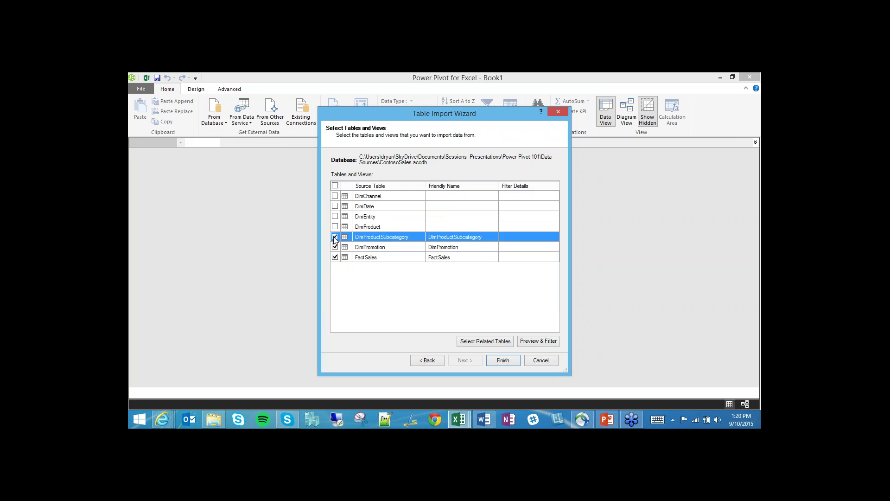
pyautogui.click(335, 227)
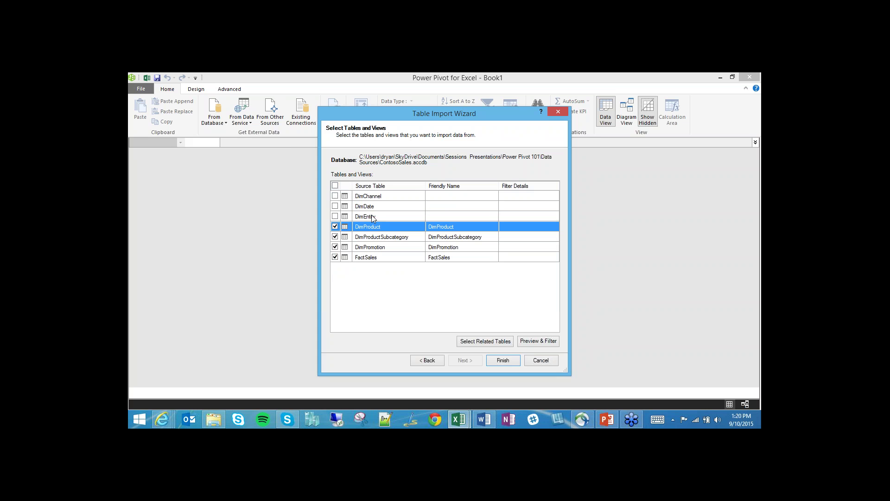
pyautogui.click(335, 206)
pyautogui.click(335, 196)
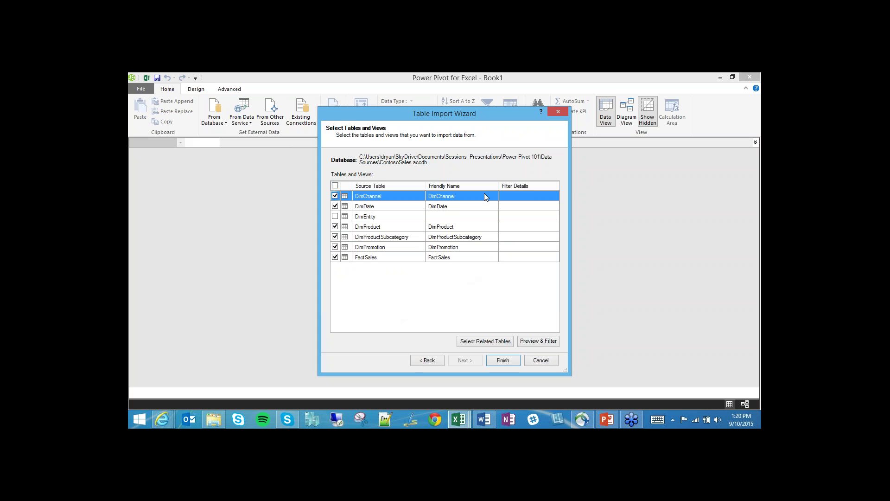
# - Shorten the friendly names of FactSales, DimPromotion and DimProductSubcategory to Sales, Promotion and ProductSubcategory
pyautogui.click(455, 258)
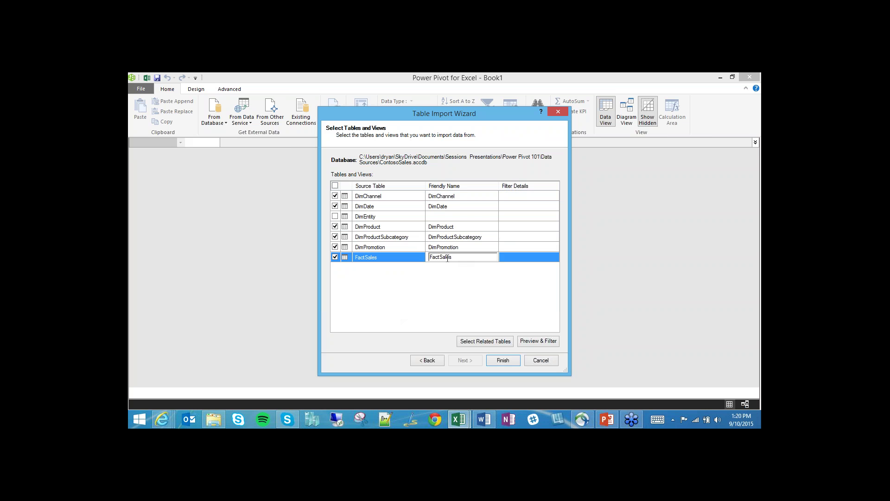
pyautogui.moveTo(439, 256); pyautogui.dragTo(432, 256)
pyautogui.press('BackSpace')
pyautogui.click(447, 247)
pyautogui.moveTo(438, 247); pyautogui.dragTo(418, 222)
pyautogui.press('BackSpace')
pyautogui.click(446, 237)
pyautogui.press('BackSpace')
# - Shorten the friendly names of DimProduct, DimDate and DimChannel to Product, Date and Channel
pyautogui.click(441, 221)
pyautogui.click(436, 227)
pyautogui.press('BackSpace')
pyautogui.click(436, 211)
pyautogui.press('BackSpace')
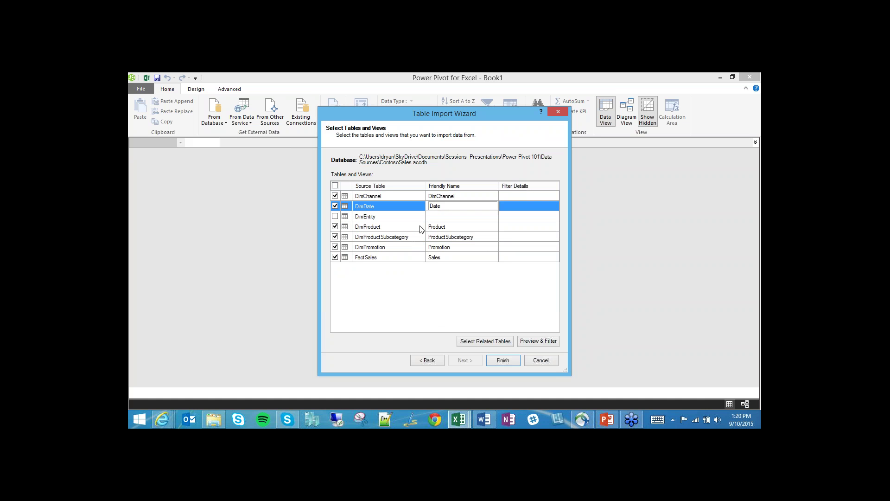
pyautogui.click(443, 200)
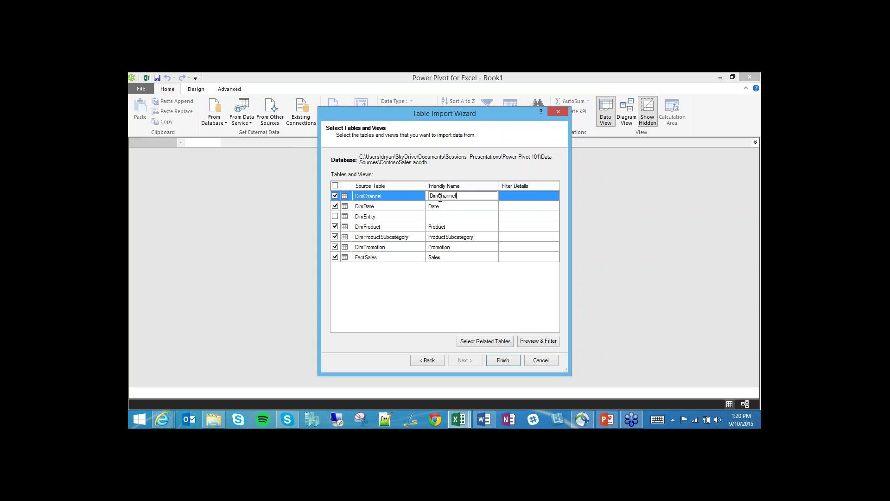
pyautogui.moveTo(440, 196); pyautogui.dragTo(426, 192)
pyautogui.press('BackSpace')
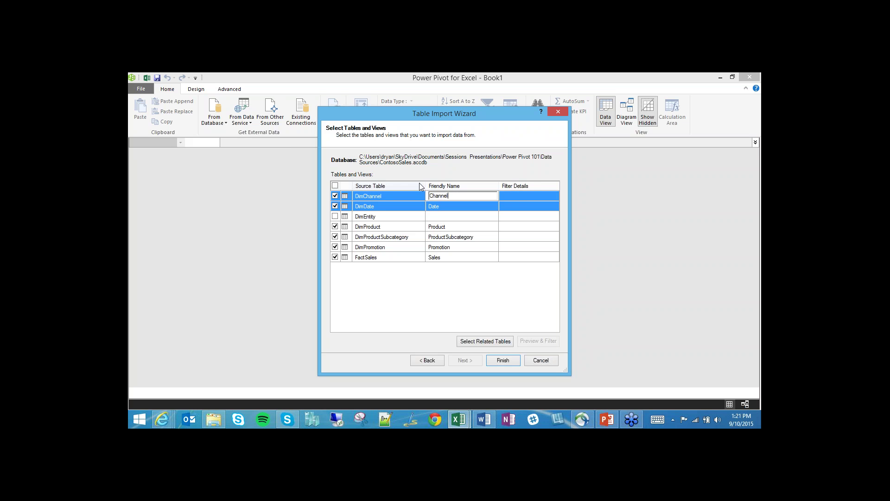
pyautogui.click(445, 206)
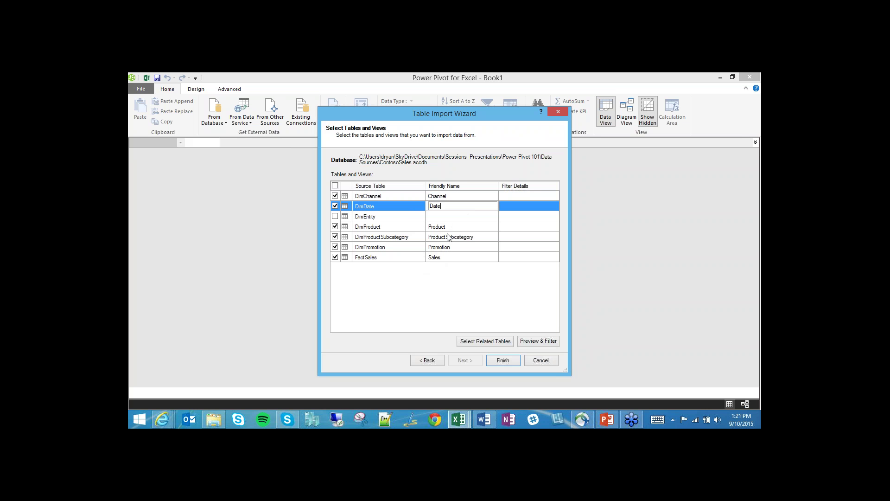
# - Preview the FactSales table in an enlarged window and look at the filter options of its StoreKey column
pyautogui.click(443, 259)
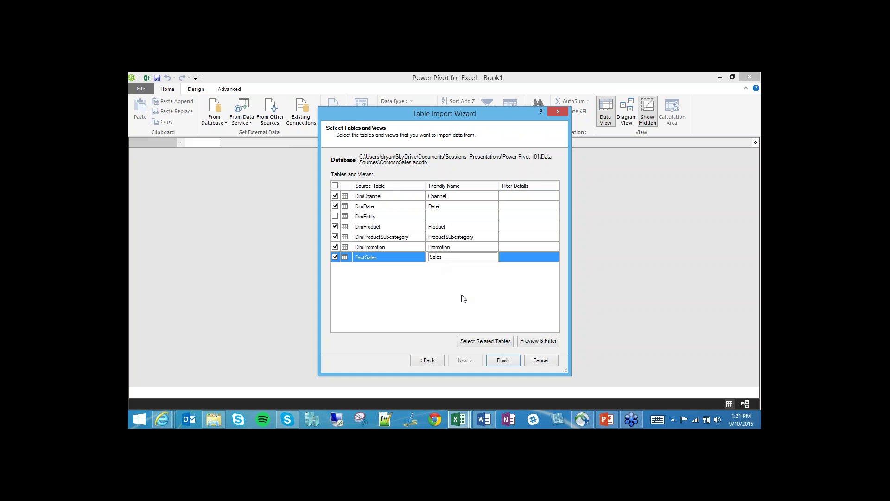
pyautogui.click(539, 343)
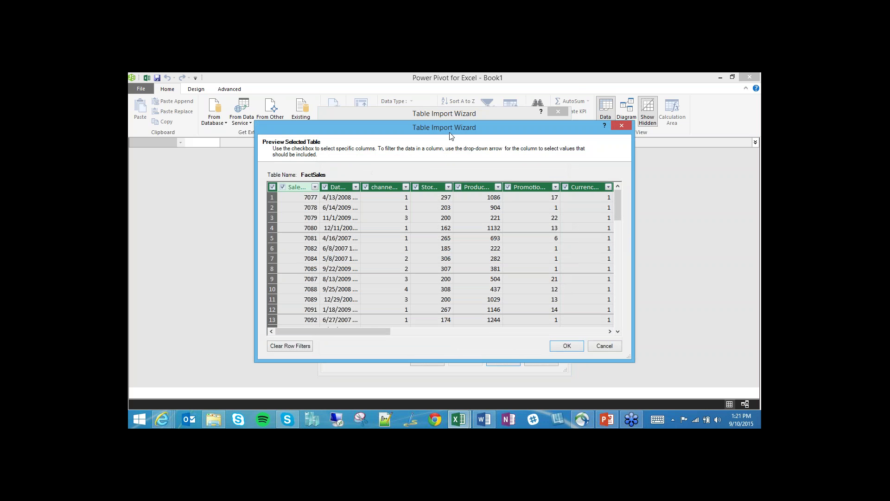
pyautogui.moveTo(449, 130); pyautogui.dragTo(382, 87)
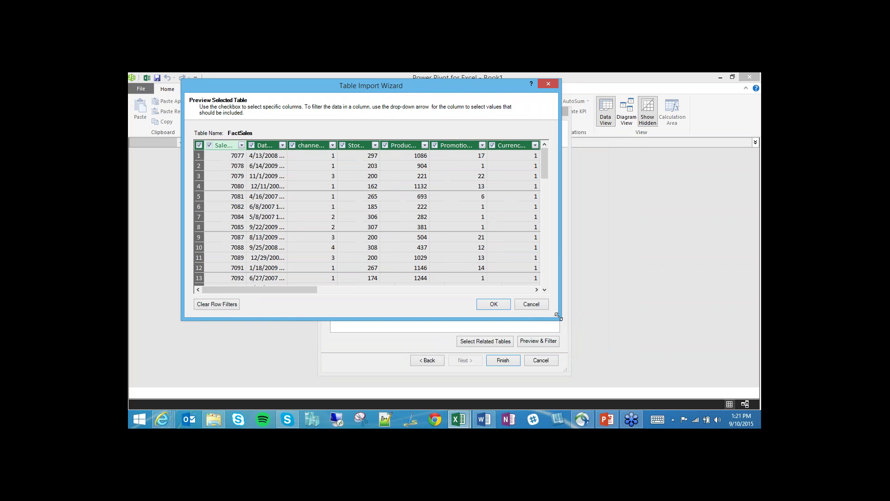
pyautogui.moveTo(578, 321); pyautogui.dragTo(719, 371)
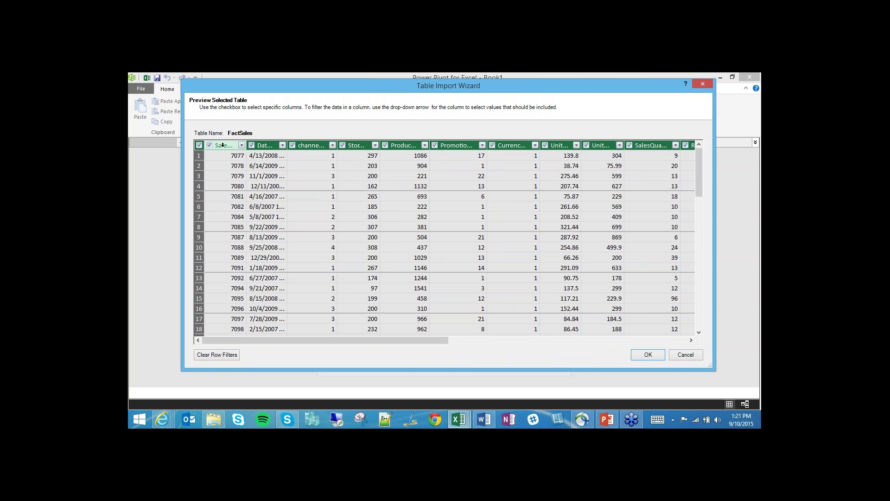
pyautogui.click(375, 145)
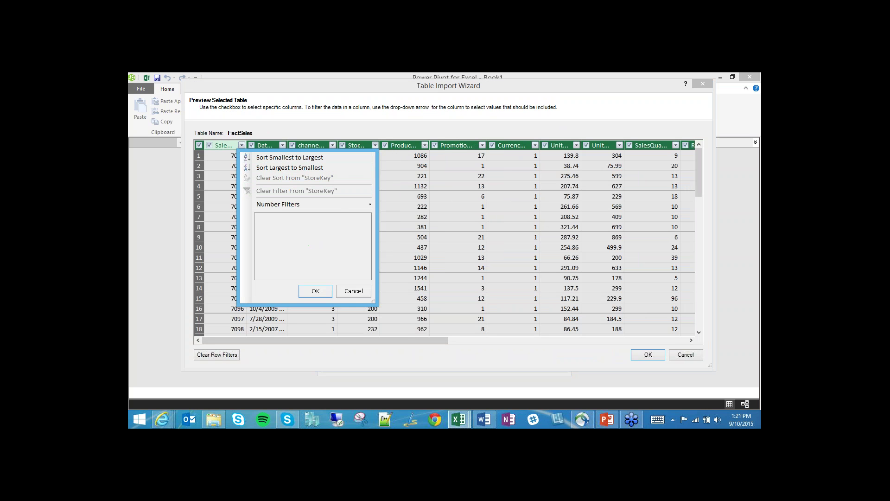
pyautogui.click(354, 293)
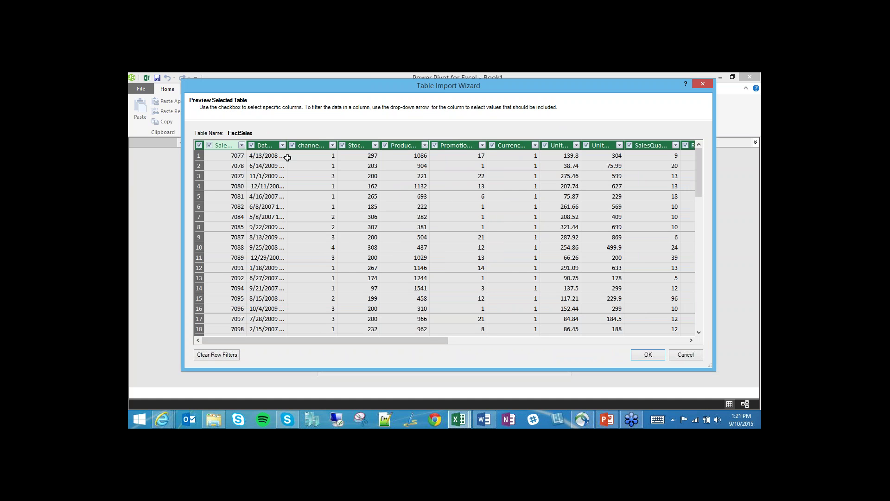
# - Widen the DateKey and SalesKey columns, and exclude SalesKey and the last three ETL load, load date and update date columns from the import
pyautogui.moveTo(287, 145); pyautogui.dragTo(311, 145)
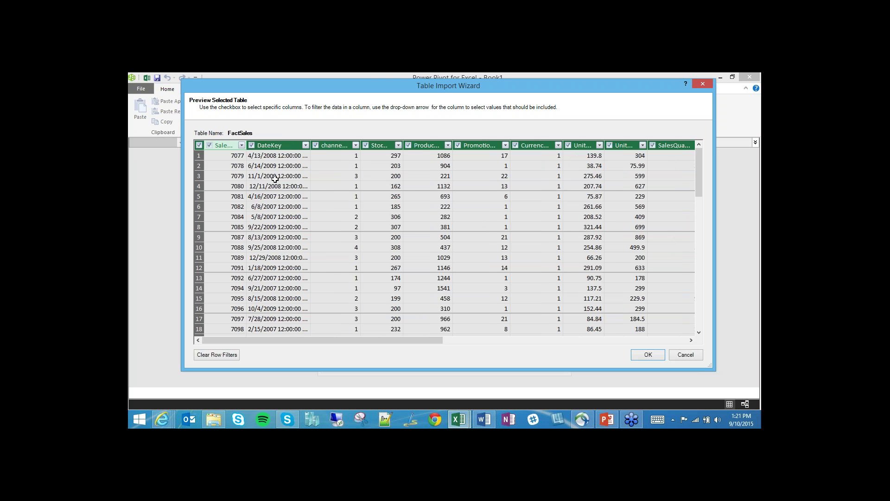
pyautogui.moveTo(246, 148); pyautogui.dragTo(290, 148)
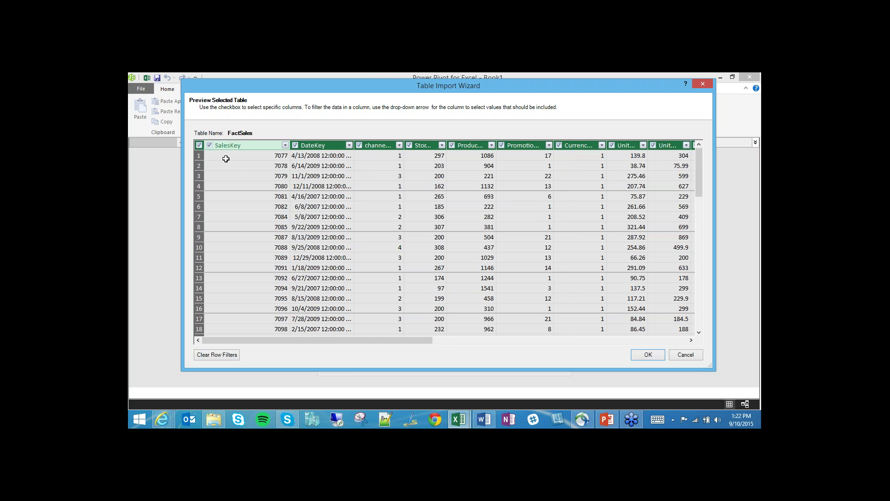
pyautogui.click(210, 145)
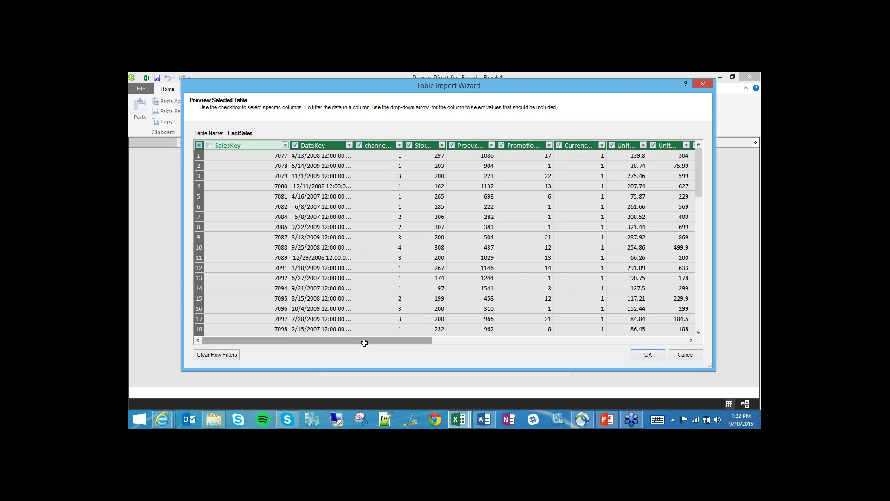
pyautogui.moveTo(375, 340); pyautogui.dragTo(629, 340)
pyautogui.click(560, 146)
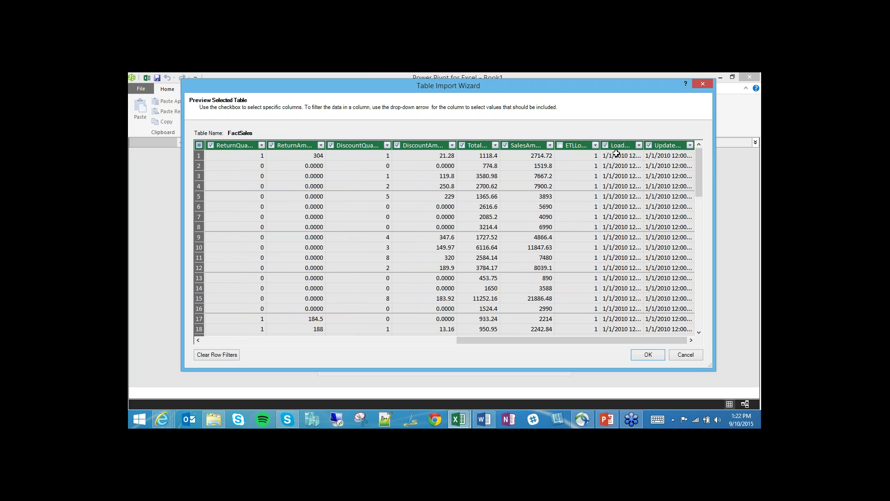
pyautogui.click(605, 146)
pyautogui.click(649, 146)
pyautogui.moveTo(509, 342); pyautogui.dragTo(288, 346)
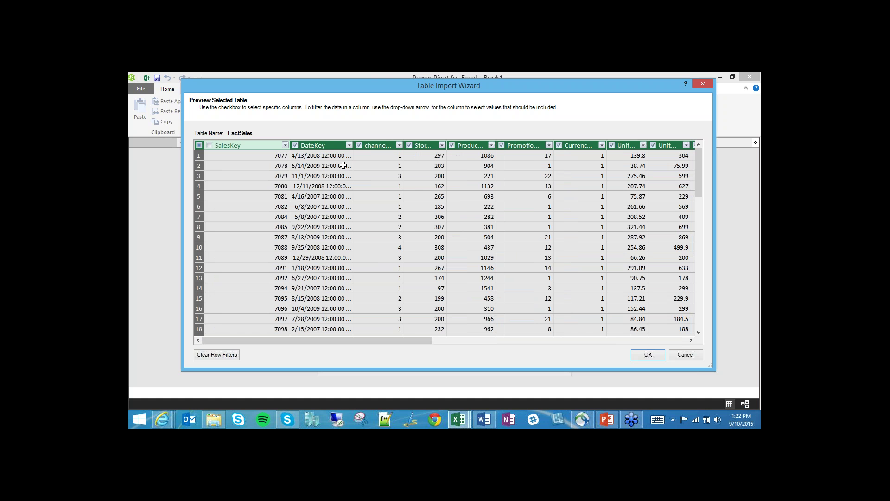
pyautogui.moveTo(354, 146); pyautogui.dragTo(365, 146)
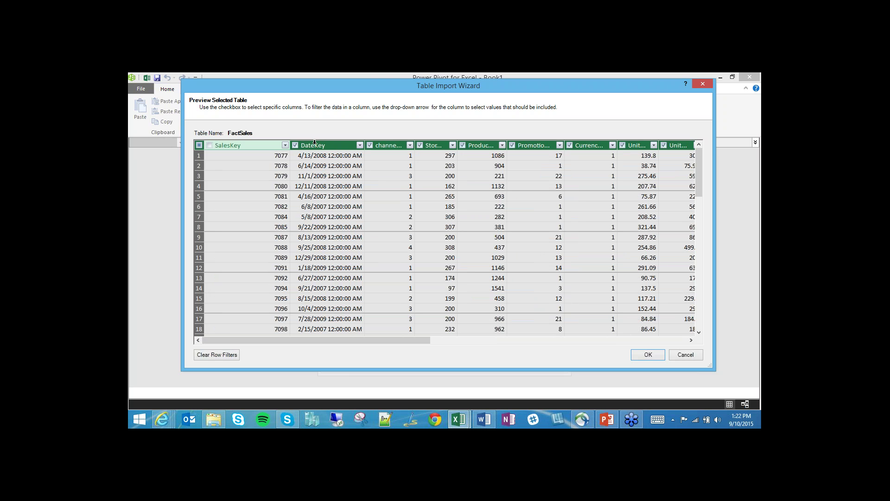
pyautogui.click(316, 145)
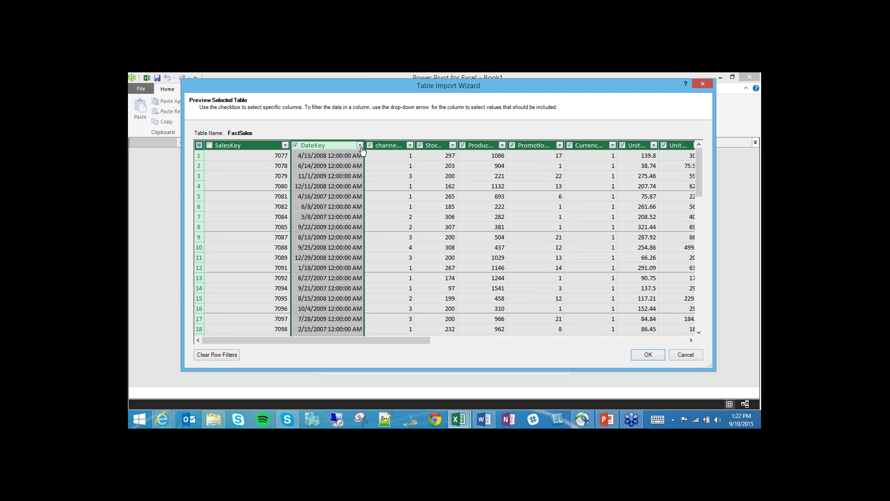
pyautogui.click(359, 146)
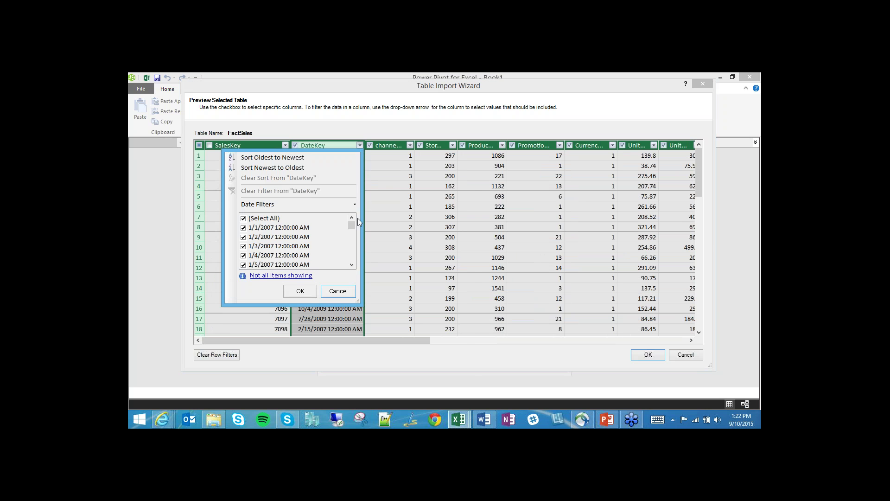
pyautogui.moveTo(268, 205)
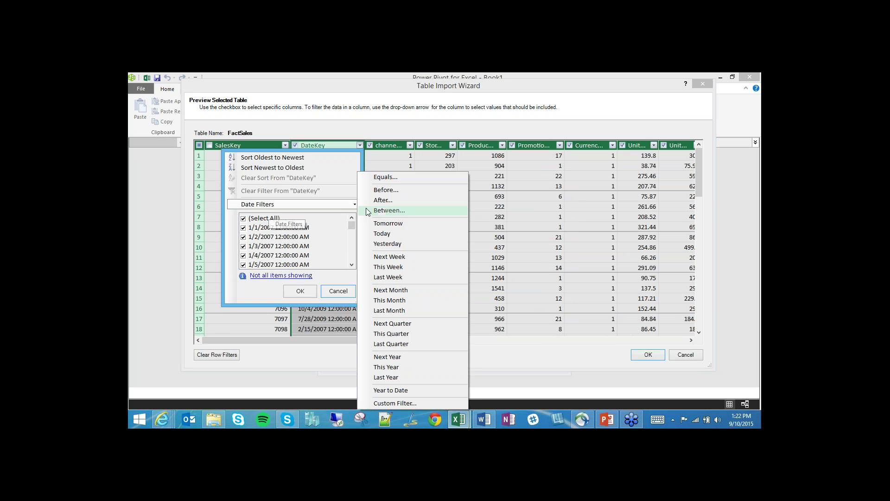
pyautogui.click(394, 201)
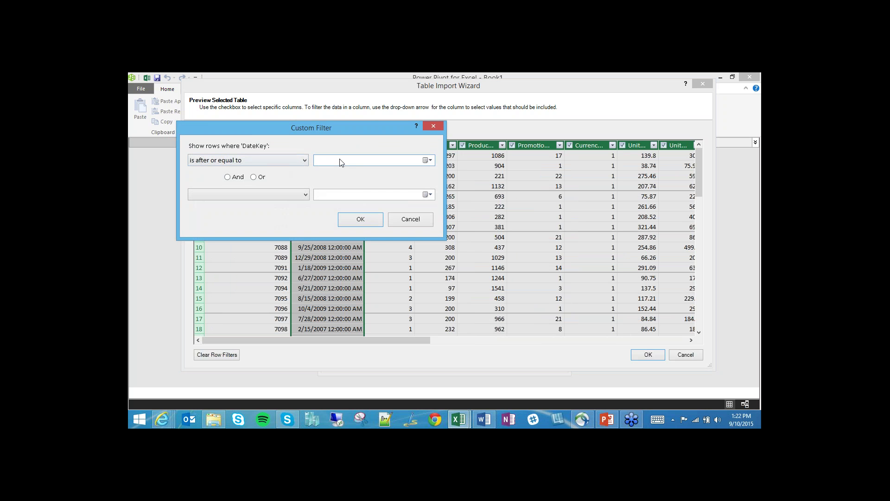
pyautogui.click(427, 160)
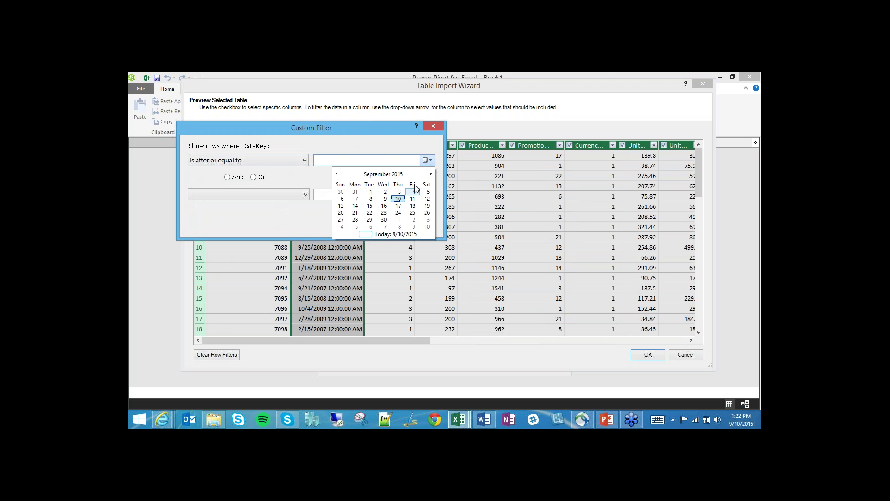
pyautogui.click(372, 136)
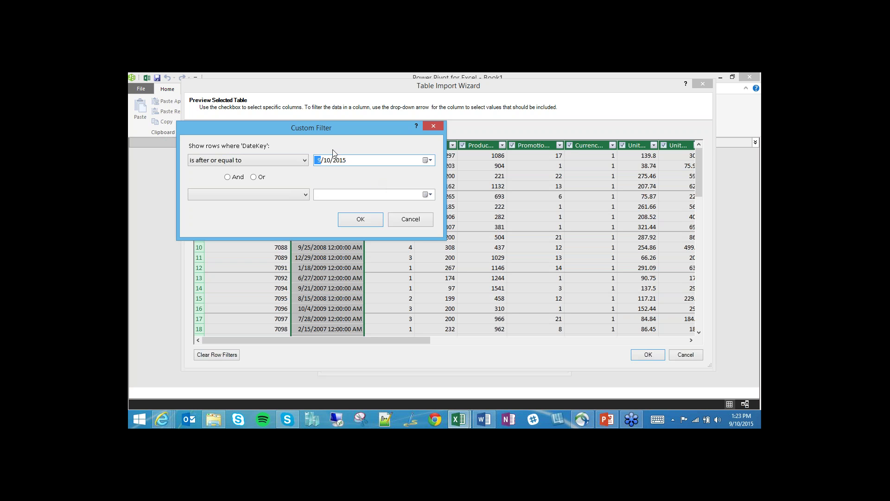
pyautogui.click(427, 222)
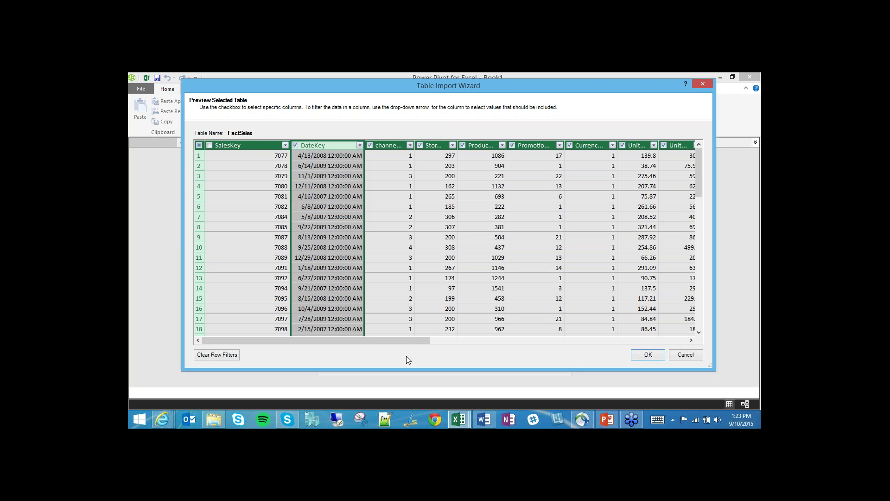
# - Accept the FactSales column selection and review the table's applied filter details and preview
pyautogui.moveTo(409, 340); pyautogui.dragTo(565, 341)
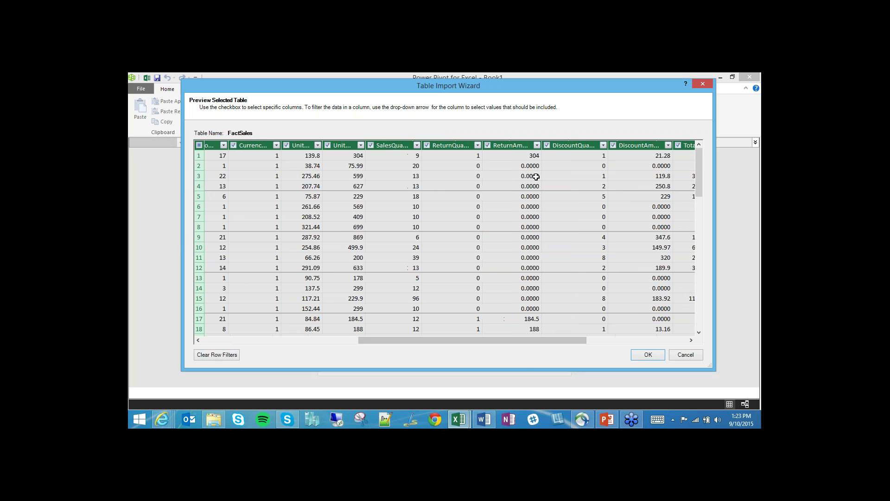
pyautogui.click(642, 354)
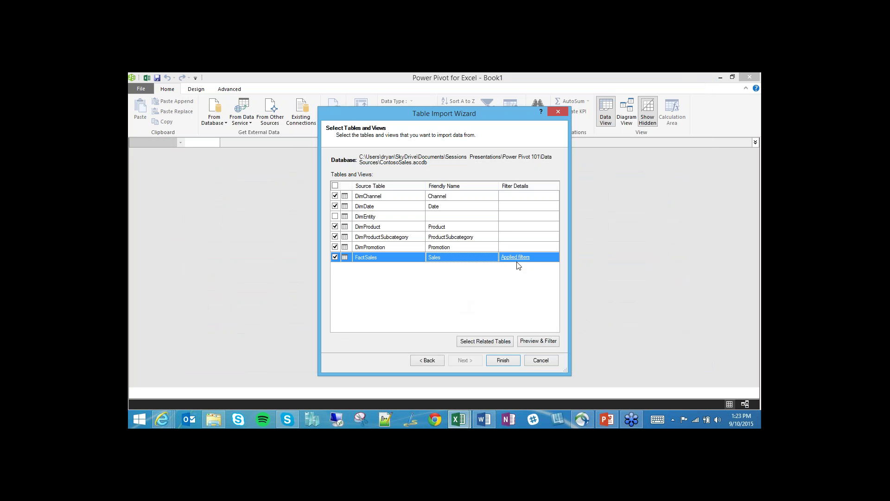
pyautogui.click(521, 258)
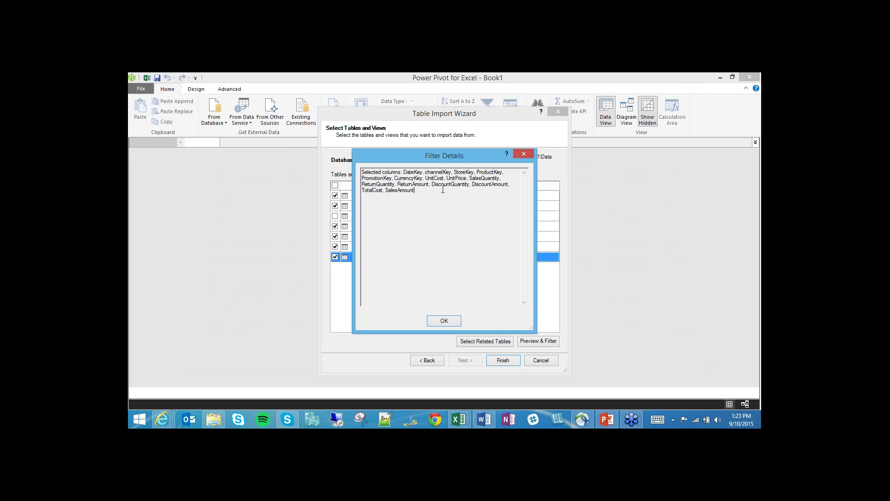
pyautogui.moveTo(436, 186); pyautogui.dragTo(449, 208)
pyautogui.click(411, 188)
pyautogui.click(453, 322)
pyautogui.click(538, 341)
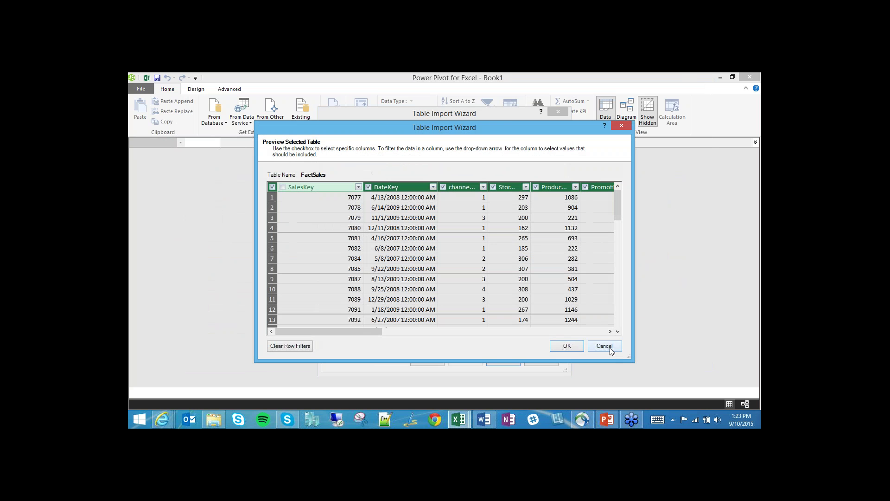
pyautogui.click(610, 347)
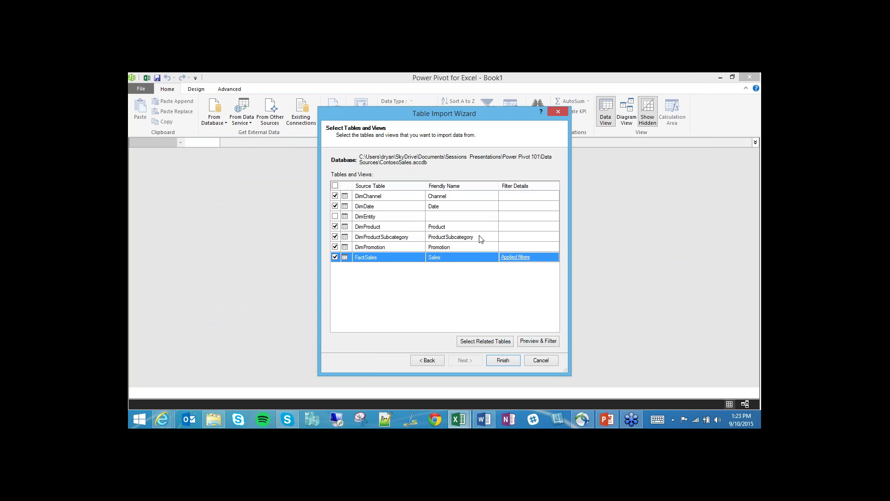
# - Run the import of the selected tables and close the import wizard
pyautogui.click(505, 360)
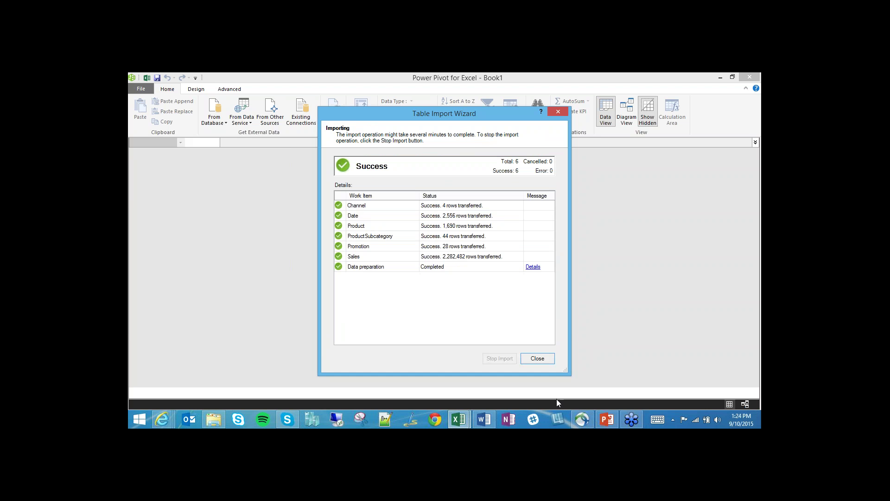
pyautogui.click(538, 359)
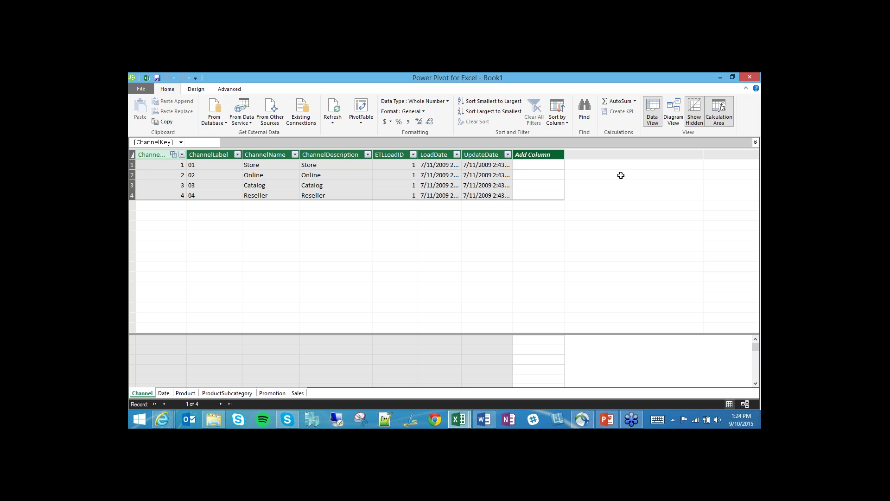
# - Look through the imported Date, Product, ProductSubcategory, Promotion and Sales tables
pyautogui.click(167, 394)
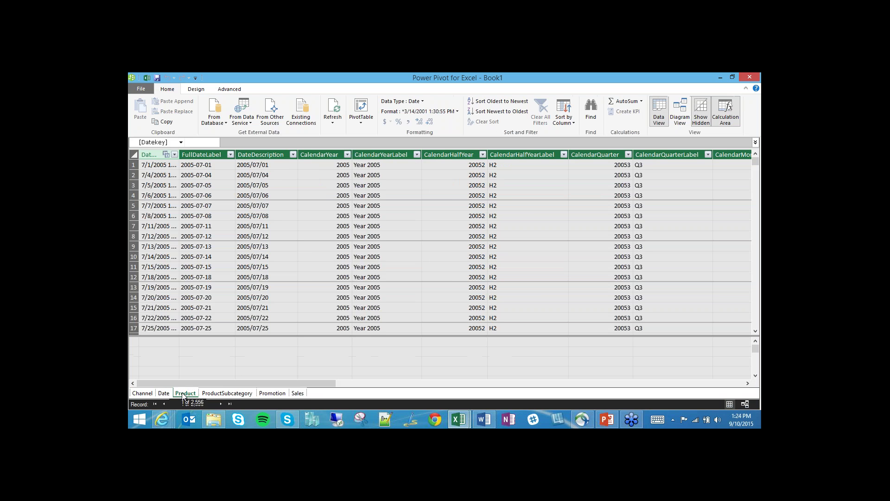
pyautogui.click(182, 392)
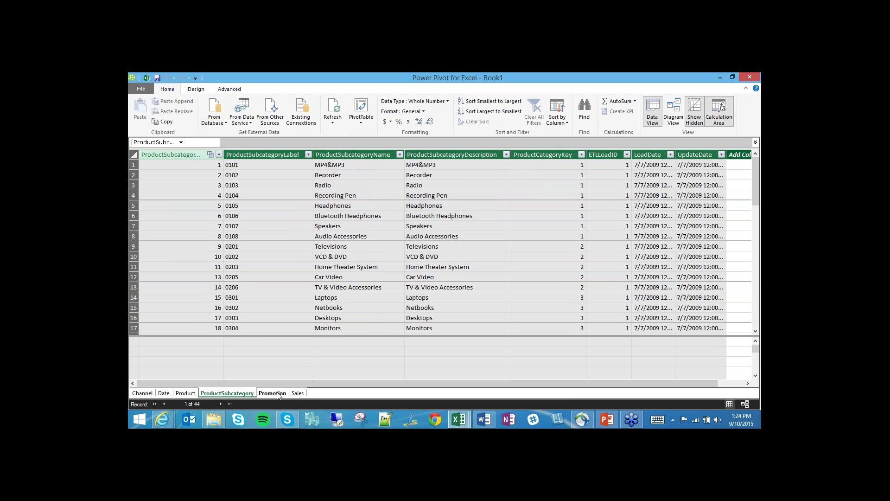
pyautogui.click(277, 393)
pyautogui.click(292, 393)
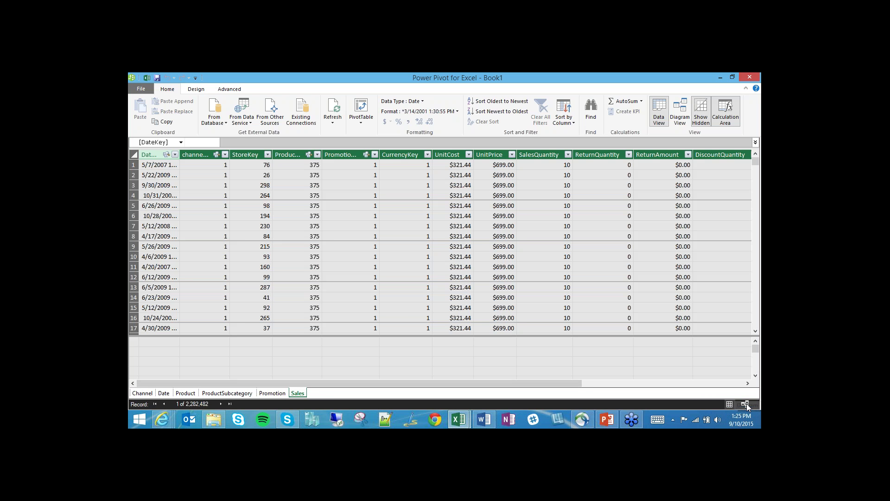
pyautogui.hotkey('ctrl', '2')
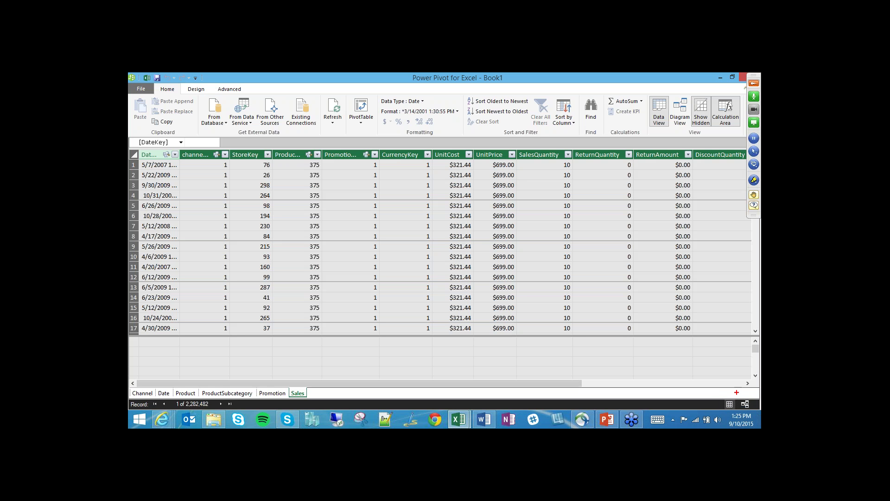
pyautogui.moveTo(742, 386)
pyautogui.mouseDown()
pyautogui.moveTo(713, 398)
pyautogui.moveTo(735, 385)
pyautogui.mouseUp()
pyautogui.press('Escape')
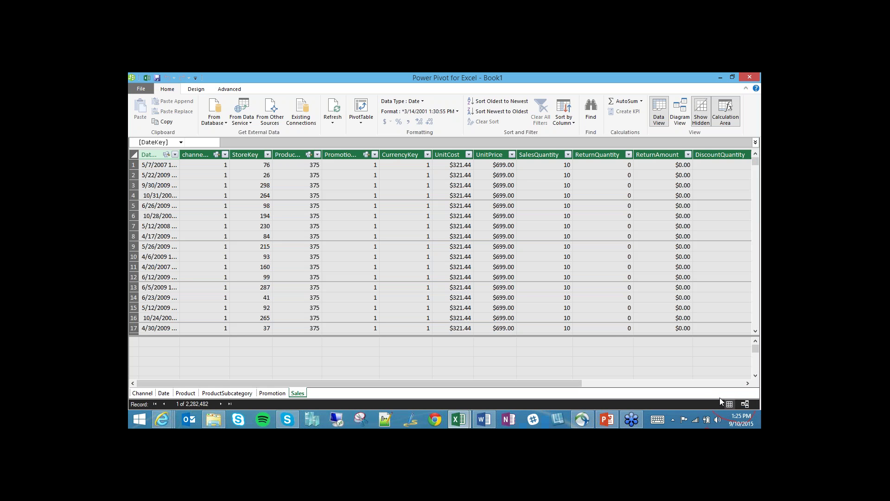
# - Show the data model as a diagram and move the Product table farther from Sales
pyautogui.click(746, 404)
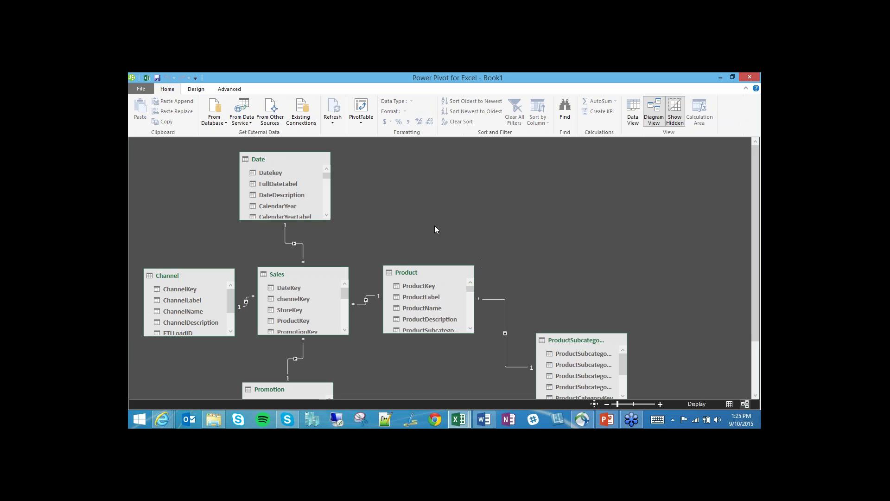
pyautogui.moveTo(756, 274); pyautogui.dragTo(756, 308)
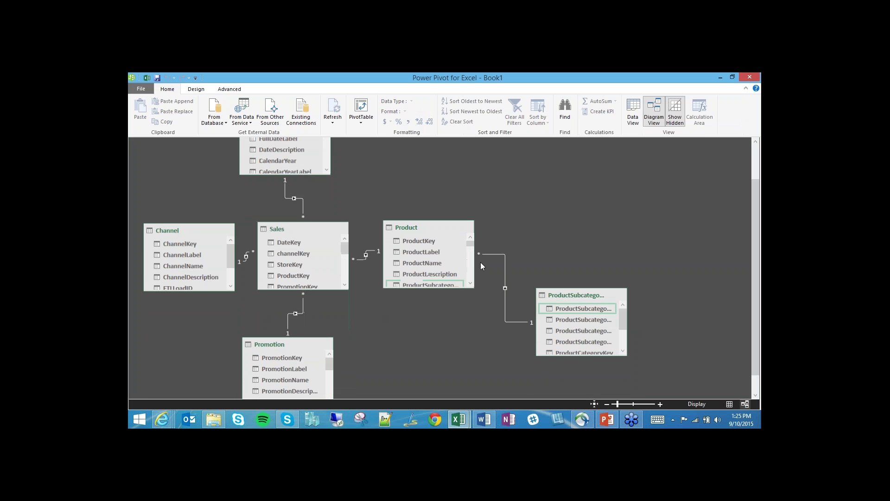
pyautogui.moveTo(445, 227); pyautogui.dragTo(488, 206)
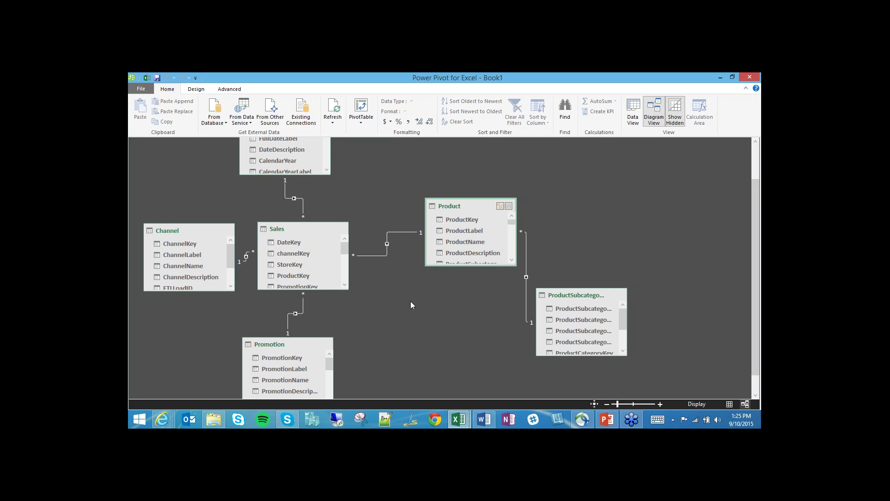
# - Delete the relationship between the Sales and Product tables from the model
pyautogui.click(388, 240)
pyautogui.rightClick(388, 240)
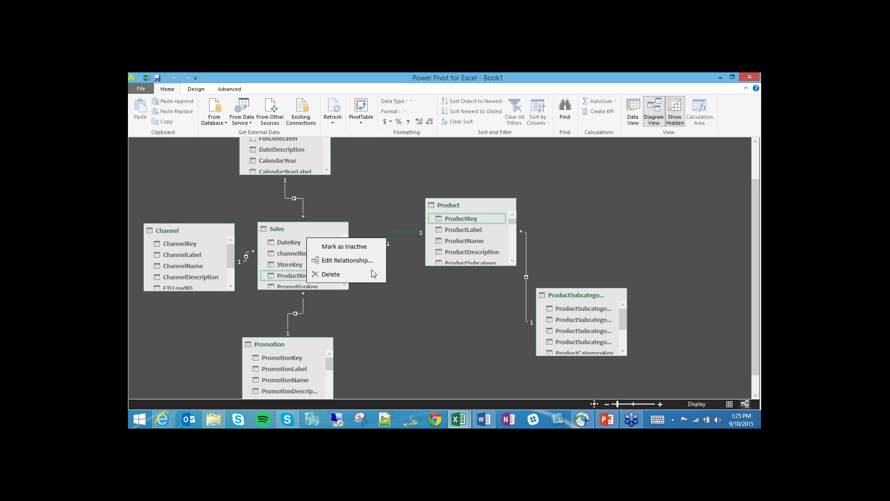
pyautogui.click(364, 279)
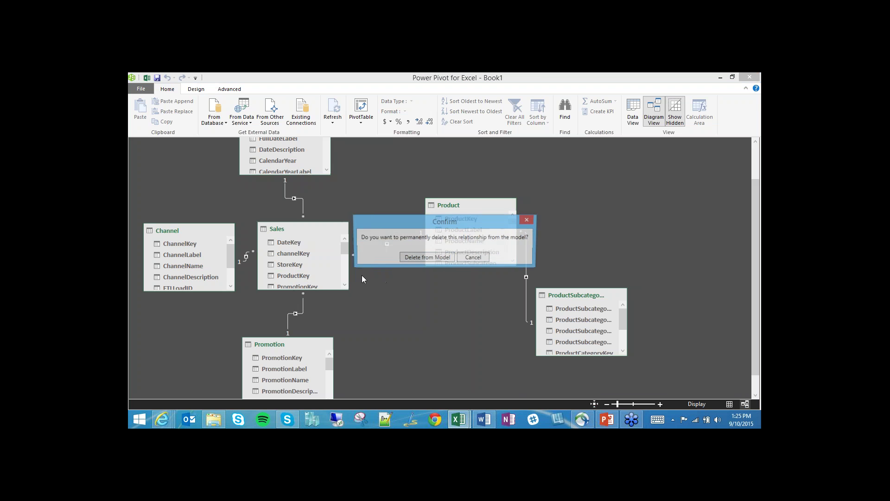
pyautogui.click(436, 314)
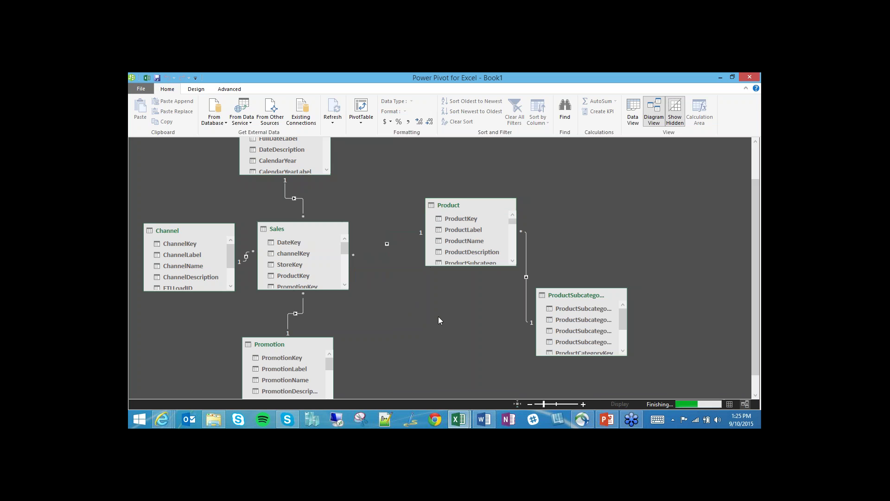
# - Recreate the relationship from ProductKey in Sales to ProductKey in Product
pyautogui.click(345, 250)
pyautogui.scroll(-2, 344, 251)
pyautogui.moveTo(281, 254); pyautogui.dragTo(451, 223)
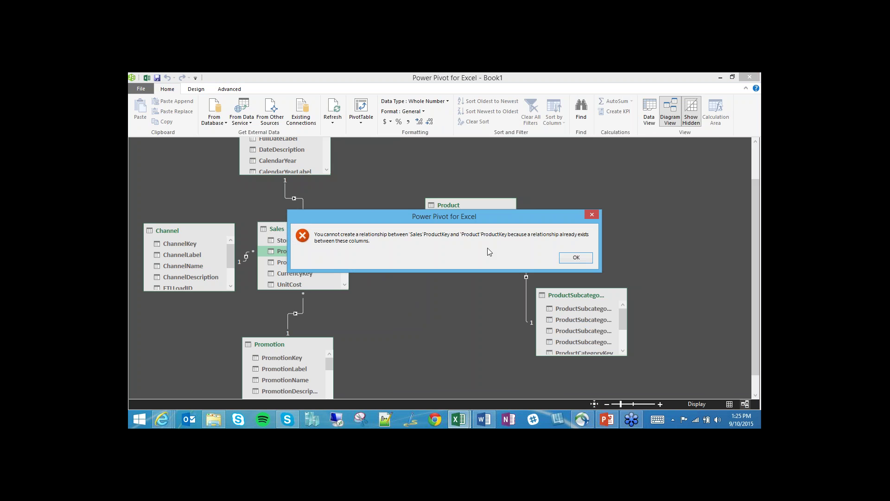
pyautogui.click(576, 258)
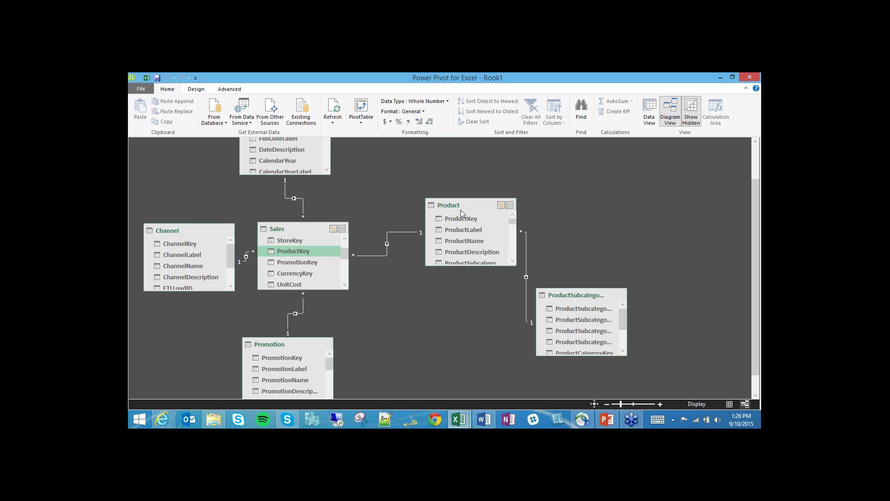
# - Spread out the diagram by moving Product and ProductSubcategory farther from Sales, and shifting Sales away from Channel
pyautogui.moveTo(469, 204); pyautogui.dragTo(501, 187)
pyautogui.moveTo(585, 296); pyautogui.dragTo(677, 293)
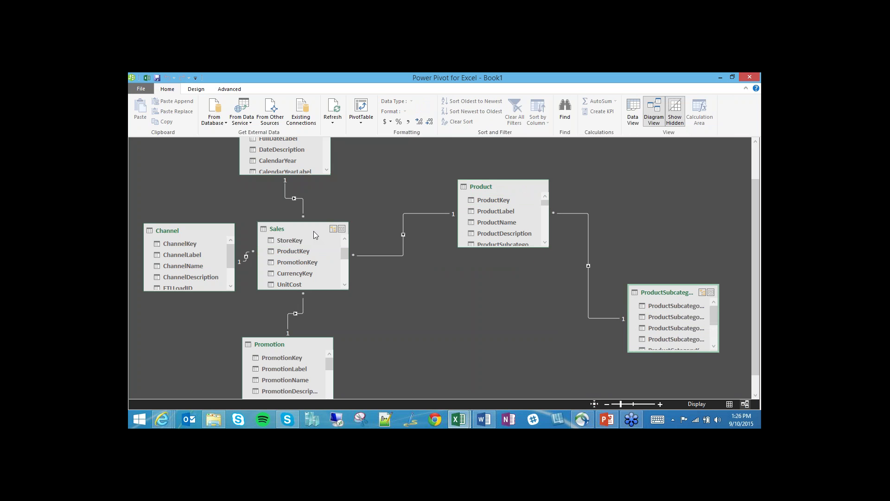
pyautogui.moveTo(311, 229); pyautogui.dragTo(350, 236)
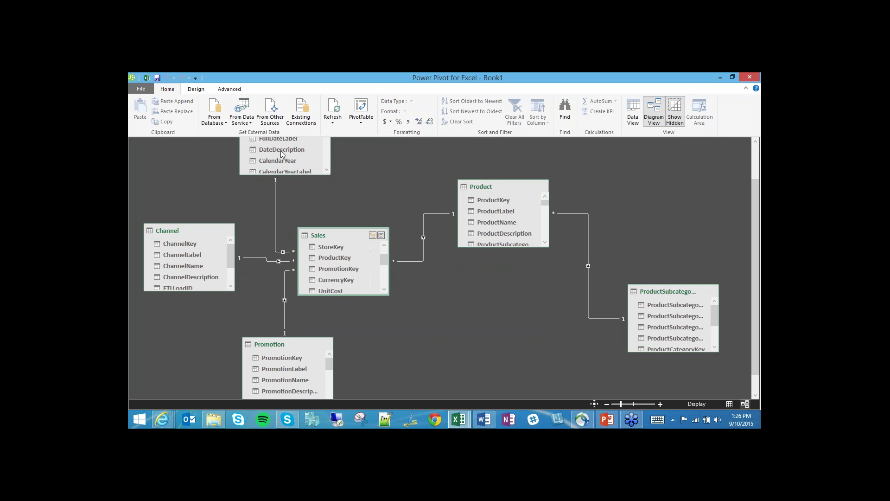
pyautogui.moveTo(159, 230); pyautogui.dragTo(156, 235)
pyautogui.moveTo(325, 238); pyautogui.dragTo(361, 239)
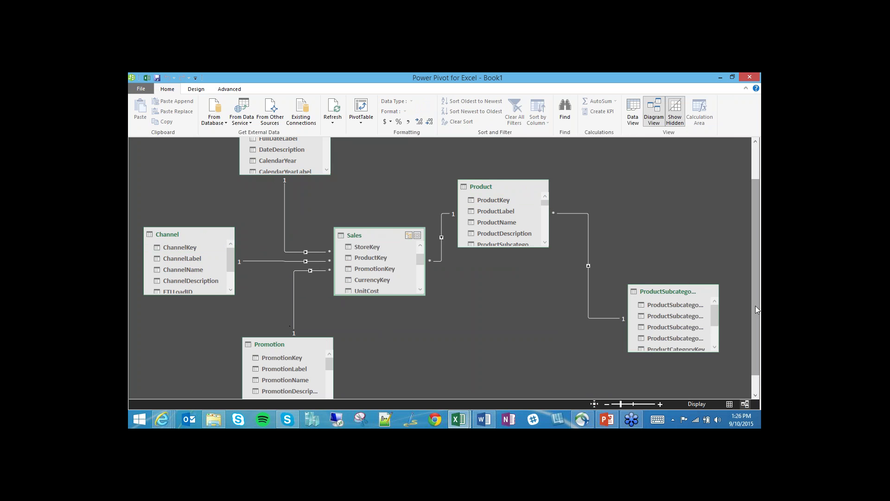
# - Place the Date table above Channel and lower the Sales table between Channel and Product
pyautogui.scroll(2, 425, 271)
pyautogui.moveTo(274, 160); pyautogui.dragTo(327, 154)
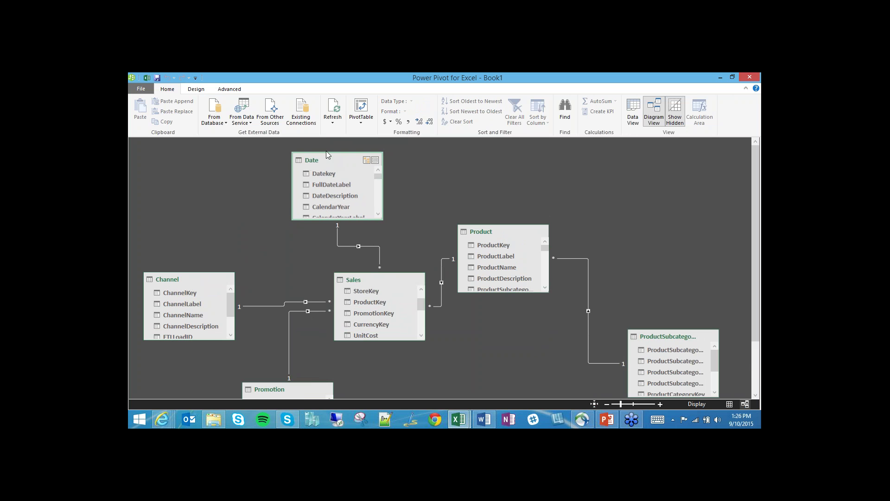
pyautogui.moveTo(371, 288); pyautogui.dragTo(377, 338)
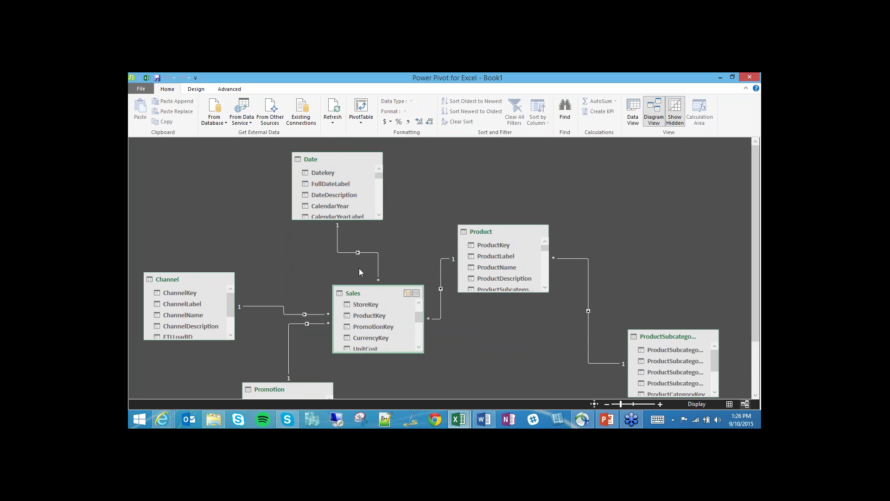
pyautogui.click(330, 160)
pyautogui.moveTo(329, 157); pyautogui.dragTo(219, 157)
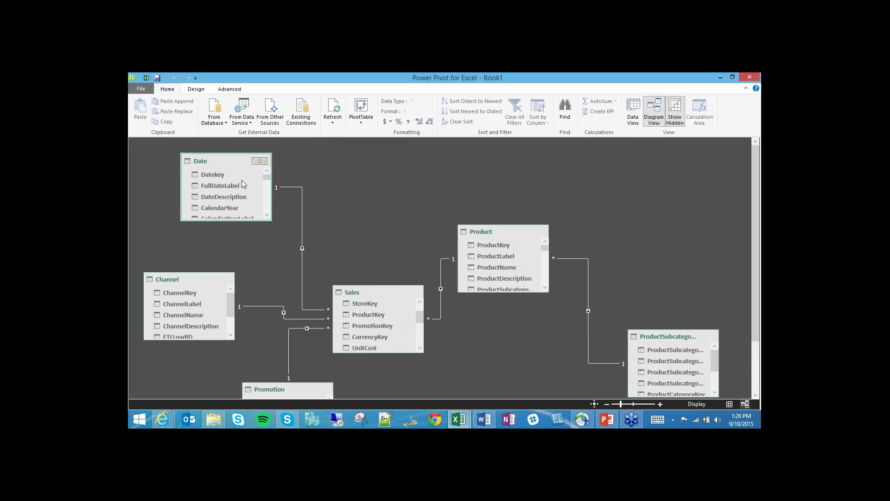
pyautogui.moveTo(221, 161); pyautogui.dragTo(201, 160)
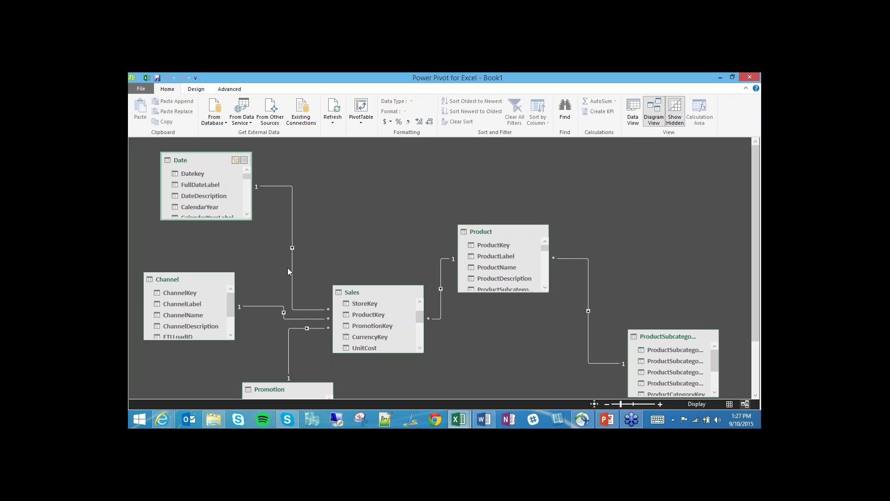
# - Move the Sales table slightly higher in the diagram and deactivate its DateKey relationship with the Date table
pyautogui.moveTo(376, 293); pyautogui.dragTo(363, 272)
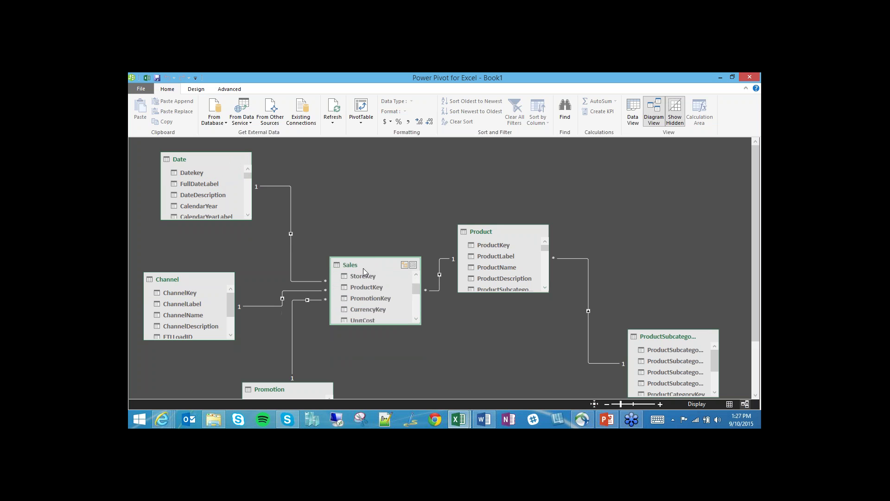
pyautogui.doubleClick(291, 238)
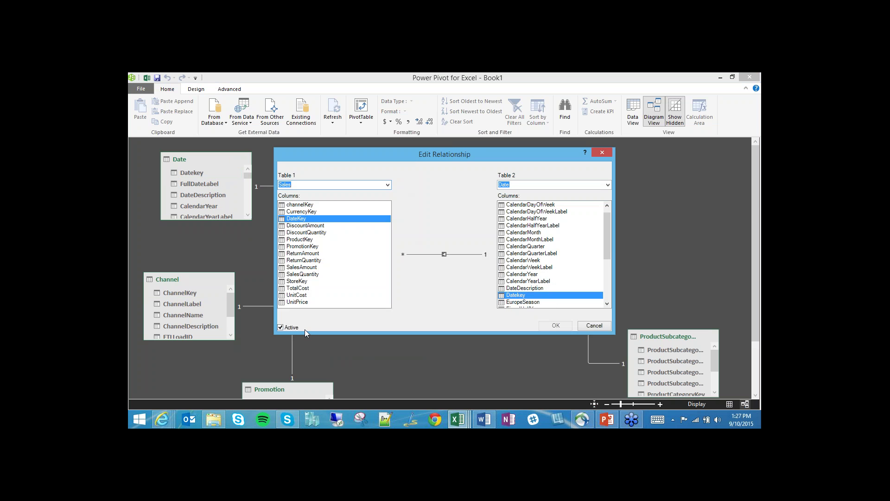
pyautogui.moveTo(296, 316)
pyautogui.mouseDown()
pyautogui.moveTo(274, 311)
pyautogui.moveTo(312, 316)
pyautogui.mouseUp()
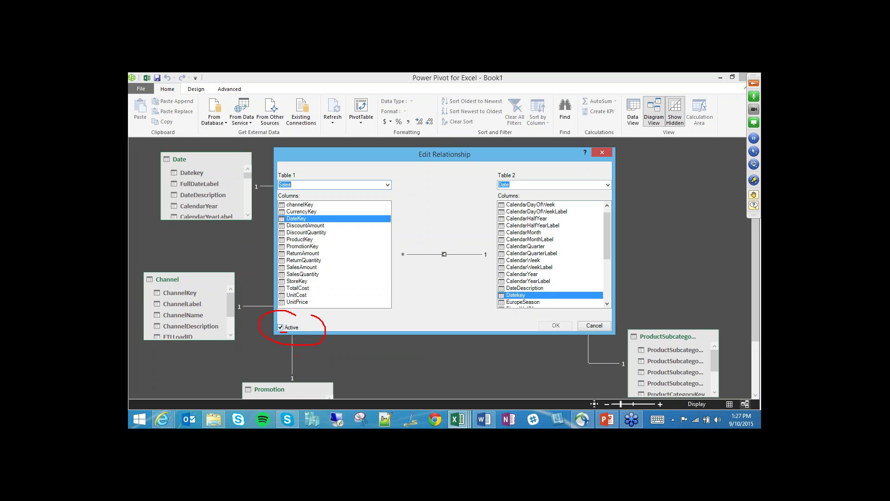
pyautogui.click(603, 326)
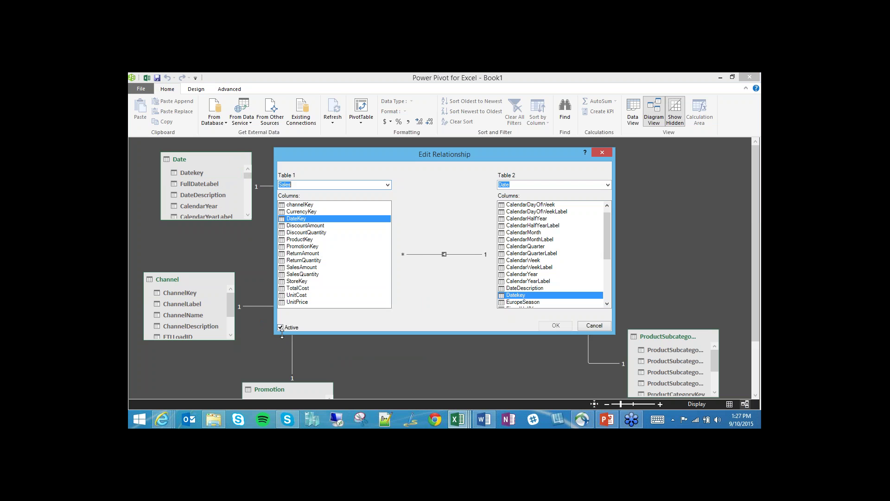
pyautogui.click(280, 327)
pyautogui.click(557, 326)
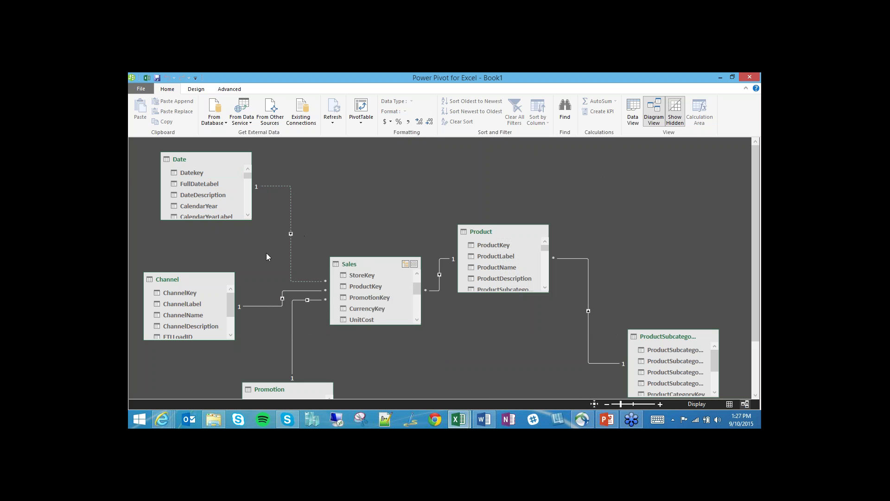
# - Set the relationship between Sales and Date to active again and recheck its settings
pyautogui.rightClick(290, 235)
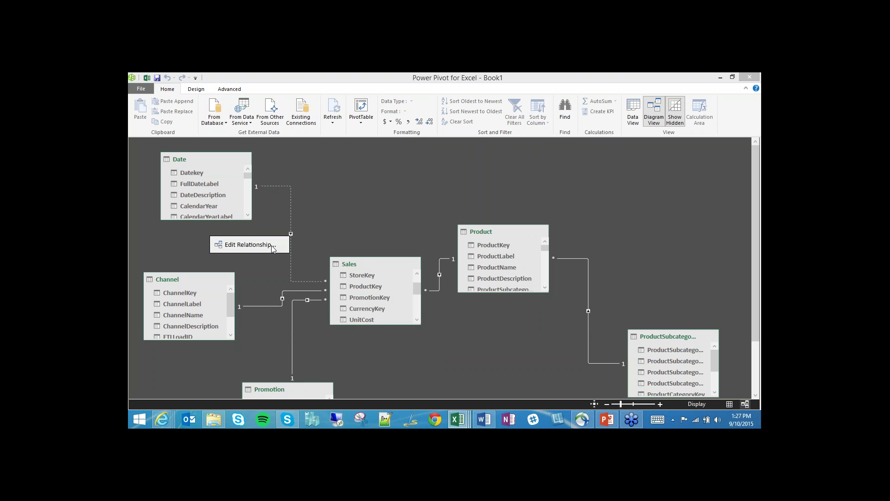
pyautogui.click(250, 244)
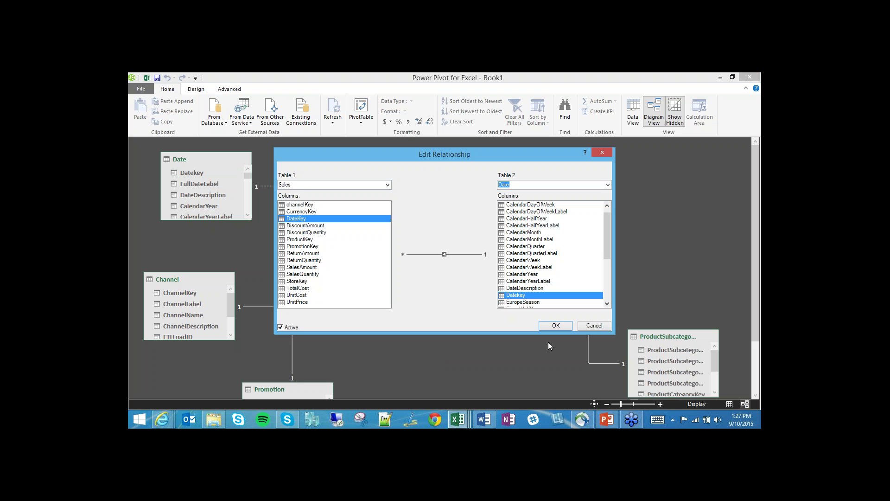
pyautogui.click(556, 326)
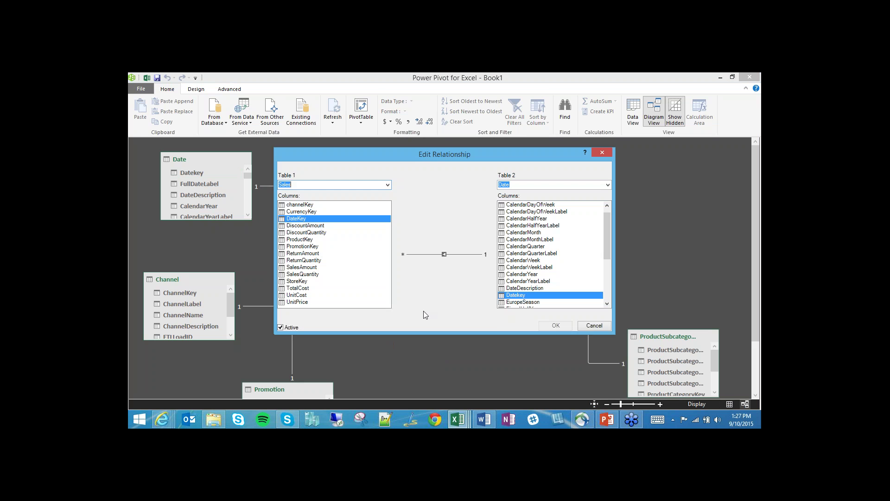
pyautogui.click(596, 327)
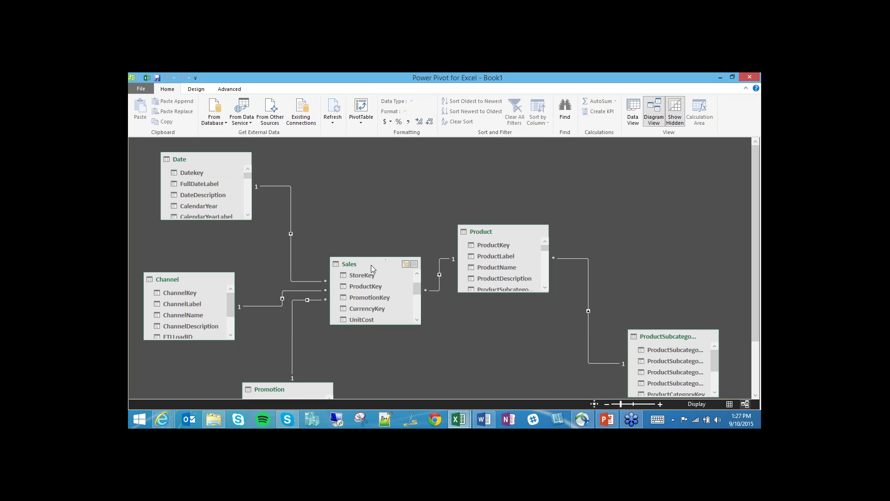
# - Place the Sales table between Date and Product near the top of the diagram, with Promotion directly beneath it
pyautogui.moveTo(371, 265); pyautogui.dragTo(369, 199)
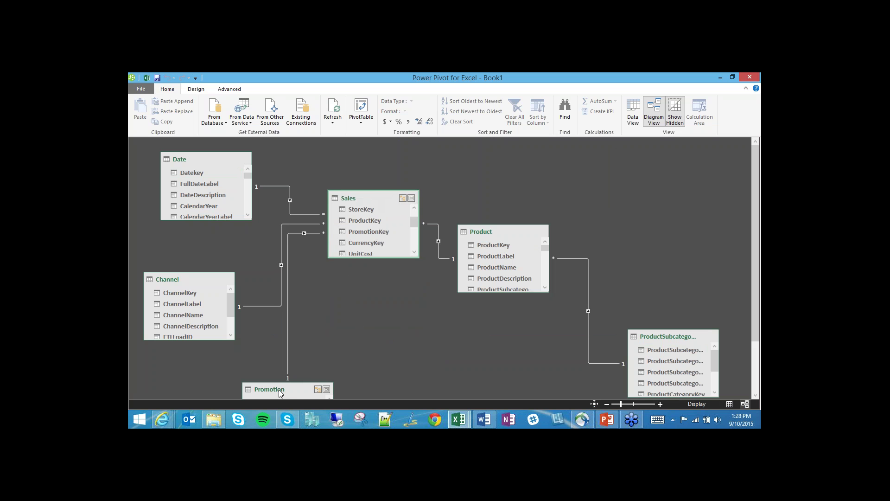
pyautogui.moveTo(280, 390); pyautogui.dragTo(401, 342)
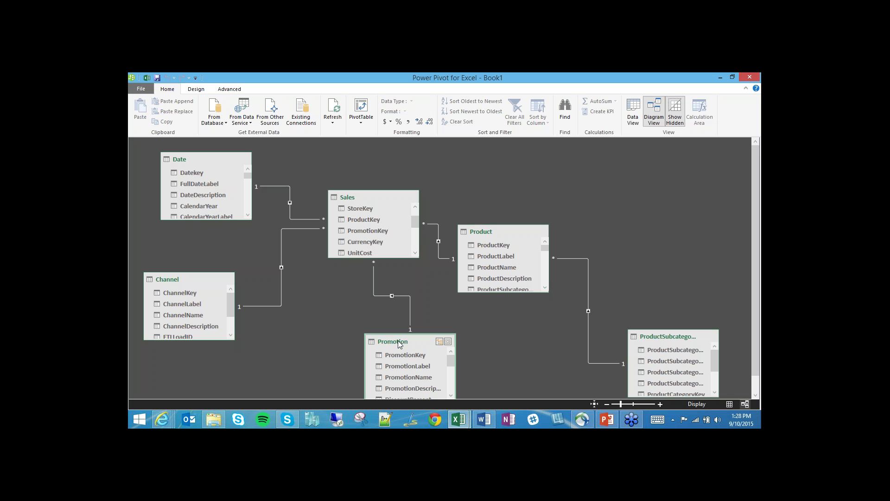
pyautogui.moveTo(398, 340); pyautogui.dragTo(353, 347)
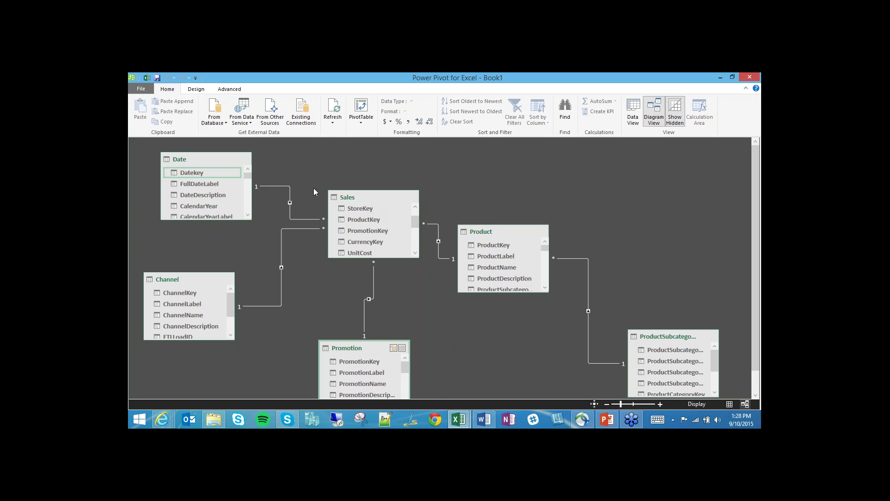
# - Create a PivotTable from the data model in the existing worksheet at cell A1 of Sheet1
pyautogui.click(362, 120)
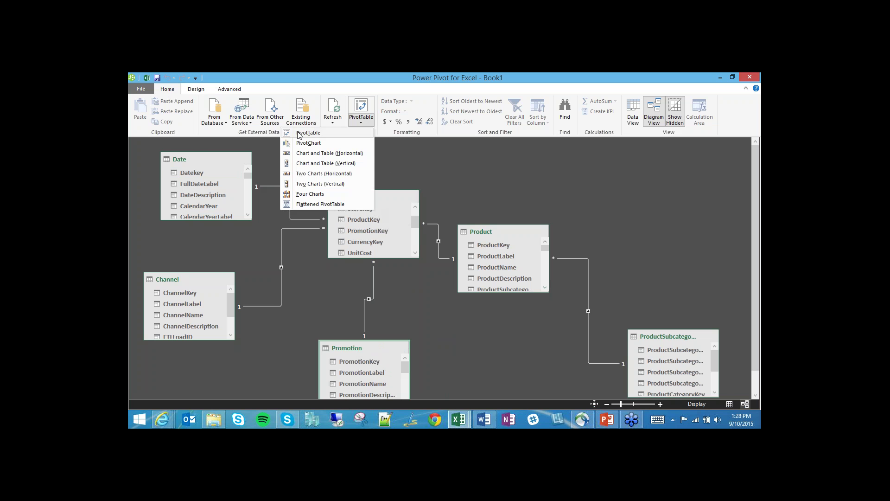
pyautogui.click(330, 134)
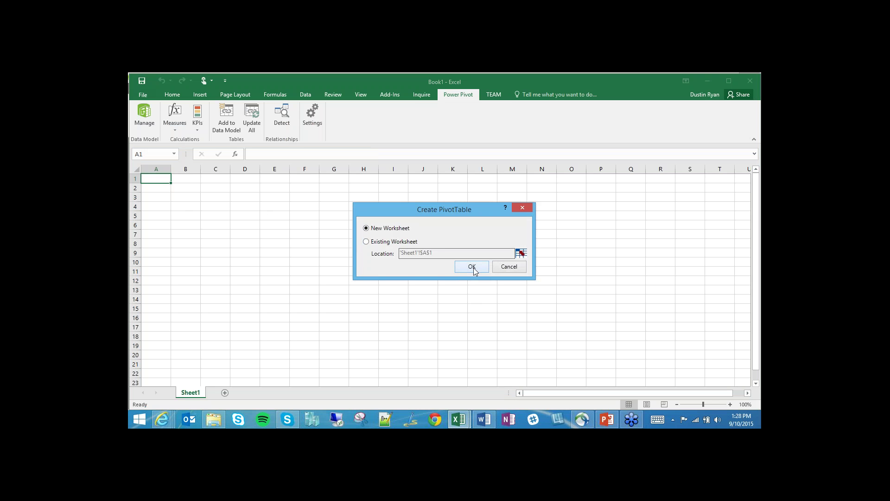
pyautogui.click(395, 242)
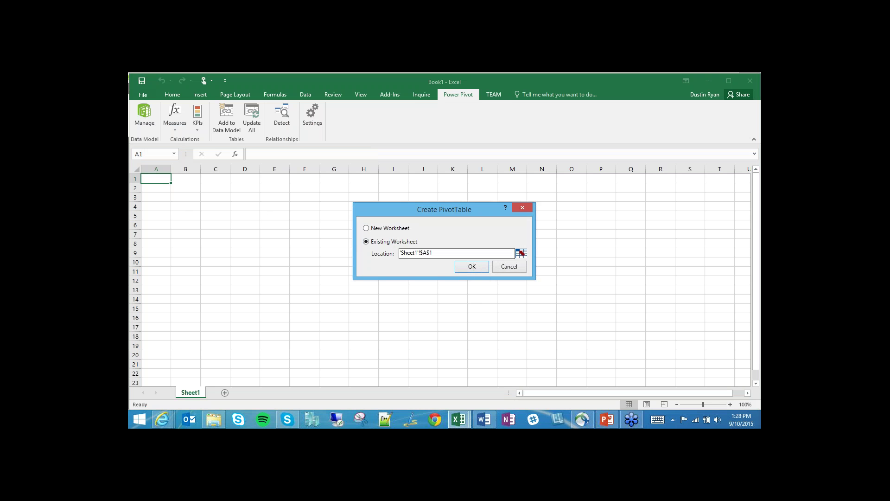
pyautogui.click(478, 269)
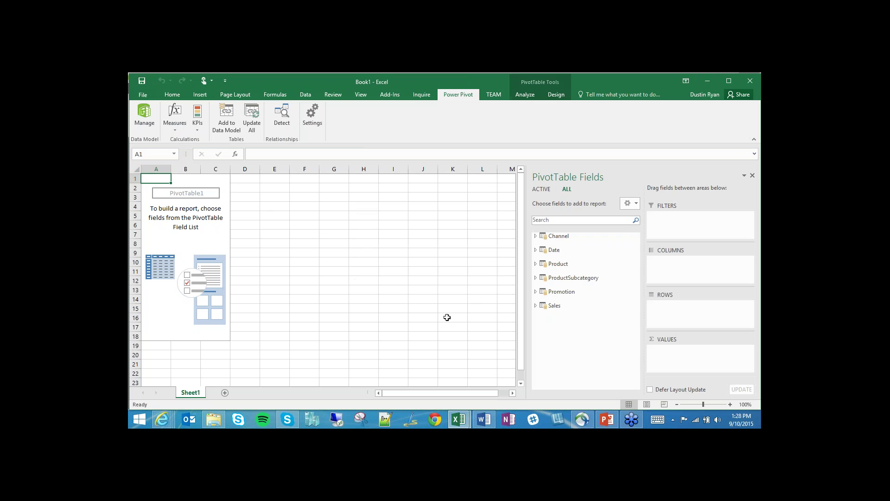
pyautogui.click(193, 199)
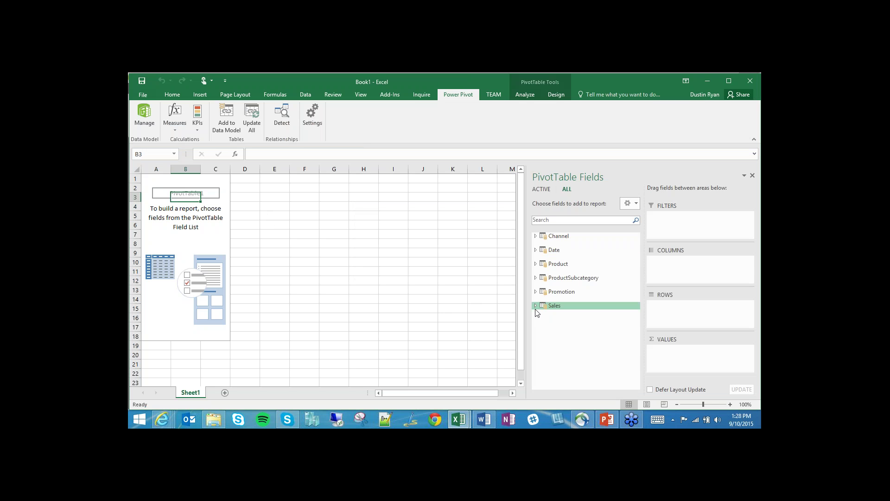
# - Add SalesAmount from the Sales table to the PivotTable as a summed value
pyautogui.click(536, 306)
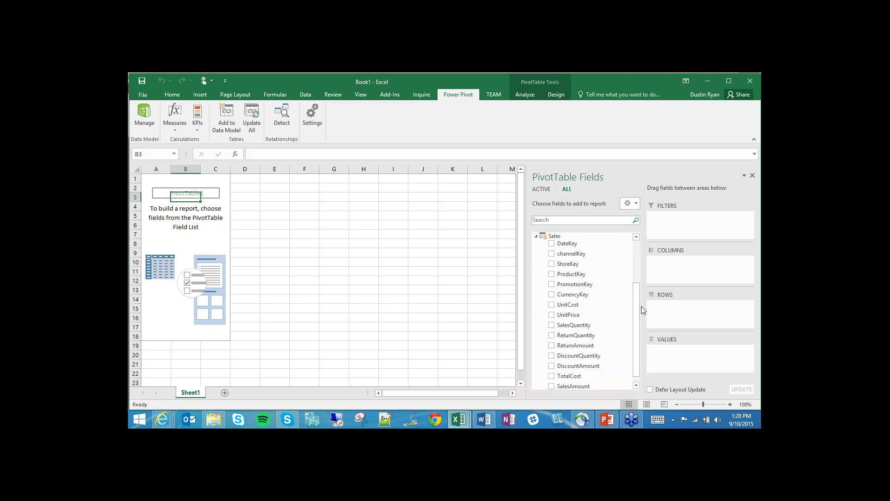
pyautogui.scroll(-1, 639, 308)
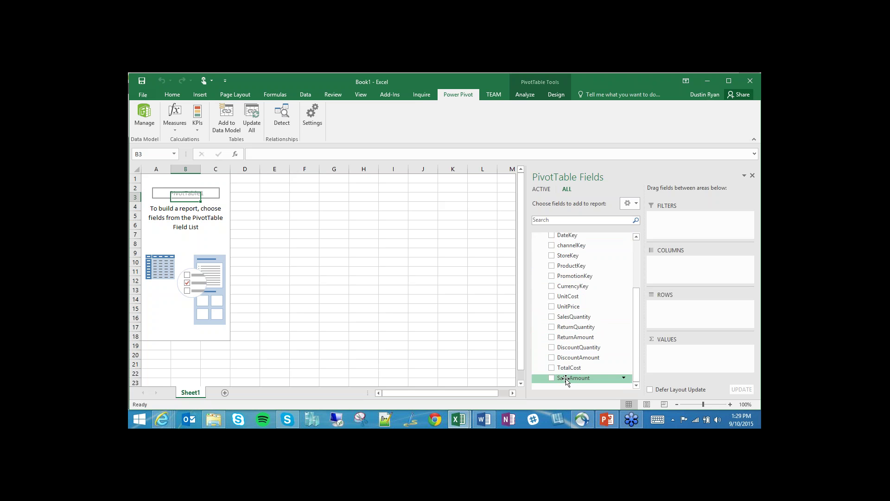
pyautogui.moveTo(564, 378); pyautogui.dragTo(693, 354)
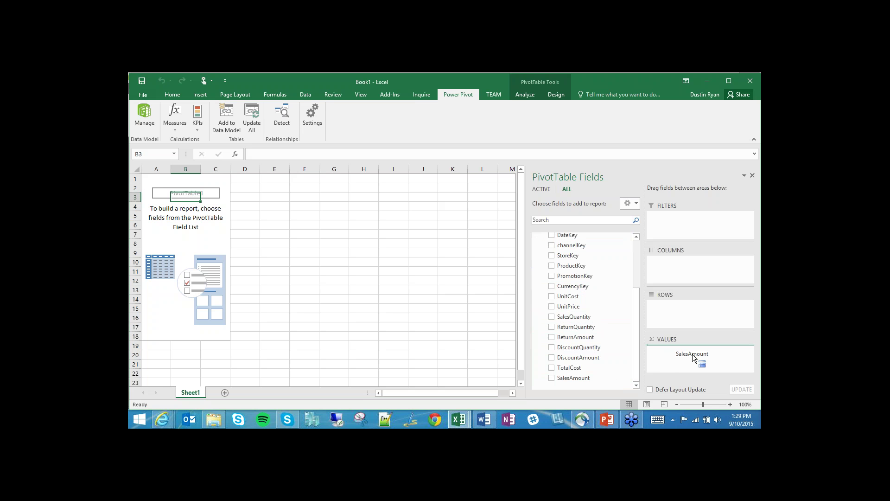
pyautogui.moveTo(694, 357); pyautogui.dragTo(693, 357)
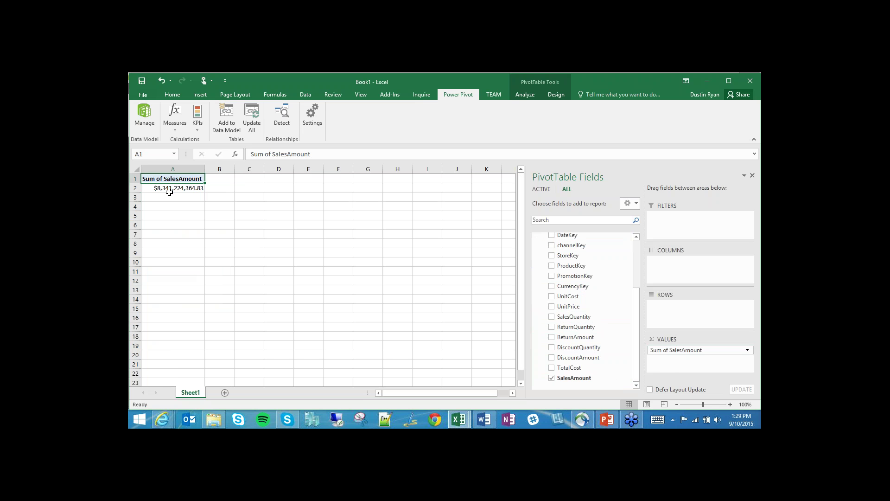
pyautogui.click(169, 189)
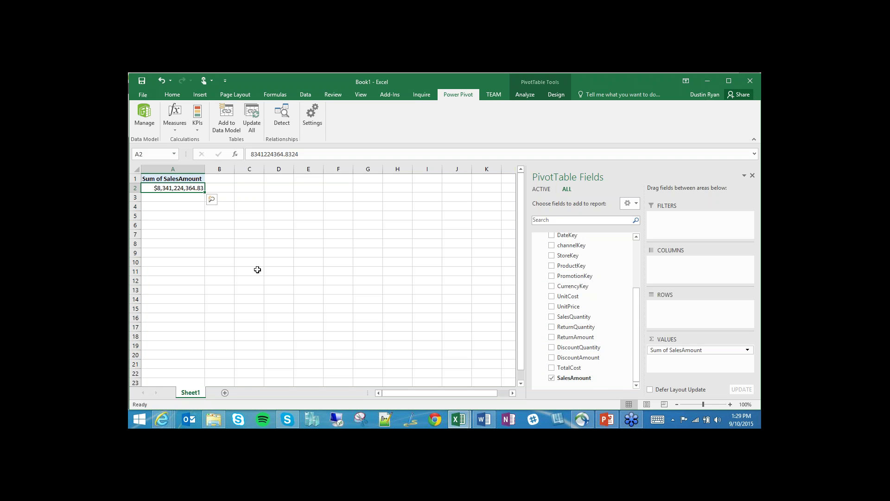
# - Break down the sales total by CalendarYear from the Date table as PivotTable rows
pyautogui.moveTo(636, 346); pyautogui.dragTo(635, 299)
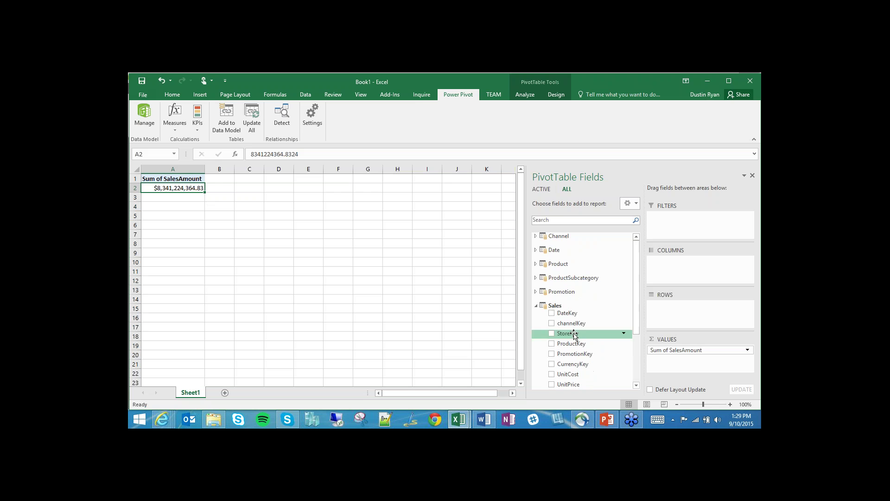
pyautogui.click(536, 305)
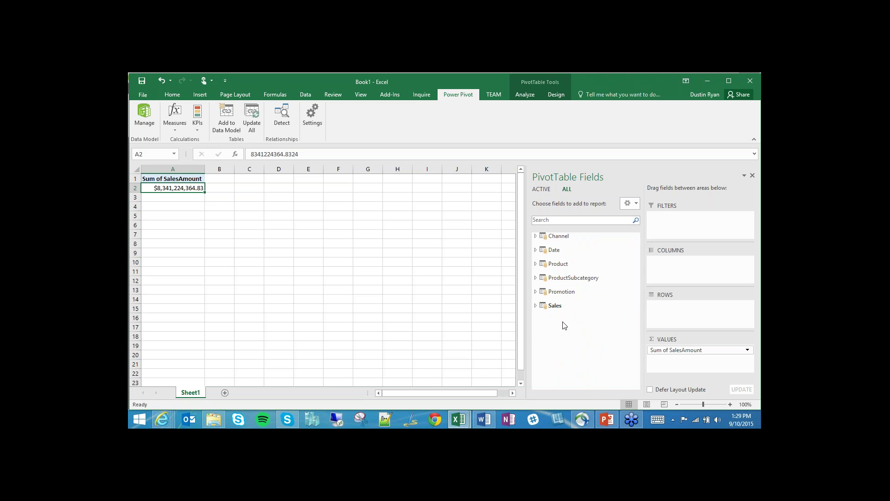
pyautogui.click(536, 250)
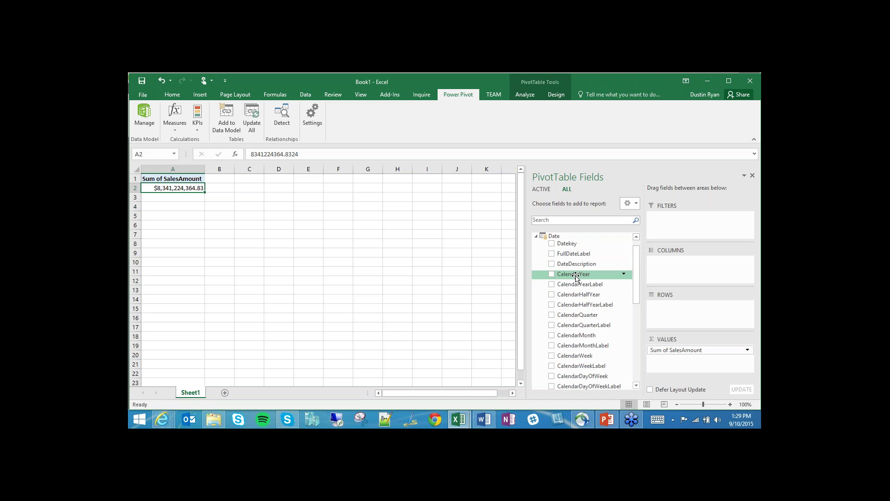
pyautogui.moveTo(577, 276); pyautogui.dragTo(680, 317)
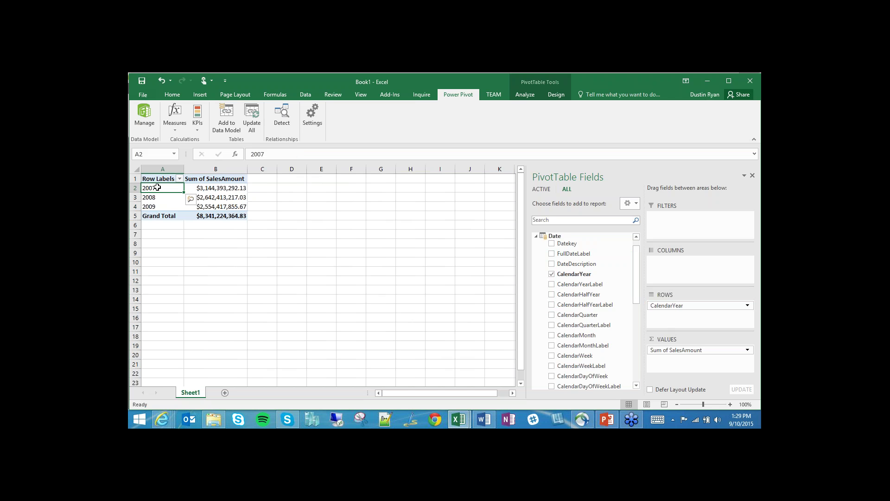
pyautogui.moveTo(157, 187); pyautogui.dragTo(238, 216)
pyautogui.click(209, 234)
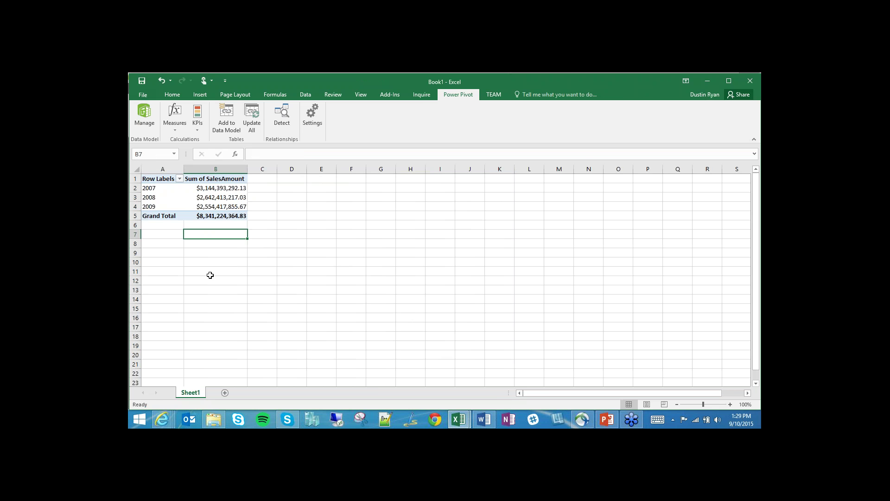
pyautogui.click(167, 208)
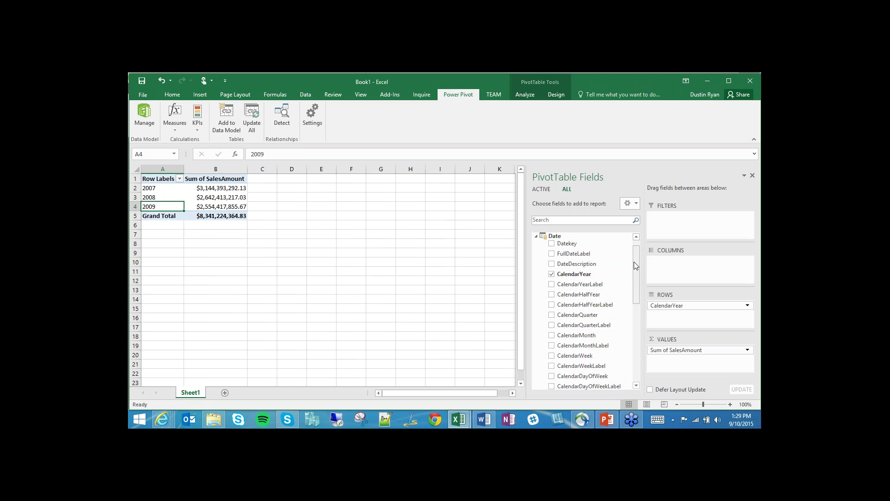
# - Nest CalendarMonthLabel under CalendarYear in the PivotTable rows and check the order of the months listed under 2007
pyautogui.moveTo(634, 261); pyautogui.dragTo(638, 302)
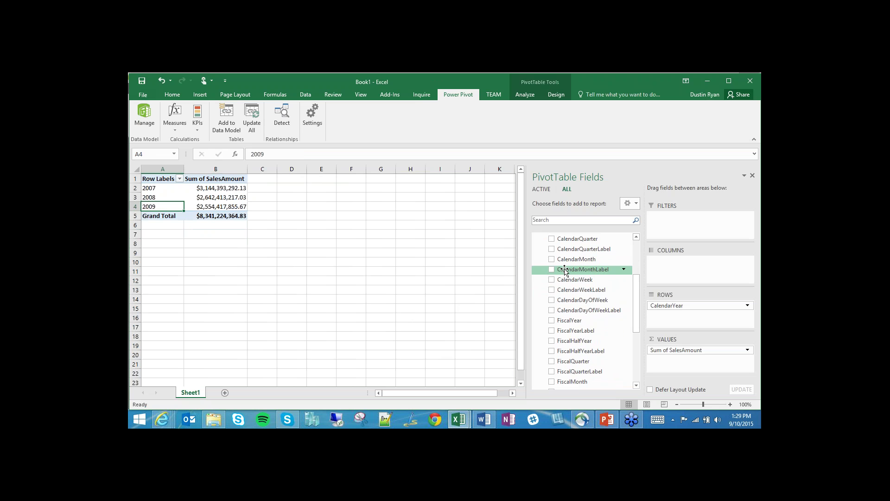
pyautogui.moveTo(566, 271); pyautogui.dragTo(703, 320)
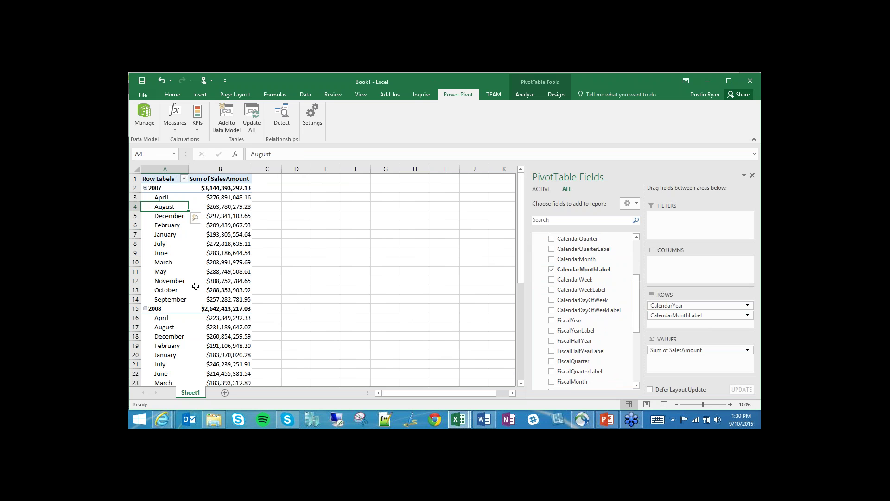
pyautogui.moveTo(164, 197); pyautogui.dragTo(166, 301)
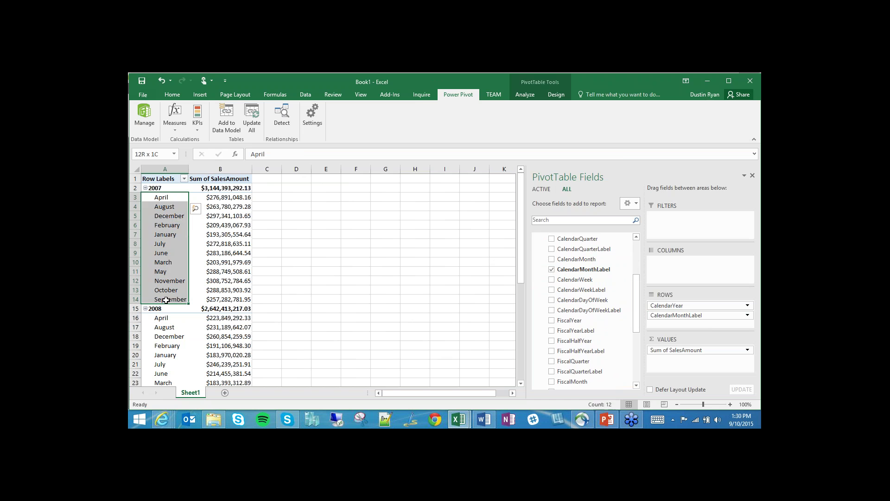
pyautogui.click(169, 202)
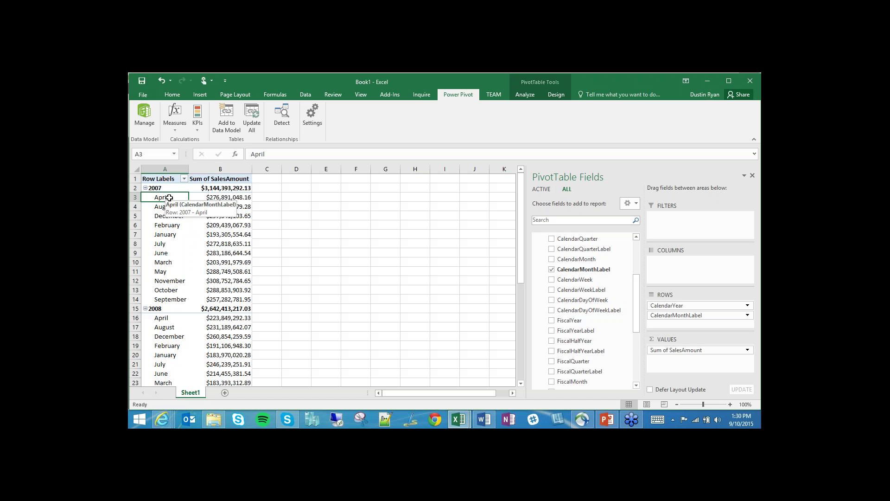
pyautogui.click(171, 299)
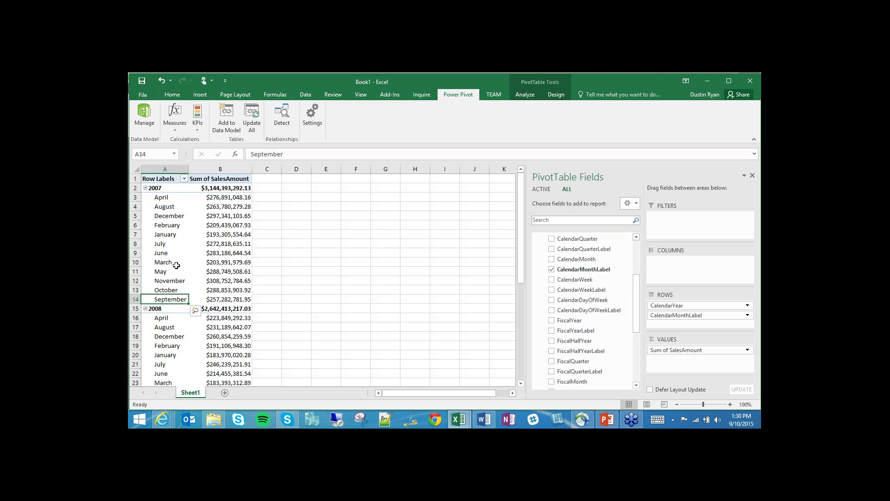
pyautogui.click(168, 236)
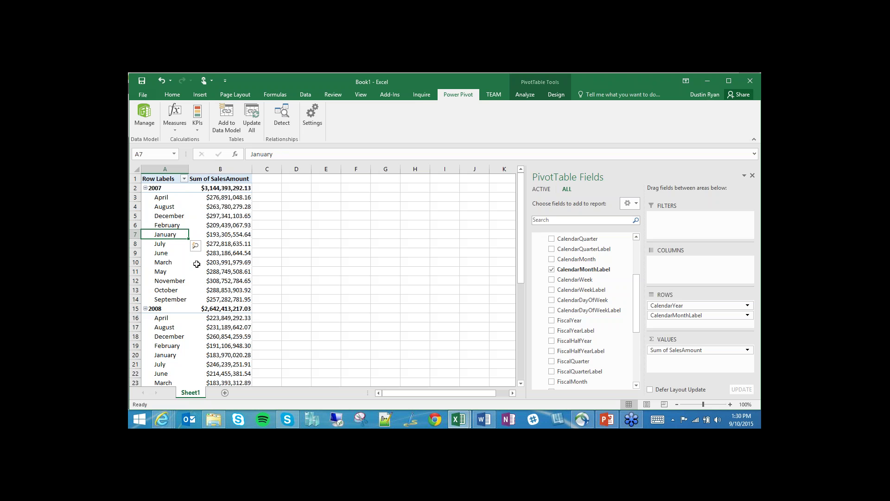
pyautogui.moveTo(167, 198); pyautogui.dragTo(168, 298)
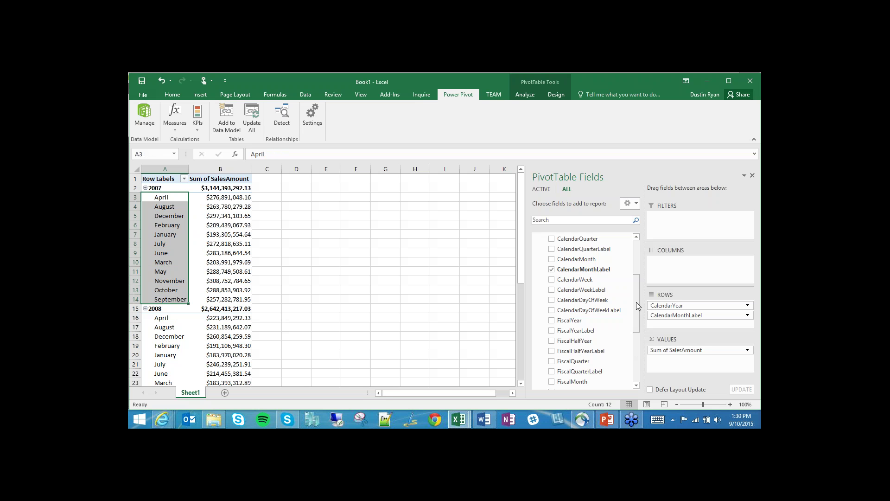
# - Add PromotionKey from the Sales table to the PivotTable as a summed value and select its monthly figures for 2007
pyautogui.moveTo(637, 306); pyautogui.dragTo(545, 389)
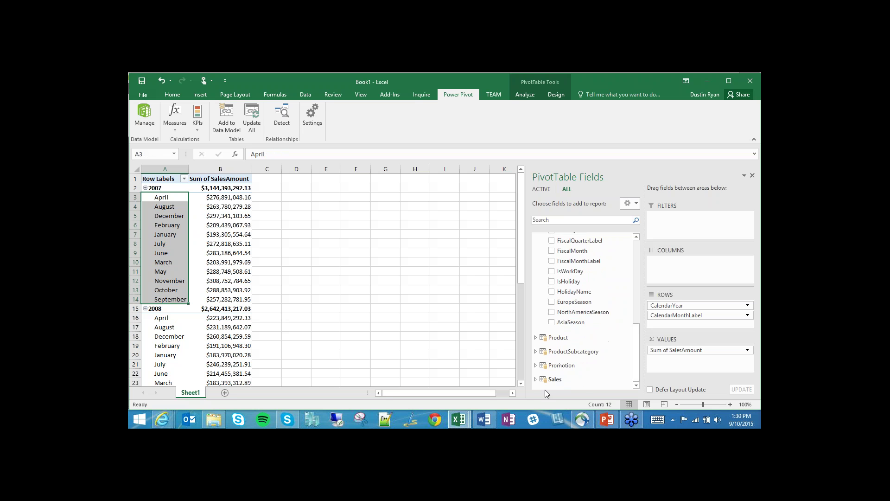
pyautogui.click(536, 381)
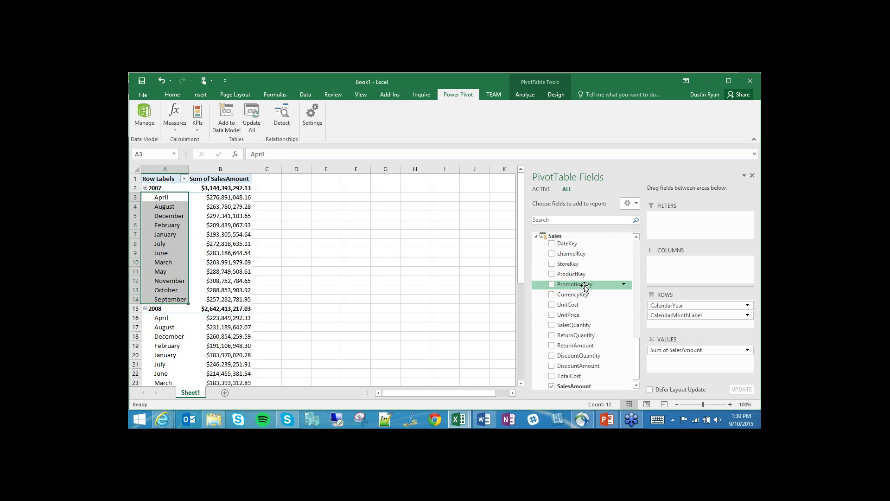
pyautogui.moveTo(562, 285); pyautogui.dragTo(677, 365)
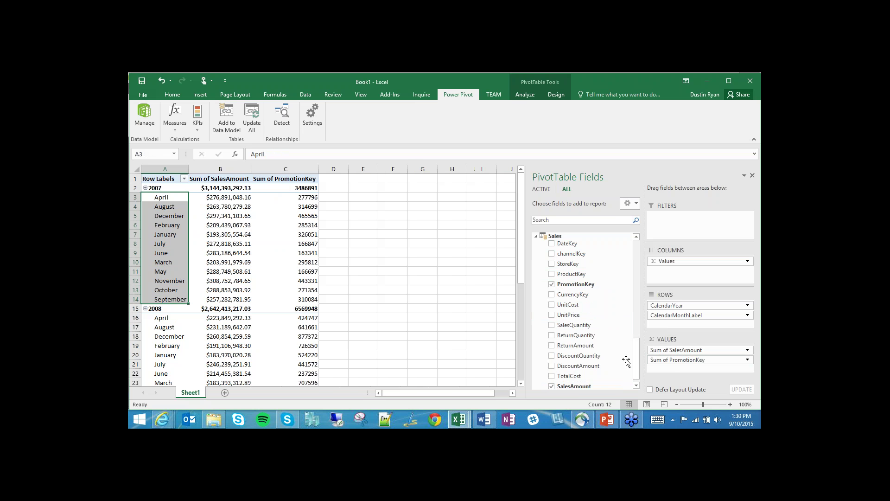
pyautogui.moveTo(305, 199); pyautogui.dragTo(307, 299)
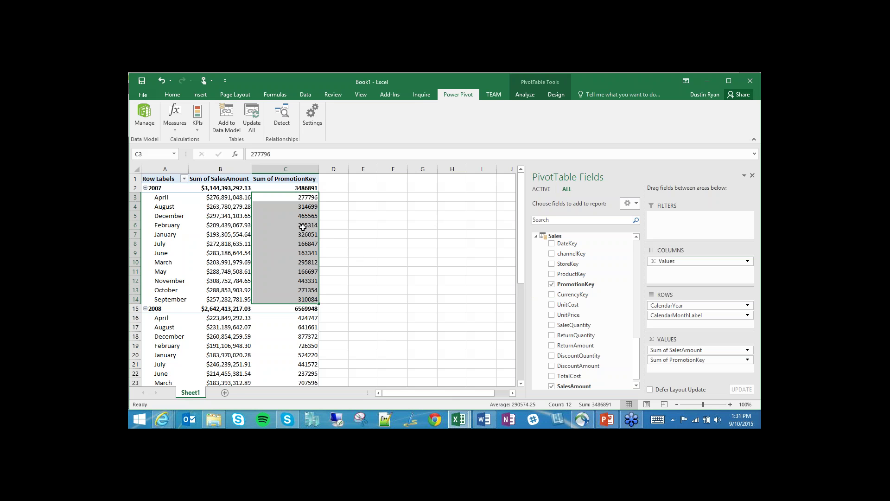
# - Open the Power Pivot data model and examine the rows of the Sales table
pyautogui.click(143, 121)
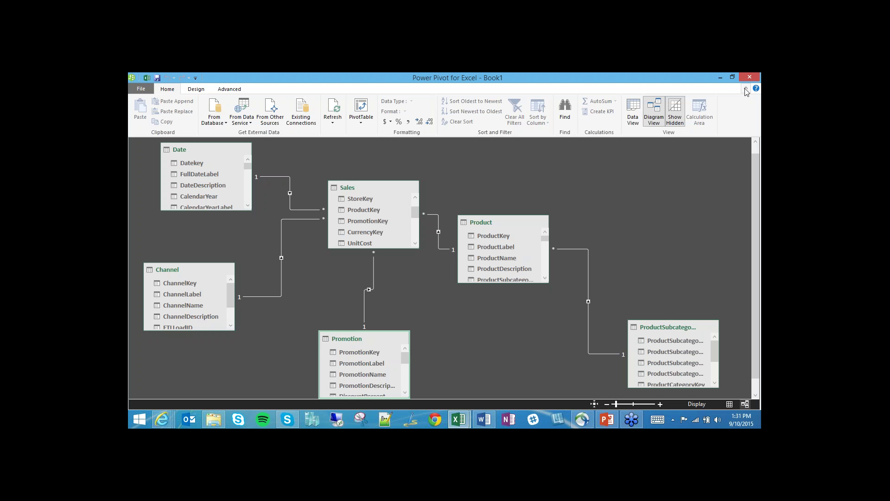
pyautogui.click(751, 78)
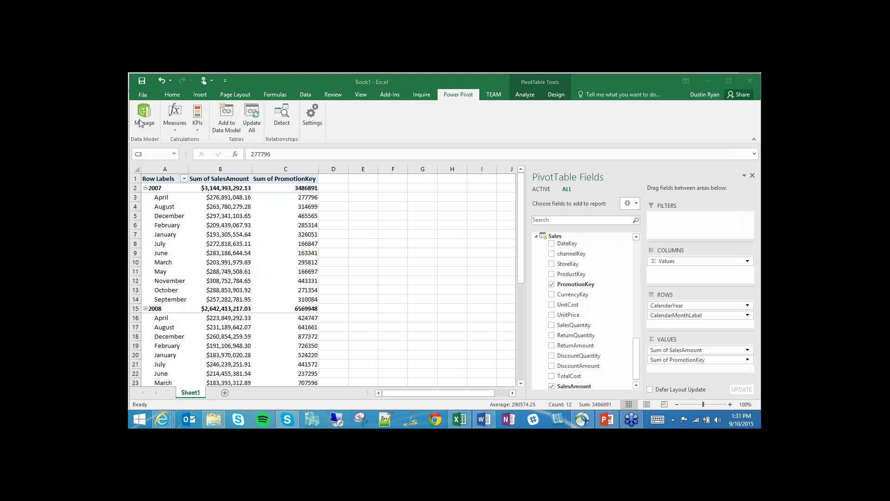
pyautogui.click(142, 120)
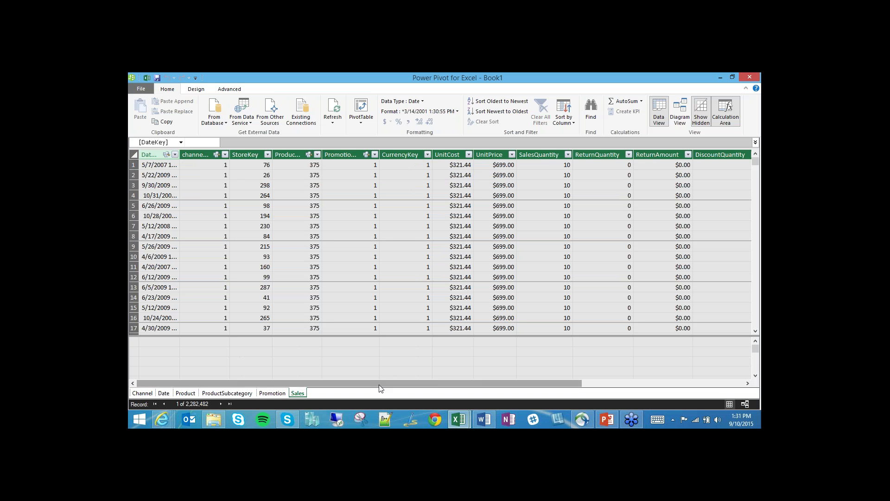
pyautogui.click(752, 129)
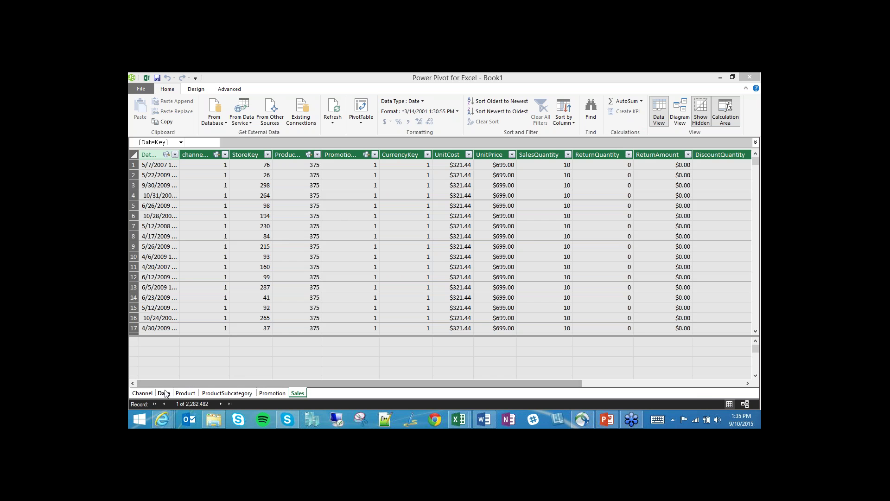
# - Switch the data model to the diagram view and move the Sales table lower, closer to the Promotion table
pyautogui.click(745, 404)
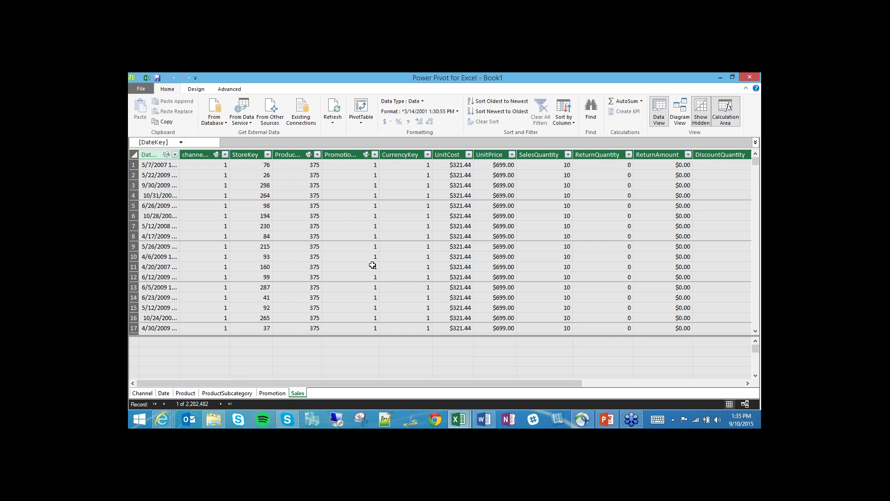
pyautogui.click(745, 404)
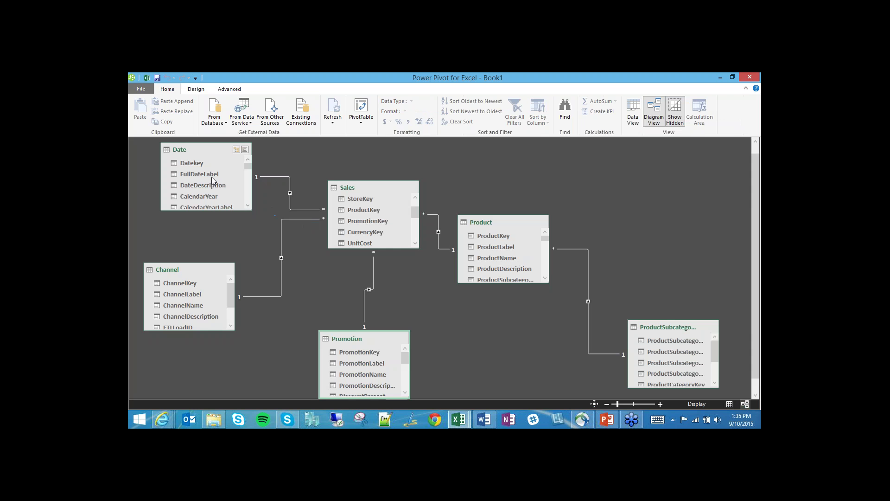
pyautogui.click(179, 166)
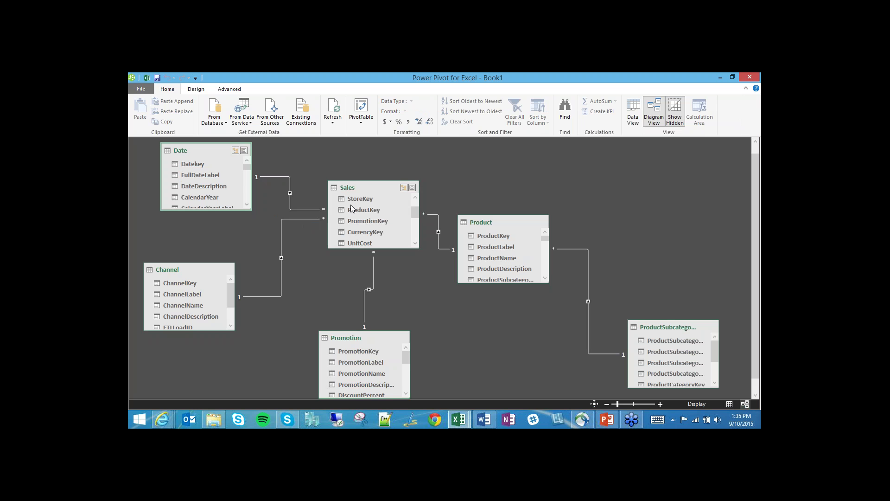
pyautogui.moveTo(351, 188); pyautogui.dragTo(350, 230)
pyautogui.click(301, 114)
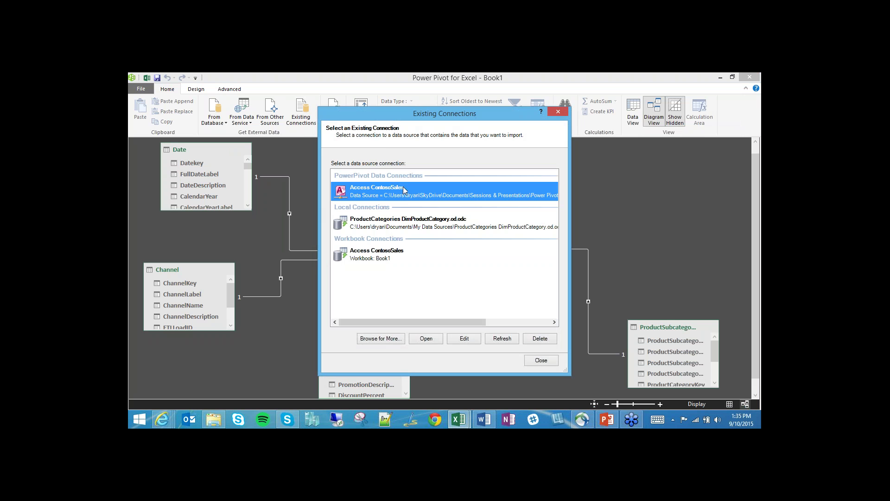
pyautogui.click(430, 339)
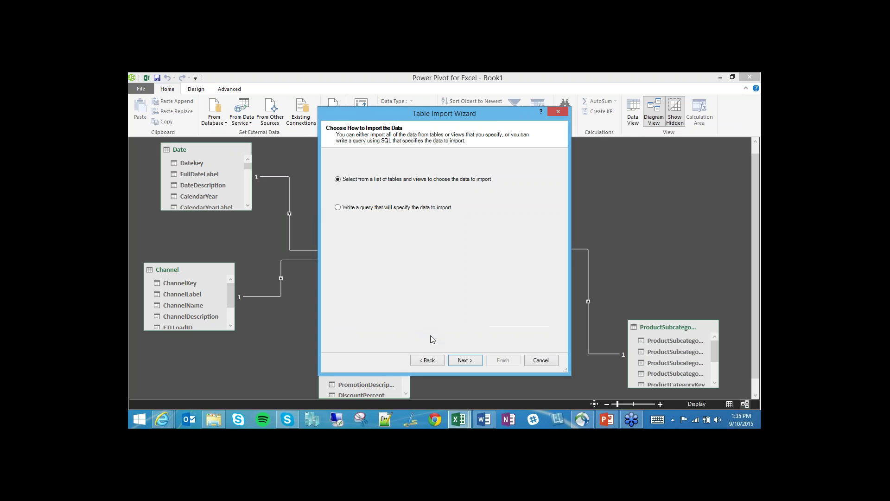
pyautogui.click(464, 361)
pyautogui.click(335, 207)
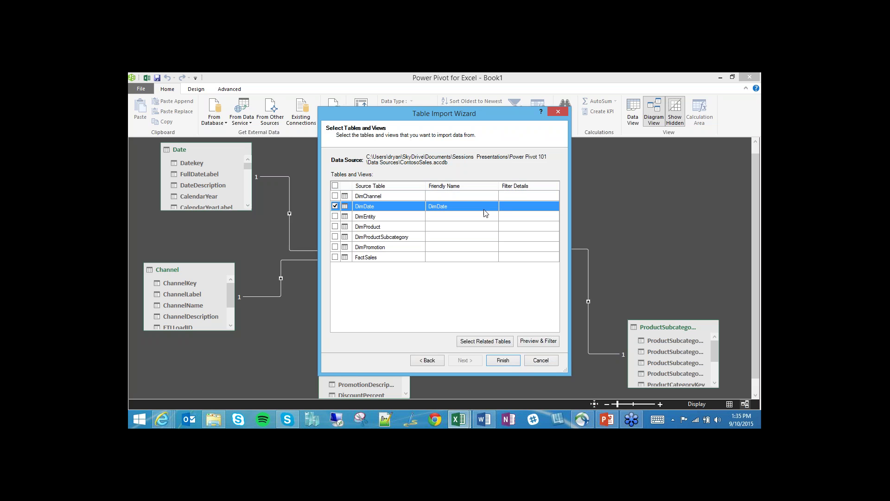
pyautogui.click(543, 361)
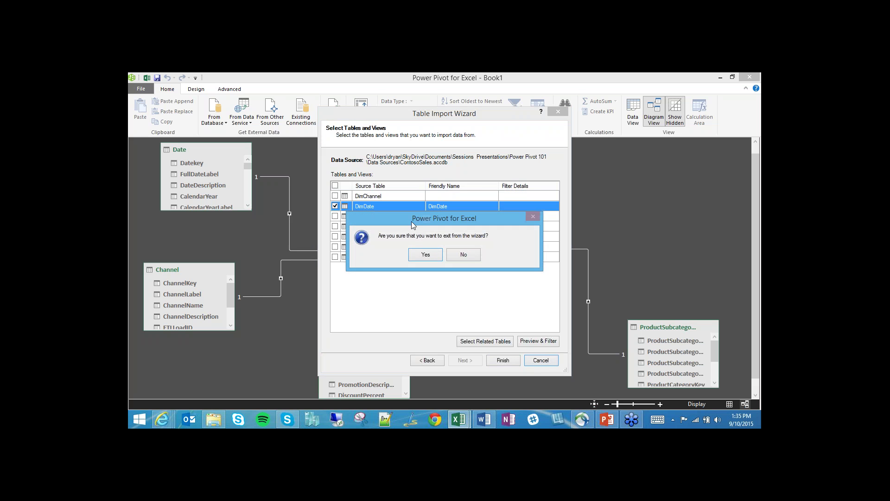
pyautogui.click(436, 256)
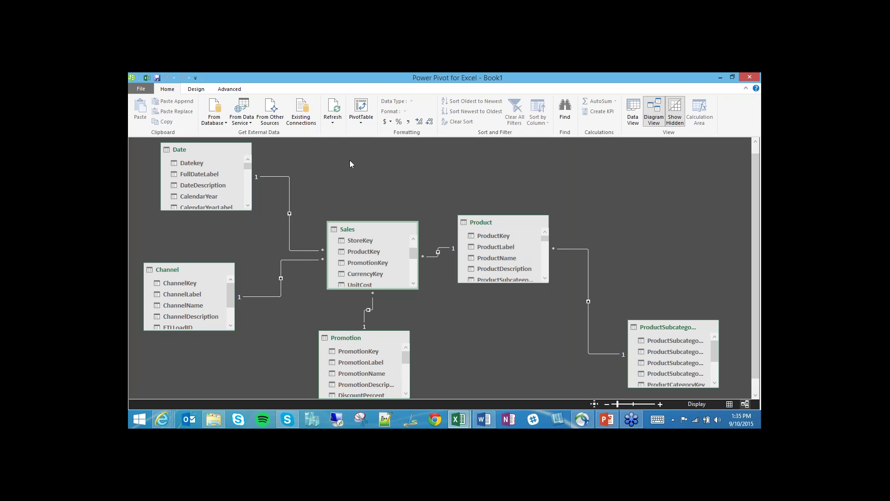
# - Rearrange the diagram with Product farther from Sales, Sales raised between Date and Product, and Channel moved in between Date and Promotion
pyautogui.moveTo(359, 232); pyautogui.dragTo(347, 238)
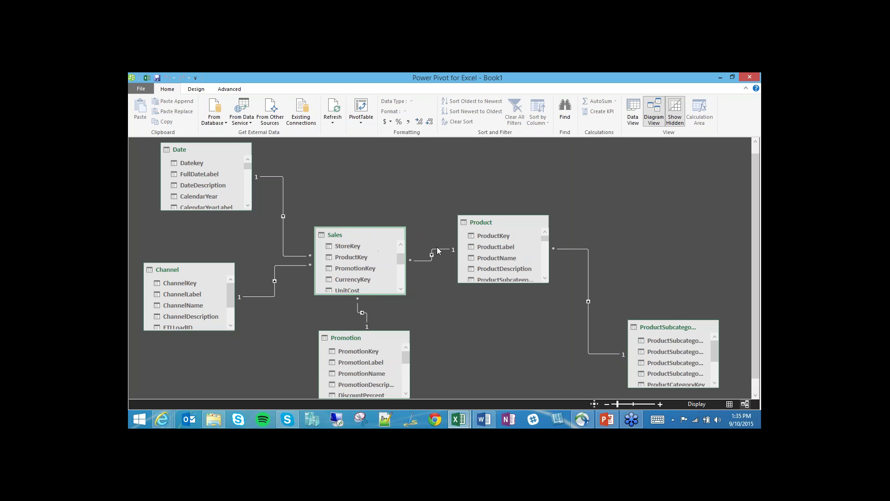
pyautogui.moveTo(496, 224); pyautogui.dragTo(581, 178)
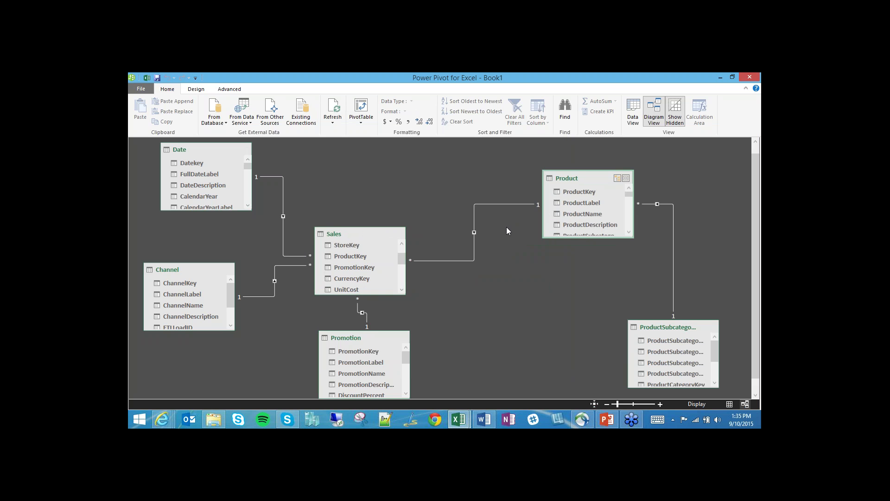
pyautogui.moveTo(370, 233); pyautogui.dragTo(403, 228)
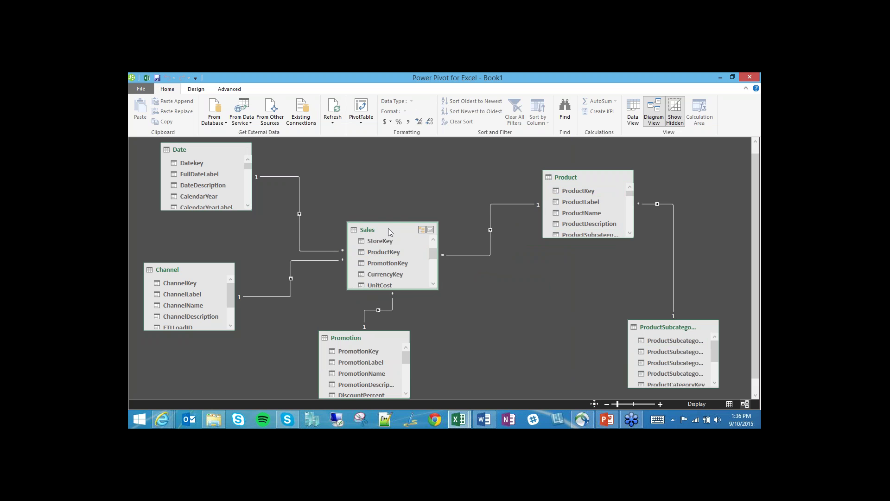
pyautogui.moveTo(388, 229); pyautogui.dragTo(388, 194)
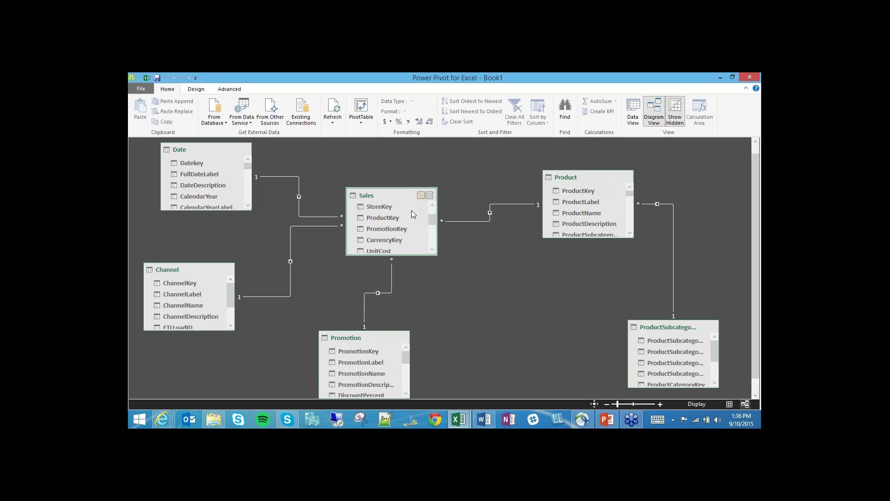
pyautogui.moveTo(400, 194); pyautogui.dragTo(409, 174)
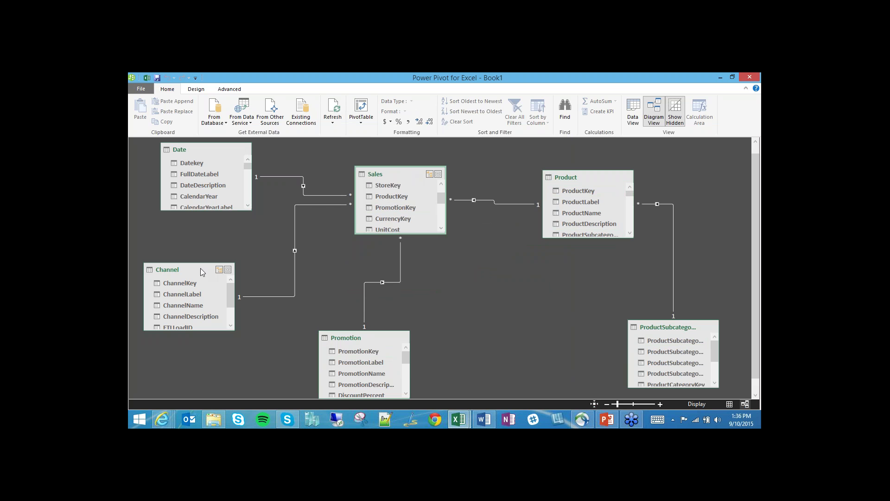
pyautogui.moveTo(200, 269); pyautogui.dragTo(309, 250)
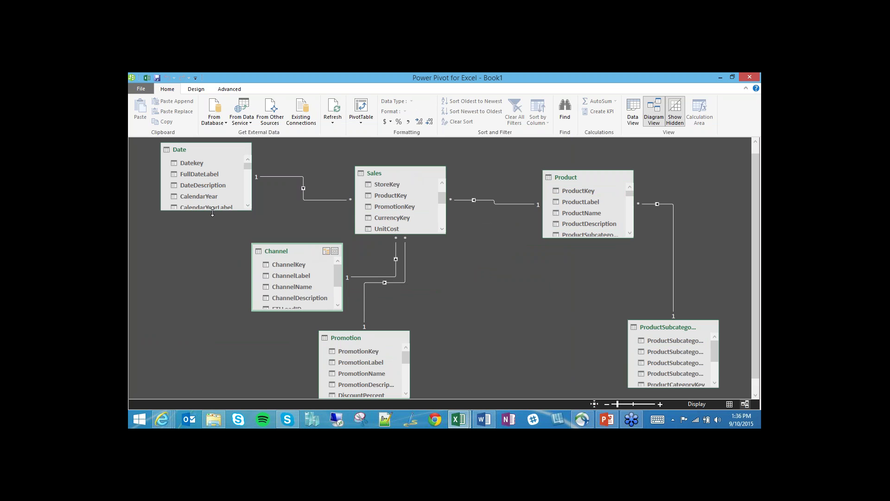
# - Lengthen the Date table in the diagram to list more of its fields and maximize it
pyautogui.moveTo(212, 212); pyautogui.dragTo(211, 343)
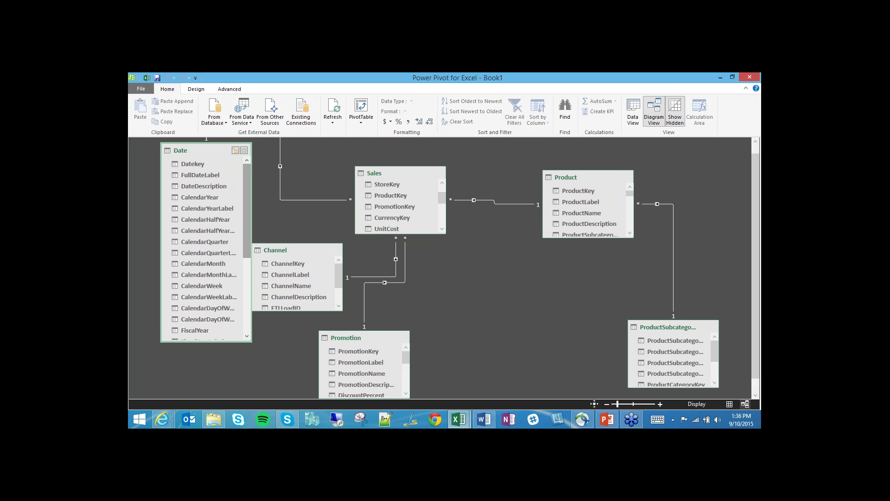
pyautogui.moveTo(246, 187)
pyautogui.mouseDown()
pyautogui.moveTo(247, 244)
pyautogui.moveTo(244, 179)
pyautogui.mouseUp()
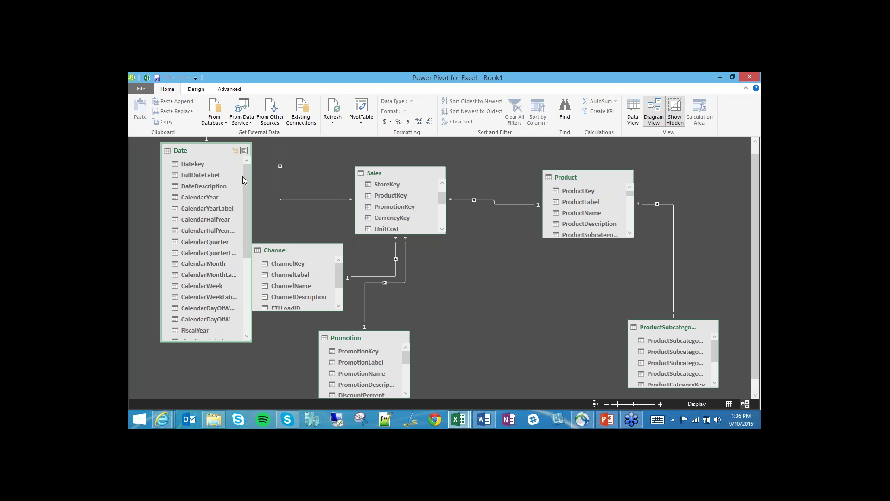
pyautogui.click(244, 152)
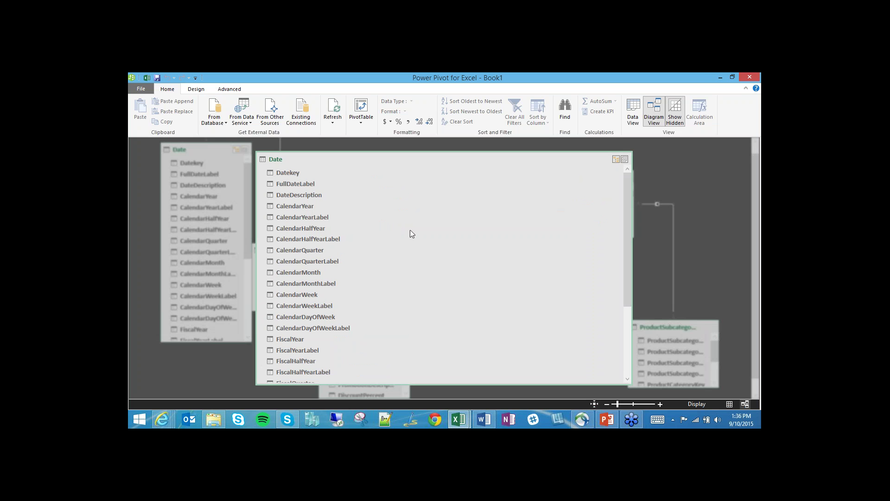
# - Try to create a hierarchy from the CalendarYear field of the Date table
pyautogui.click(288, 205)
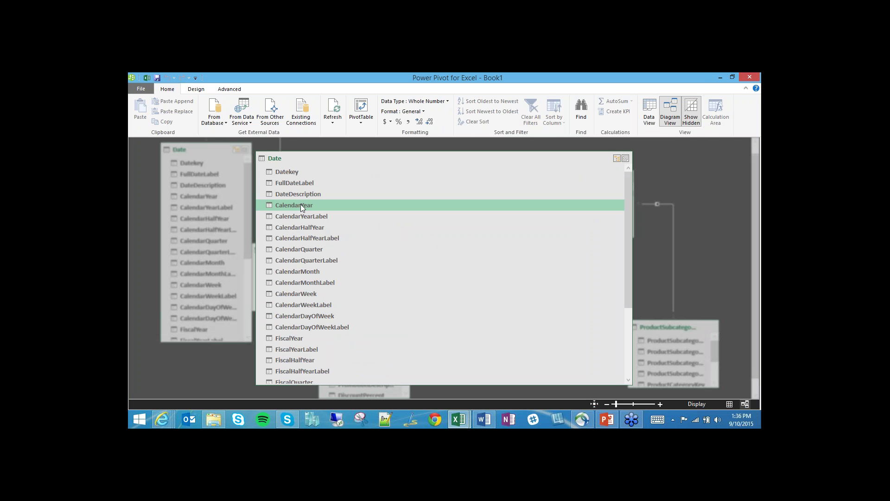
pyautogui.rightClick(299, 207)
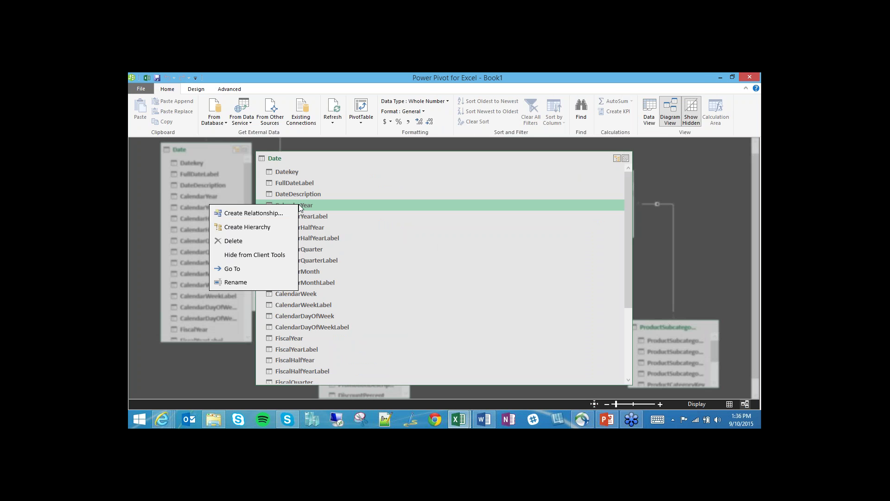
pyautogui.click(270, 229)
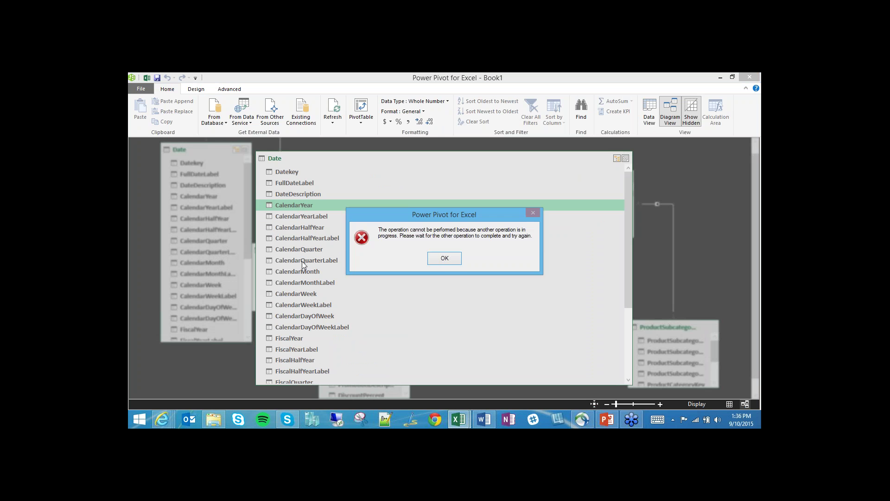
pyautogui.click(443, 259)
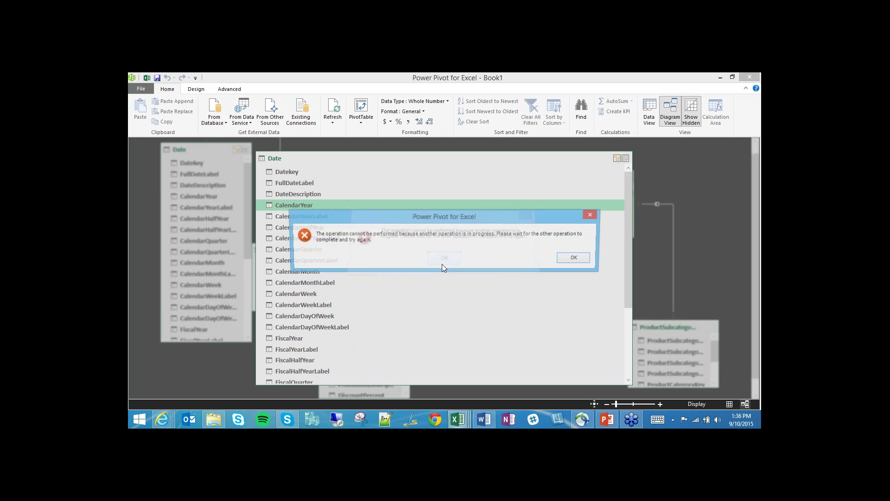
pyautogui.click(574, 258)
# - Create a hierarchy in the Date table with CalendarYear as its first level
pyautogui.moveTo(630, 240)
pyautogui.mouseDown()
pyautogui.moveTo(630, 326)
pyautogui.moveTo(628, 236)
pyautogui.mouseUp()
pyautogui.rightClick(301, 207)
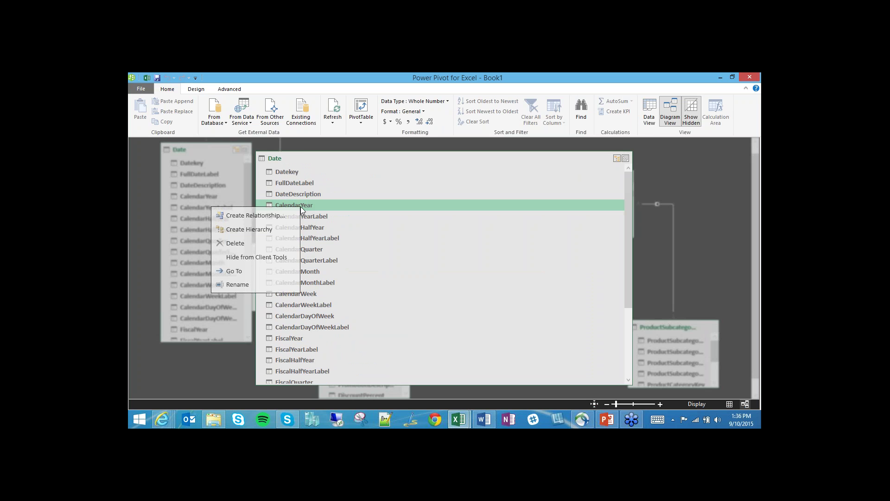
pyautogui.click(271, 229)
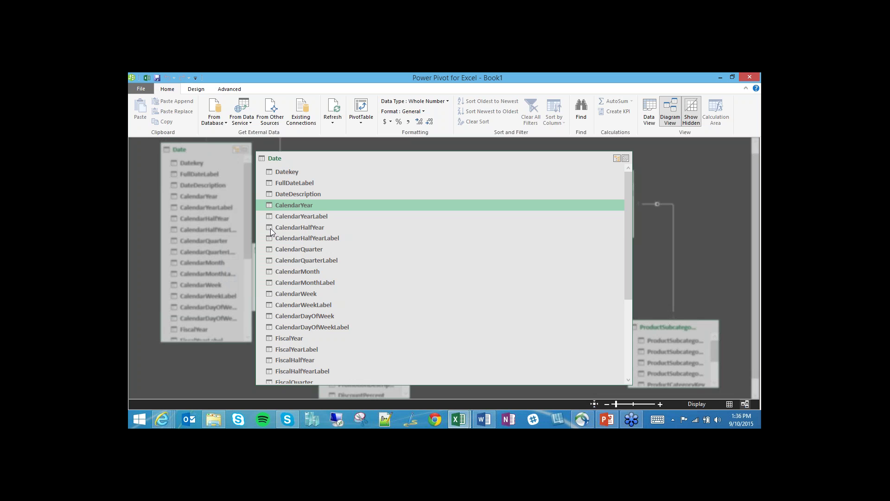
pyautogui.moveTo(628, 277); pyautogui.dragTo(627, 292)
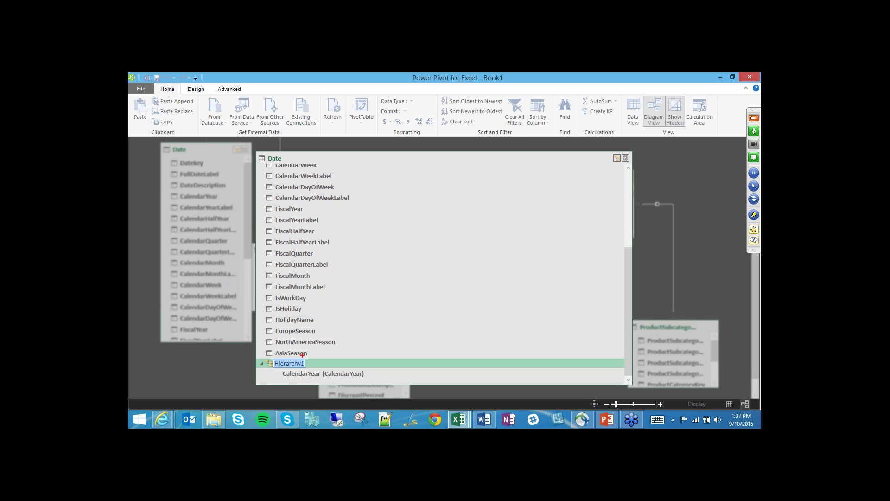
# - Rename the new hierarchy in the Date table as Calendar Hierarchy
pyautogui.moveTo(290, 348)
pyautogui.mouseDown()
pyautogui.moveTo(313, 383)
pyautogui.moveTo(285, 348)
pyautogui.mouseUp()
pyautogui.press('Escape')
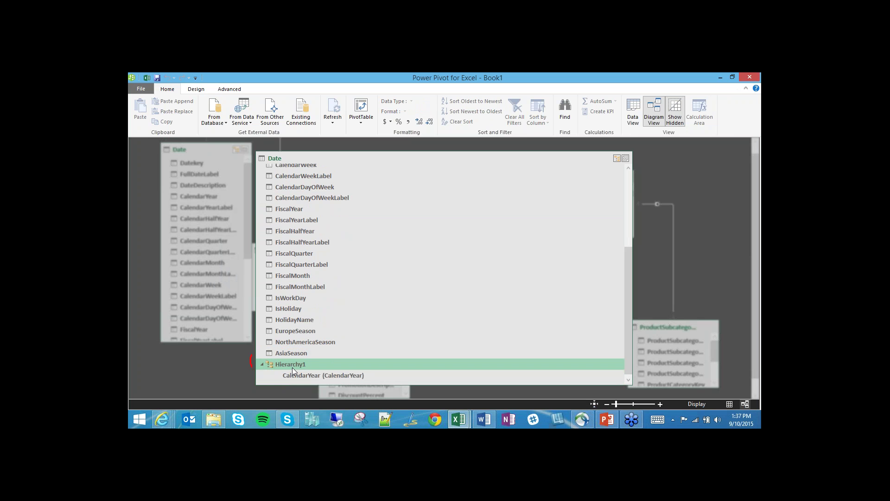
pyautogui.rightClick(290, 365)
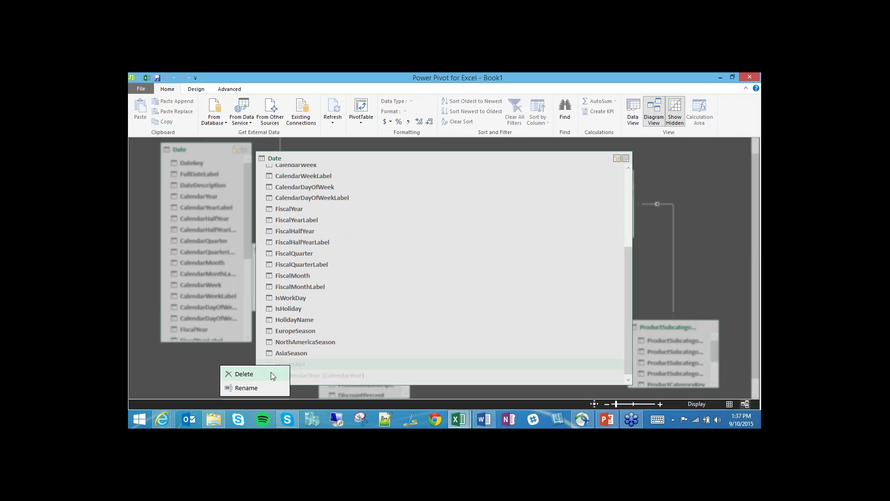
pyautogui.click(268, 389)
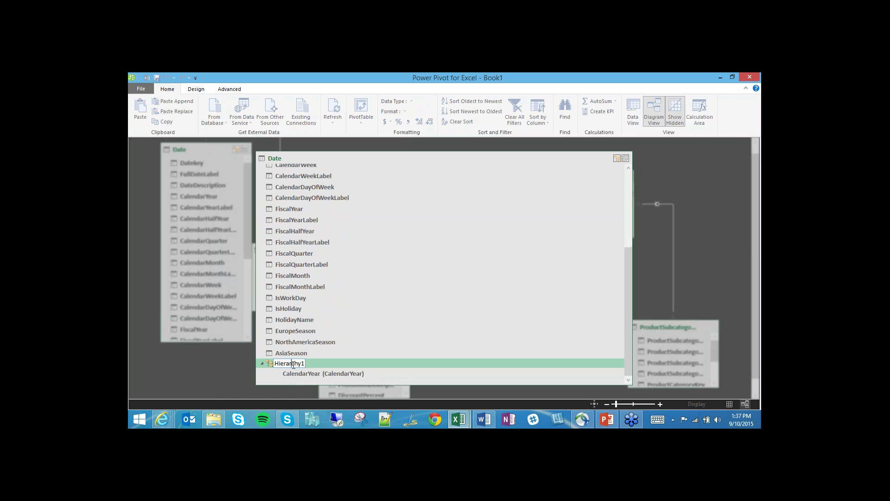
pyautogui.doubleClick(293, 365)
pyautogui.write('Calendar Hierarchy')
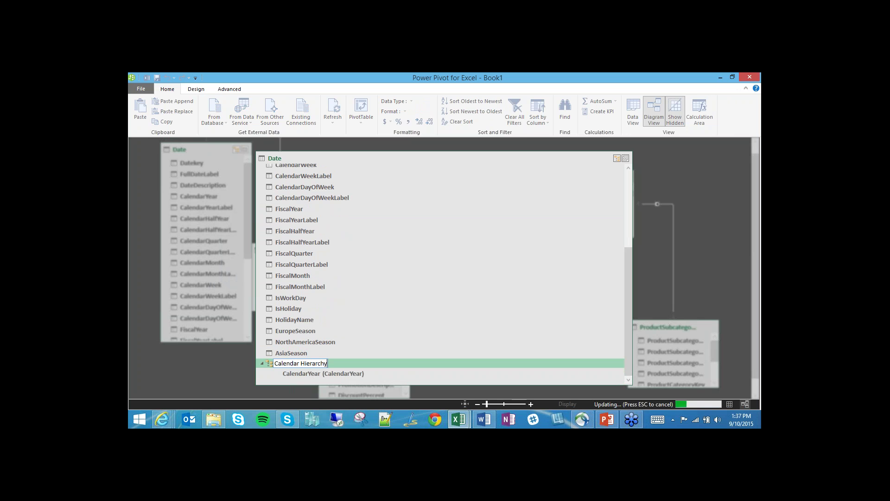
pyautogui.press('Return')
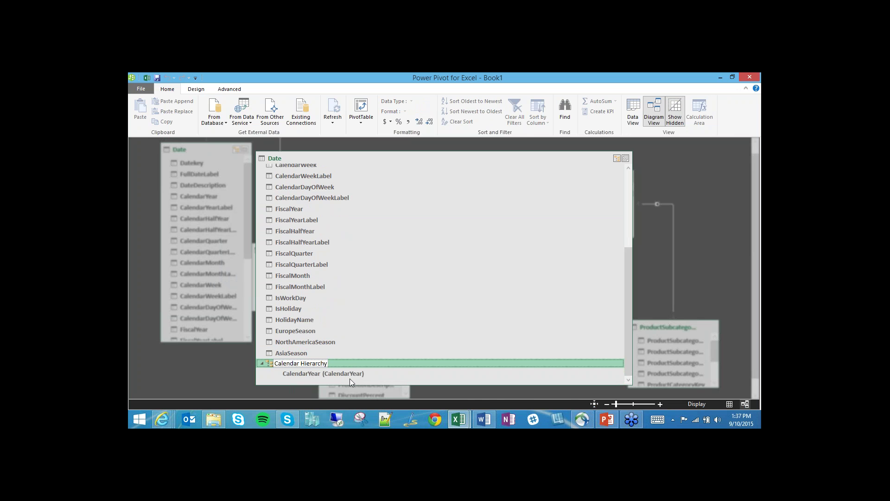
# - Rename the CalendarYear level of the Calendar Hierarchy as Year
pyautogui.click(315, 375)
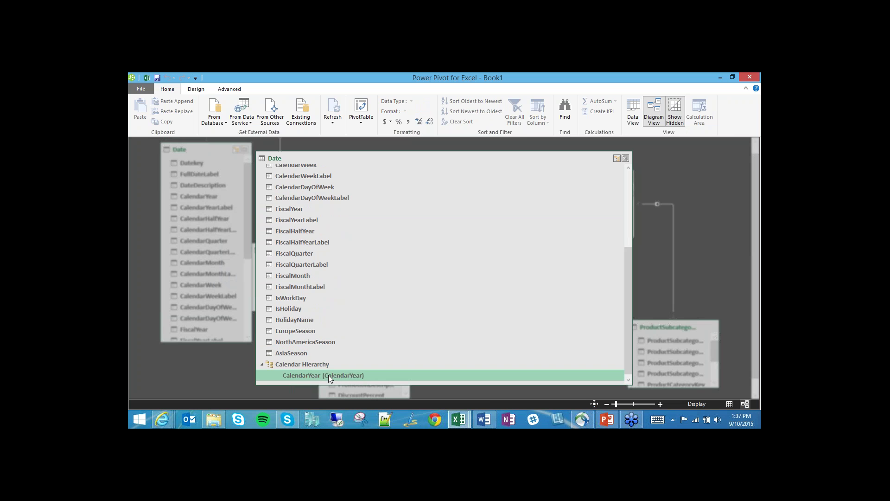
pyautogui.rightClick(301, 374)
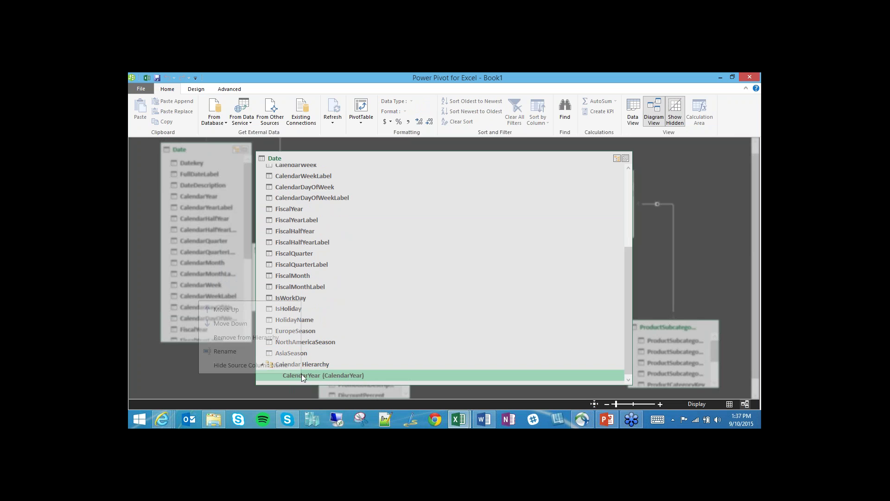
pyautogui.click(266, 353)
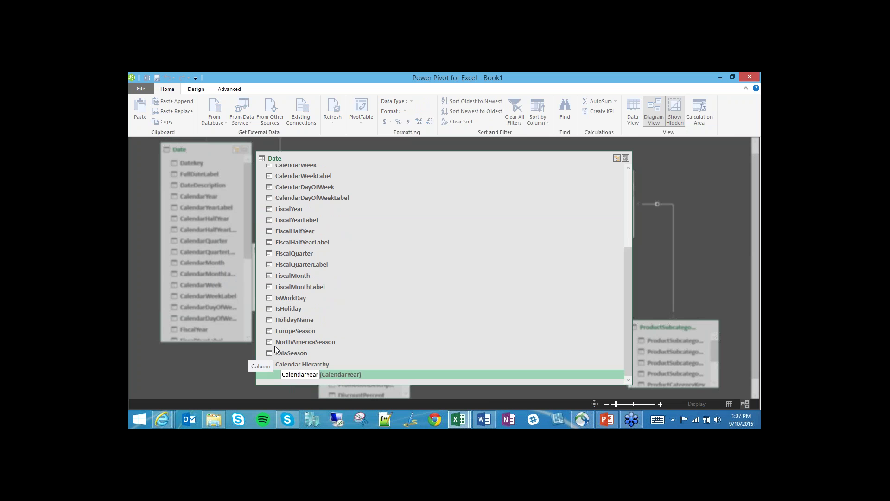
pyautogui.doubleClick(298, 374)
pyautogui.write('Year')
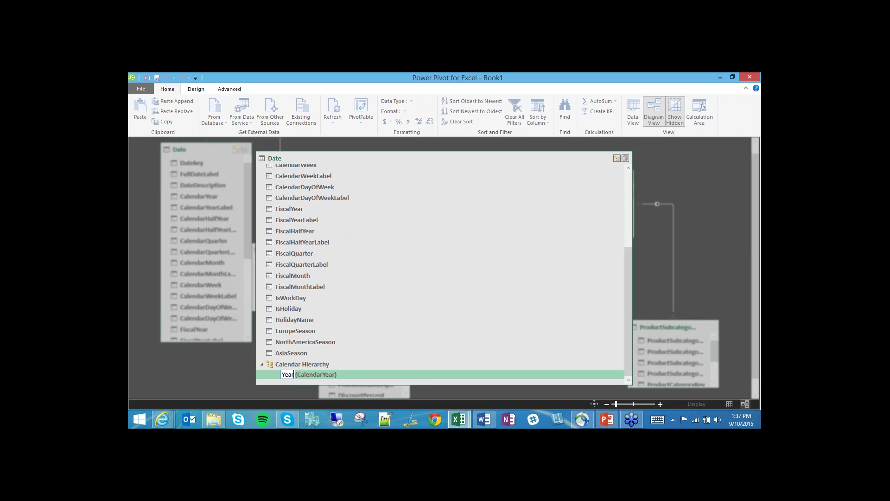
pyautogui.press('Return')
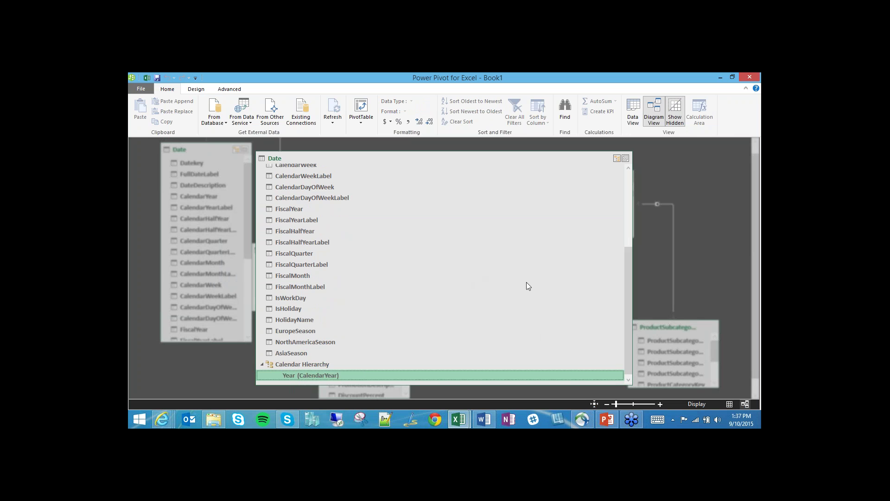
# - Add the CalendarMonthLabel field of the Date table to the Calendar Hierarchy
pyautogui.moveTo(630, 270); pyautogui.dragTo(628, 223)
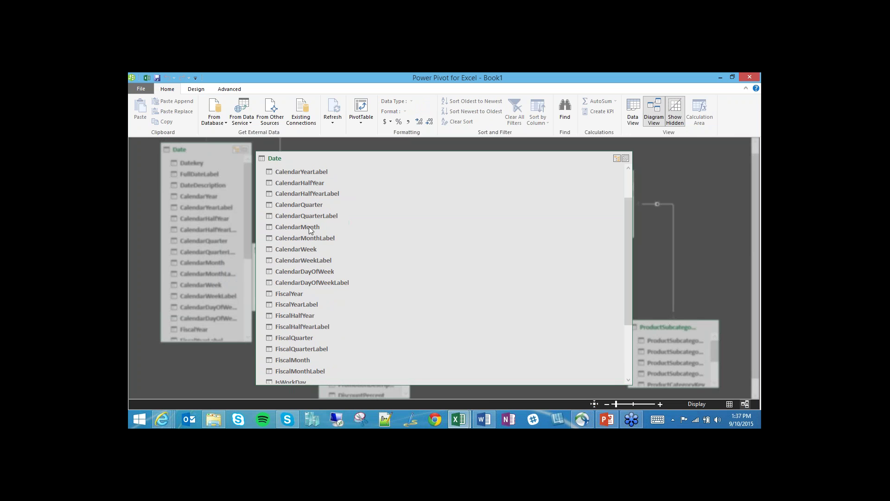
pyautogui.click(304, 238)
pyautogui.rightClick(294, 238)
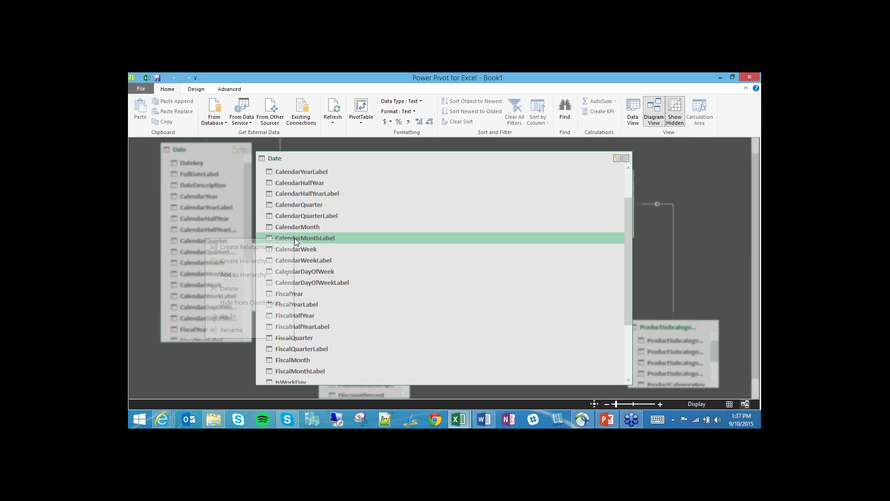
pyautogui.moveTo(266, 274)
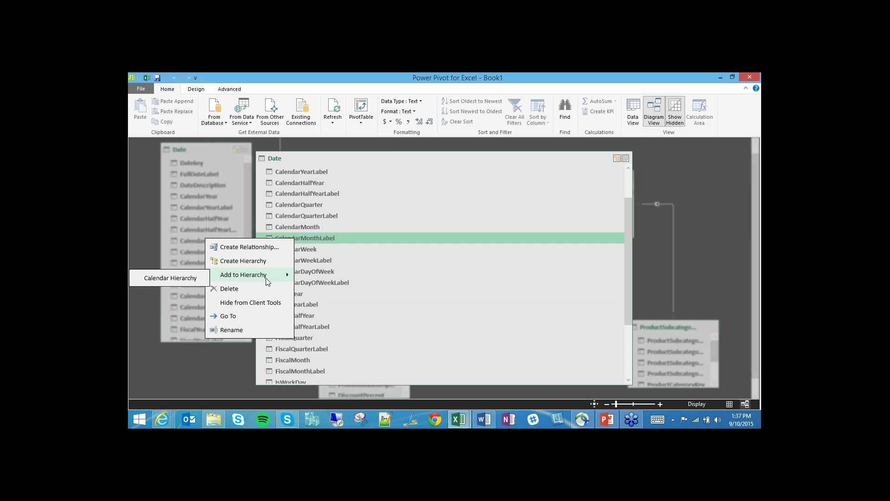
pyautogui.click(170, 280)
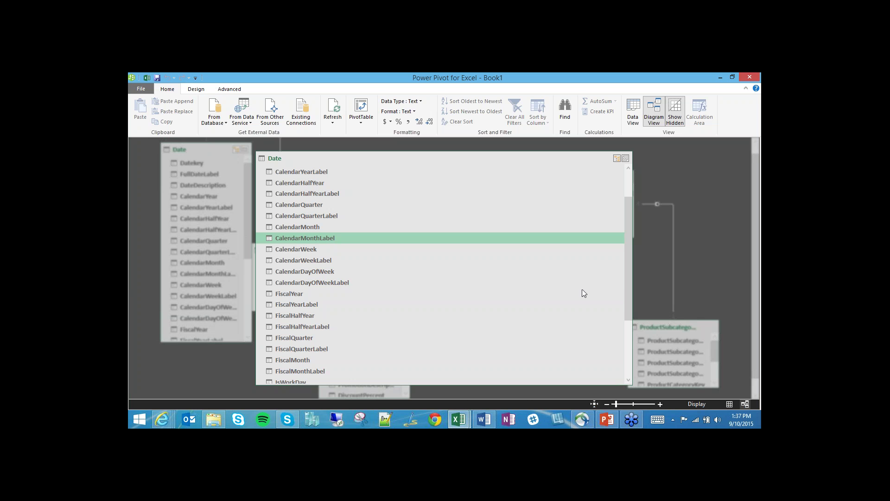
# - Add the FullDateLabel field of the Date table to the Calendar Hierarchy
pyautogui.moveTo(628, 261)
pyautogui.mouseDown()
pyautogui.moveTo(628, 323)
pyautogui.moveTo(627, 254)
pyautogui.mouseUp()
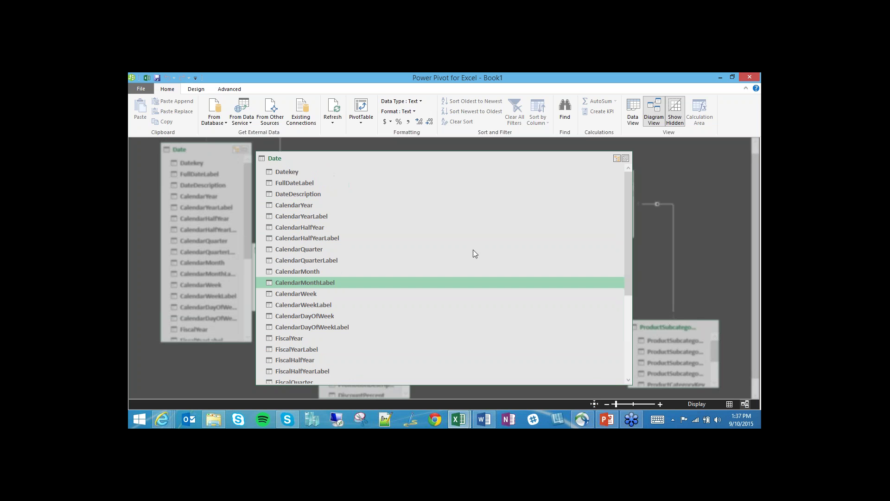
pyautogui.rightClick(286, 183)
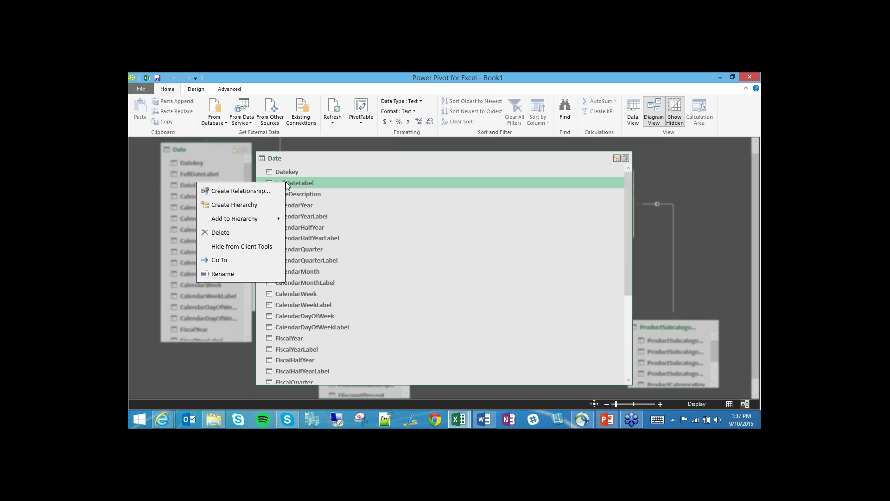
pyautogui.moveTo(270, 219)
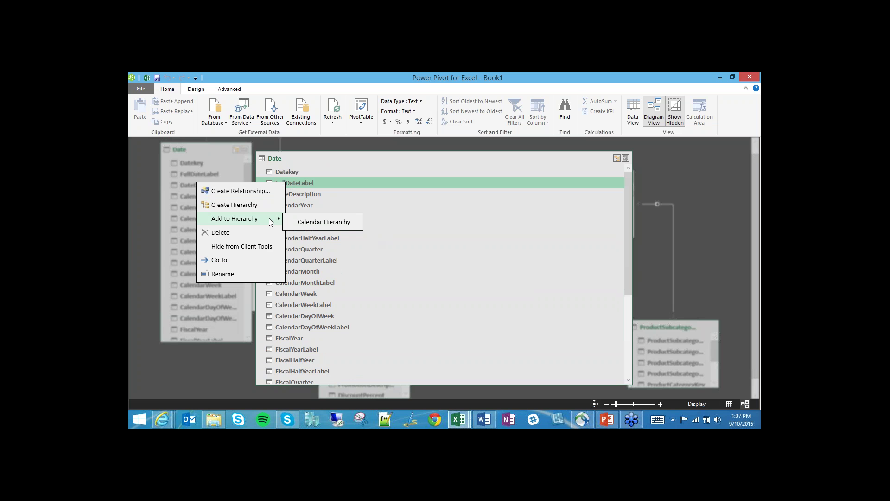
pyautogui.click(346, 226)
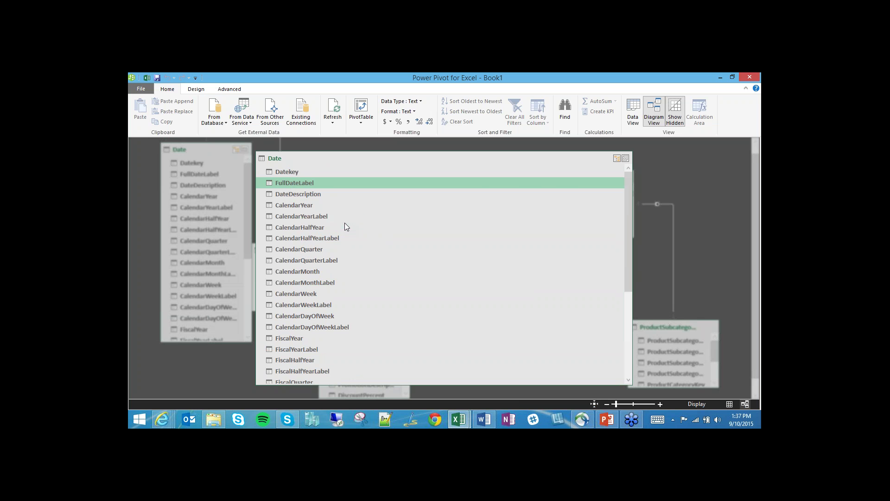
# - Rename the CalendarMonthLabel level of the Calendar Hierarchy as Month
pyautogui.moveTo(629, 209); pyautogui.dragTo(626, 307)
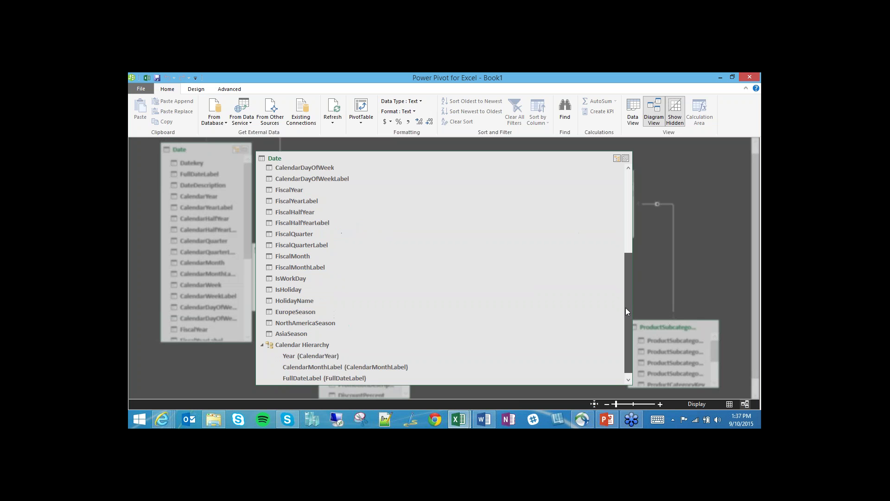
pyautogui.click(307, 364)
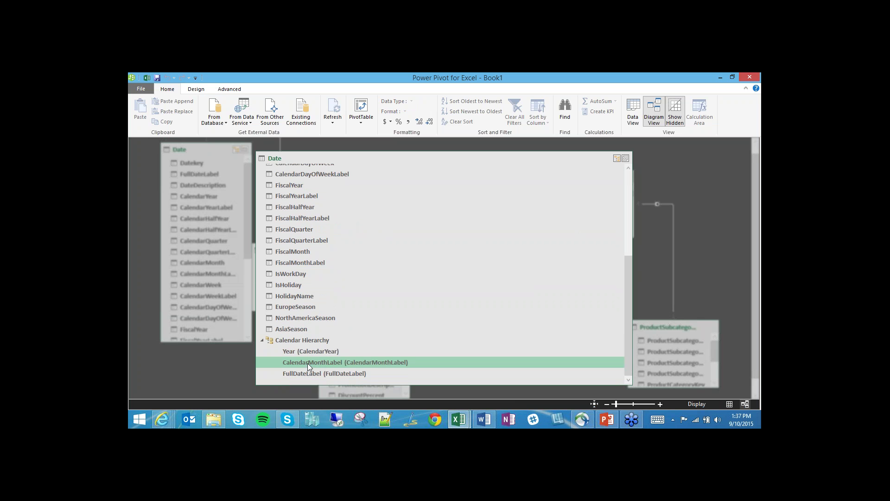
pyautogui.moveTo(310, 363)
pyautogui.mouseDown()
pyautogui.moveTo(310, 350)
pyautogui.moveTo(311, 369)
pyautogui.mouseUp()
pyautogui.rightClick(313, 363)
pyautogui.click(272, 342)
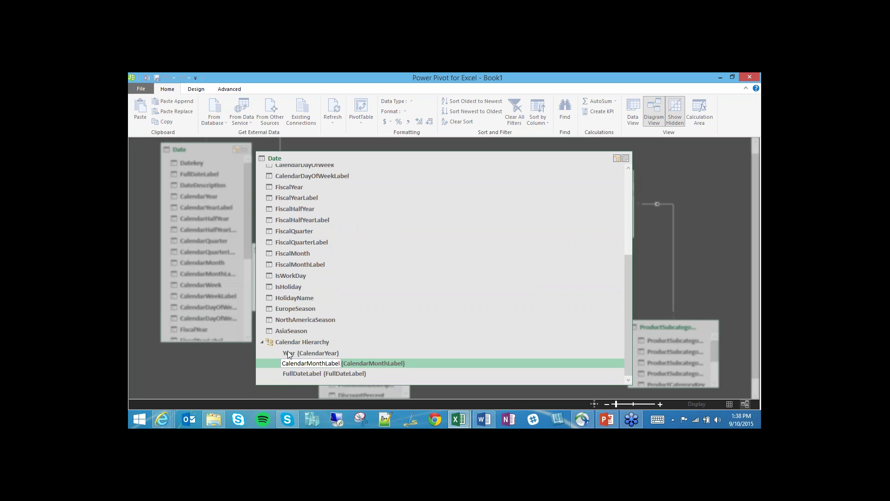
pyautogui.write('Month')
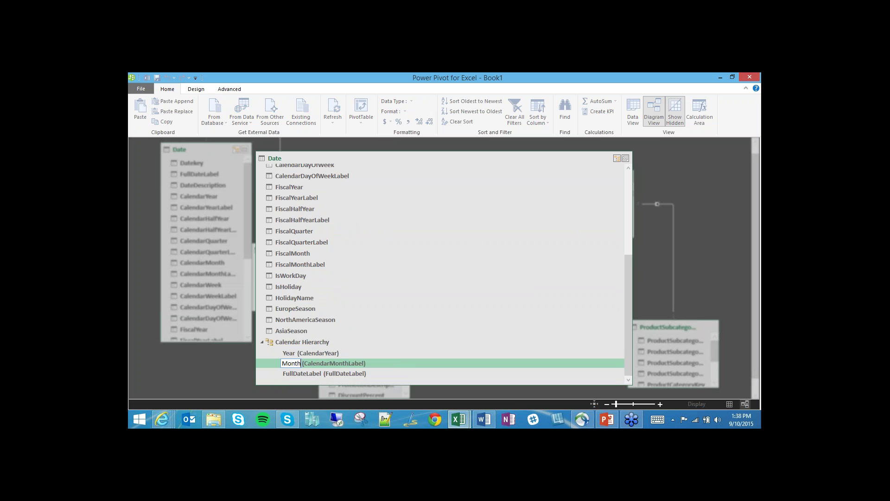
pyautogui.press('Return')
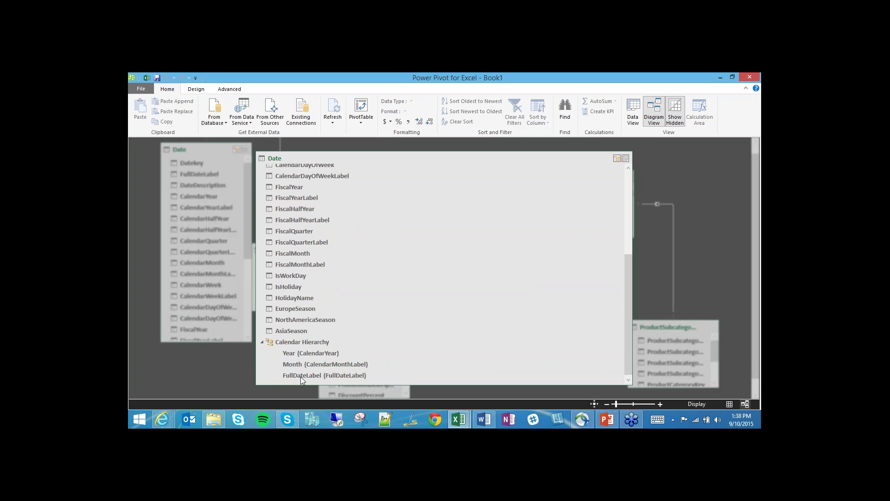
# - Rename the FullDateLabel level of the Calendar Hierarchy as Date
pyautogui.rightClick(300, 376)
pyautogui.click(250, 354)
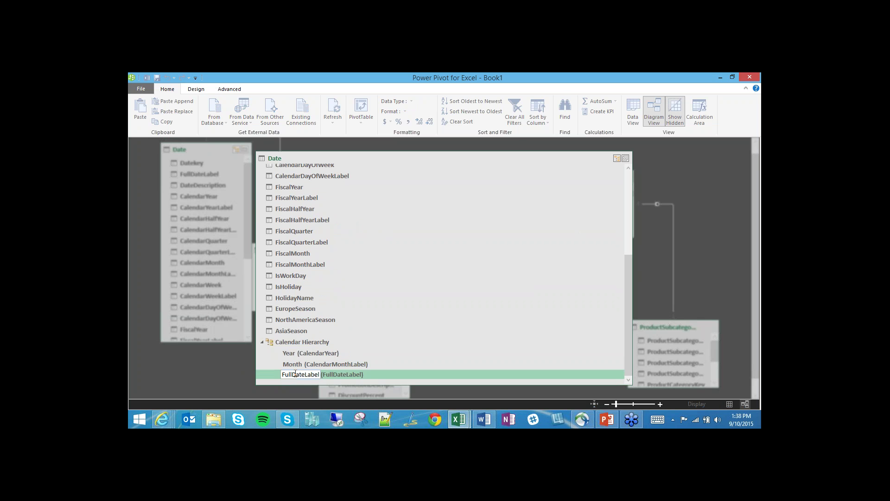
pyautogui.write('Date')
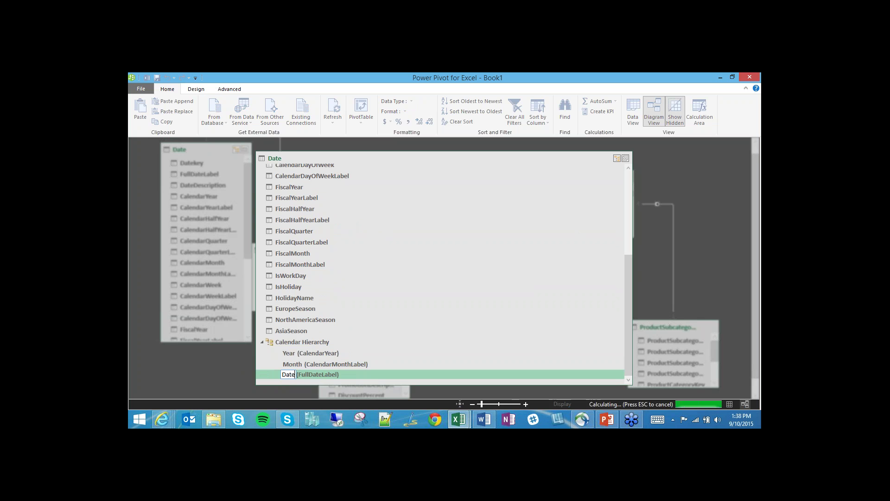
pyautogui.press('Return')
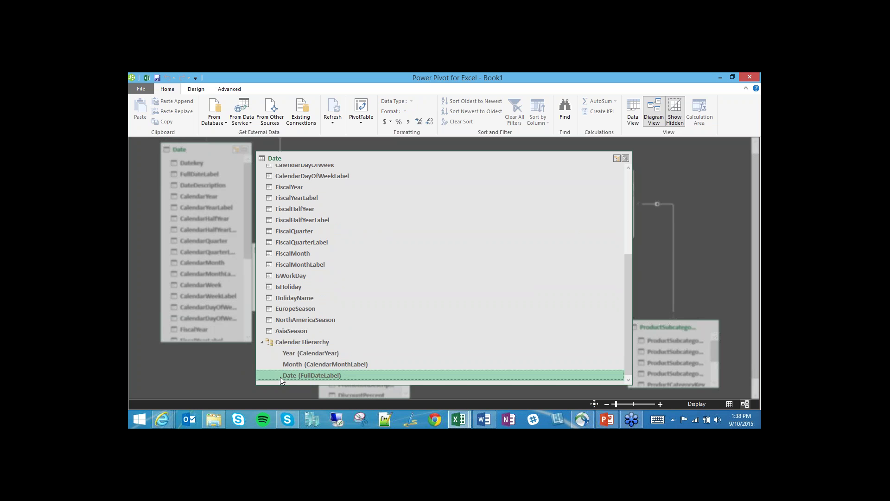
# - Restore the maximized Date table to its diagram size and move the Channel table slightly away from it
pyautogui.click(625, 159)
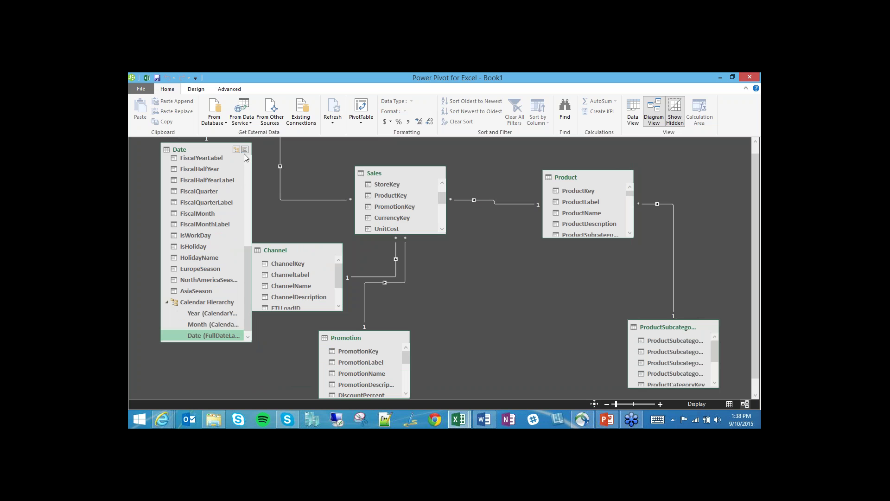
pyautogui.moveTo(297, 251); pyautogui.dragTo(324, 257)
# - Switch to the Excel workbook and remove Sum of PromotionKey, CalendarMonthLabel and CalendarYear from the PivotTable
pyautogui.moveTo(465, 426)
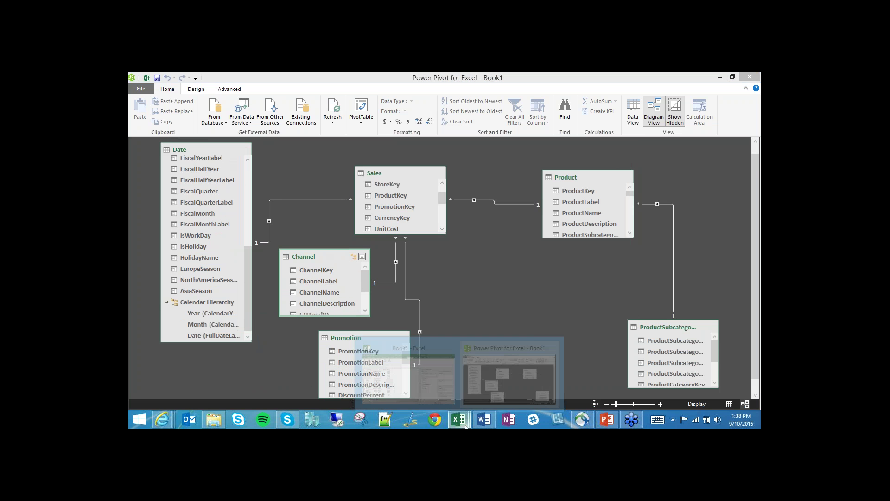
pyautogui.click(406, 368)
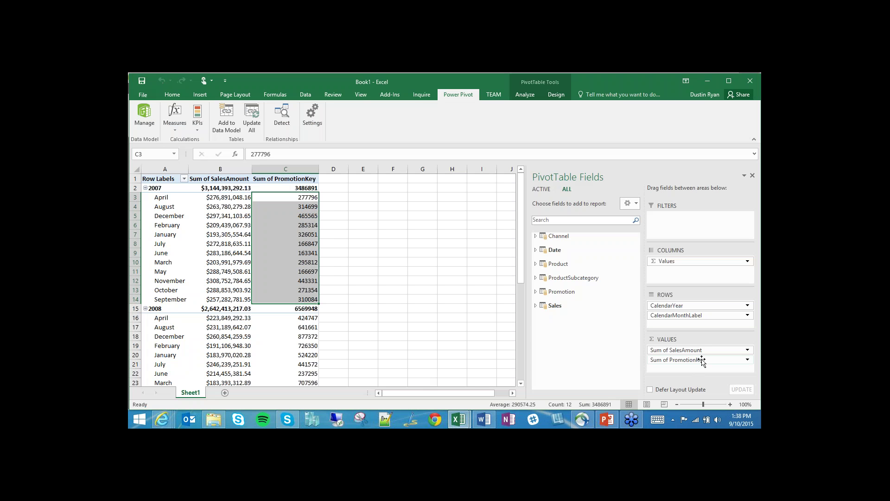
pyautogui.moveTo(677, 359); pyautogui.dragTo(657, 374)
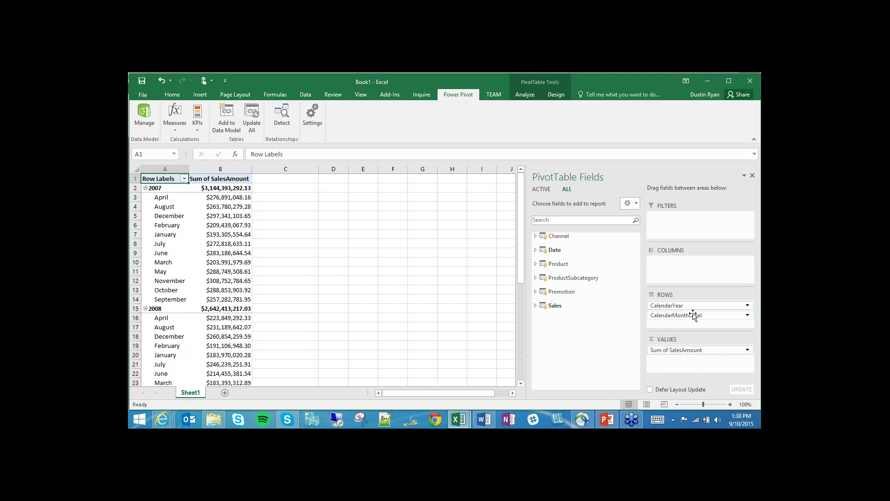
pyautogui.moveTo(677, 315); pyautogui.dragTo(464, 306)
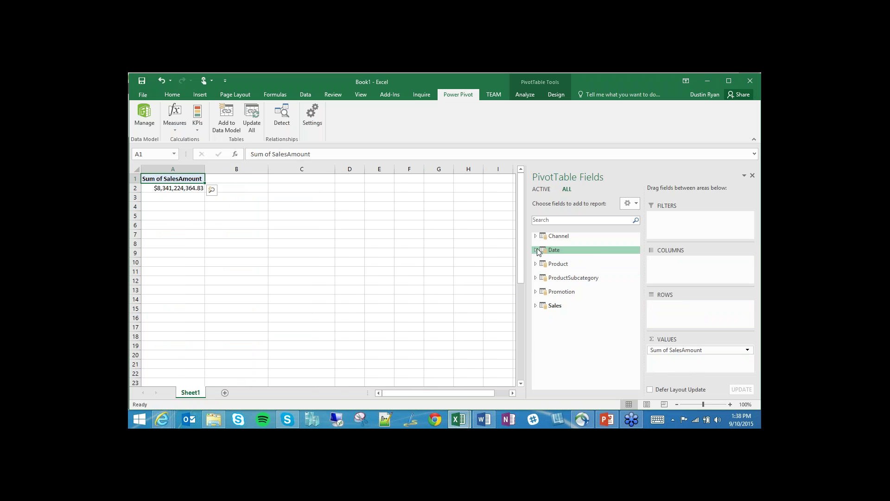
# - Expand the Date table in the field list and add the Calendar Hierarchy to the PivotTable rows
pyautogui.click(564, 250)
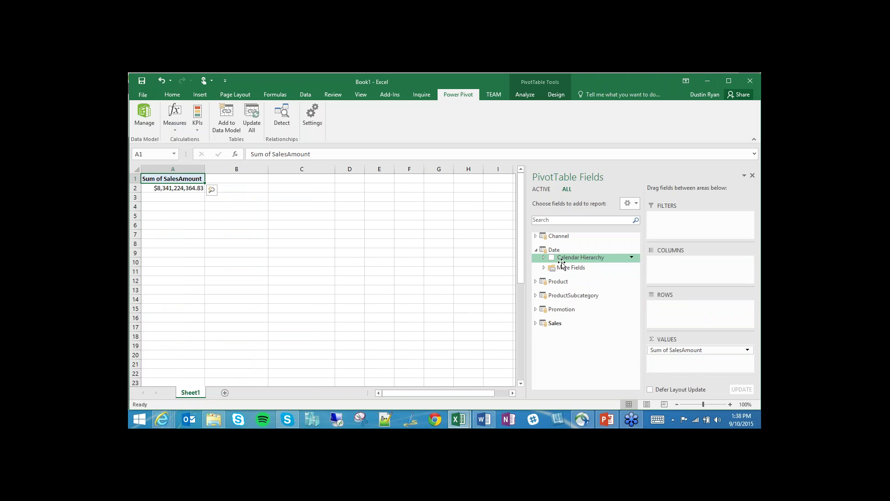
pyautogui.click(754, 214)
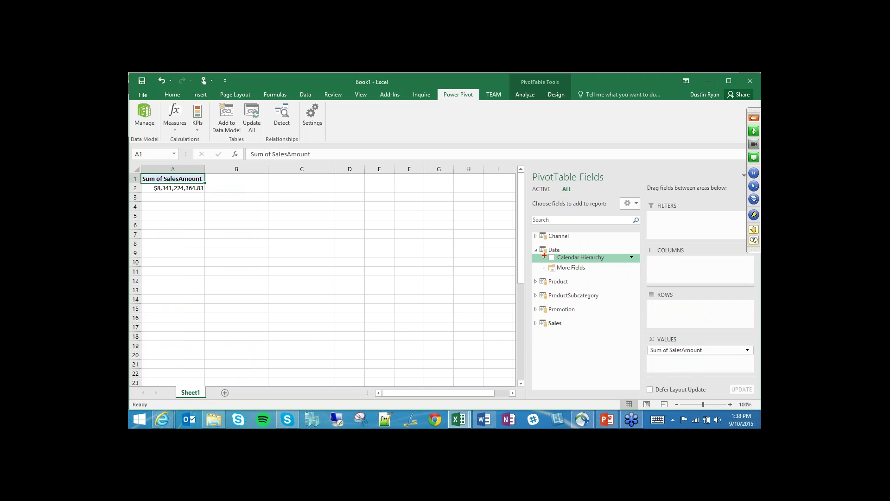
pyautogui.moveTo(541, 258); pyautogui.dragTo(419, 259)
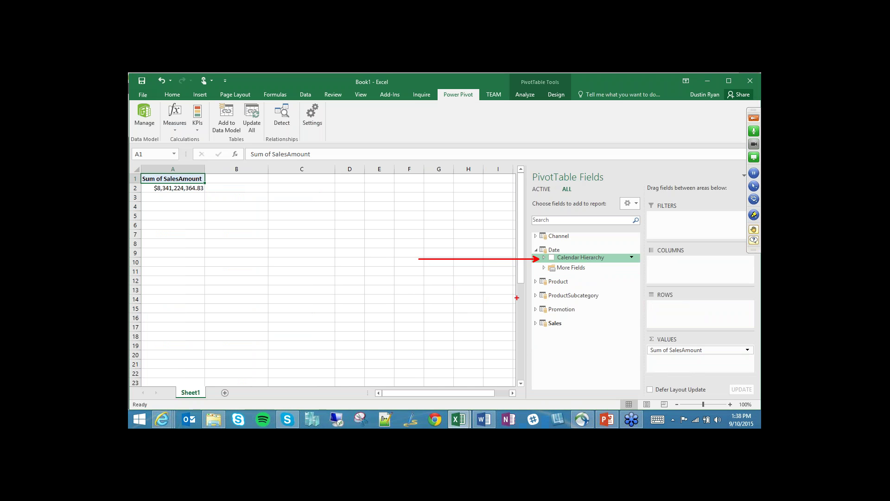
pyautogui.press('Escape')
pyautogui.click(552, 258)
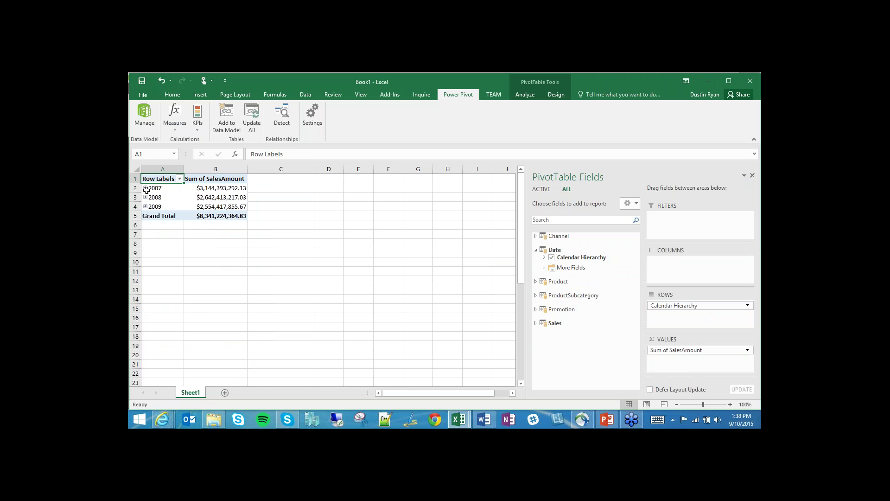
# - Expand 2007 in the PivotTable, drill into August and collapse it again, and examine the order of the months
pyautogui.click(145, 188)
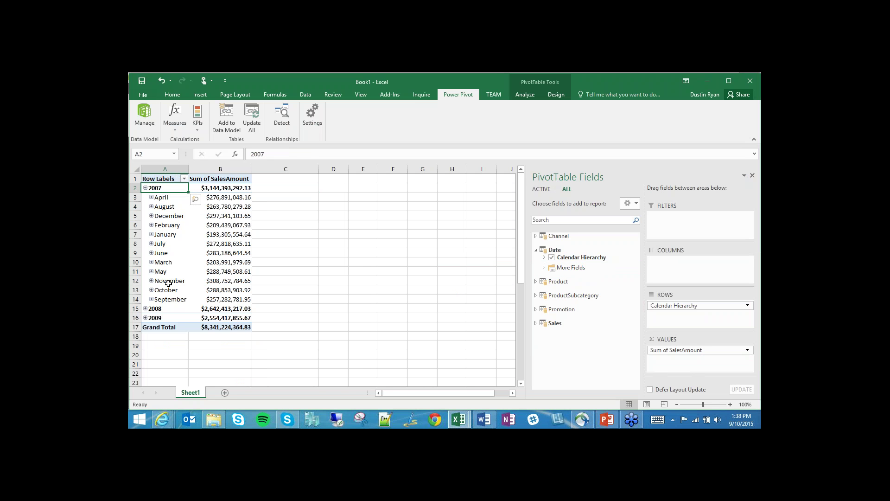
pyautogui.click(151, 207)
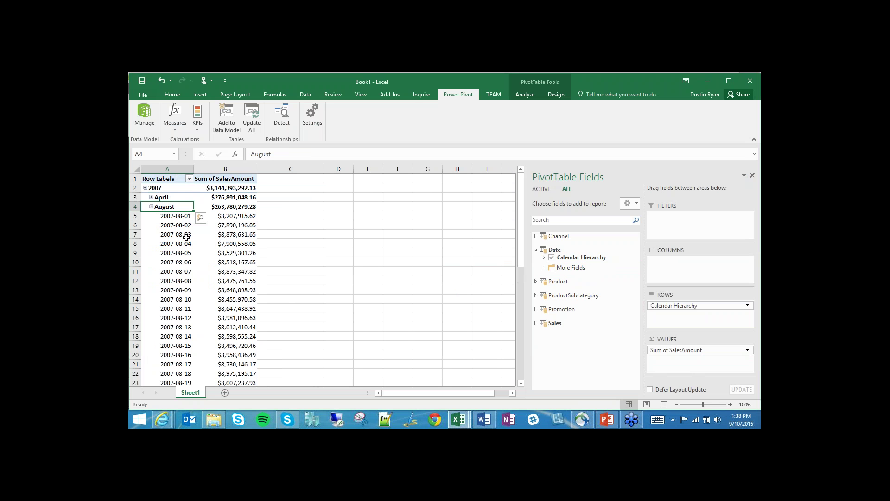
pyautogui.click(152, 207)
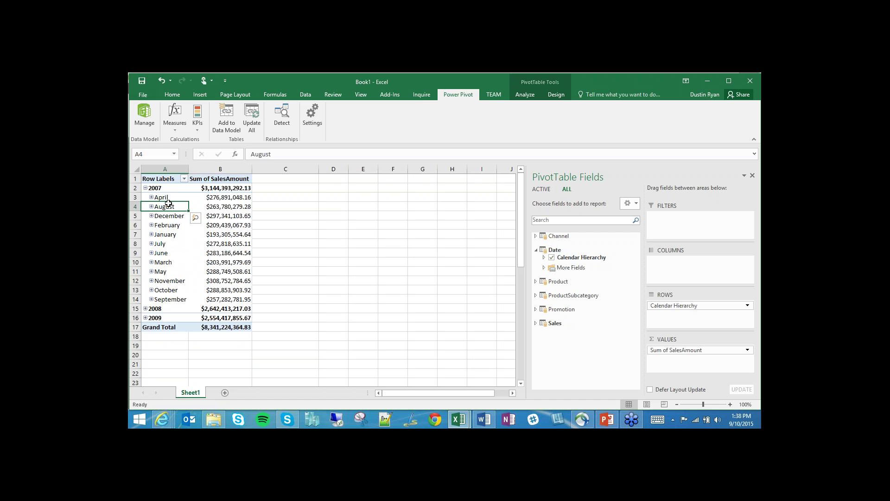
pyautogui.moveTo(168, 198); pyautogui.dragTo(172, 300)
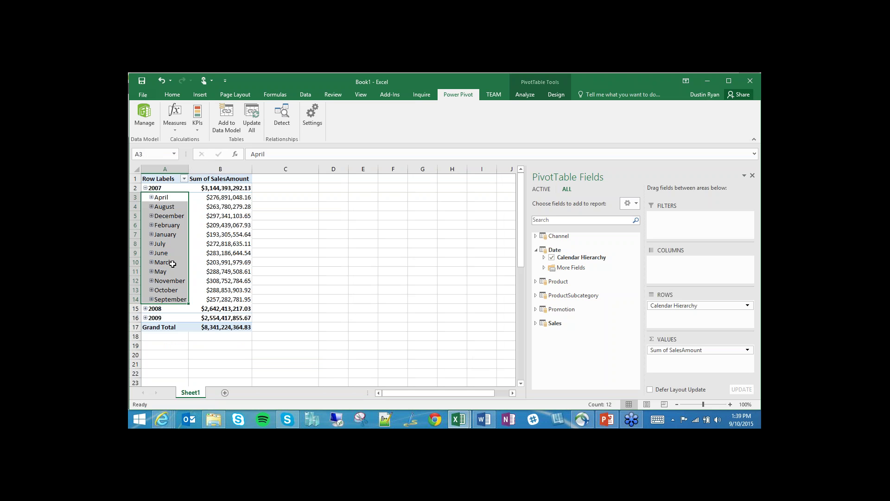
# - Switch to the Power Pivot window and move the Promotion table into the space between the Channel and ProductSubcategory tables
pyautogui.moveTo(467, 422)
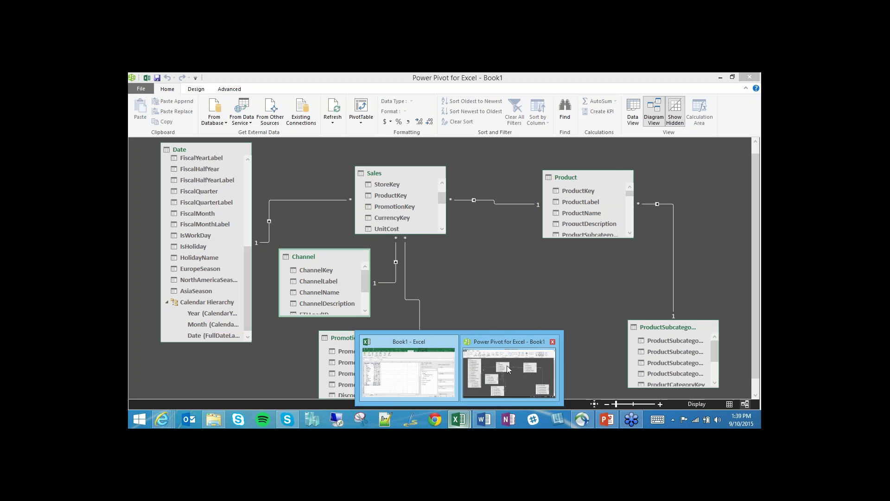
pyautogui.click(507, 365)
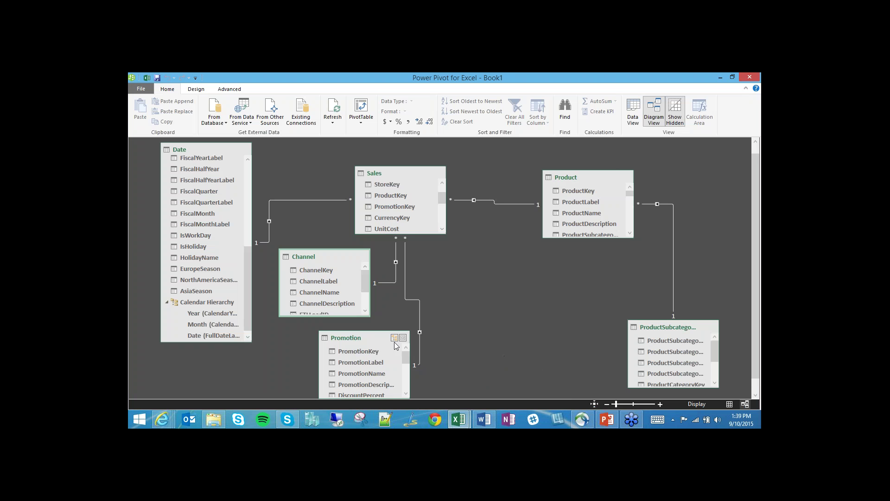
pyautogui.moveTo(394, 341); pyautogui.dragTo(553, 315)
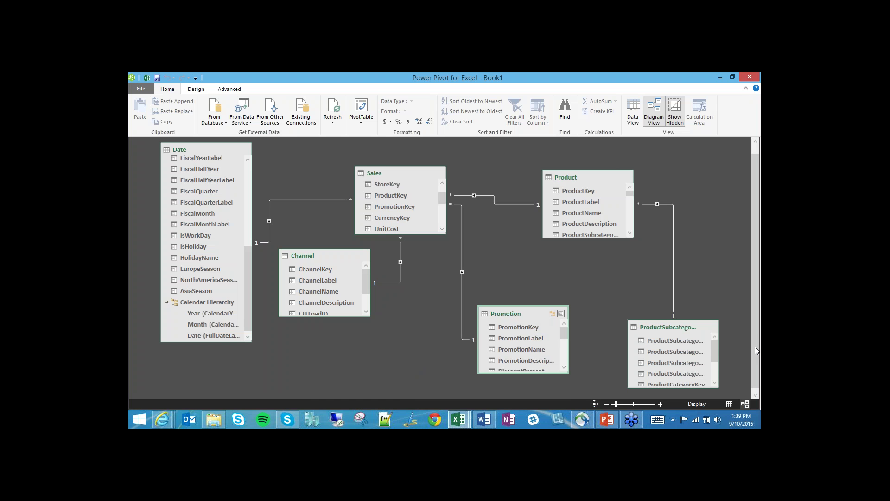
pyautogui.scroll(-1, 755, 327)
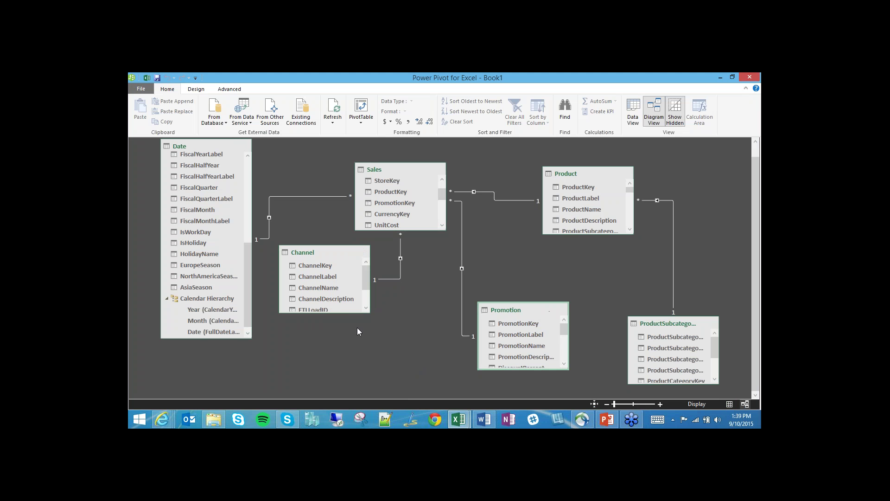
# - Show the Date table's rows in the data view and examine its CalendarMonthLabel and CalendarMonth columns
pyautogui.click(732, 405)
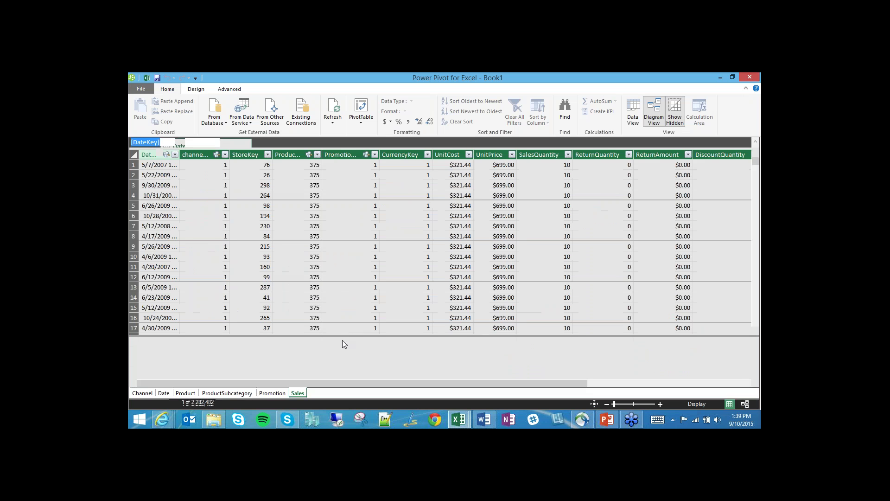
pyautogui.click(164, 394)
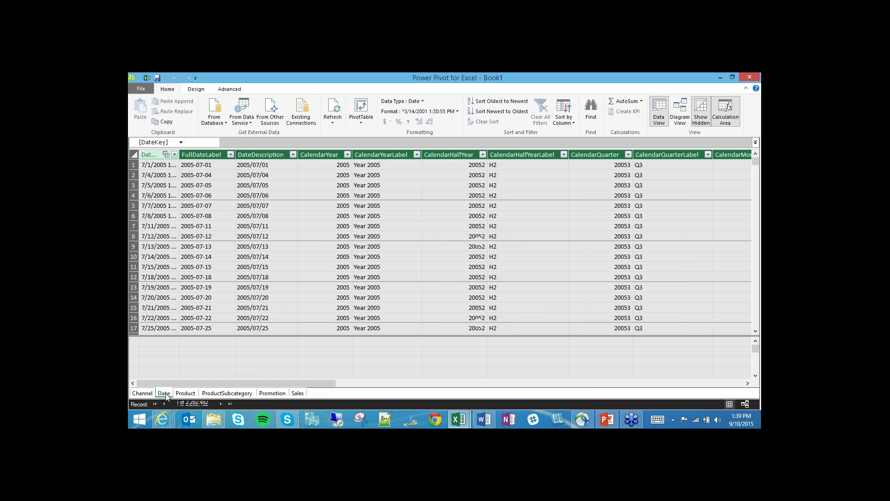
pyautogui.moveTo(292, 380); pyautogui.dragTo(428, 389)
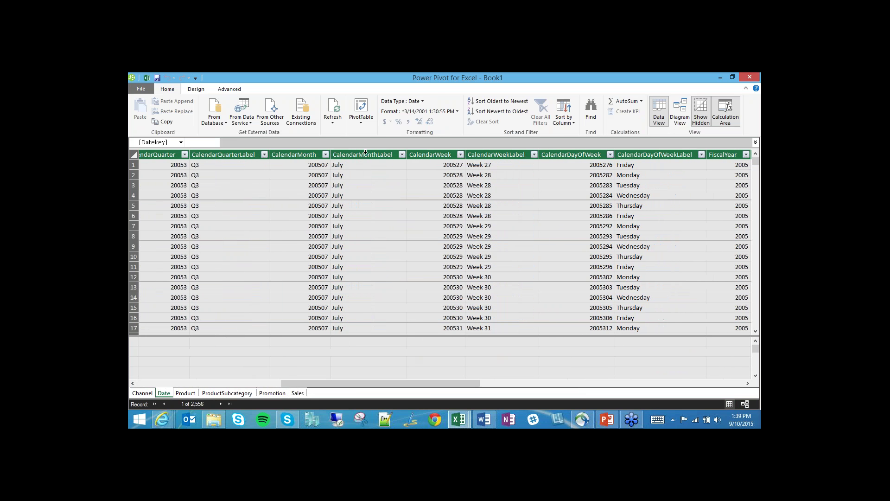
pyautogui.click(366, 154)
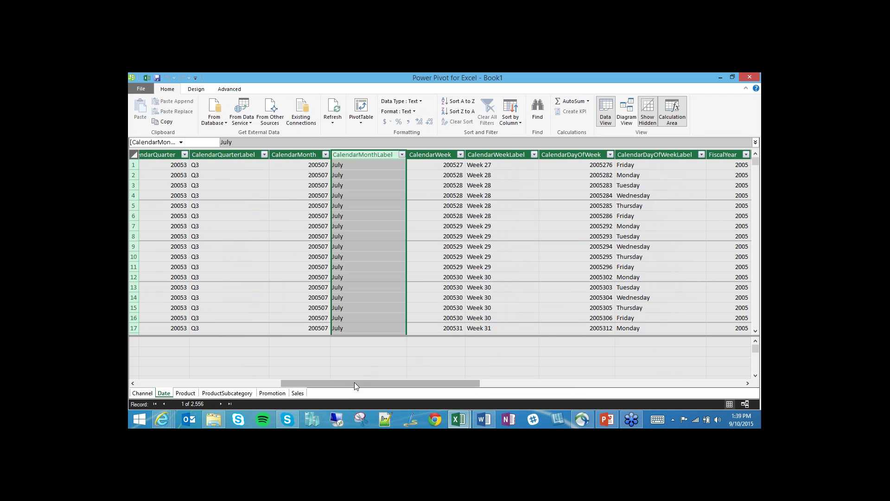
pyautogui.moveTo(354, 382); pyautogui.dragTo(344, 383)
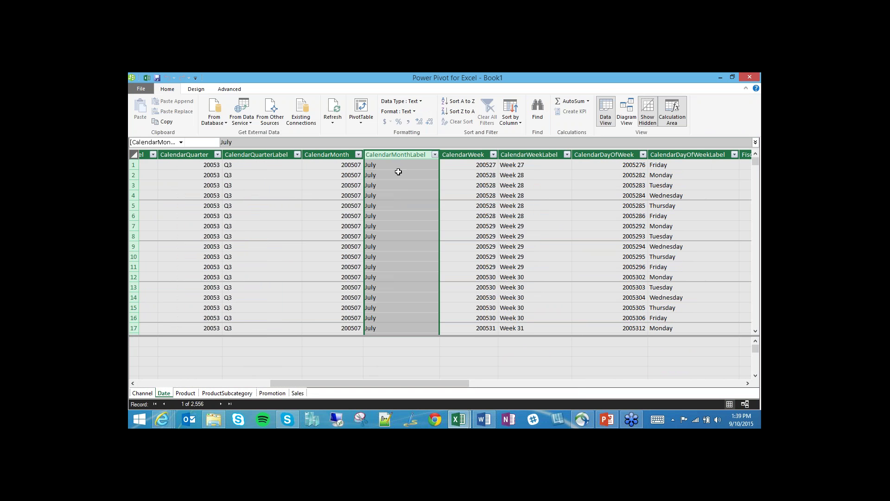
pyautogui.click(344, 173)
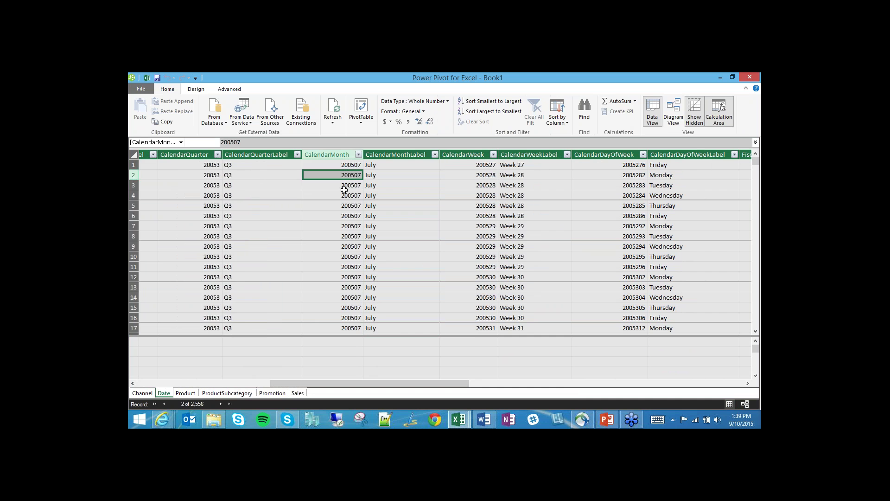
pyautogui.click(332, 154)
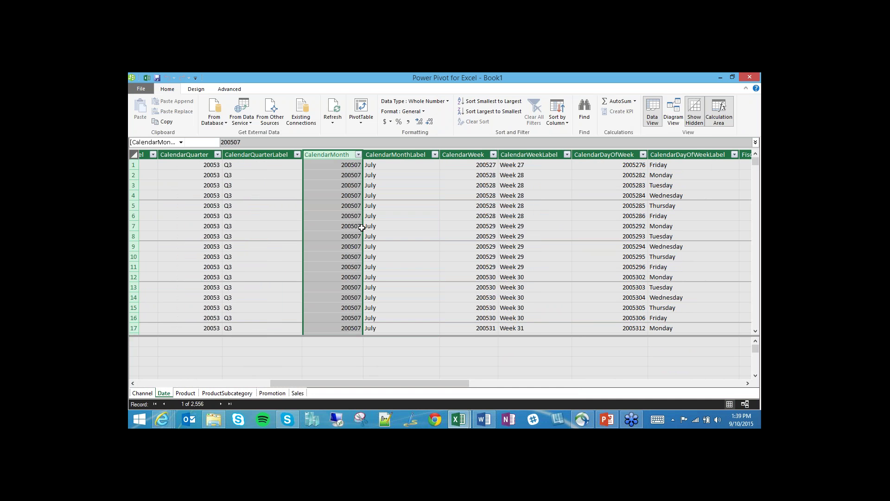
pyautogui.click(347, 175)
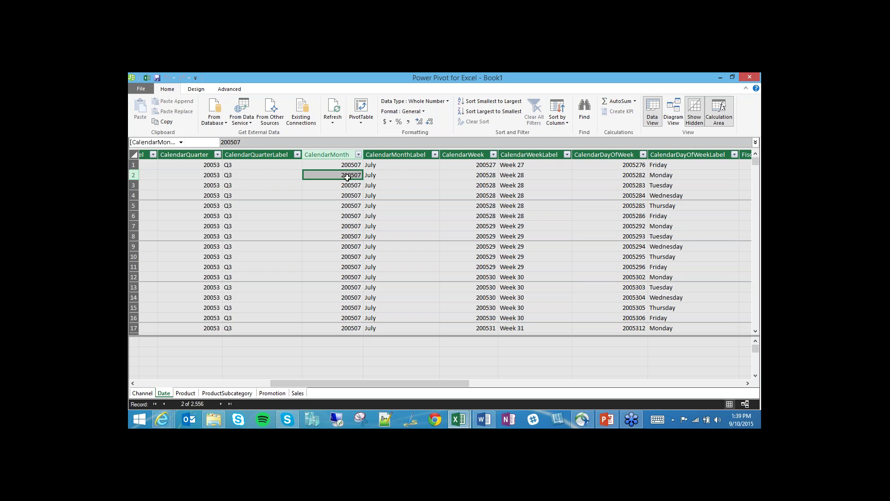
# - Try to sort the CalendarMonthLabel column by the CalendarMonth column
pyautogui.click(393, 155)
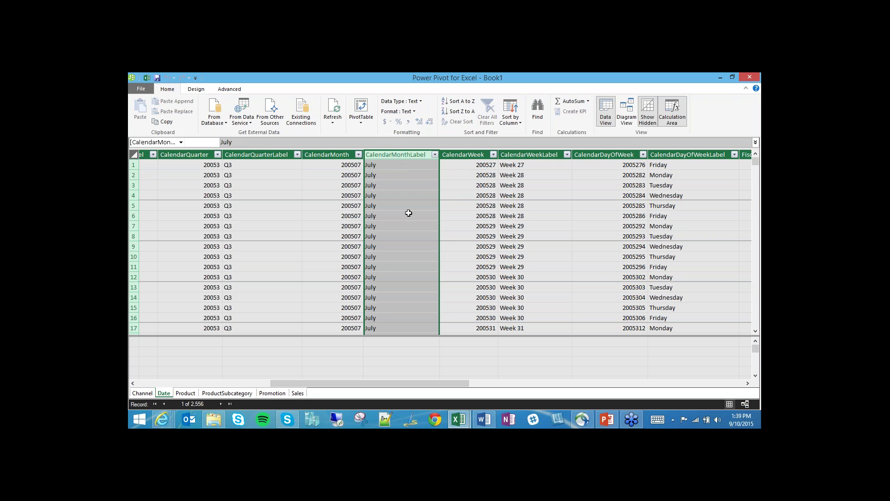
pyautogui.click(517, 124)
pyautogui.click(492, 134)
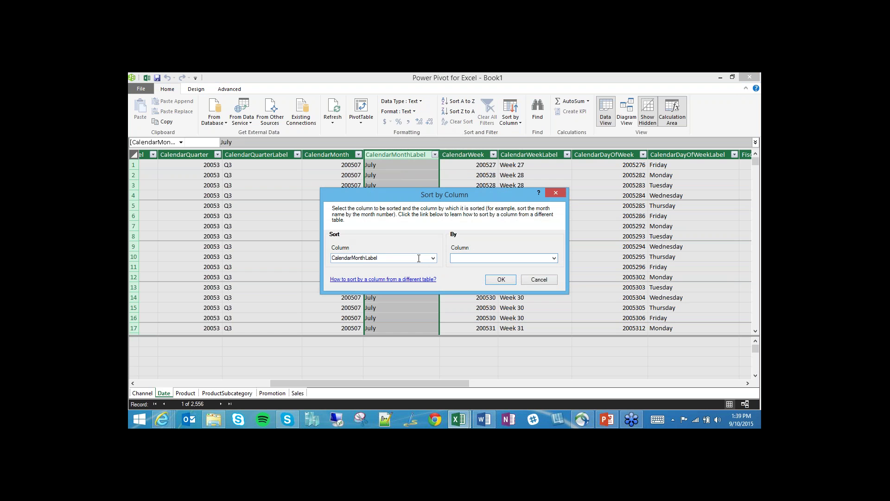
pyautogui.click(554, 258)
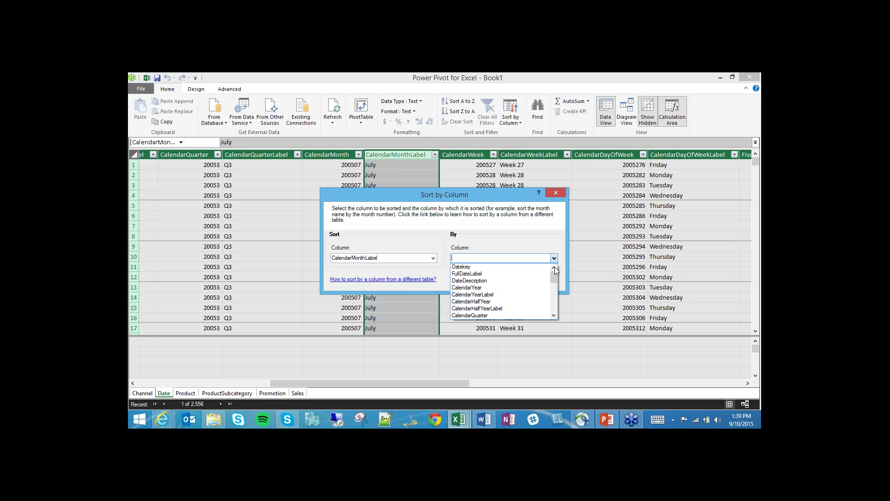
pyautogui.moveTo(555, 279)
pyautogui.mouseDown()
pyautogui.moveTo(555, 296)
pyautogui.moveTo(555, 281)
pyautogui.mouseUp()
pyautogui.click(469, 282)
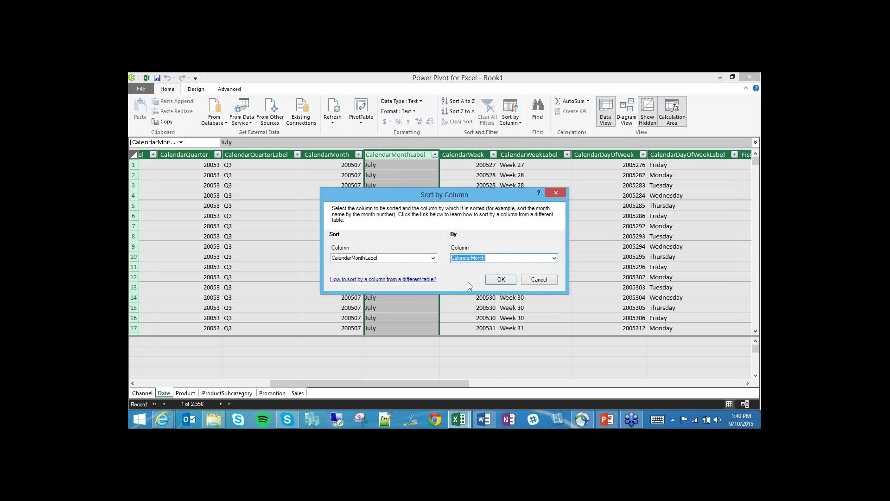
pyautogui.click(507, 280)
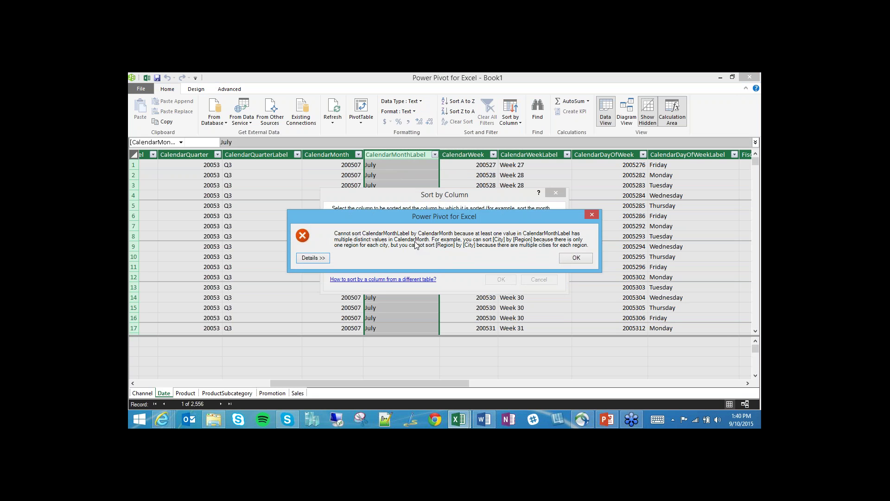
pyautogui.click(574, 258)
pyautogui.click(536, 280)
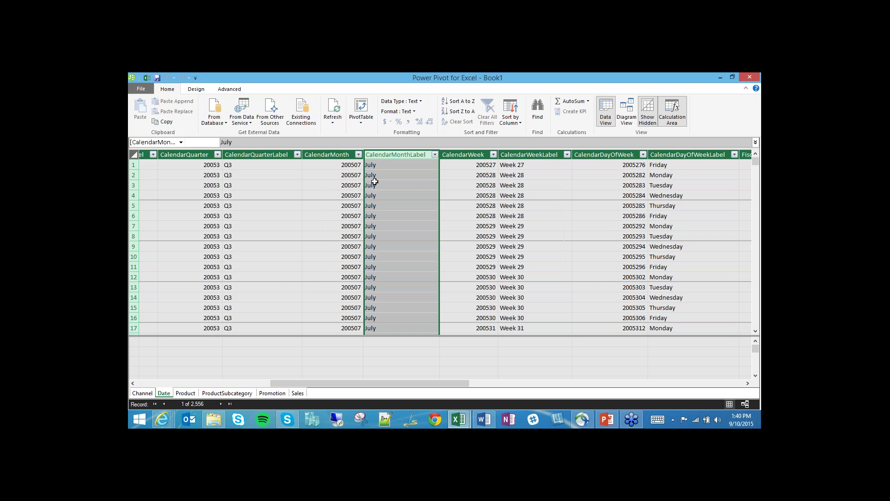
# - Compare the July entries in CalendarMonthLabel with the matching CalendarMonth values in the Date table
pyautogui.click(374, 186)
pyautogui.moveTo(378, 197); pyautogui.dragTo(378, 270)
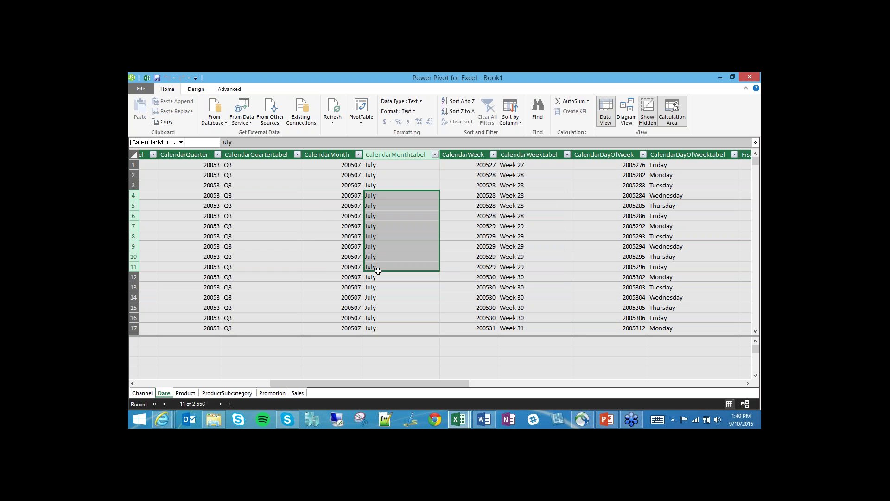
pyautogui.moveTo(383, 196); pyautogui.dragTo(387, 264)
pyautogui.click(399, 213)
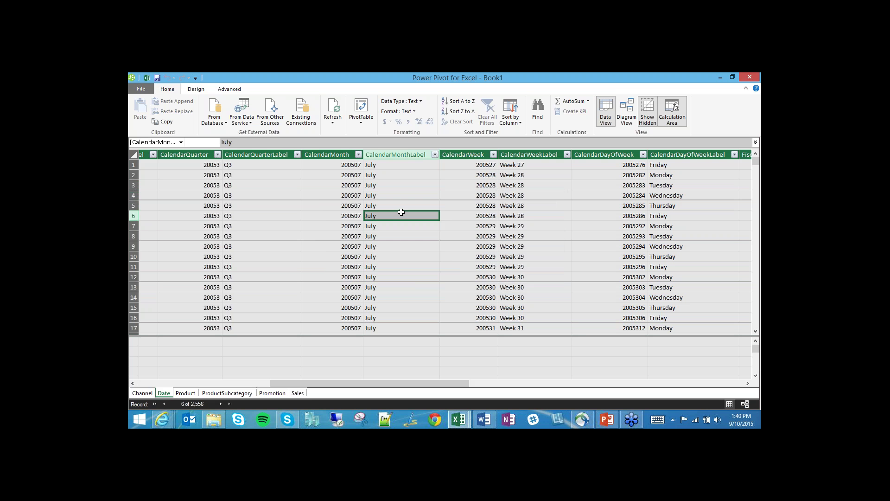
pyautogui.moveTo(394, 194); pyautogui.dragTo(397, 256)
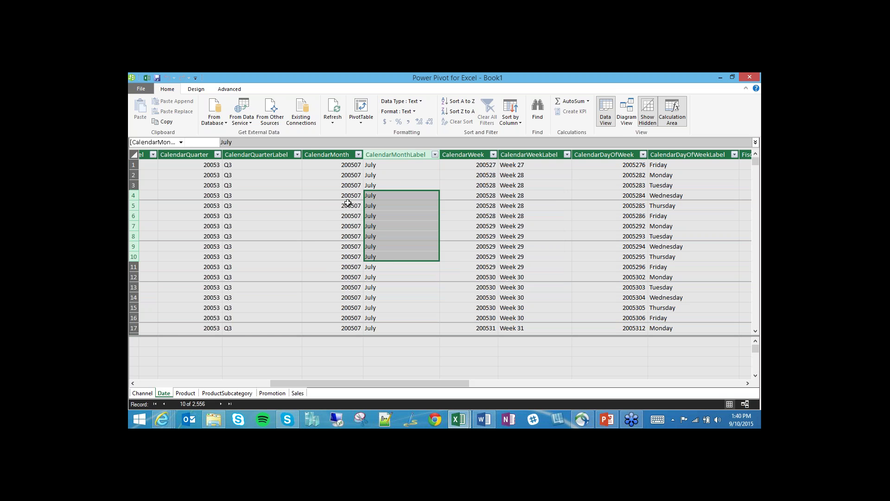
pyautogui.moveTo(346, 205); pyautogui.dragTo(350, 258)
pyautogui.click(351, 218)
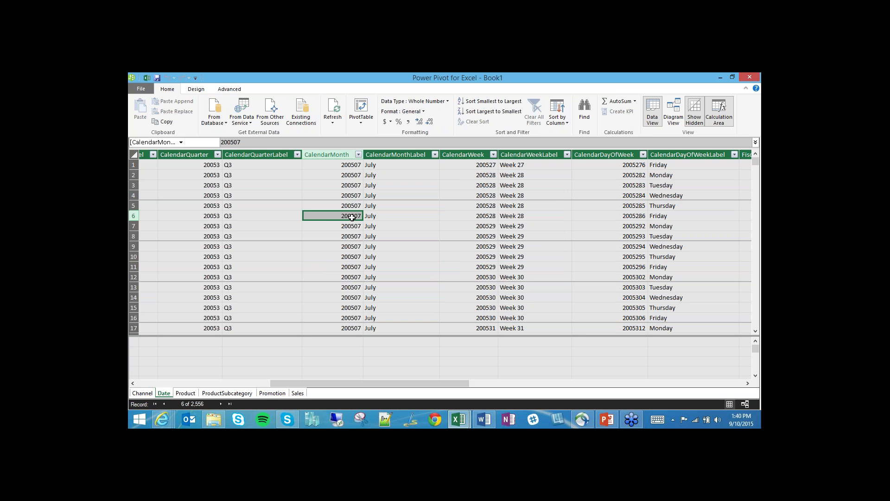
pyautogui.moveTo(352, 177); pyautogui.dragTo(352, 269)
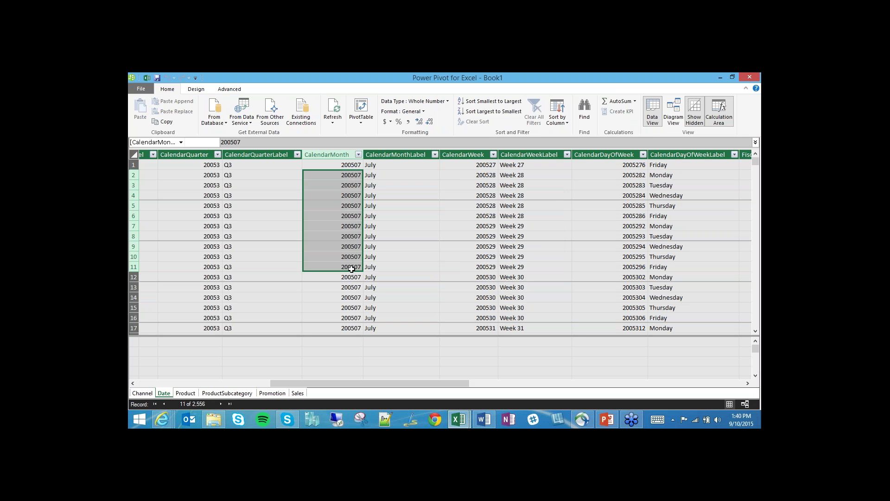
pyautogui.click(397, 154)
pyautogui.click(397, 154)
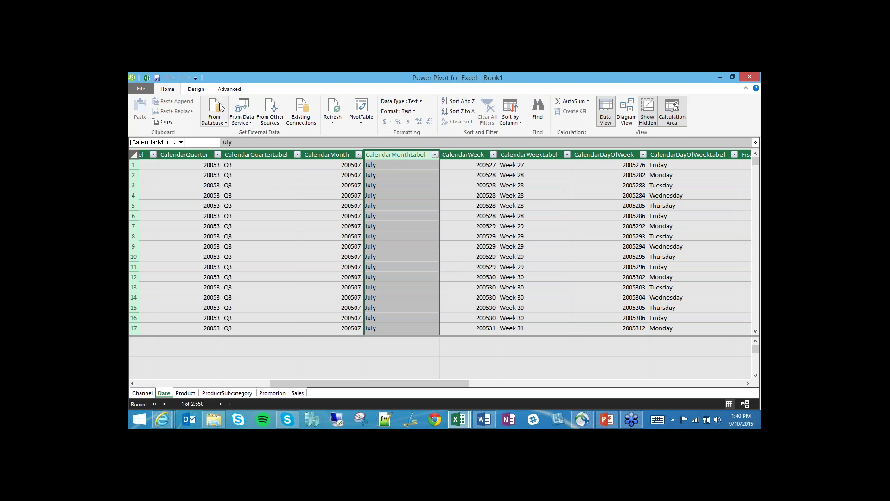
pyautogui.click(196, 90)
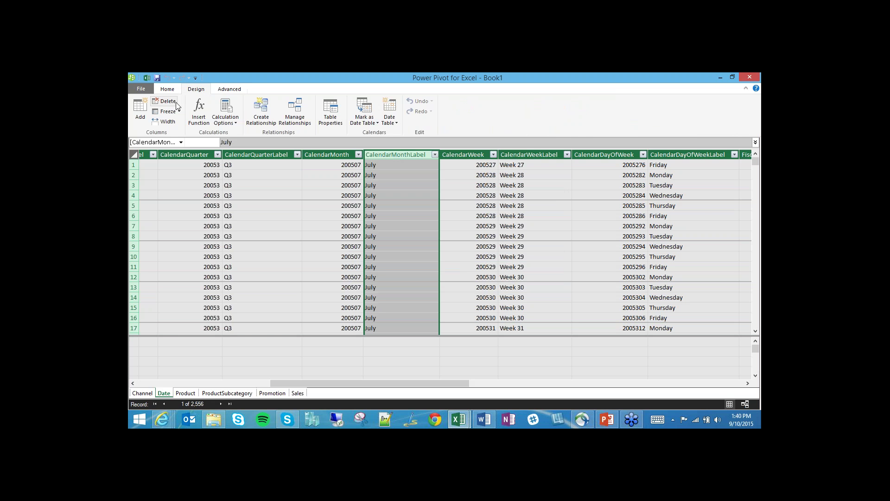
pyautogui.click(176, 89)
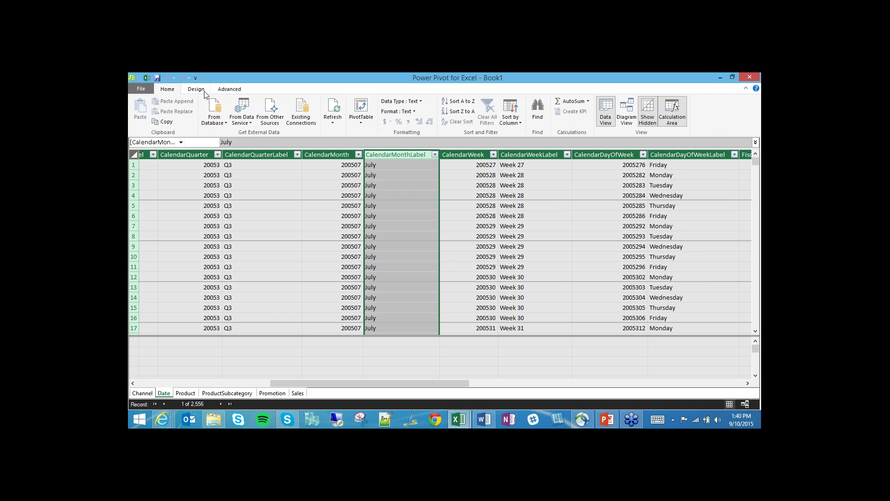
pyautogui.click(219, 92)
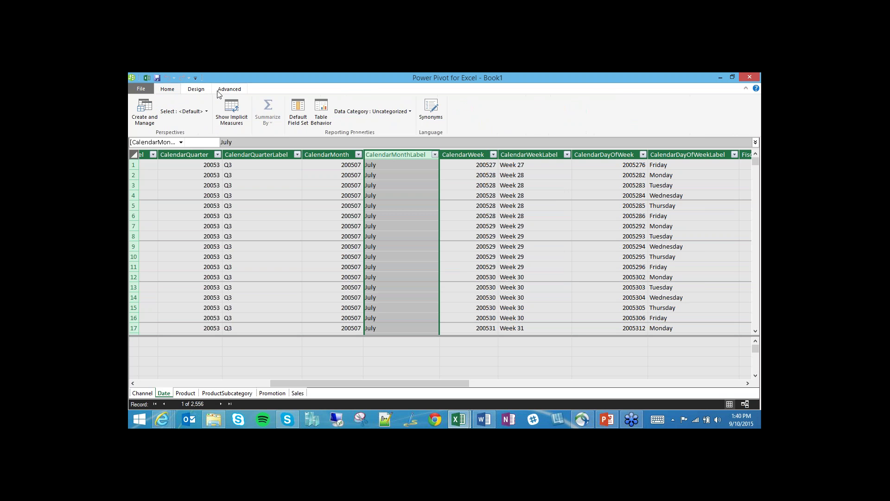
pyautogui.click(172, 91)
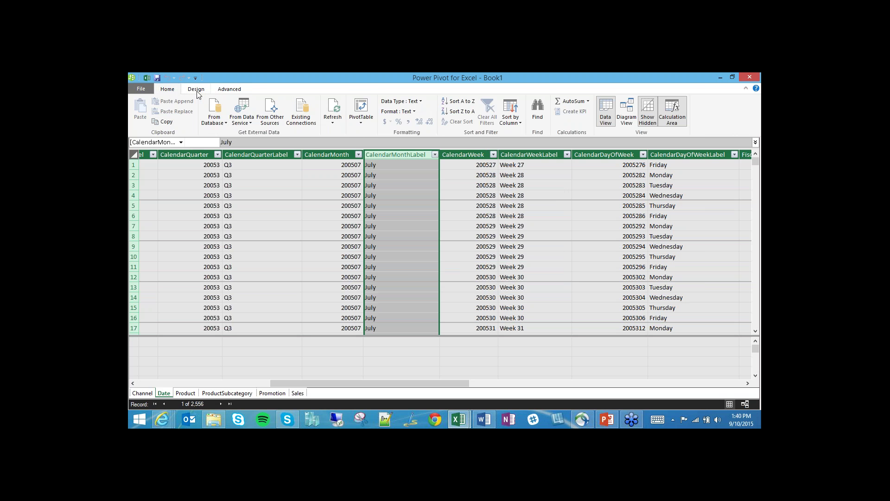
pyautogui.click(196, 90)
pyautogui.click(172, 90)
# - Insert a calculated column before CalendarMonthLabel in the Date table with the formula =RIGHT([CalendarMonth],2)
pyautogui.rightClick(395, 155)
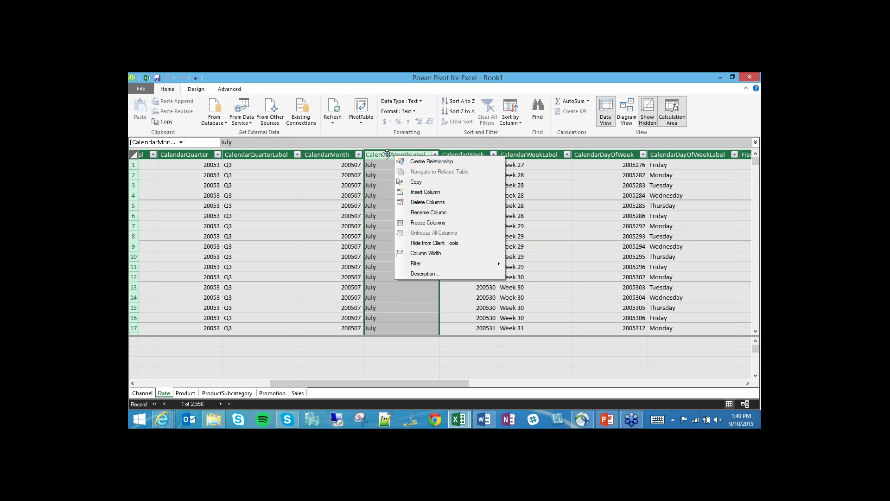
pyautogui.click(427, 192)
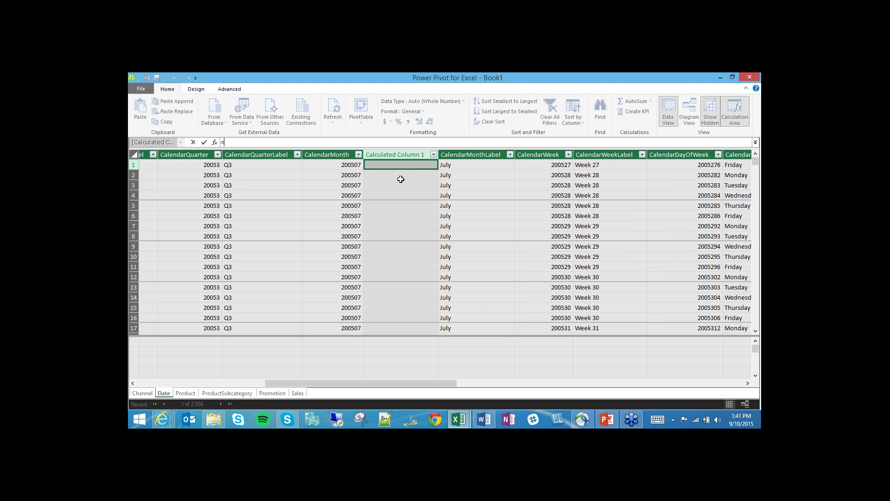
pyautogui.doubleClick(230, 142)
pyautogui.click(233, 142)
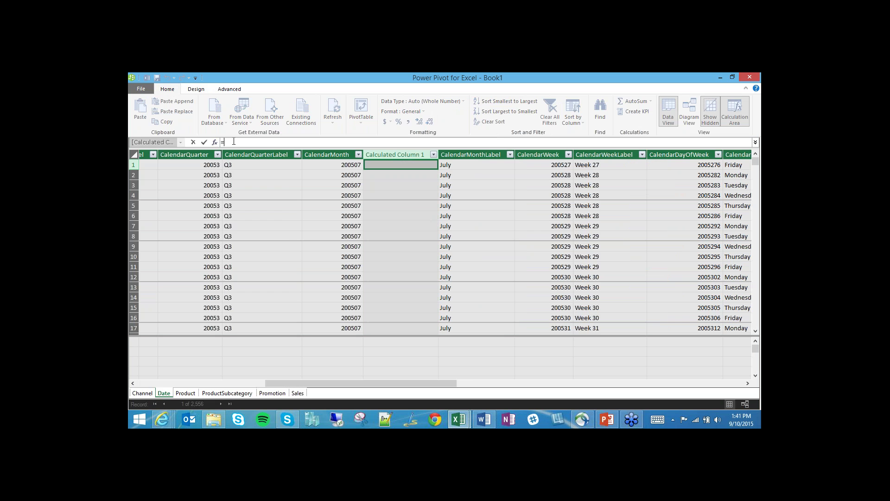
pyautogui.write('righ')
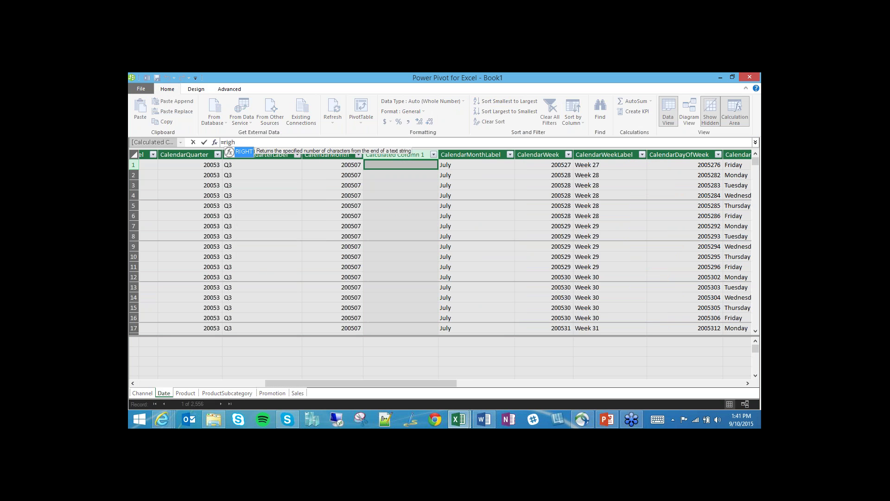
pyautogui.press('Tab')
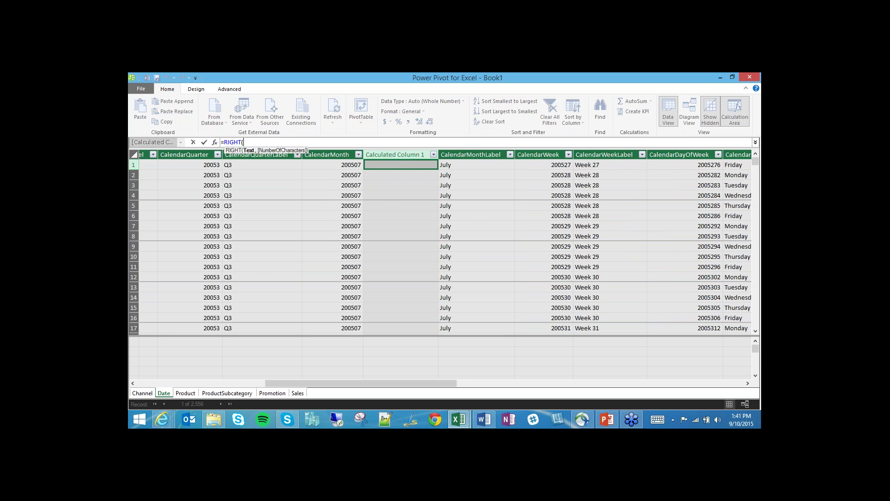
pyautogui.click(345, 165)
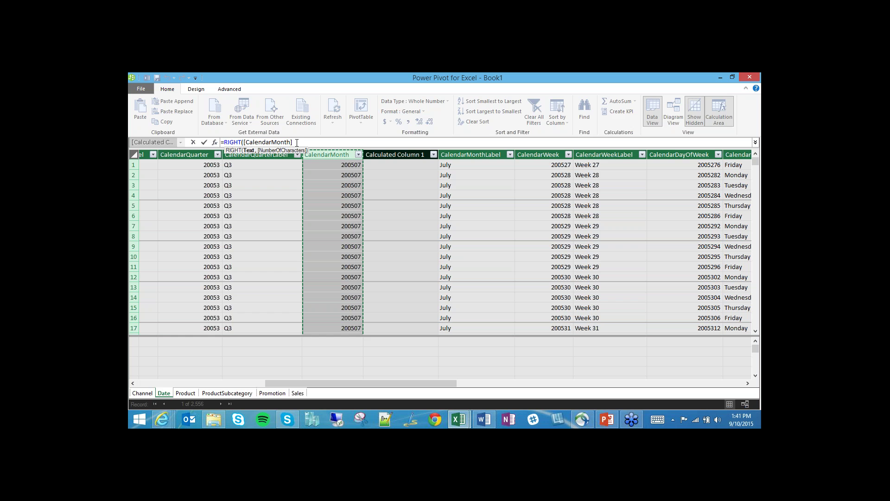
pyautogui.write(',2)')
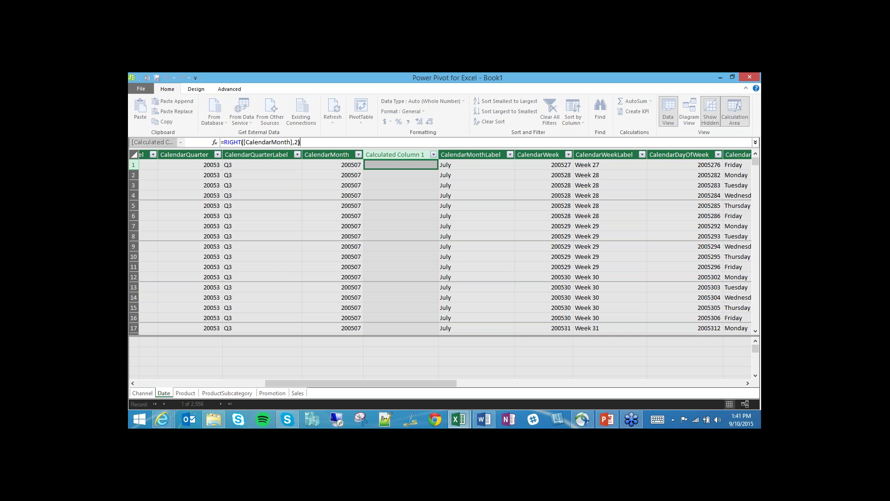
pyautogui.press('Return')
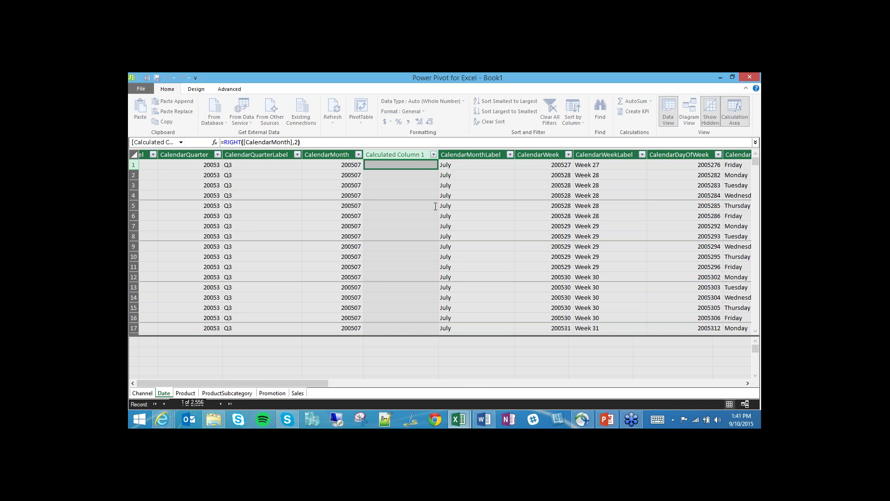
pyautogui.click(391, 180)
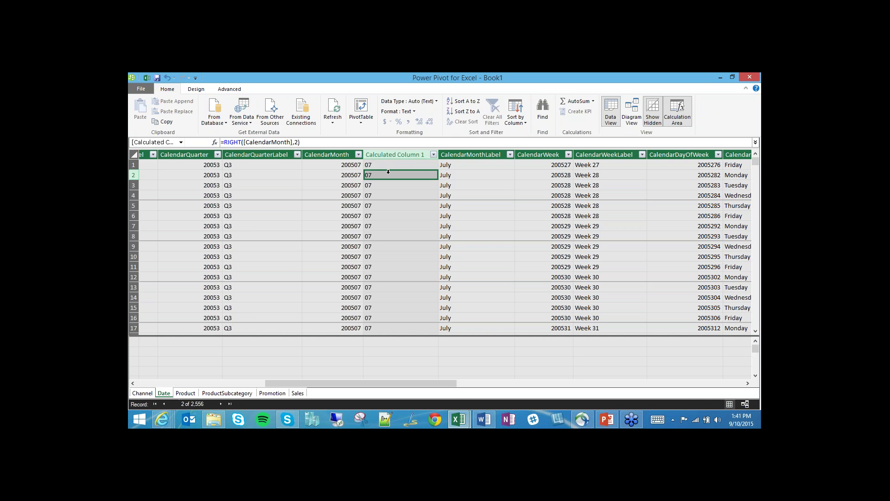
pyautogui.moveTo(378, 166); pyautogui.dragTo(385, 319)
pyautogui.click(386, 299)
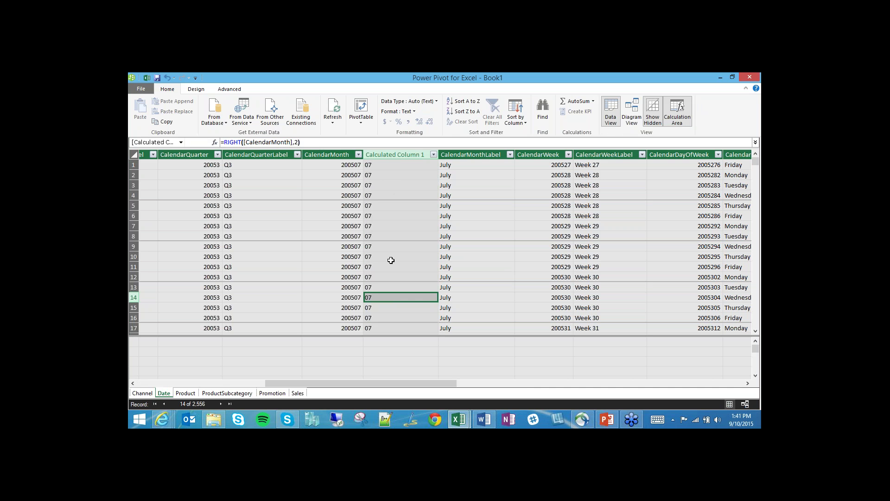
# - Rename the new calculated column in the Date table as CalendarMonthNumber
pyautogui.rightClick(391, 157)
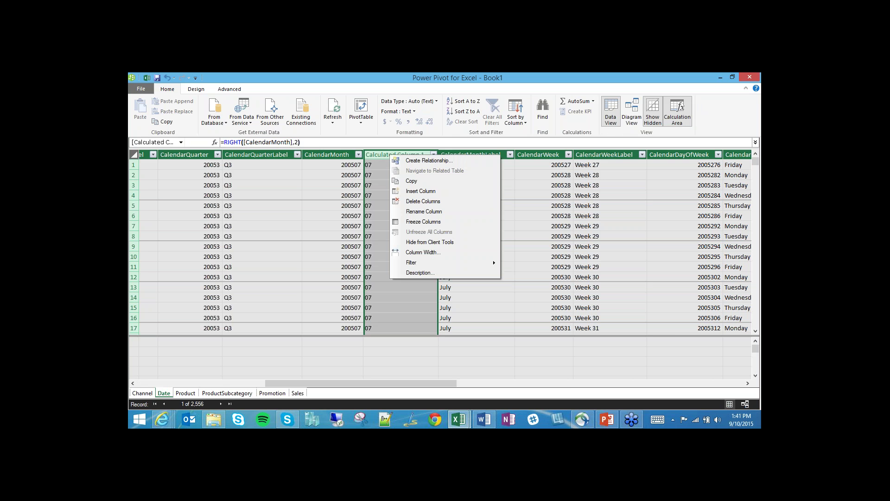
pyautogui.click(424, 212)
pyautogui.write('CalendarMonth')
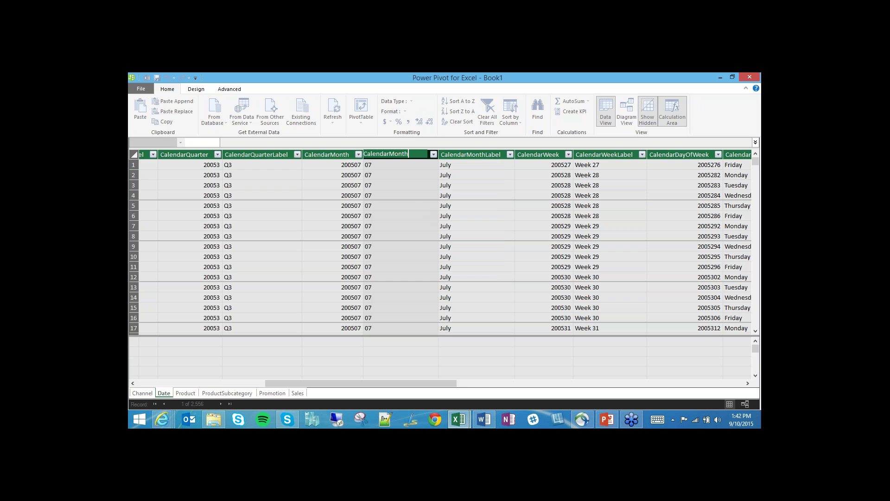
pyautogui.write('Number')
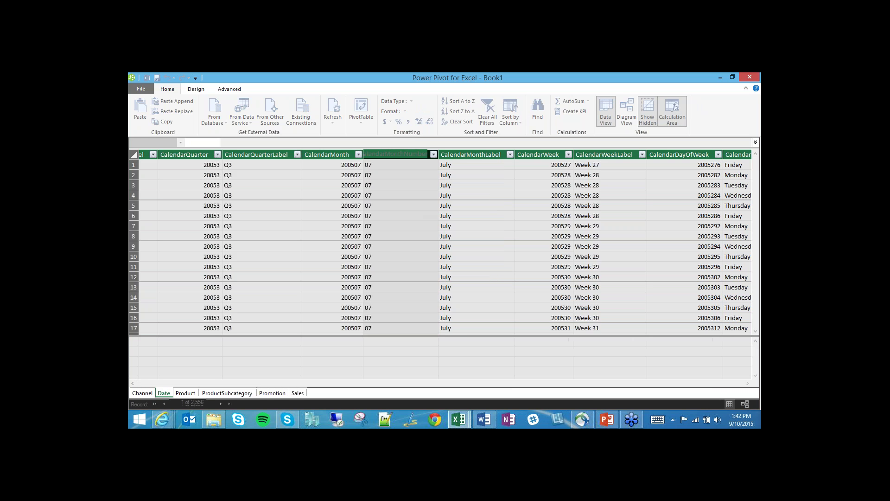
pyautogui.press('Return')
# - Set the data type of the CalendarMonthNumber column to Whole Number
pyautogui.click(414, 155)
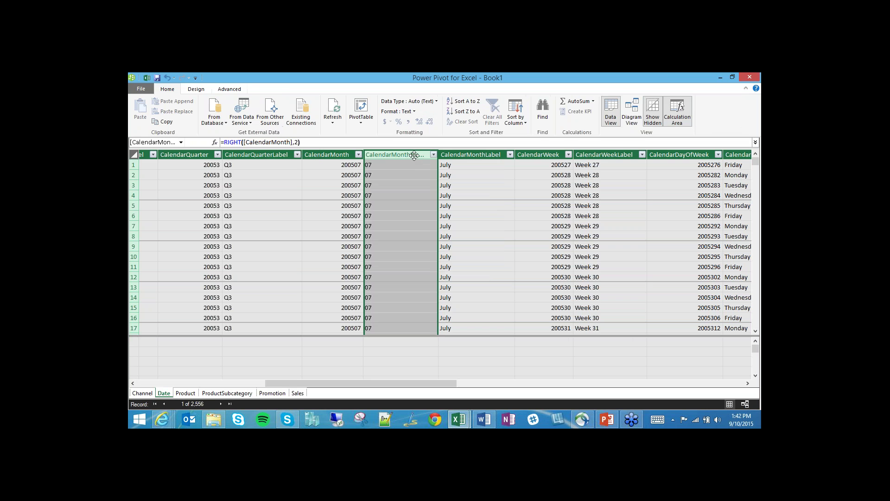
pyautogui.click(415, 101)
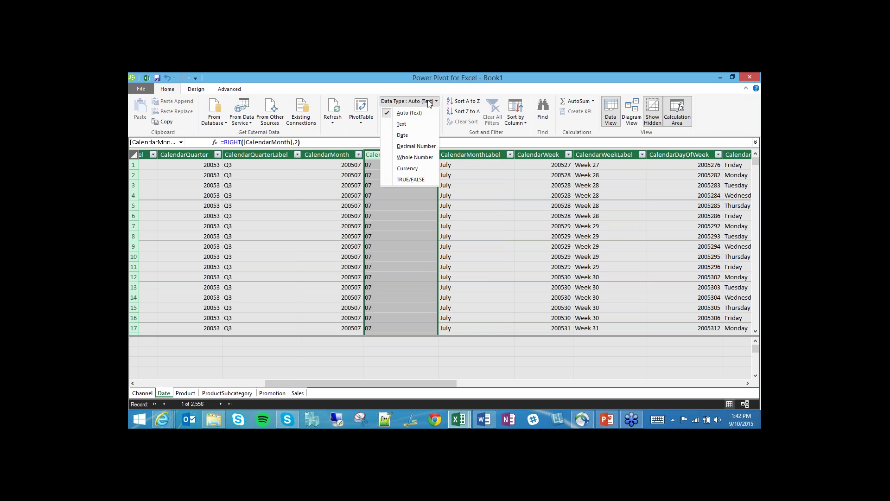
pyautogui.click(411, 159)
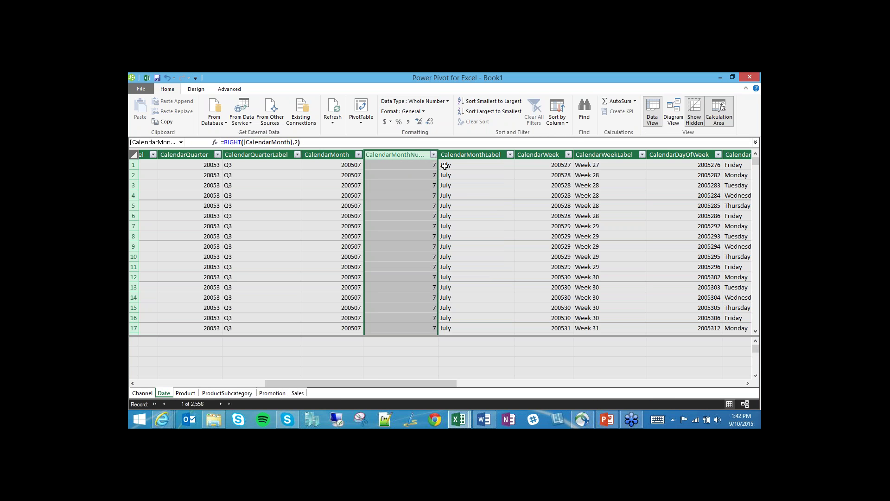
# - Sort the CalendarMonthLabel column by the CalendarMonthNumber column
pyautogui.click(469, 155)
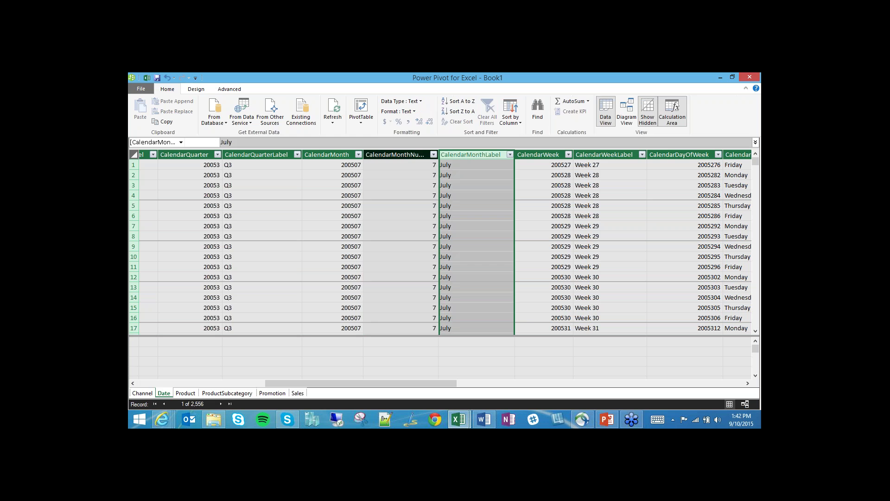
pyautogui.click(412, 156)
pyautogui.click(471, 155)
pyautogui.click(519, 121)
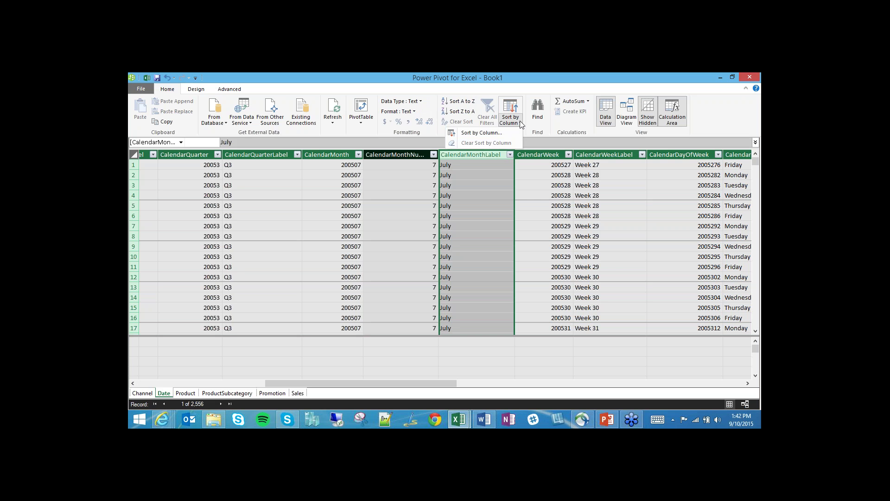
pyautogui.click(503, 132)
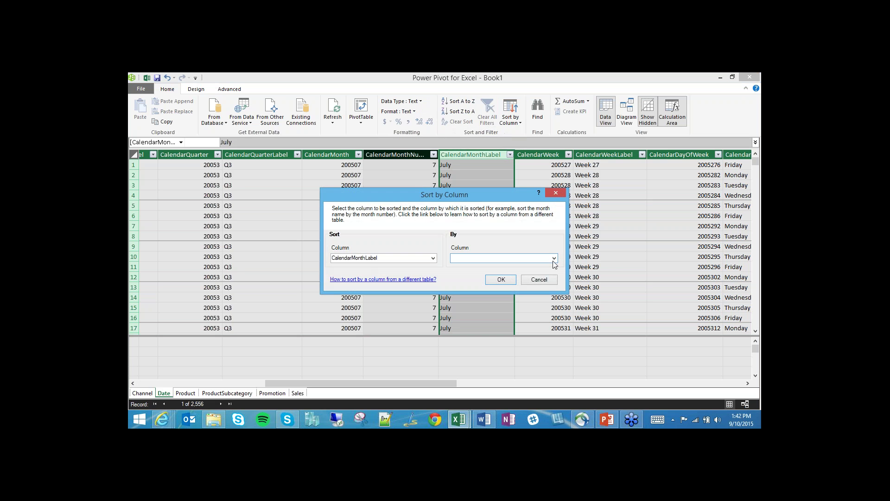
pyautogui.click(554, 258)
pyautogui.scroll(-10, 555, 277)
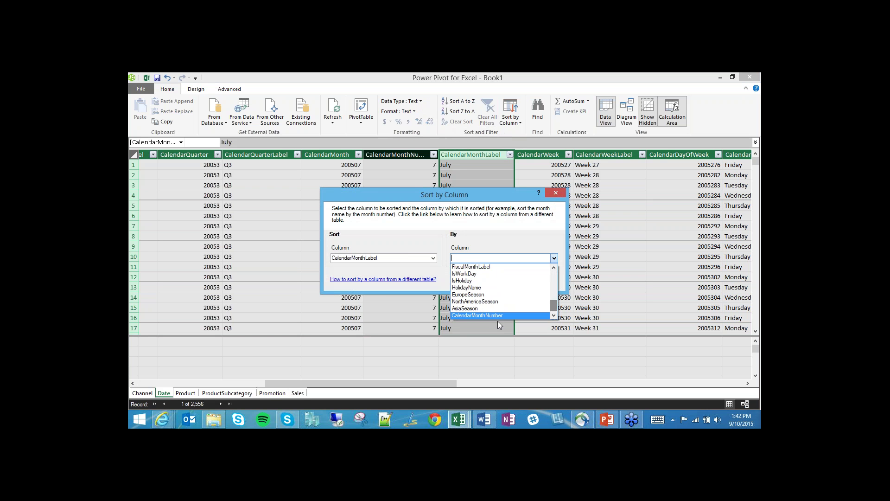
pyautogui.click(493, 315)
pyautogui.click(494, 279)
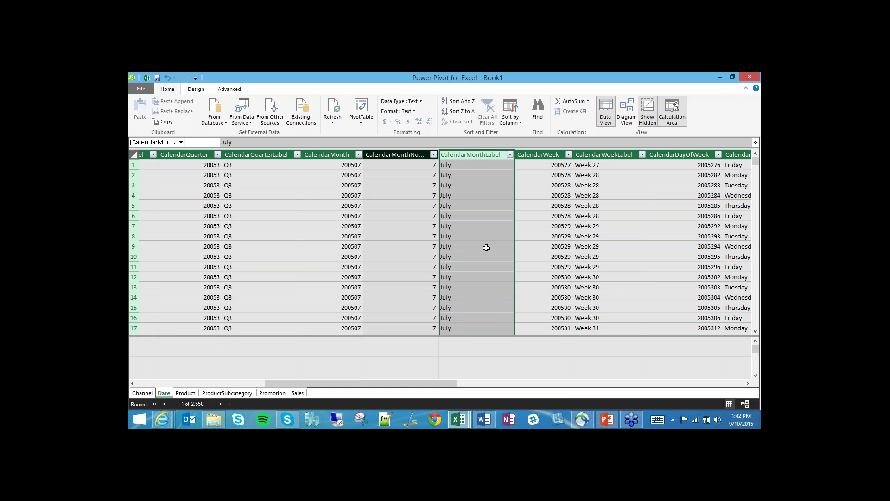
# - Switch to the Excel workbook, check the order of the 2007 months in the PivotTable, and return to the Power Pivot window
pyautogui.click(459, 420)
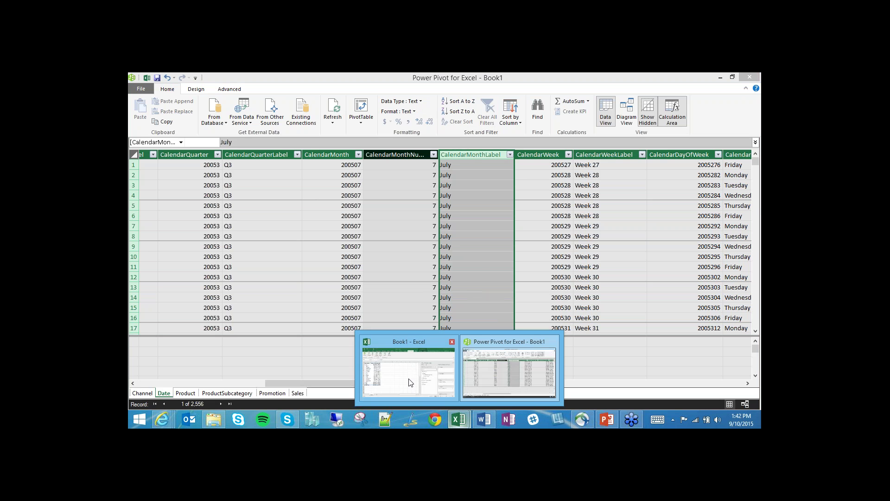
pyautogui.click(408, 377)
pyautogui.moveTo(167, 198); pyautogui.dragTo(169, 298)
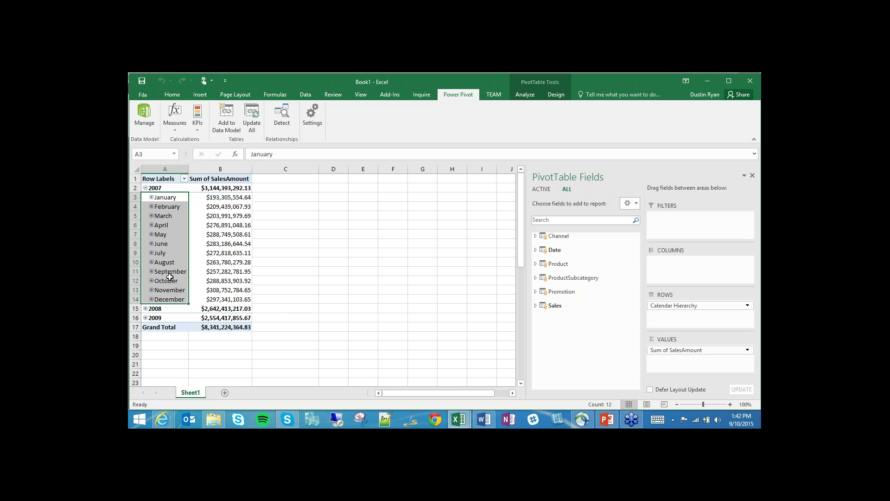
pyautogui.click(168, 299)
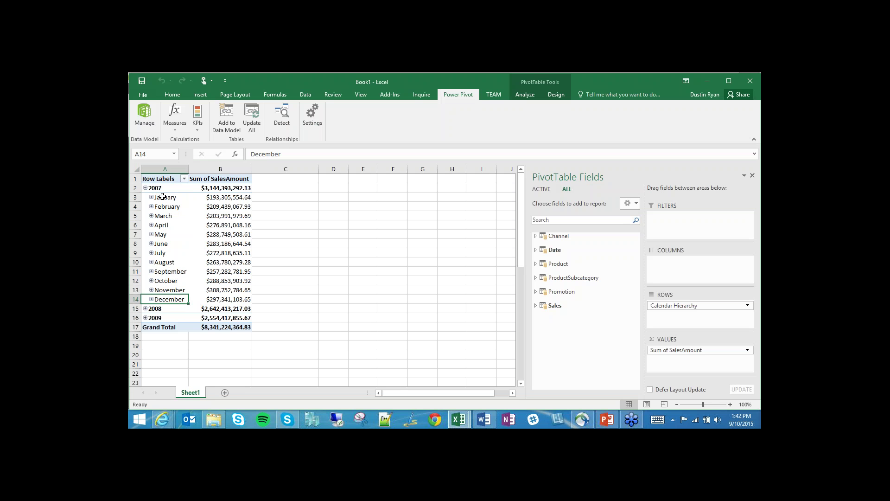
pyautogui.click(457, 421)
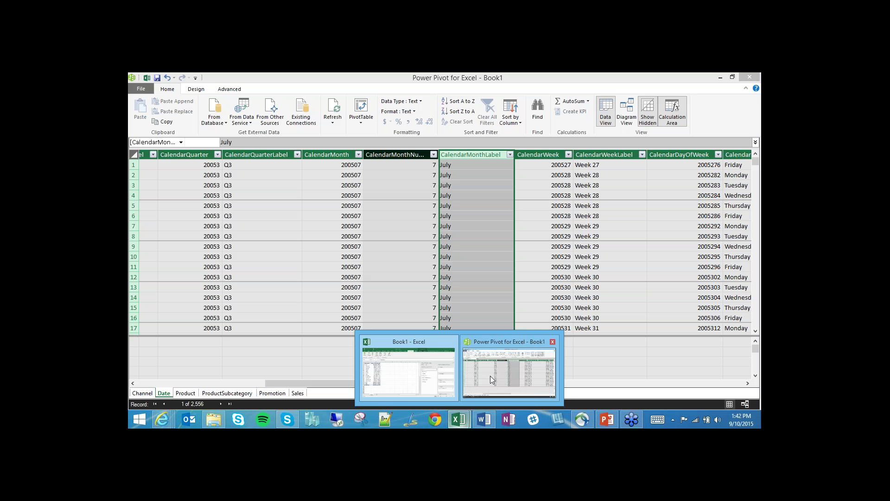
pyautogui.click(491, 374)
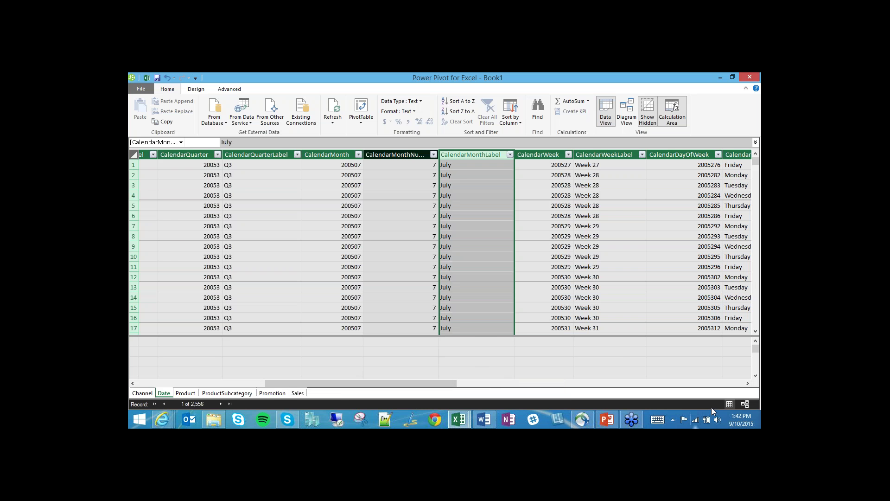
# - In the diagram view, reposition the Channel, ProductSubcategory and Product tables around Sales and collapse the Calendar Hierarchy
pyautogui.click(745, 404)
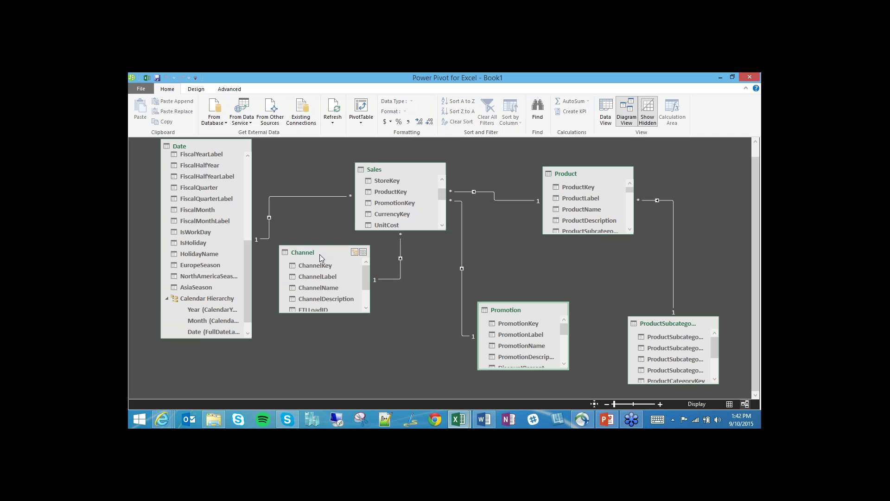
pyautogui.moveTo(320, 254); pyautogui.dragTo(342, 314)
pyautogui.click(168, 298)
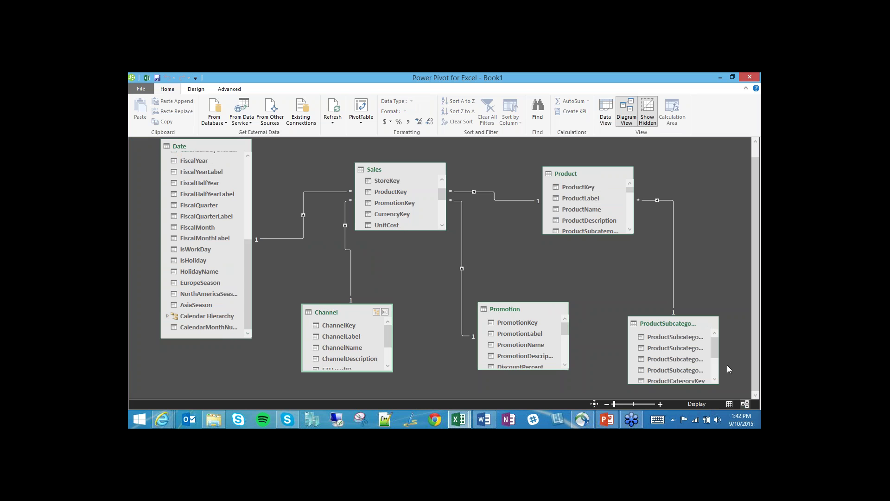
pyautogui.moveTo(673, 325); pyautogui.dragTo(697, 164)
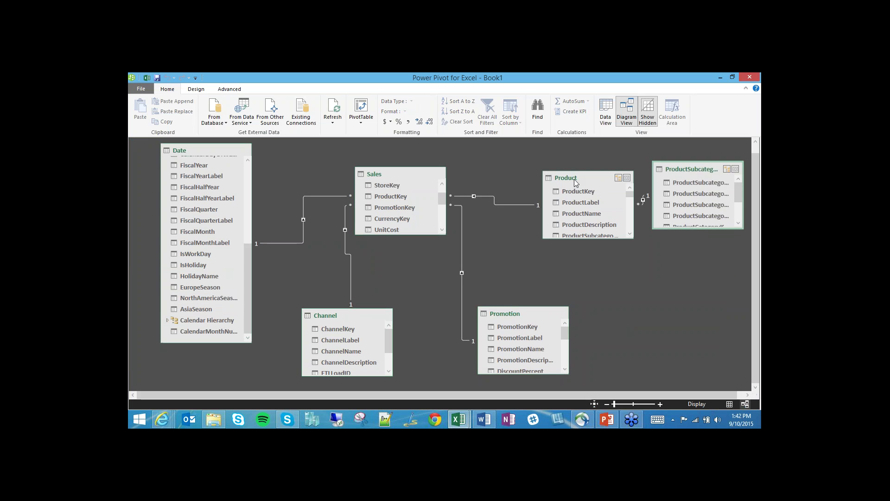
pyautogui.moveTo(575, 182); pyautogui.dragTo(542, 172)
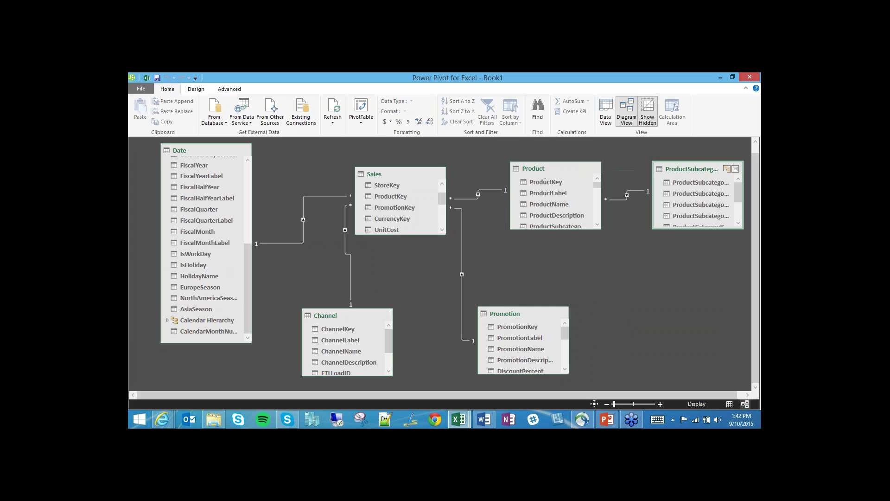
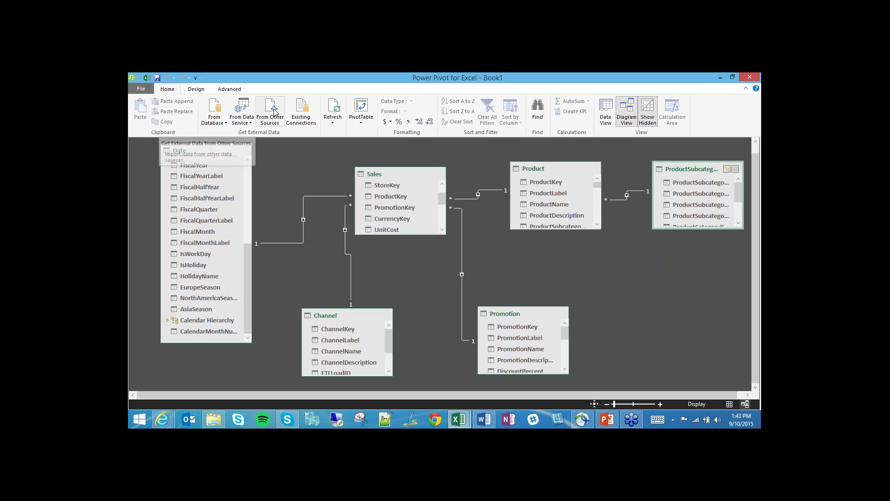
# - Start an Excel file import from other sources and choose ProductCategories.xlsx in the Data Sources folder
pyautogui.click(274, 112)
pyautogui.scroll(-1, 554, 225)
pyautogui.moveTo(555, 225); pyautogui.dragTo(555, 324)
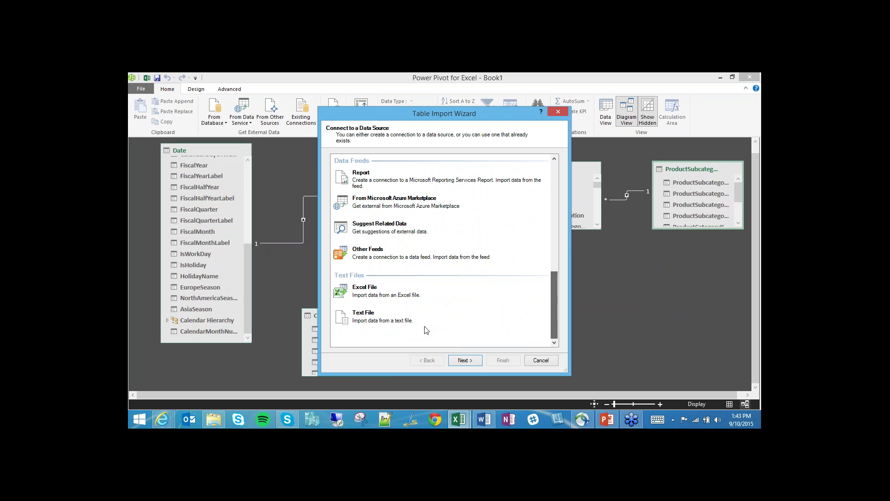
pyautogui.click(511, 292)
pyautogui.click(466, 361)
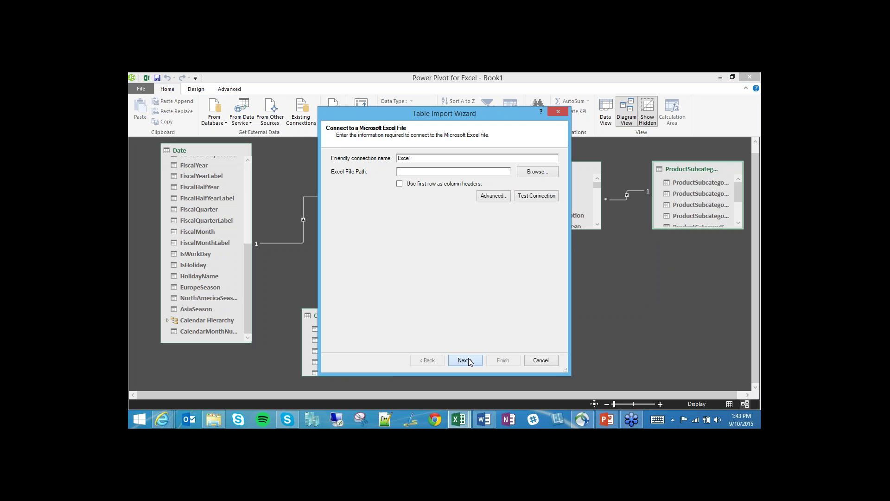
pyautogui.click(534, 173)
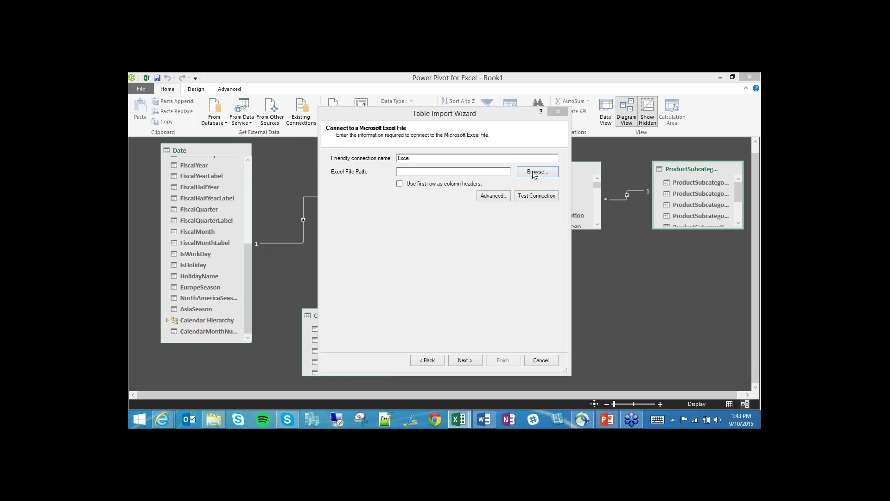
pyautogui.click(477, 197)
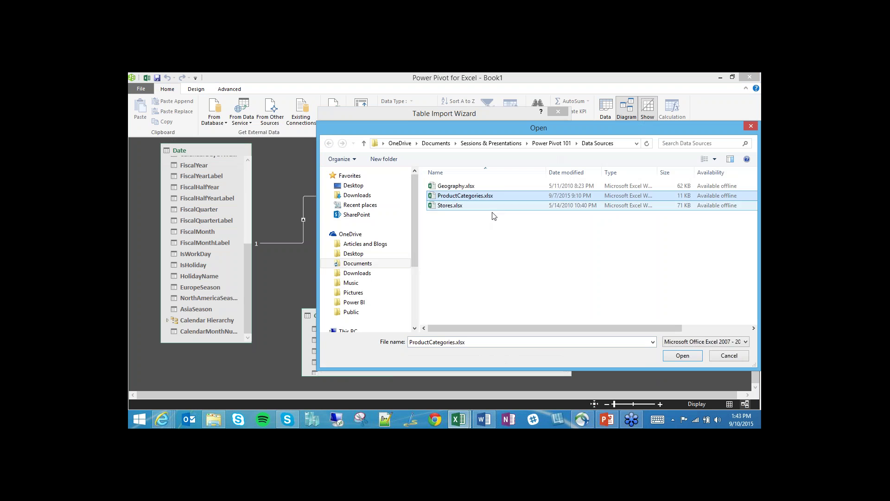
pyautogui.click(680, 357)
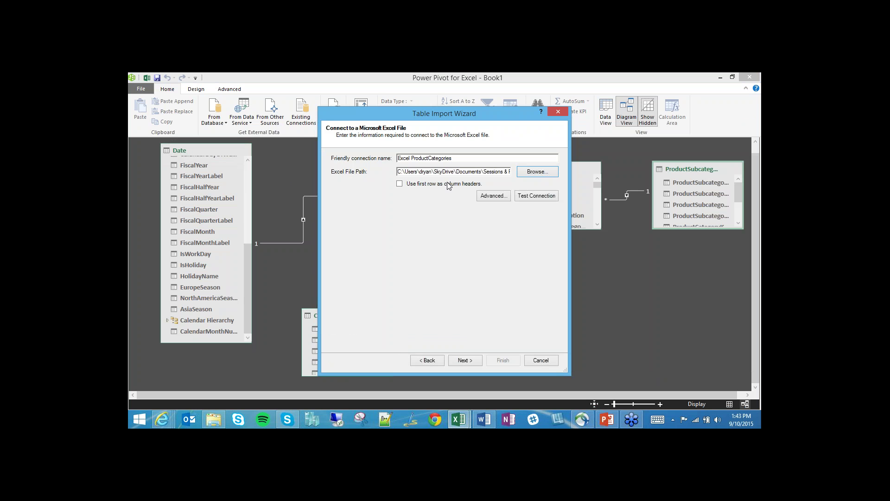
# - Set the ProductCategories connection to use the first row as column headers and continue to table selection
pyautogui.moveTo(454, 159); pyautogui.dragTo(355, 160)
pyautogui.click(416, 158)
pyautogui.click(422, 158)
pyautogui.click(400, 184)
pyautogui.click(467, 361)
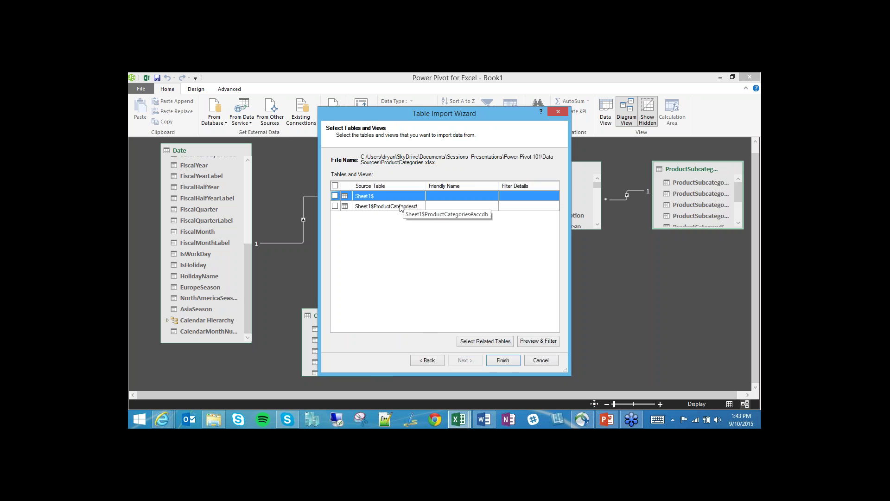
# - Select the Sheet1$ProductCategories#accdb source table, preview its rows and import it into the data model
pyautogui.click(401, 207)
pyautogui.click(335, 206)
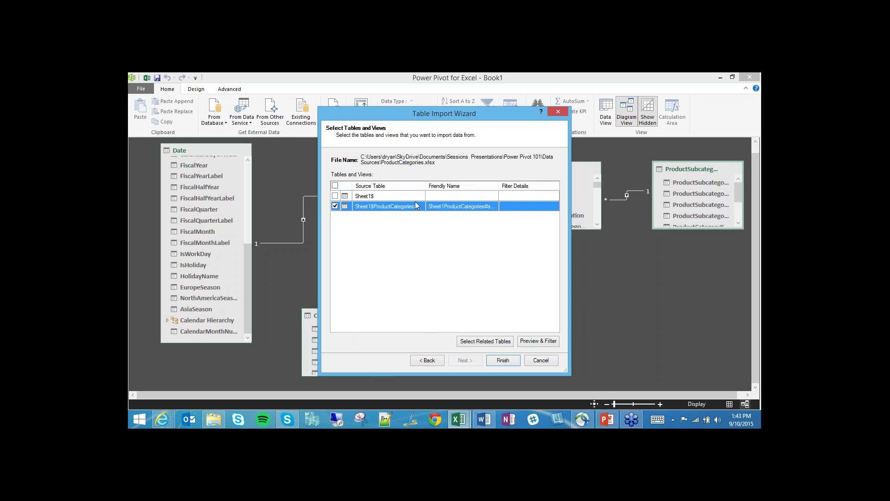
pyautogui.click(541, 343)
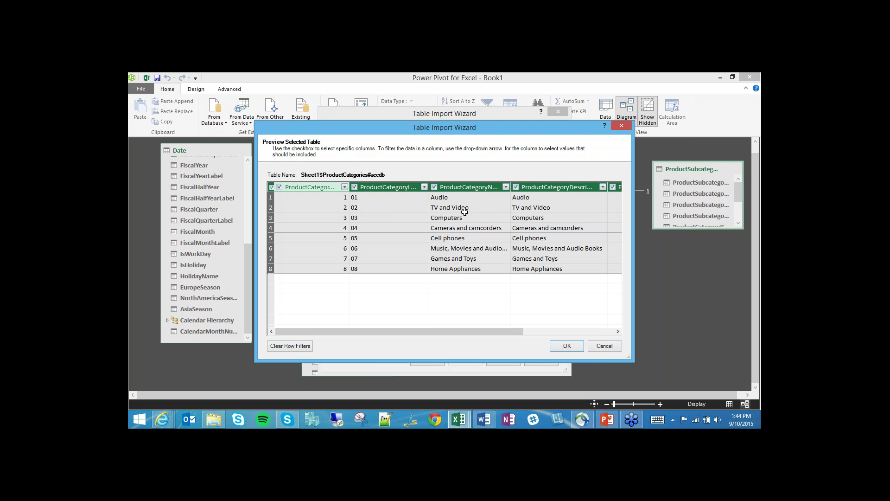
pyautogui.click(602, 346)
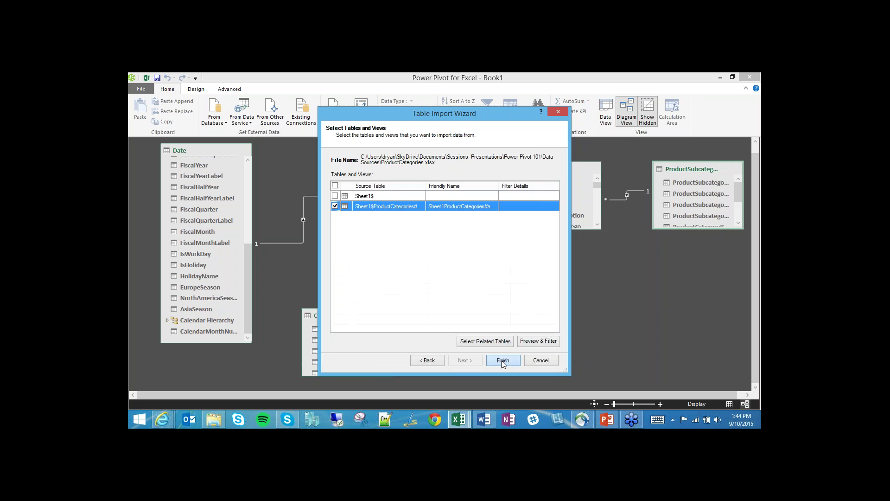
pyautogui.click(502, 359)
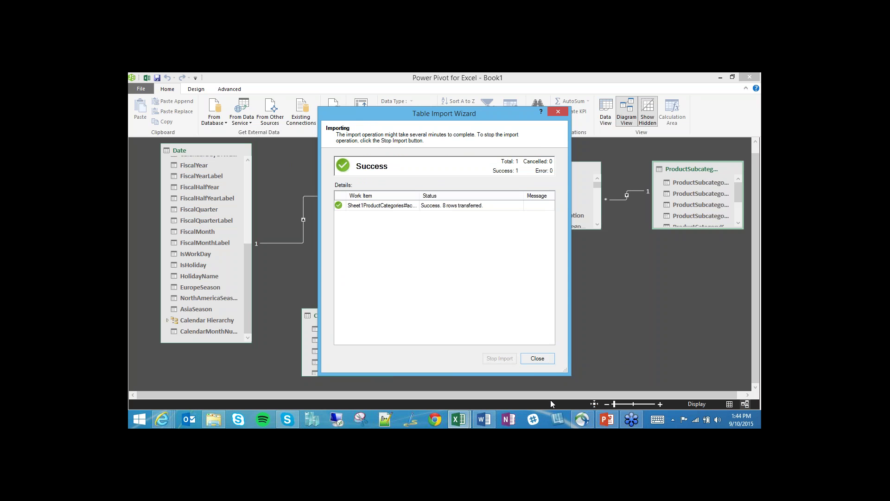
pyautogui.click(539, 362)
# - Place the imported categories table below ProductSubcategory and enlarge both tables to show their full column names
pyautogui.moveTo(709, 235); pyautogui.dragTo(623, 293)
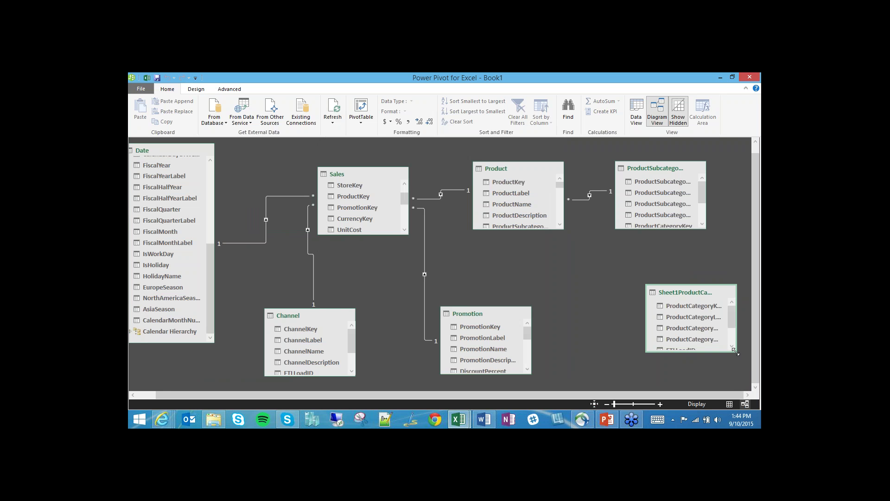
pyautogui.moveTo(736, 352); pyautogui.dragTo(750, 374)
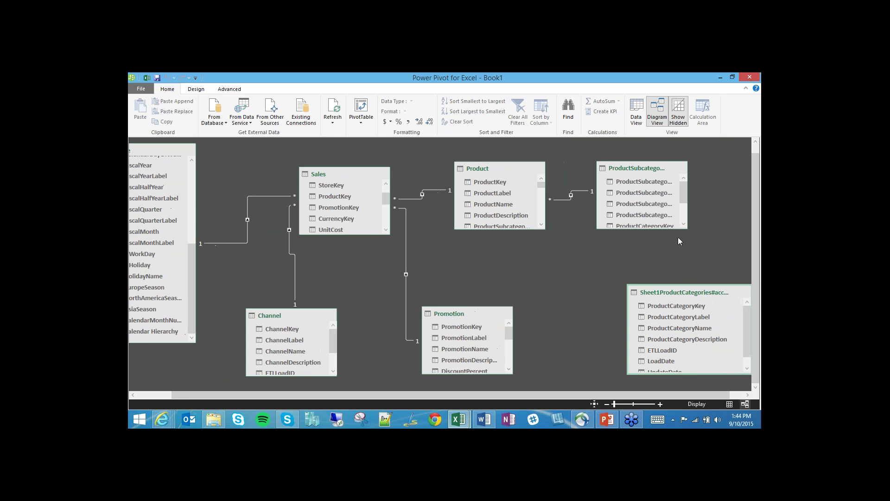
pyautogui.moveTo(690, 232); pyautogui.dragTo(729, 249)
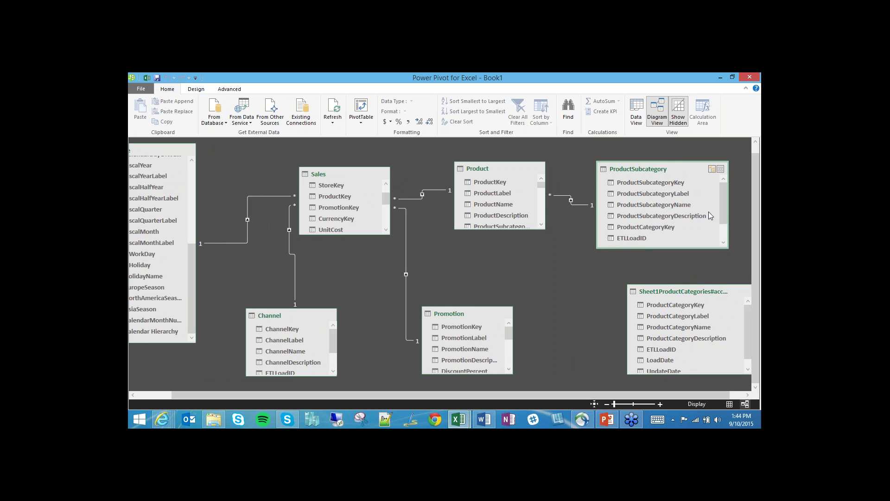
# - Create a relationship from ProductCategoryKey in ProductSubcategory to ProductCategoryKey in the imported categories table
pyautogui.scroll(-1, 722, 197)
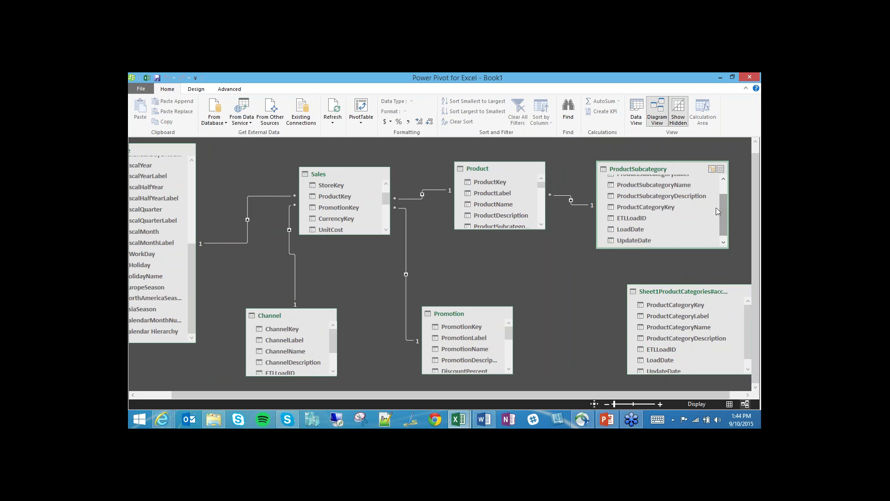
pyautogui.click(654, 206)
pyautogui.moveTo(655, 208); pyautogui.dragTo(671, 308)
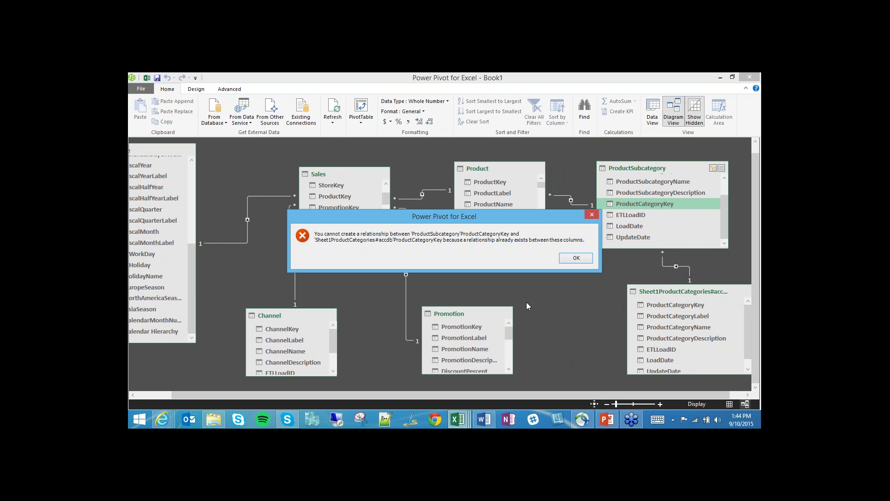
pyautogui.click(586, 256)
# - Rename the imported Sheet1ProductCategories table as ProductCategory and adjust its position beneath ProductSubcategory
pyautogui.moveTo(683, 287); pyautogui.dragTo(649, 307)
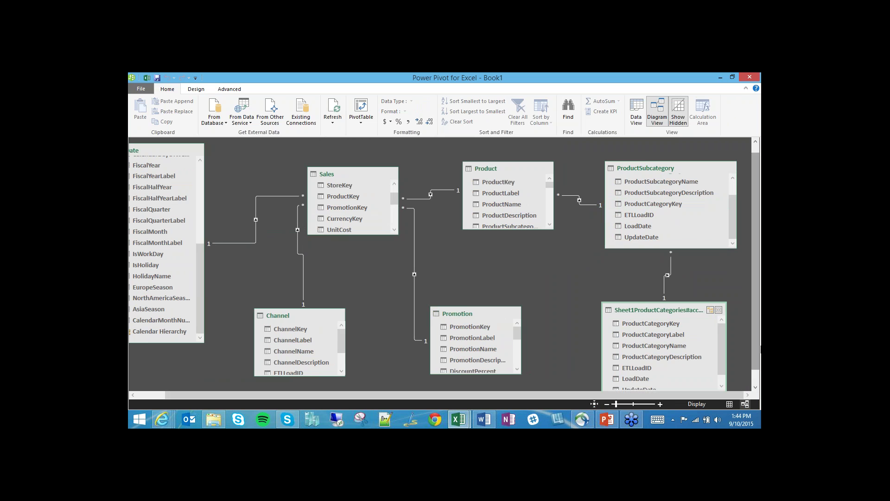
pyautogui.scroll(-1, 756, 332)
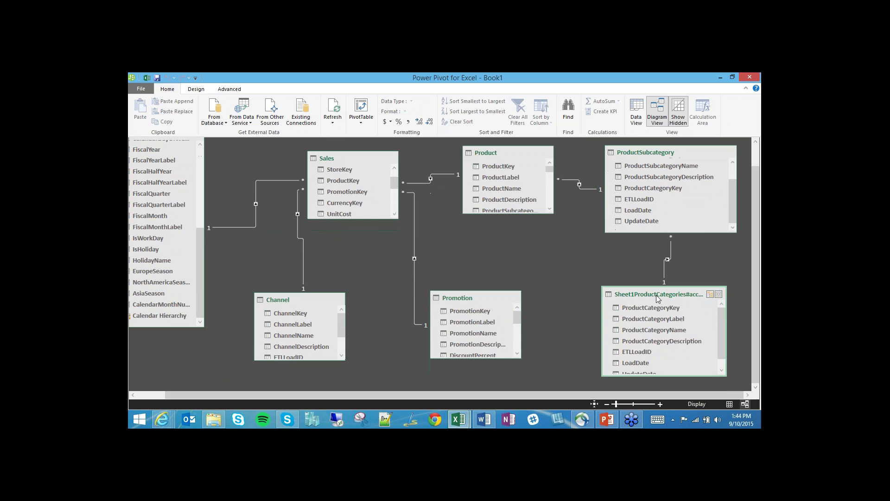
pyautogui.rightClick(656, 295)
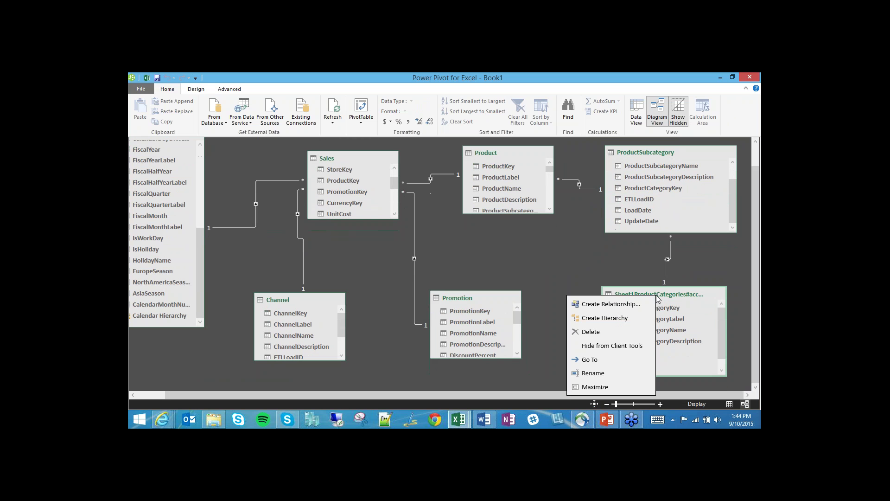
pyautogui.click(618, 372)
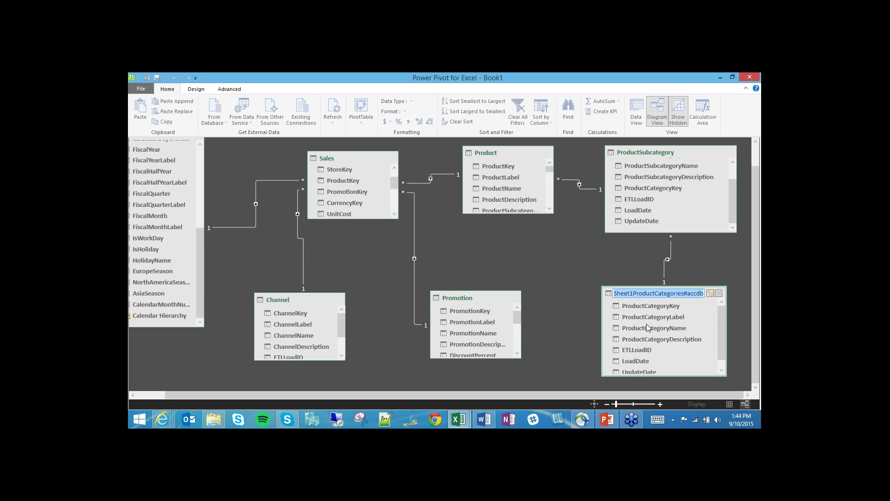
pyautogui.write('ProductCategory')
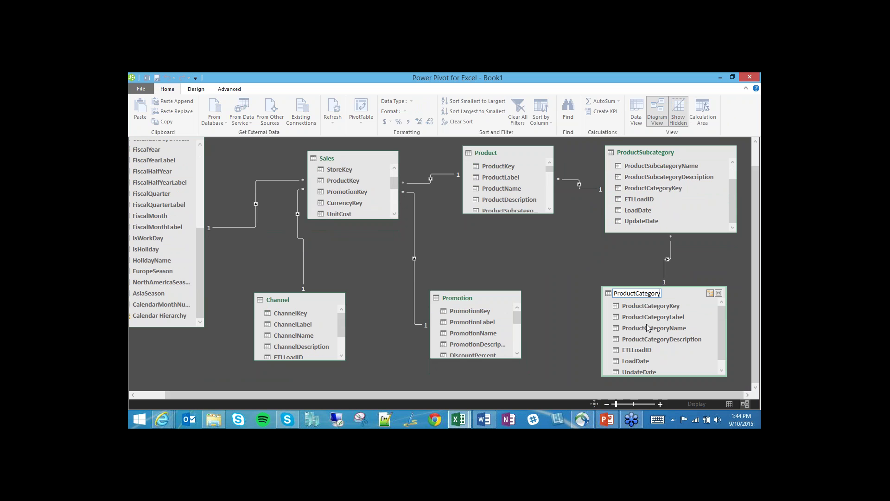
pyautogui.press('Return')
pyautogui.moveTo(677, 294); pyautogui.dragTo(695, 298)
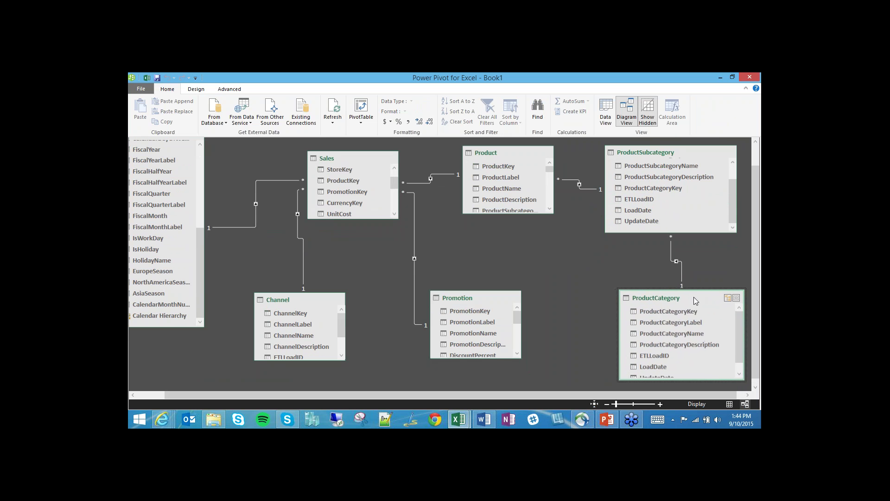
pyautogui.click(670, 299)
pyautogui.click(661, 157)
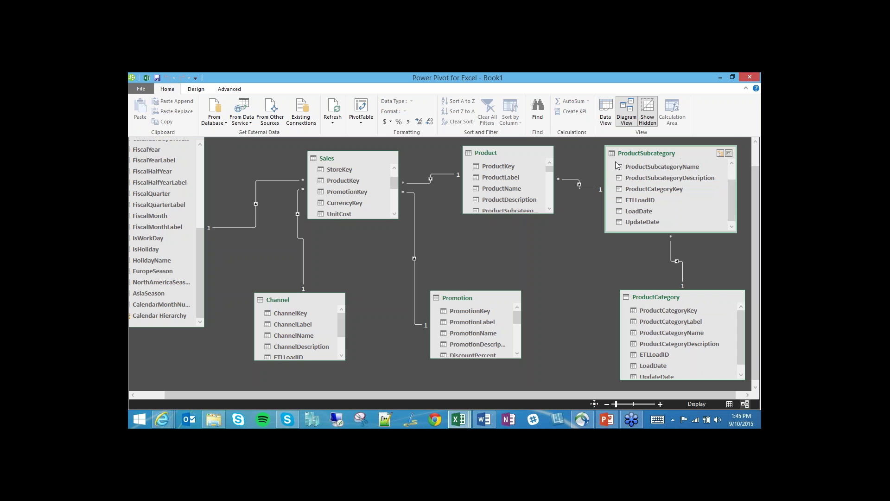
pyautogui.click(513, 153)
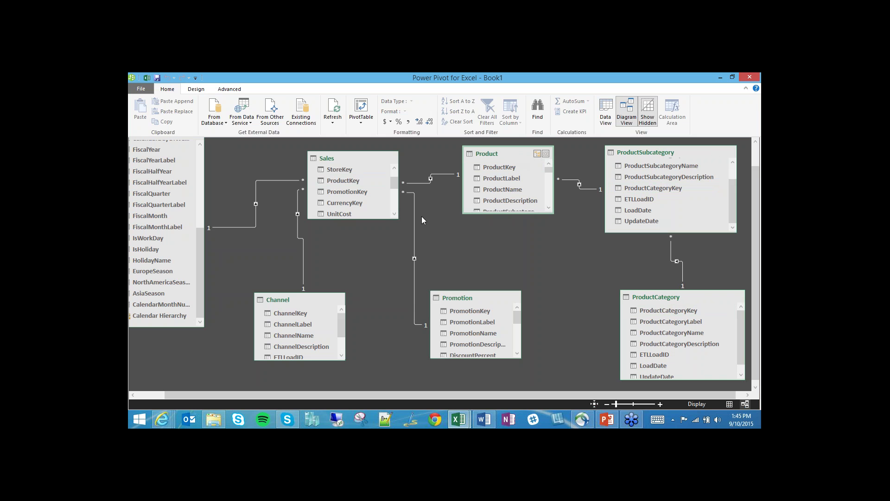
pyautogui.moveTo(494, 152); pyautogui.dragTo(497, 152)
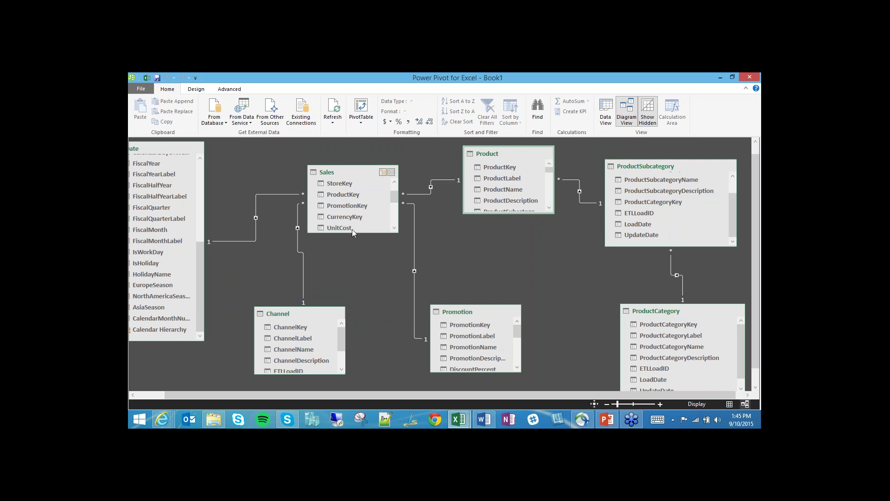
# - Add a calculated column to the Product table with the formula =RELATED(ProductSubcategory[ProductSubcategoryName])
pyautogui.click(730, 404)
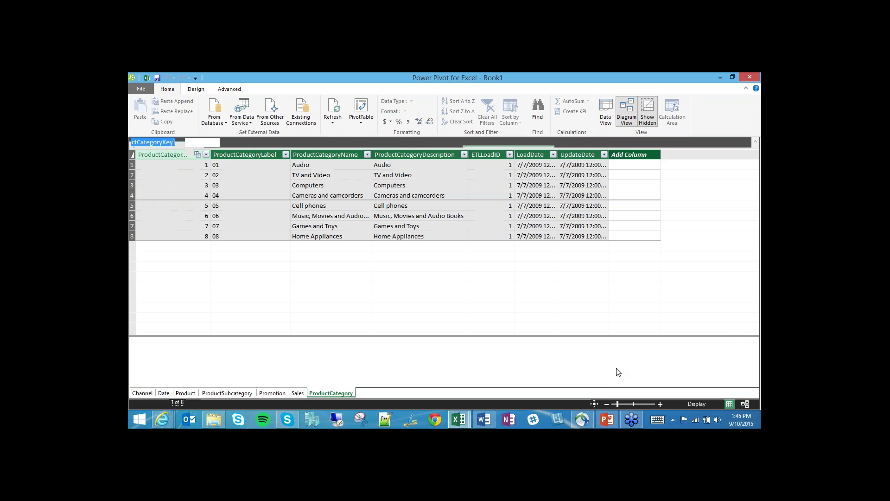
pyautogui.click(187, 394)
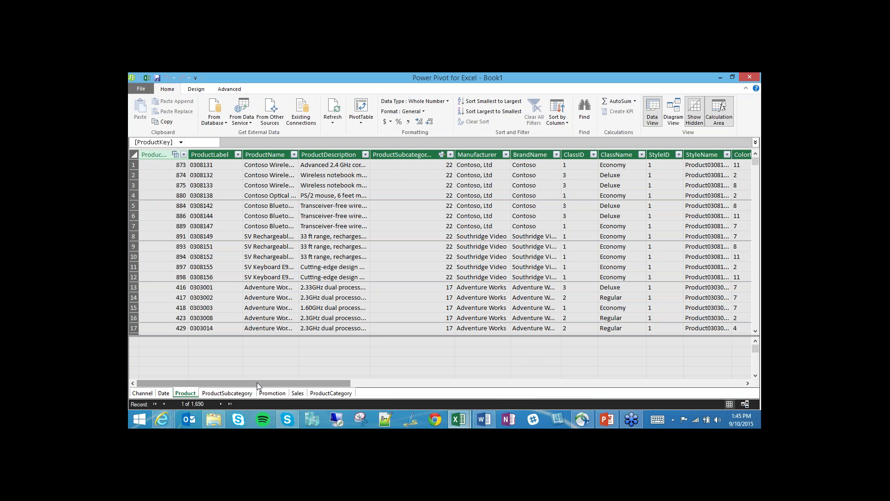
pyautogui.moveTo(257, 382); pyautogui.dragTo(650, 384)
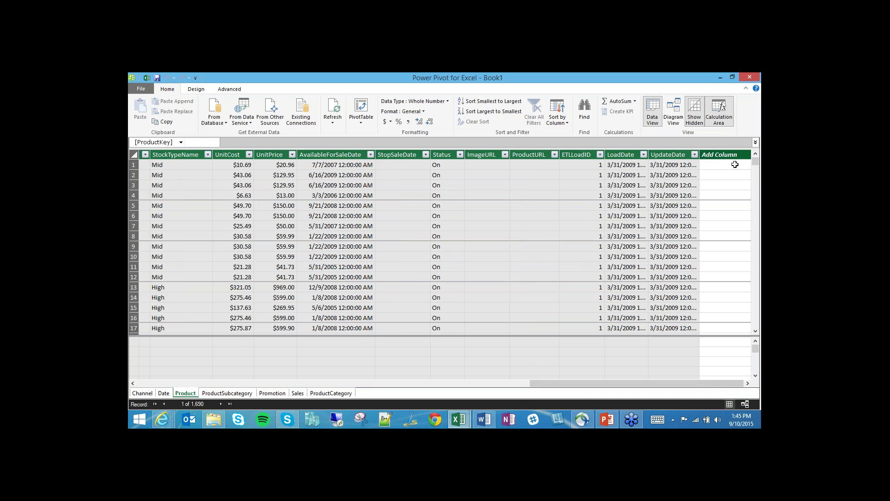
pyautogui.click(735, 164)
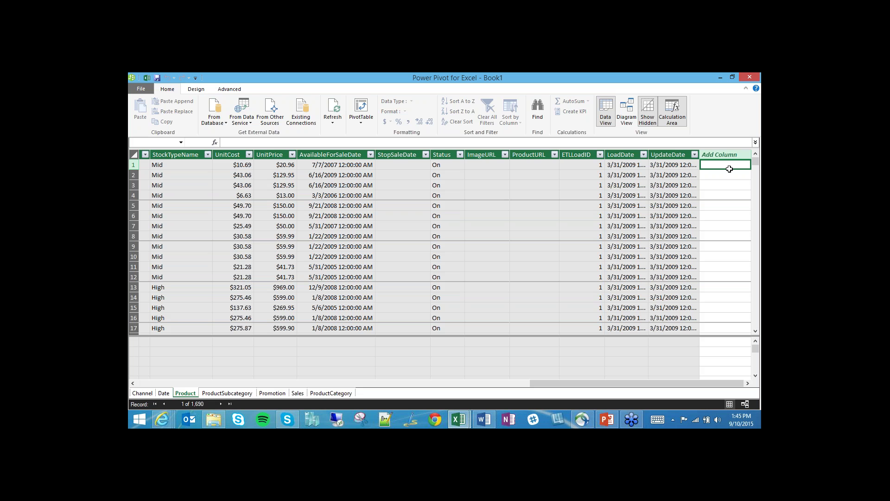
pyautogui.write('=')
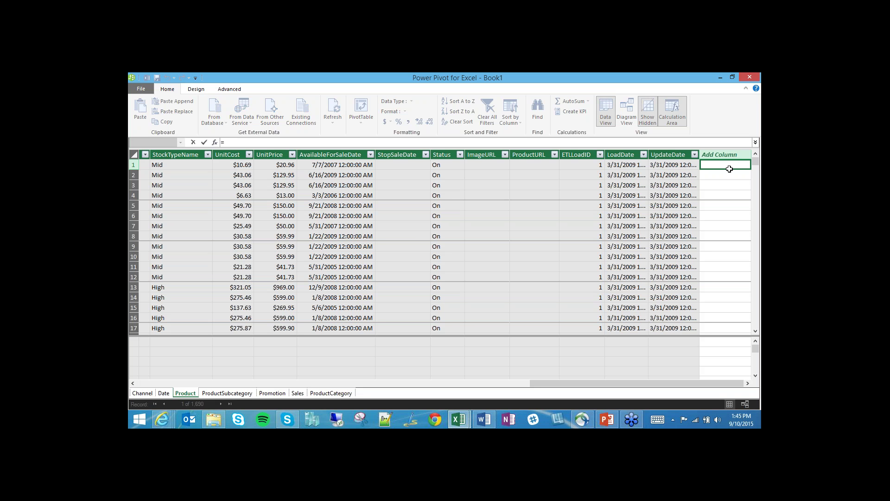
pyautogui.write('rela')
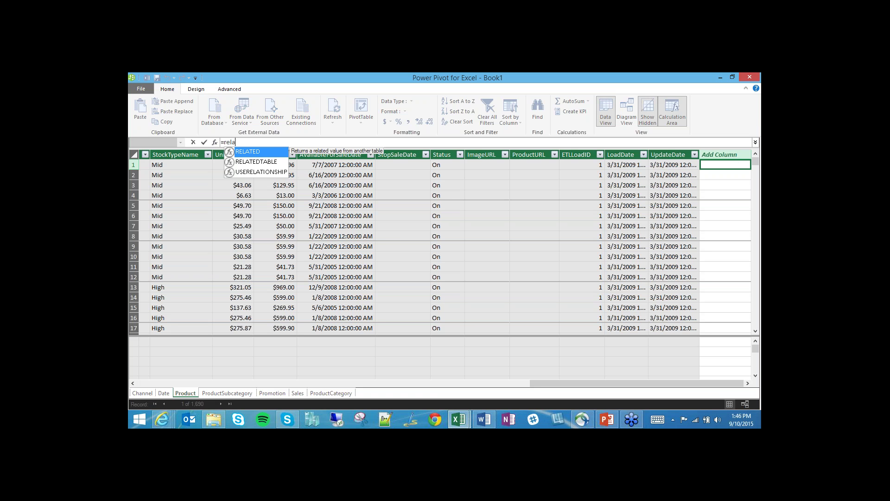
pyautogui.press('Tab')
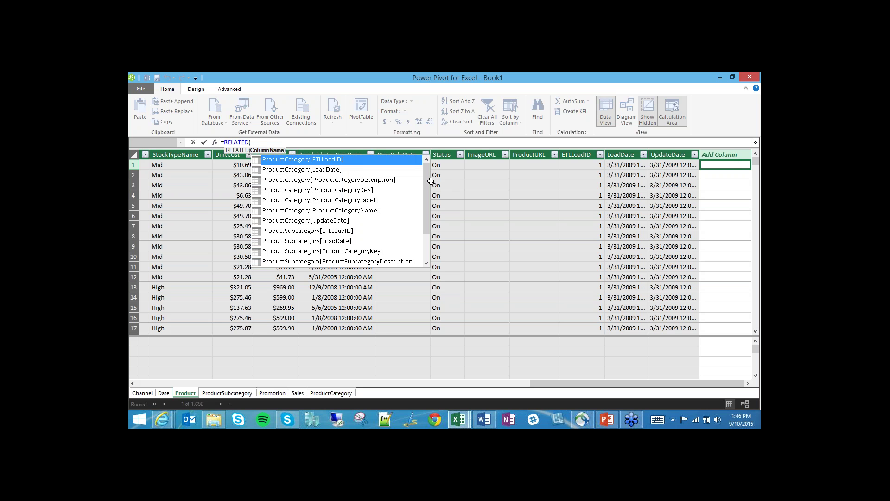
pyautogui.scroll(-3, 417, 218)
pyautogui.click(271, 254)
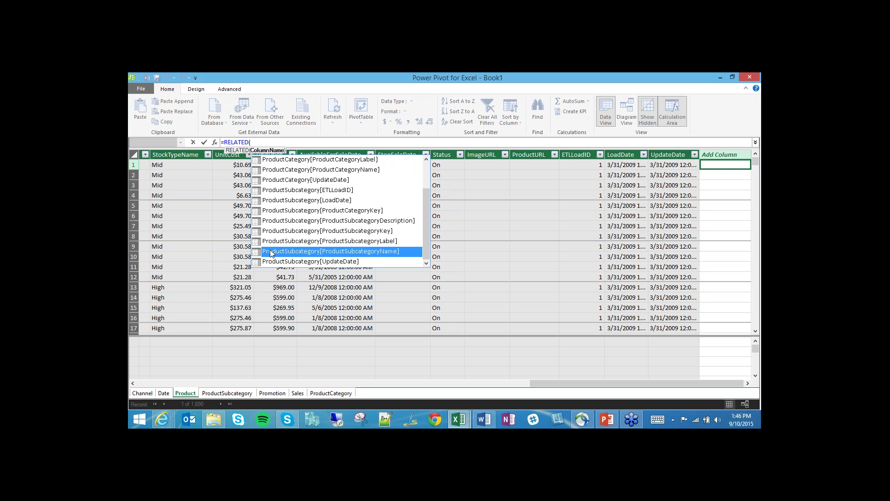
pyautogui.doubleClick(271, 253)
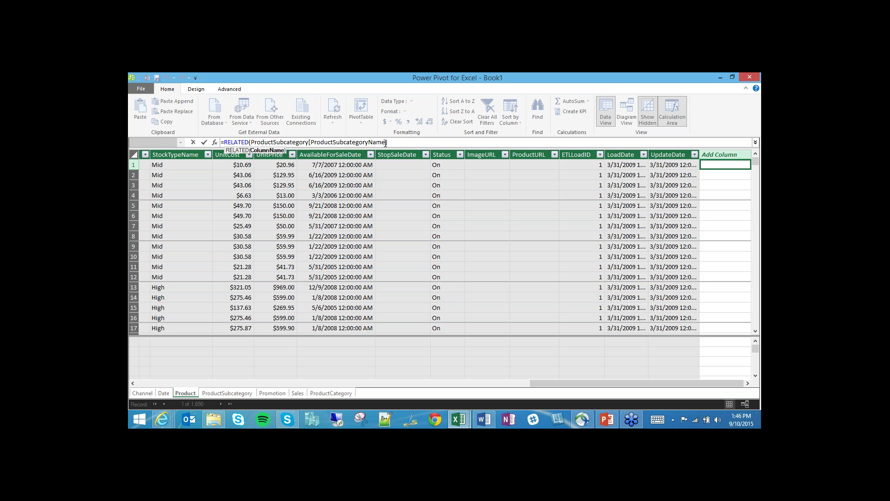
pyautogui.write('))')
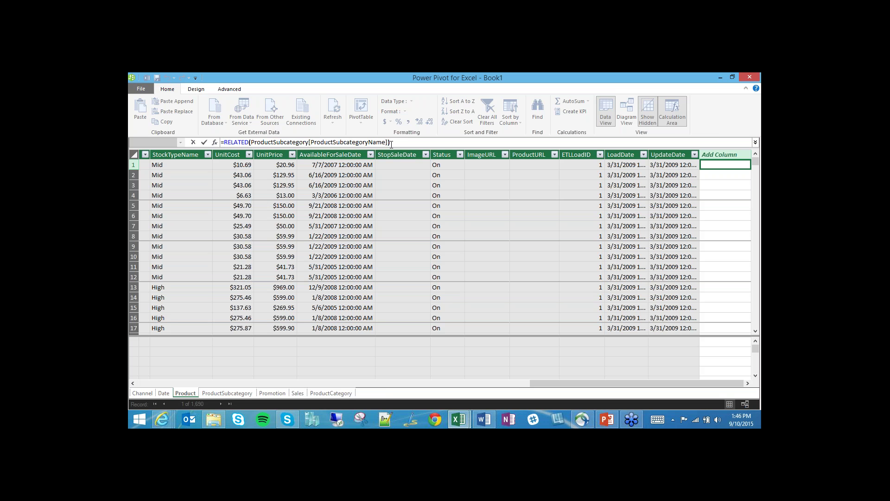
pyautogui.press('Return')
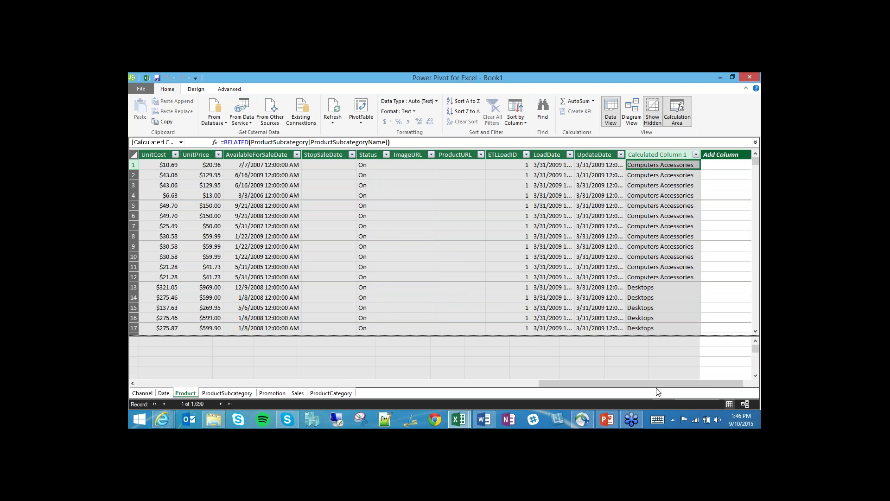
# - Add a second calculated column to the Product table with the formula =RELATED(ProductCategory[ProductCategoryName])
pyautogui.moveTo(653, 383); pyautogui.dragTo(653, 383)
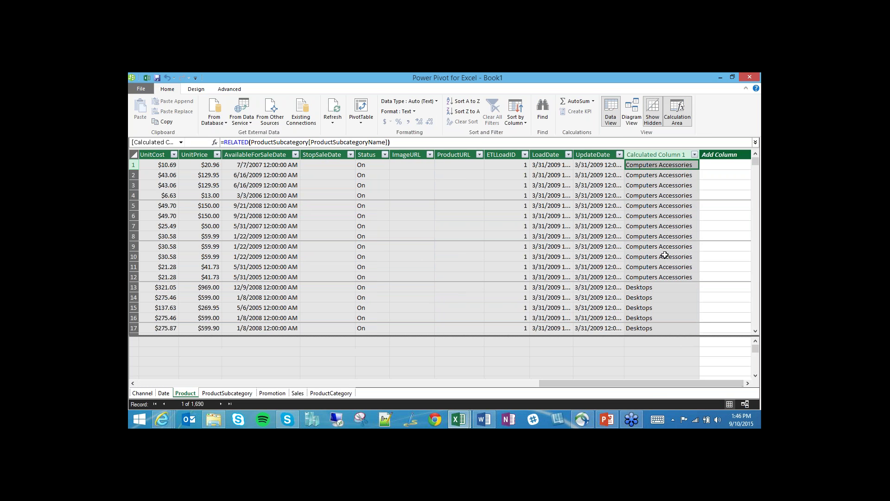
pyautogui.click(721, 164)
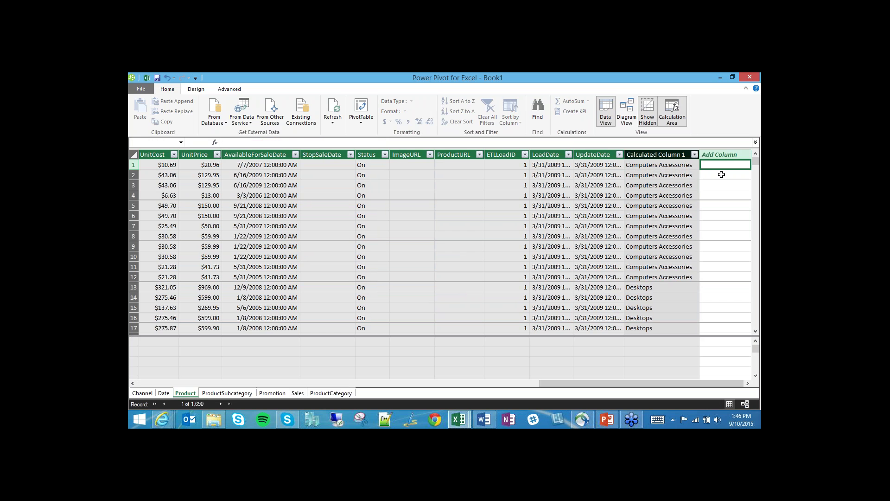
pyautogui.write('=')
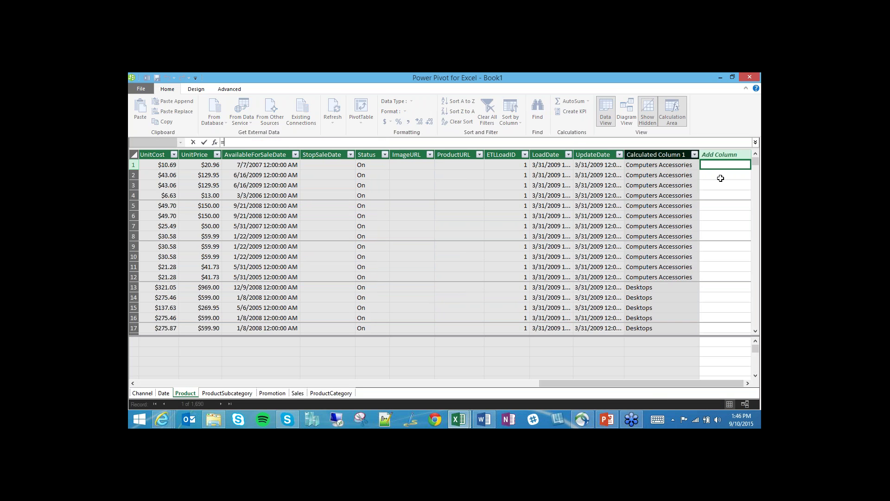
pyautogui.write('RELATED(')
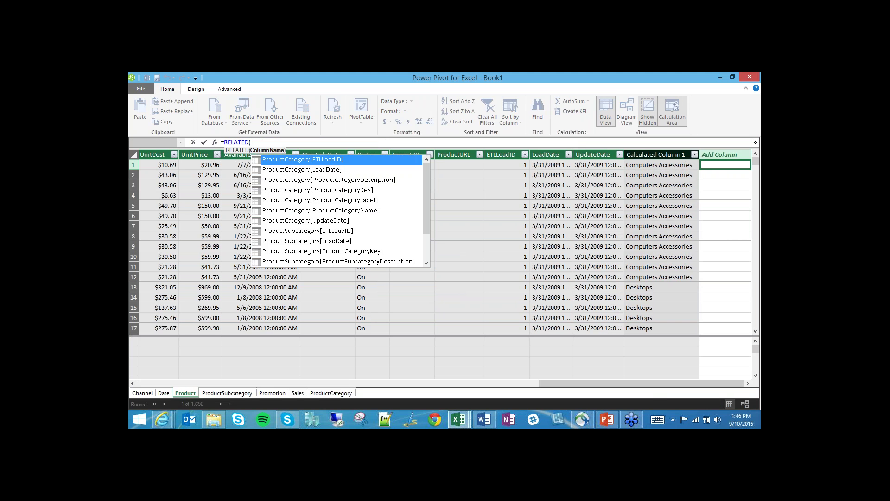
pyautogui.write('productcate')
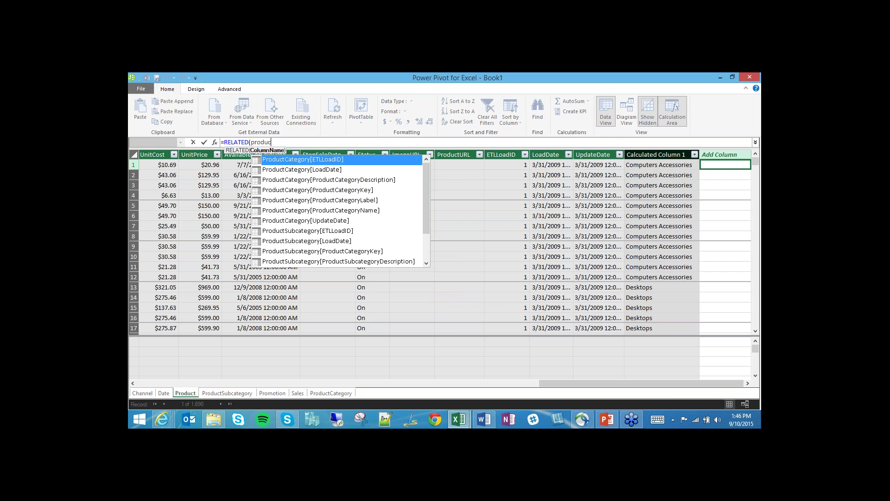
pyautogui.press('Down')
pyautogui.press('Down')
pyautogui.press('Down')
pyautogui.press('Down')
pyautogui.press('Down')
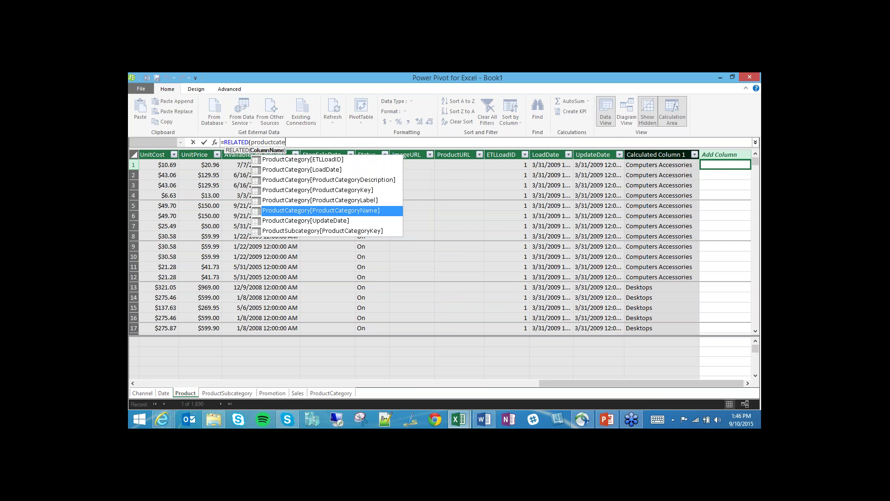
pyautogui.press('Tab')
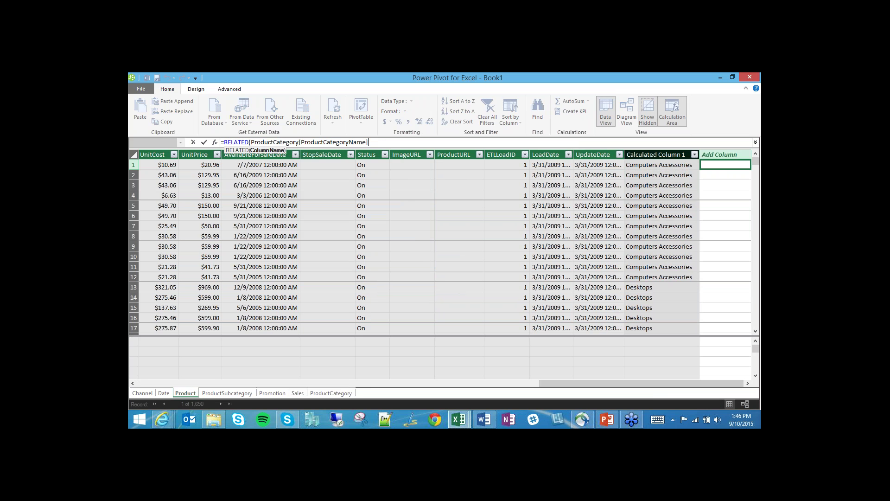
pyautogui.write(')')
pyautogui.press('Return')
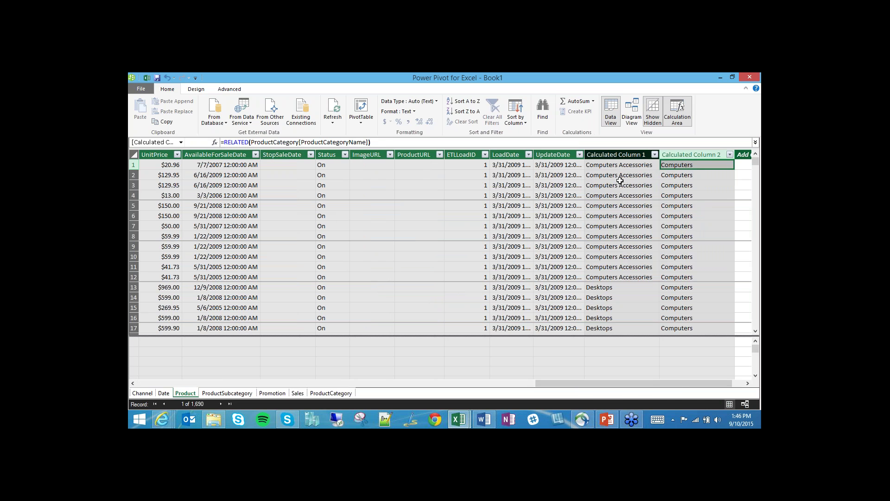
# - Rename the calculated column holding the subcategory names as ProductSubcategory
pyautogui.moveTo(620, 185); pyautogui.dragTo(621, 287)
pyautogui.moveTo(692, 166); pyautogui.dragTo(693, 293)
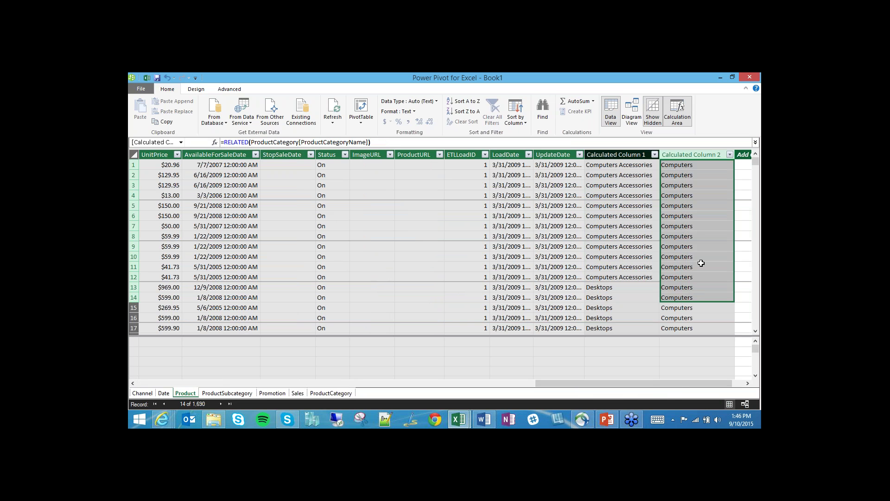
pyautogui.rightClick(621, 154)
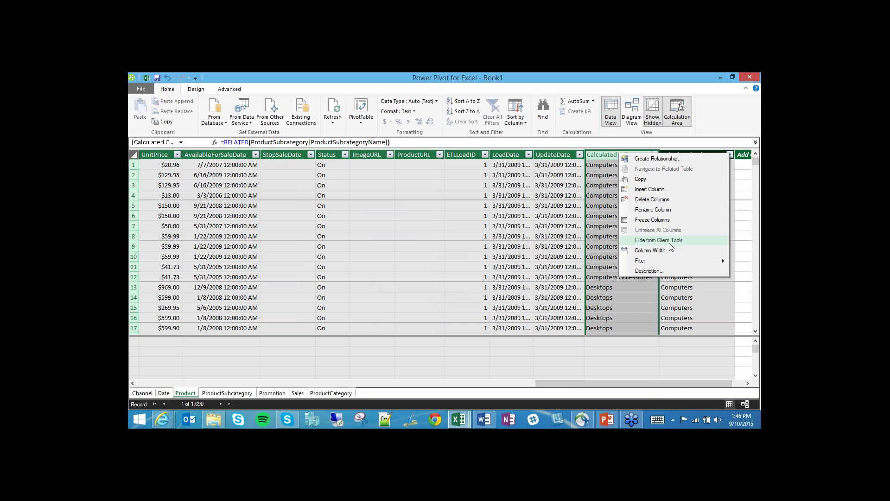
pyautogui.click(654, 210)
pyautogui.write('Pr')
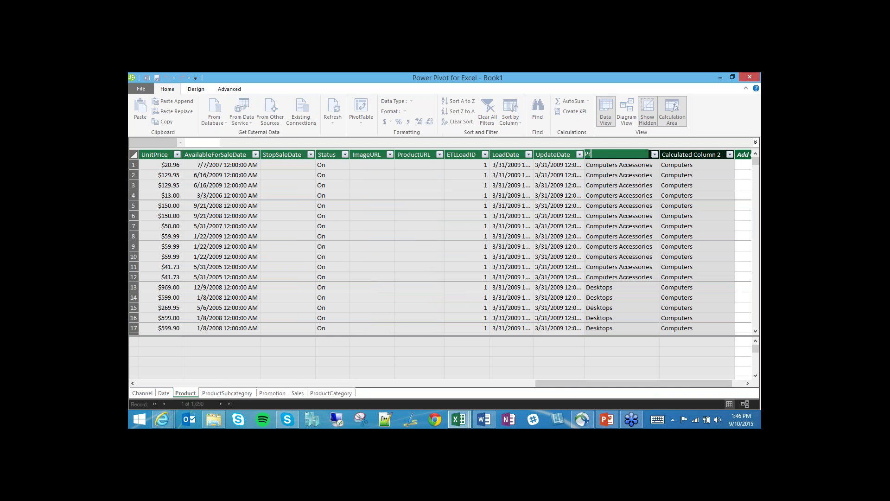
pyautogui.write('oductSubcategory')
pyautogui.press('Return')
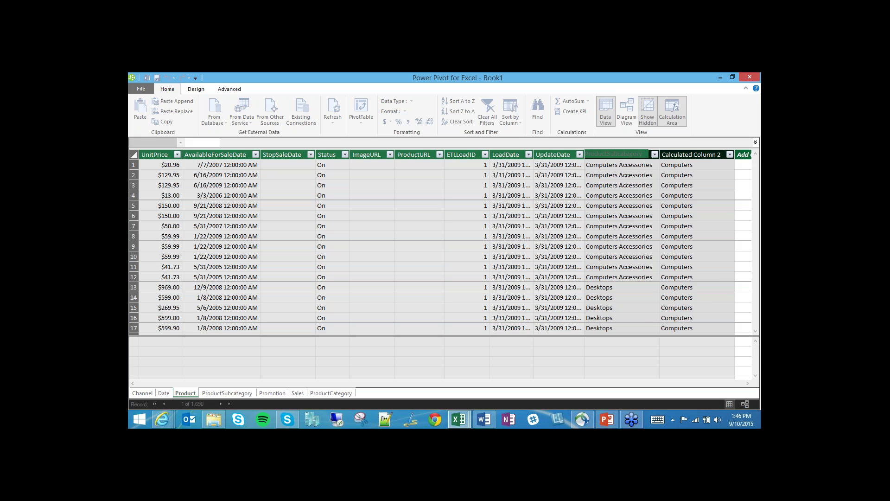
# - Rename the calculated column holding the category names as ProductCategory
pyautogui.click(697, 156)
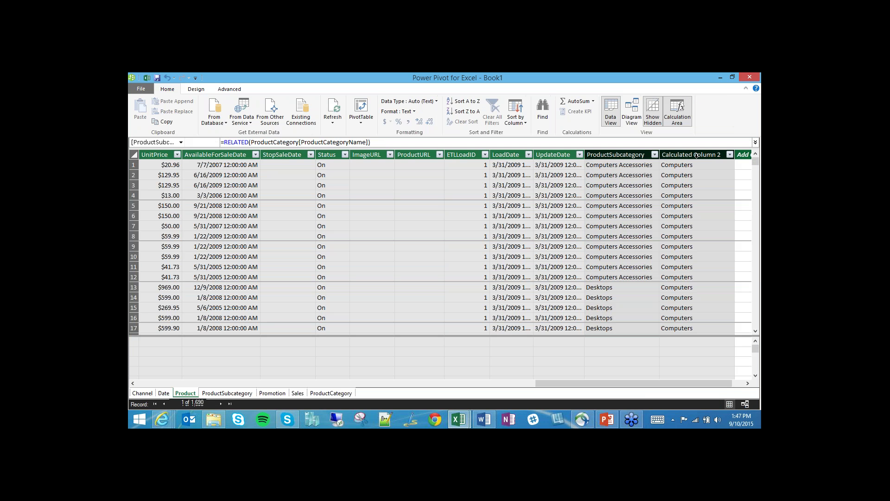
pyautogui.rightClick(697, 155)
pyautogui.click(680, 217)
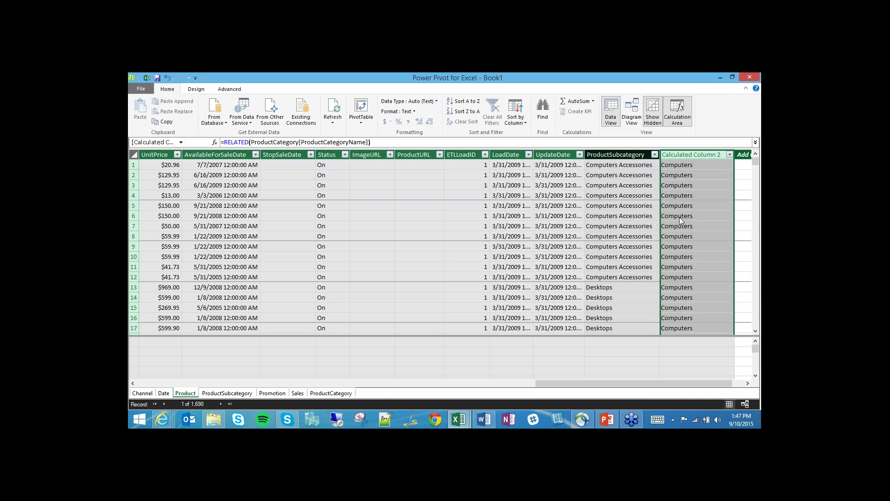
pyautogui.write('Pro')
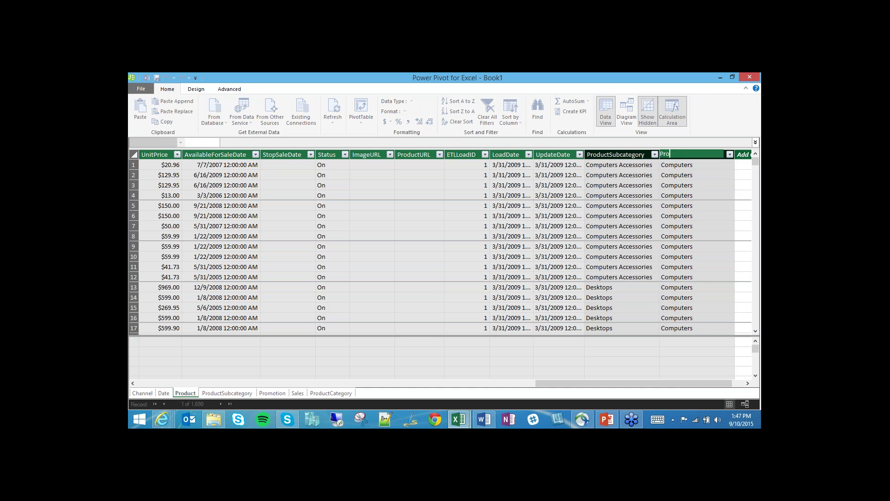
pyautogui.write('ductCategory')
pyautogui.press('Return')
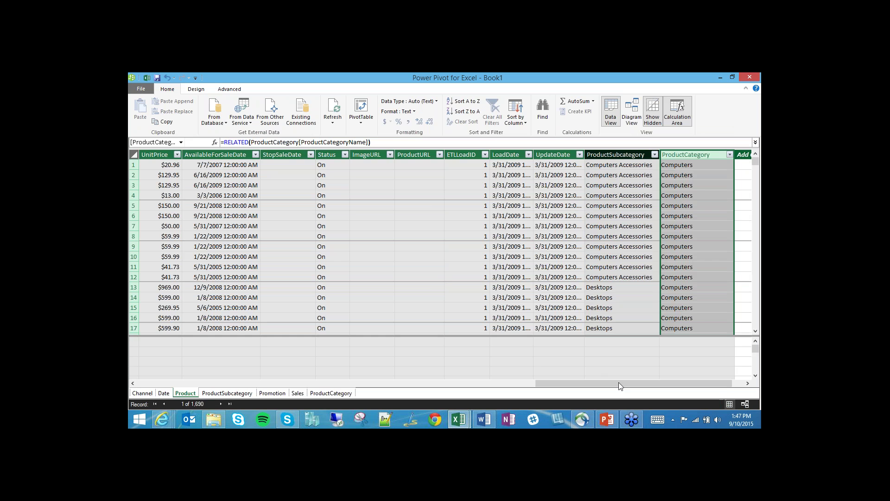
# - In the diagram, maximize the Product table and create a hierarchy from its ProductCategory column, named Product Hierarchy
pyautogui.click(750, 403)
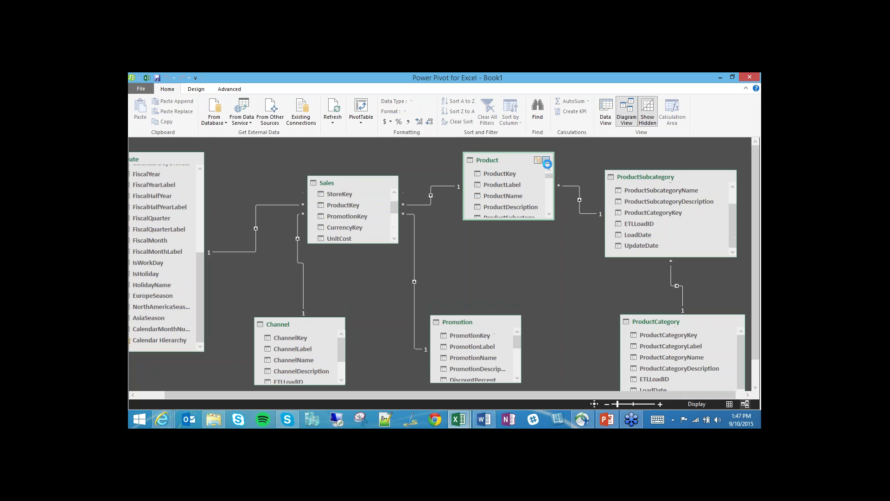
pyautogui.click(547, 162)
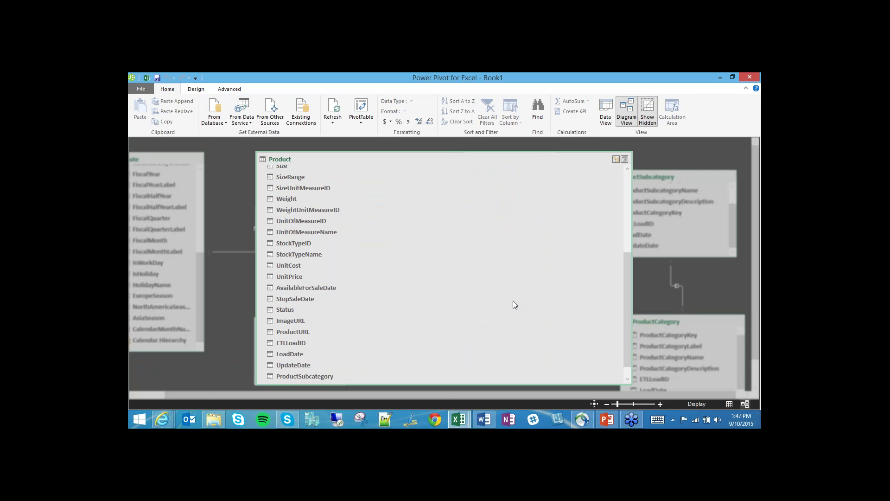
pyautogui.moveTo(628, 274); pyautogui.dragTo(628, 300)
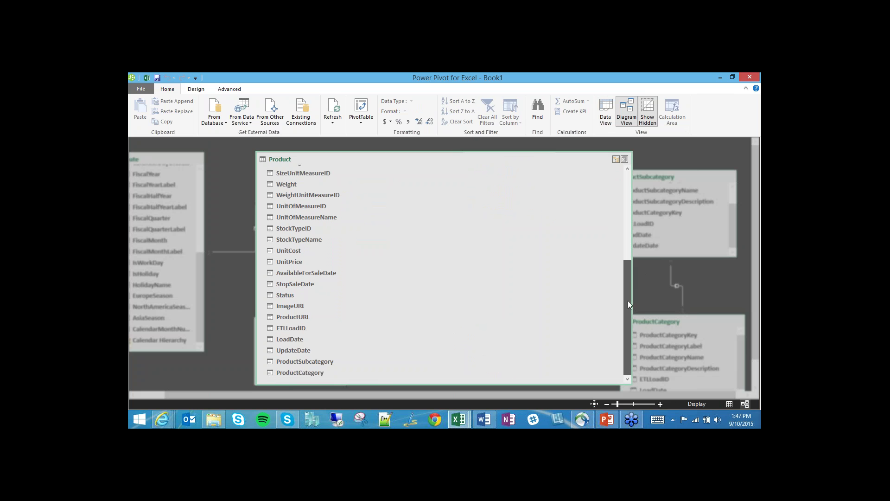
pyautogui.click(310, 373)
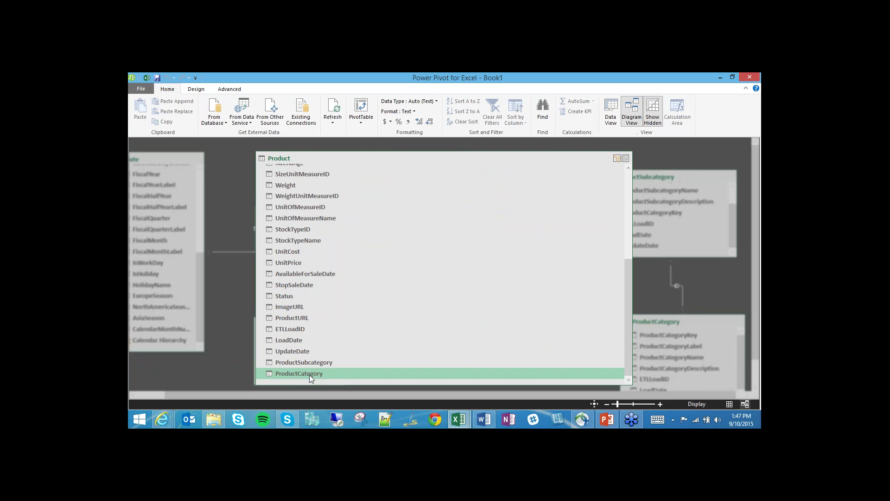
pyautogui.rightClick(285, 372)
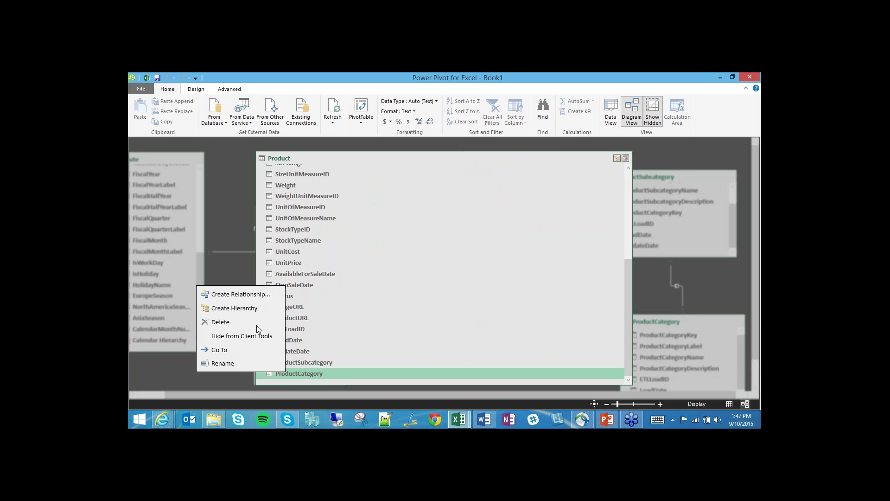
pyautogui.click(234, 308)
pyautogui.write('Product Hierarchy')
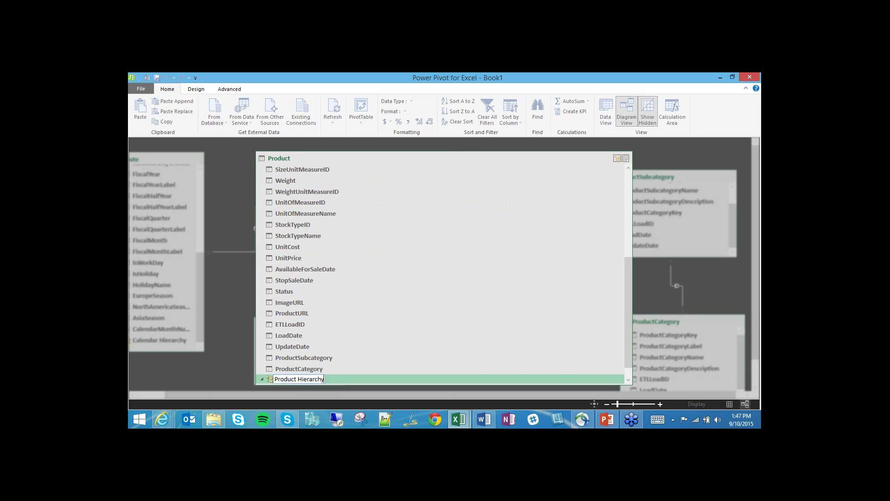
pyautogui.press('Return')
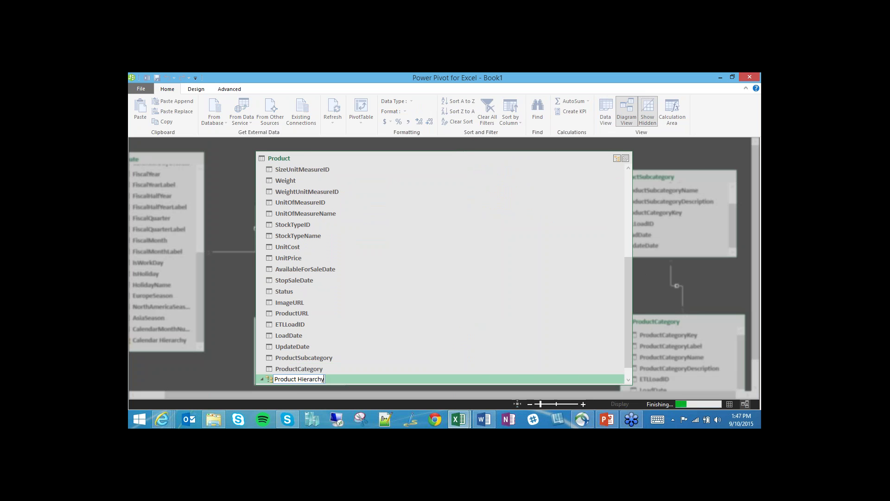
# - Add the ProductSubcategory and ProductName columns of the Product table to the Product Hierarchy
pyautogui.rightClick(300, 358)
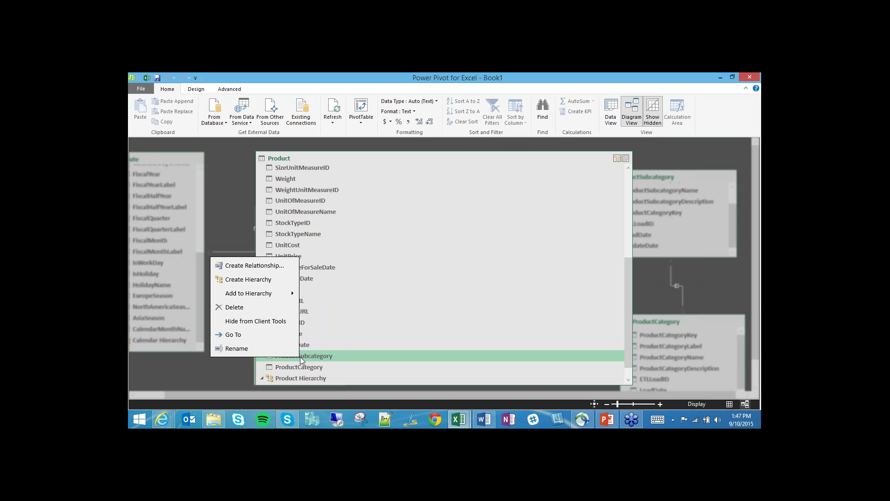
pyautogui.moveTo(283, 295)
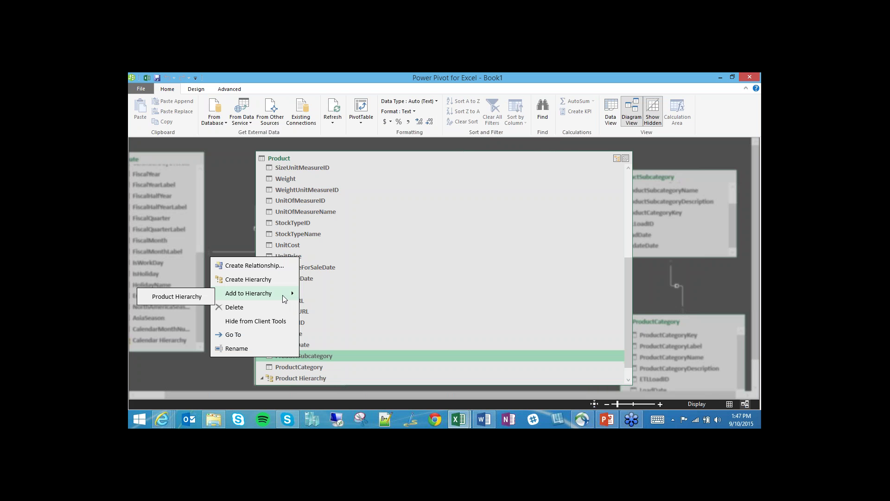
pyautogui.click(199, 297)
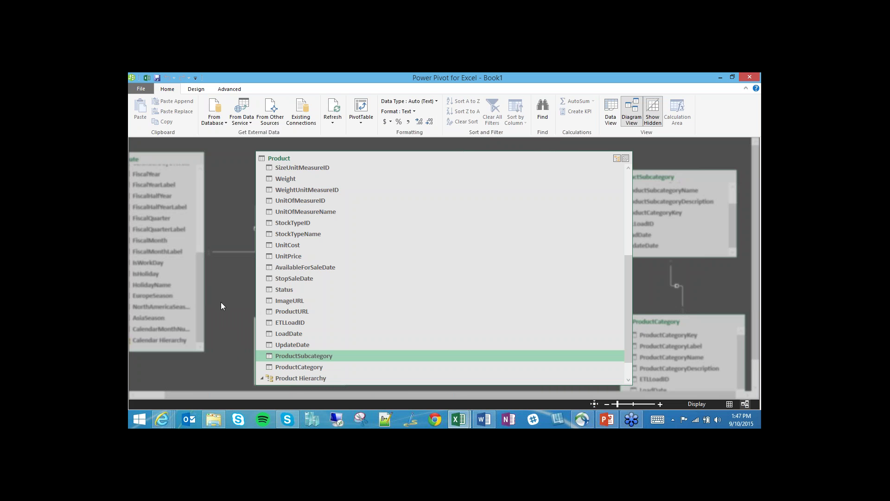
pyautogui.moveTo(627, 323); pyautogui.dragTo(619, 229)
pyautogui.rightClick(304, 195)
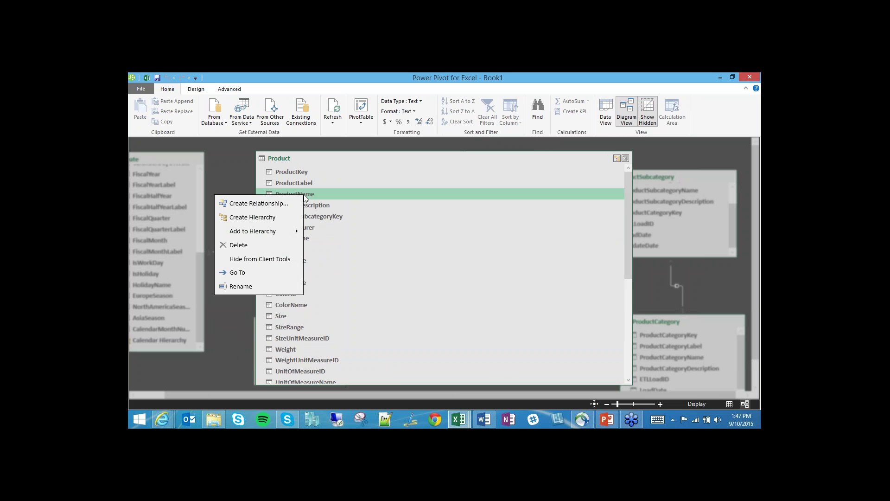
pyautogui.moveTo(294, 233)
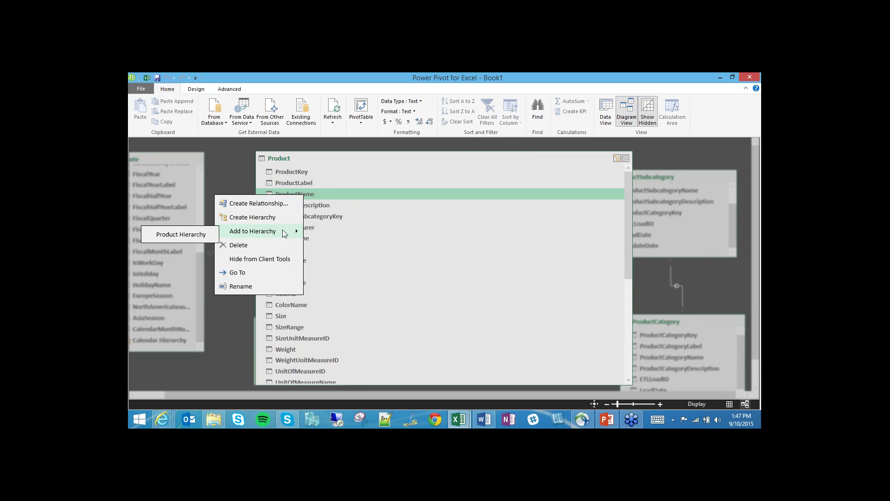
pyautogui.click(200, 235)
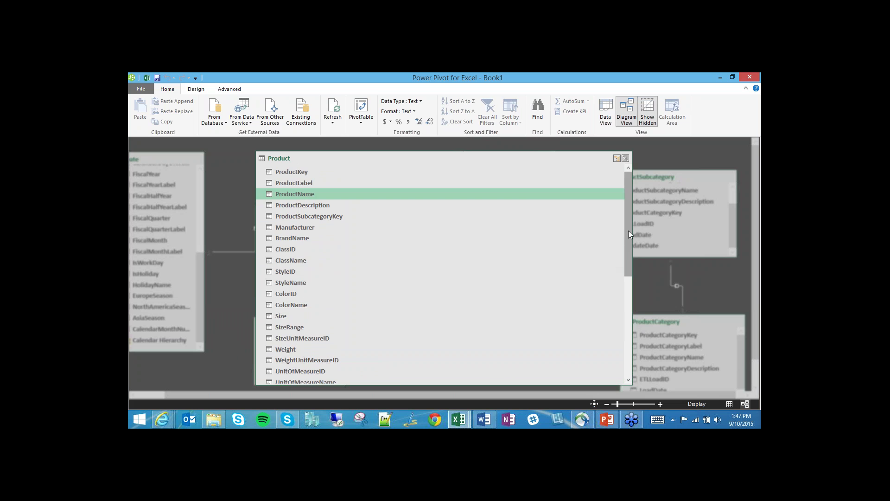
# - Check the level order of the Product Hierarchy and restore the Product table to its normal size in the diagram
pyautogui.moveTo(628, 230); pyautogui.dragTo(395, 359)
pyautogui.click(302, 352)
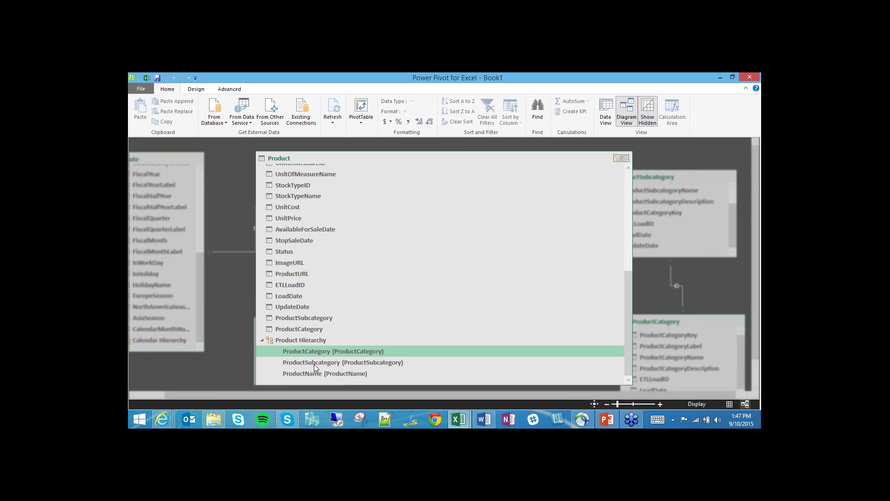
pyautogui.click(314, 364)
pyautogui.click(313, 372)
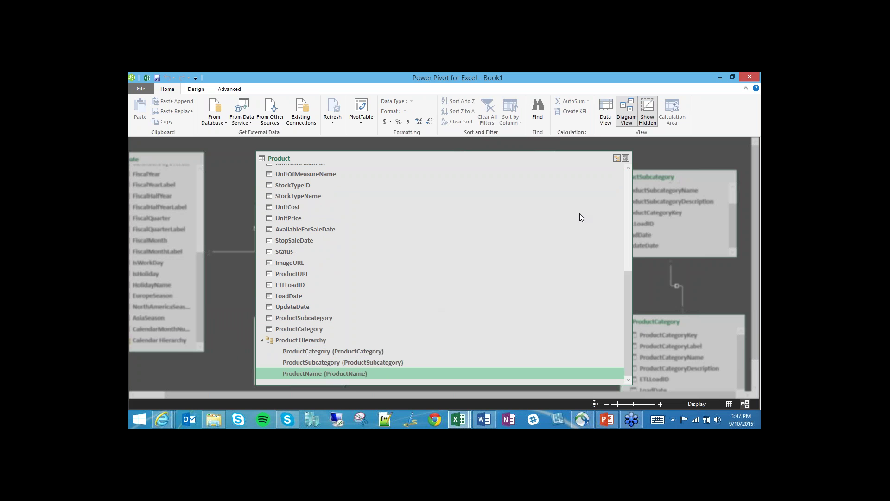
pyautogui.click(625, 159)
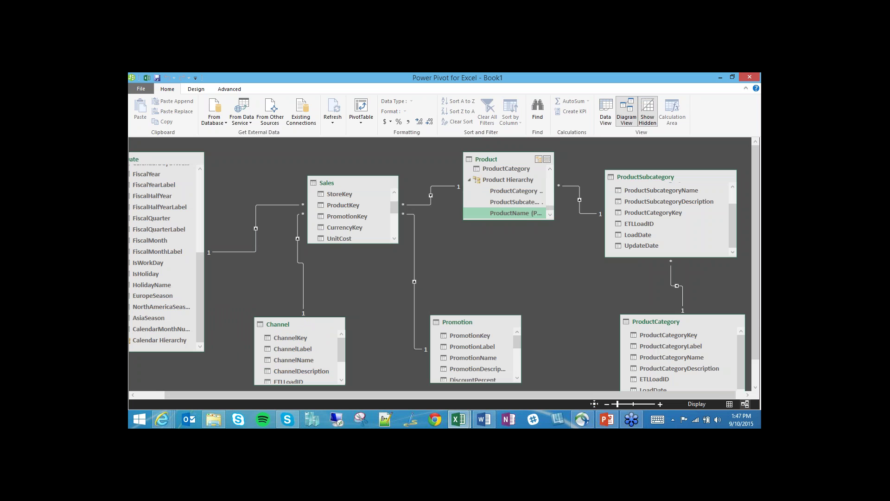
# - Switch to the Excel workbook and replace Calendar Hierarchy with Product Hierarchy in the PivotTable rows
pyautogui.moveTo(466, 422)
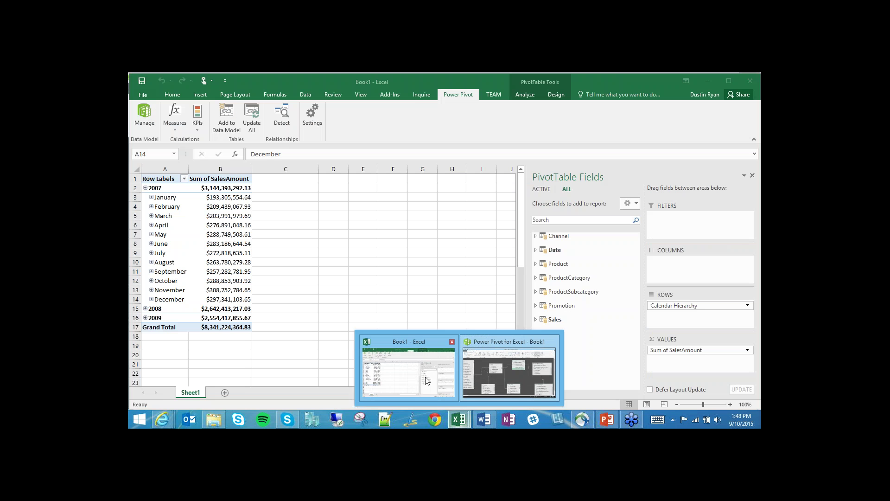
pyautogui.click(408, 367)
pyautogui.moveTo(673, 306); pyautogui.dragTo(444, 323)
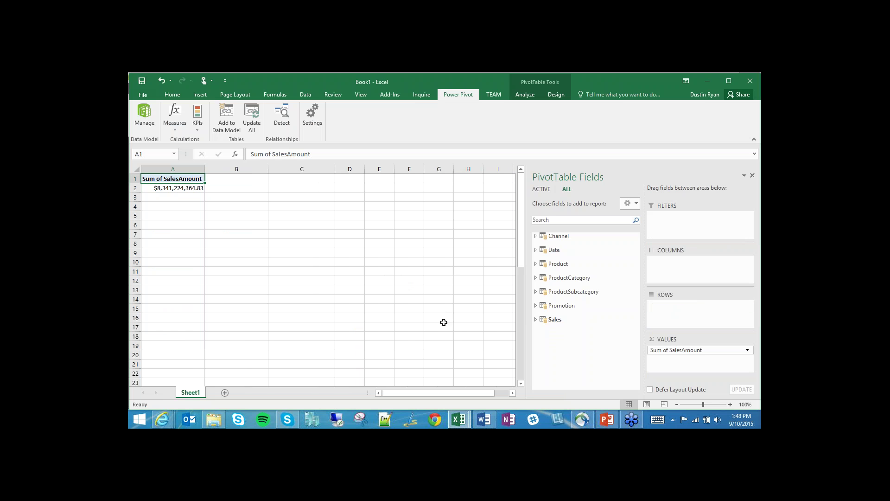
pyautogui.click(536, 264)
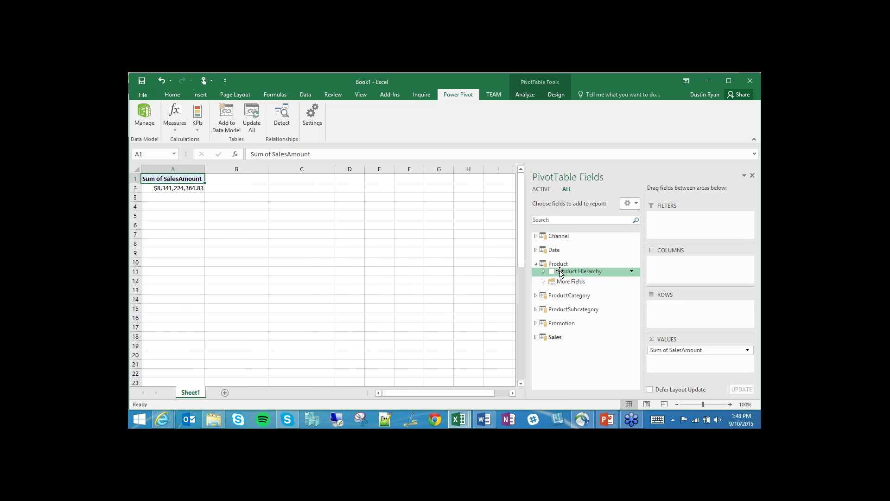
pyautogui.click(552, 271)
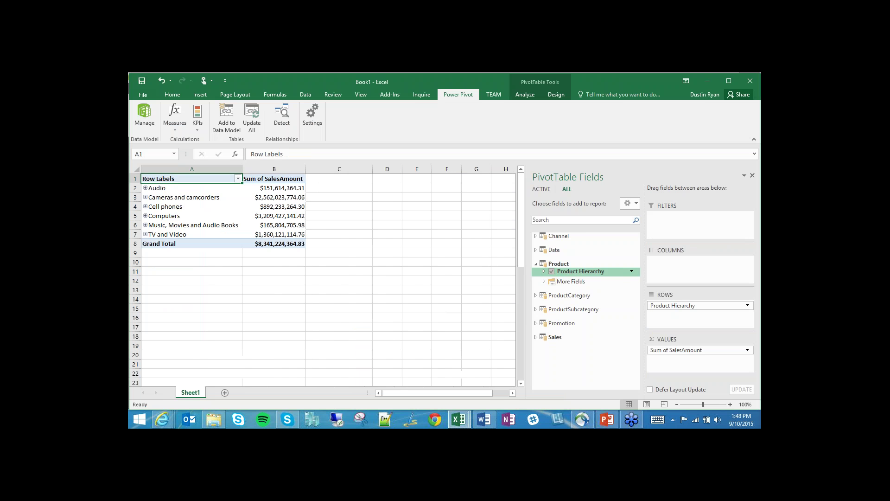
# - Expand Cameras and camcorders down to the Camcorders products to examine the levels, and collapse them again
pyautogui.click(145, 197)
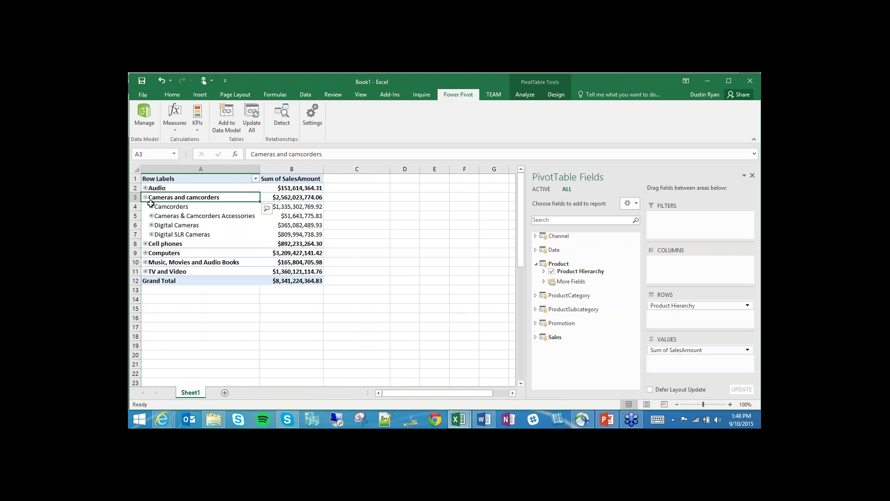
pyautogui.click(151, 204)
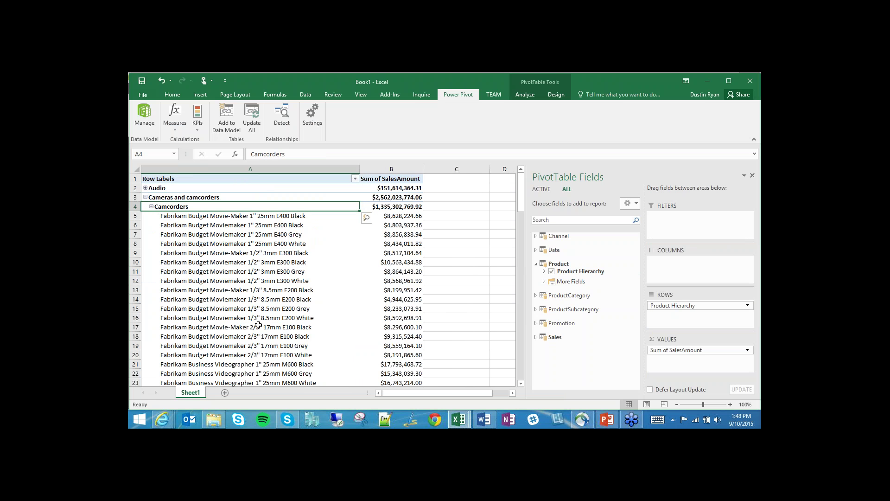
pyautogui.click(151, 206)
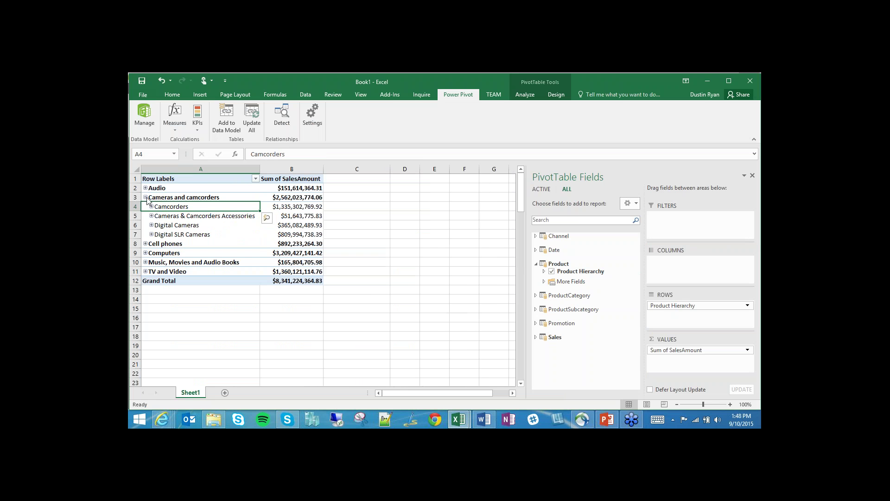
pyautogui.click(146, 197)
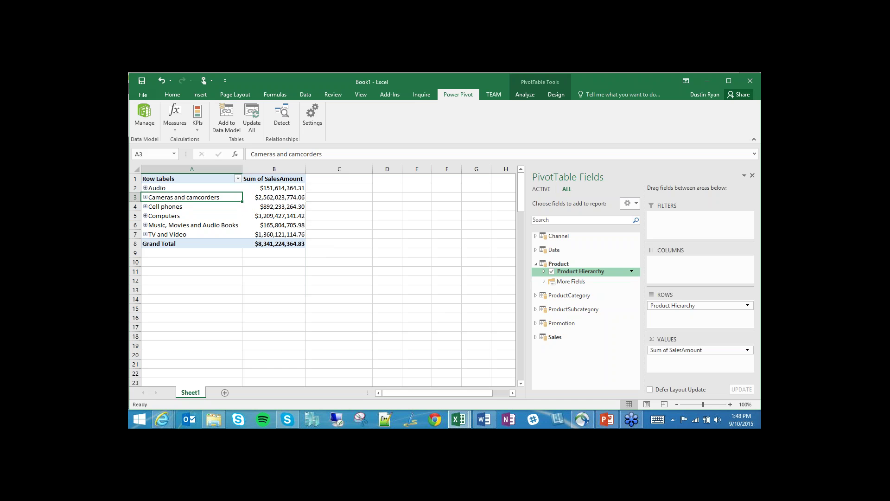
# - Place the Date table's Calendar Hierarchy in the PivotTable columns
pyautogui.click(535, 250)
pyautogui.moveTo(565, 261); pyautogui.dragTo(691, 269)
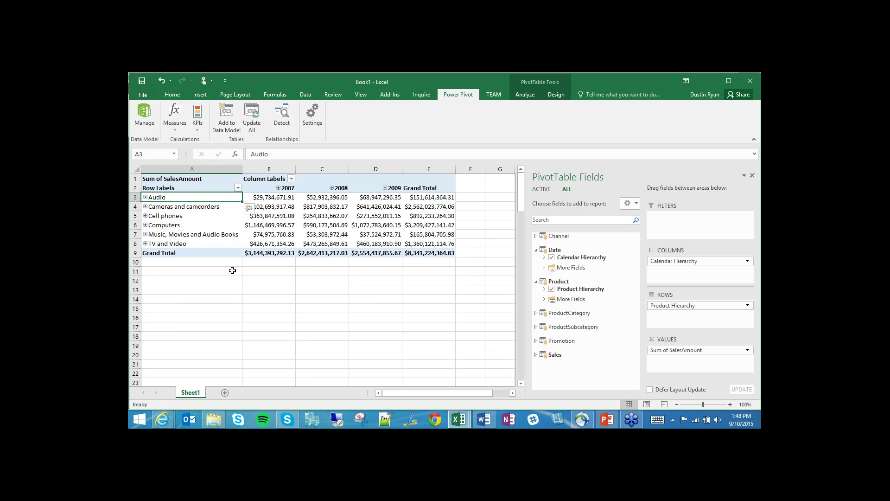
# - Examine daily January 2008 sales of the Home & Office Phones products under Cell phones, and collapse 2008 and Cell phones again
pyautogui.click(145, 216)
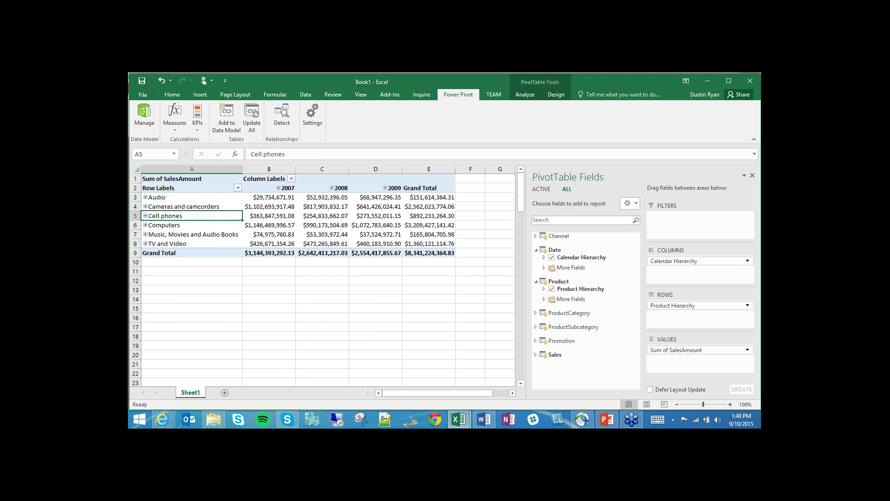
pyautogui.click(158, 235)
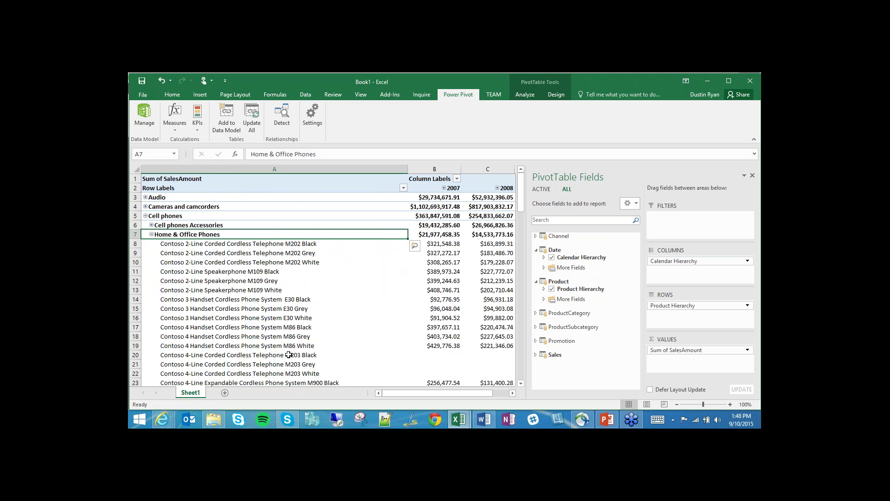
pyautogui.moveTo(431, 393)
pyautogui.mouseDown()
pyautogui.moveTo(456, 393)
pyautogui.moveTo(444, 394)
pyautogui.mouseUp()
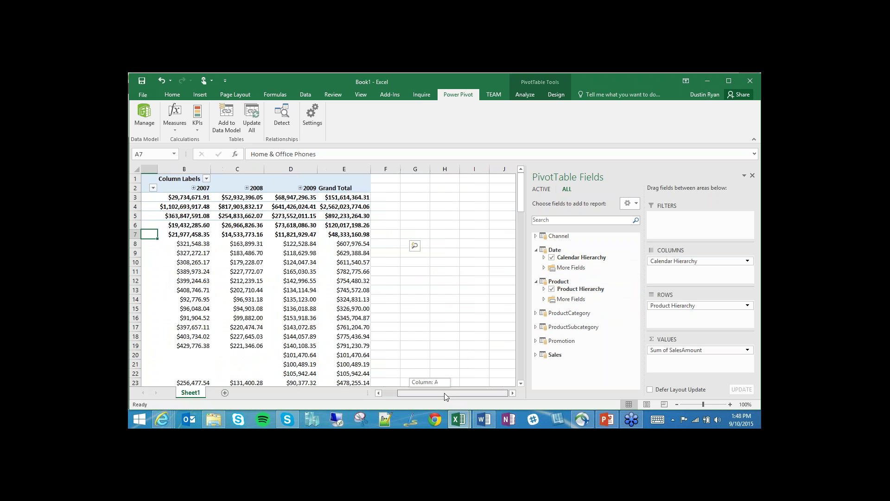
pyautogui.doubleClick(221, 189)
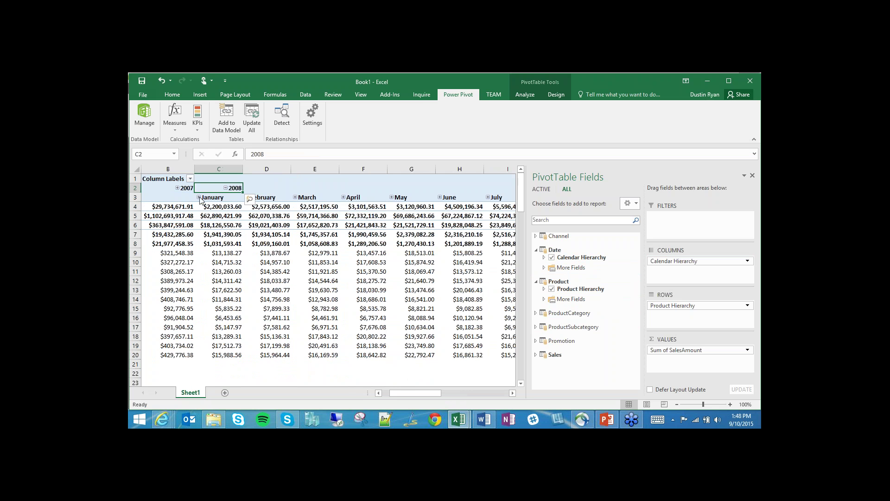
pyautogui.doubleClick(204, 197)
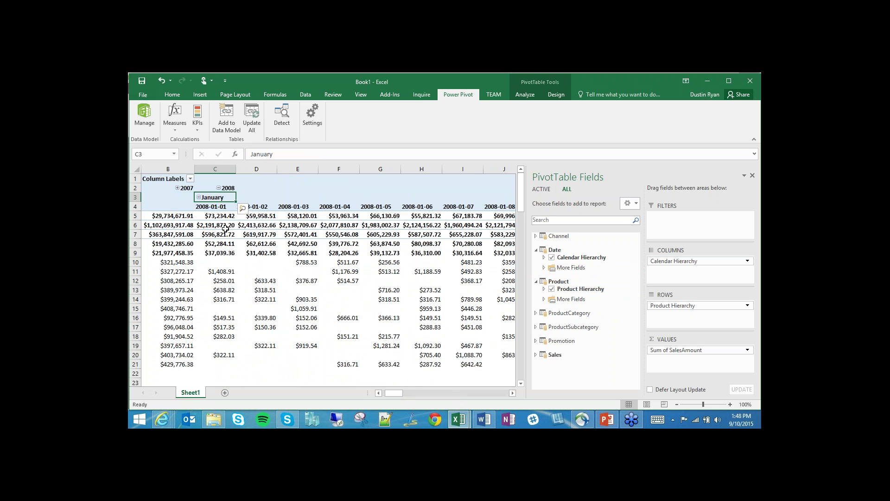
pyautogui.moveTo(226, 229); pyautogui.dragTo(225, 271)
pyautogui.moveTo(393, 394); pyautogui.dragTo(379, 394)
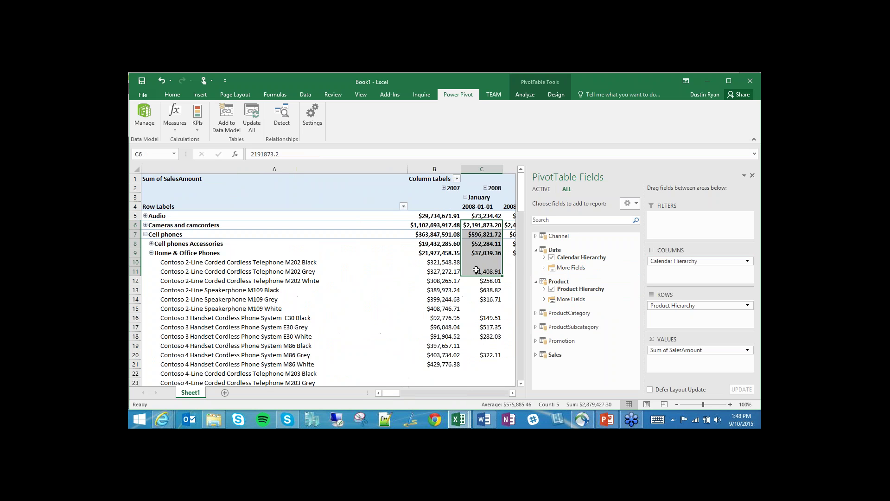
pyautogui.click(486, 189)
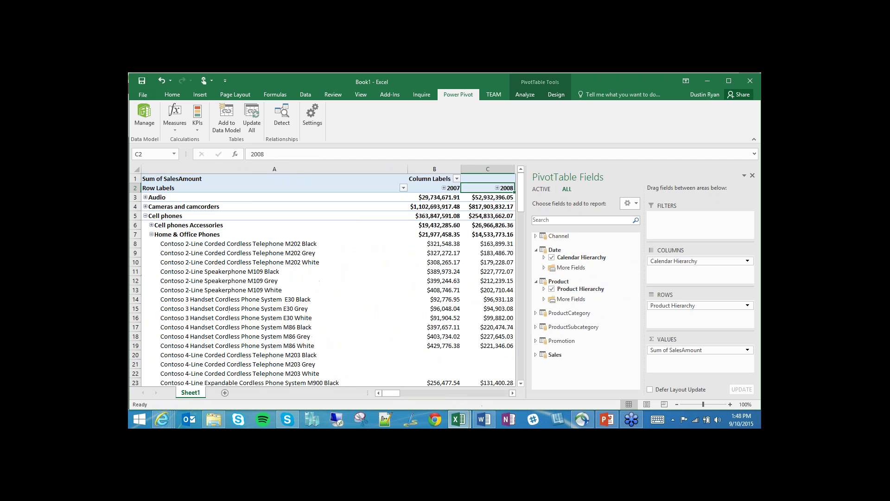
pyautogui.click(145, 216)
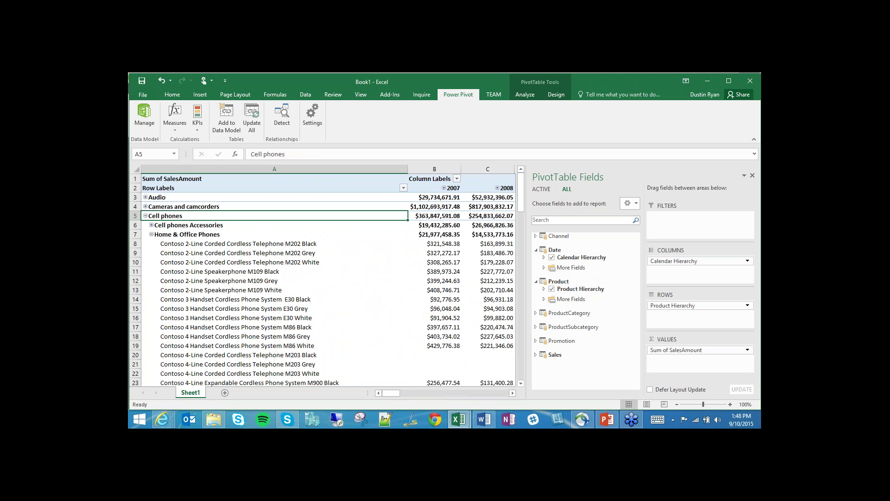
# - Switch back to the Power Pivot window and change the diagram to the data view
pyautogui.moveTo(457, 421)
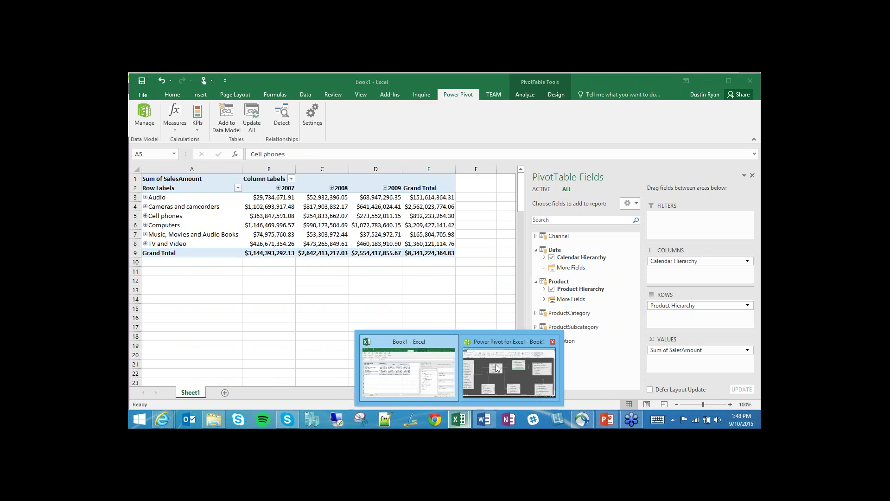
pyautogui.click(497, 369)
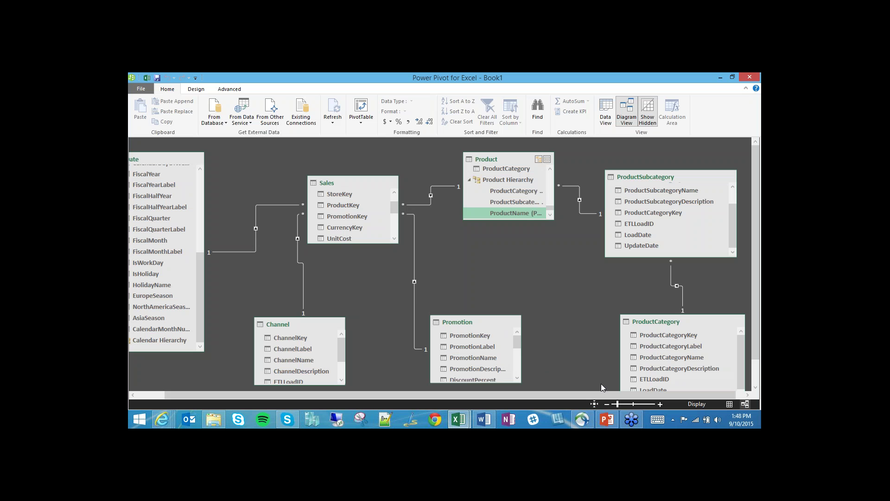
pyautogui.moveTo(601, 393); pyautogui.dragTo(573, 392)
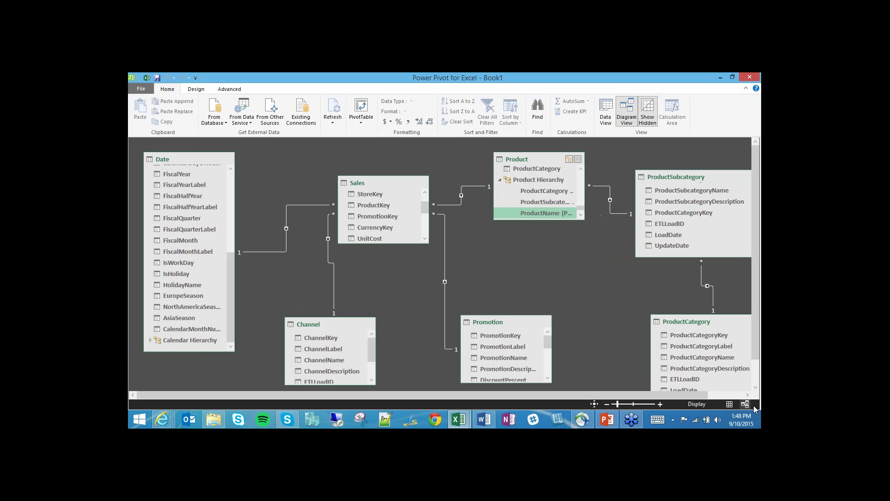
pyautogui.click(730, 404)
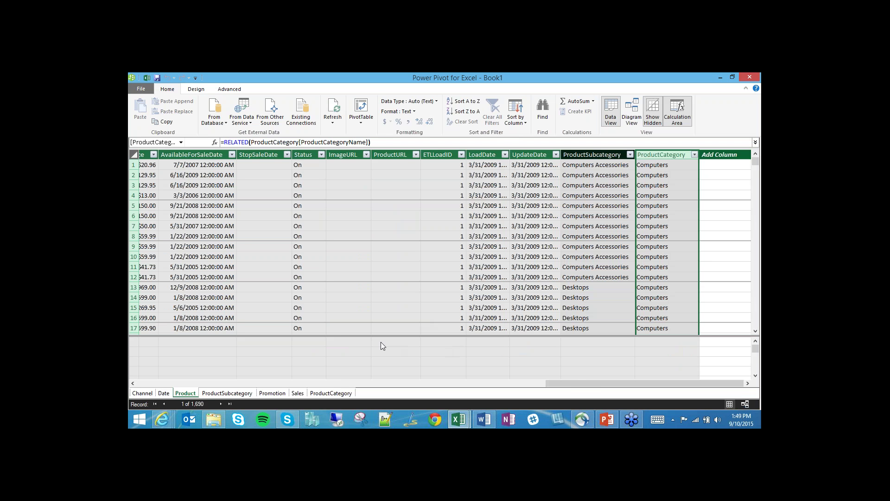
pyautogui.moveTo(573, 379); pyautogui.dragTo(441, 392)
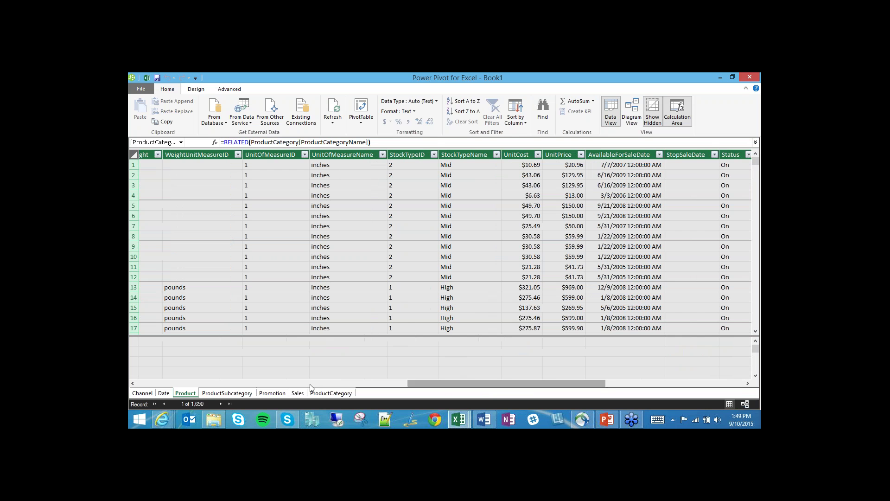
# - Open the Sales table and enlarge the calculation area beneath the SalesAmount column
pyautogui.click(297, 394)
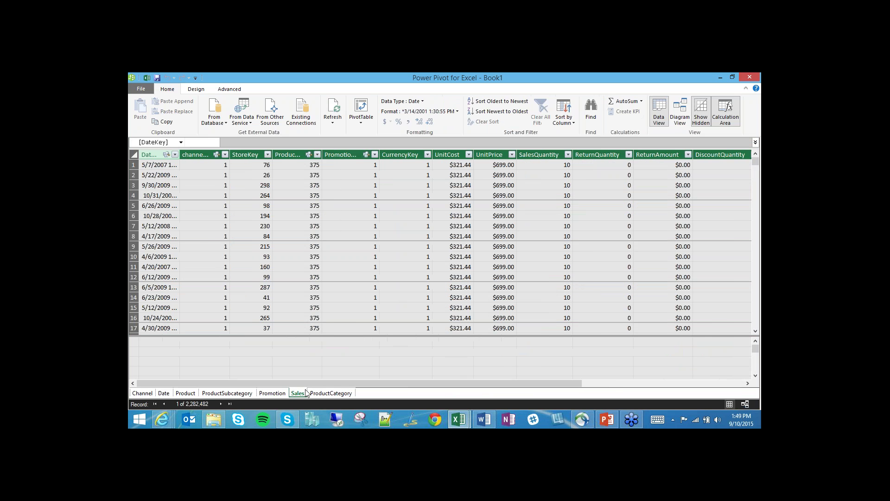
pyautogui.moveTo(306, 383); pyautogui.dragTo(474, 370)
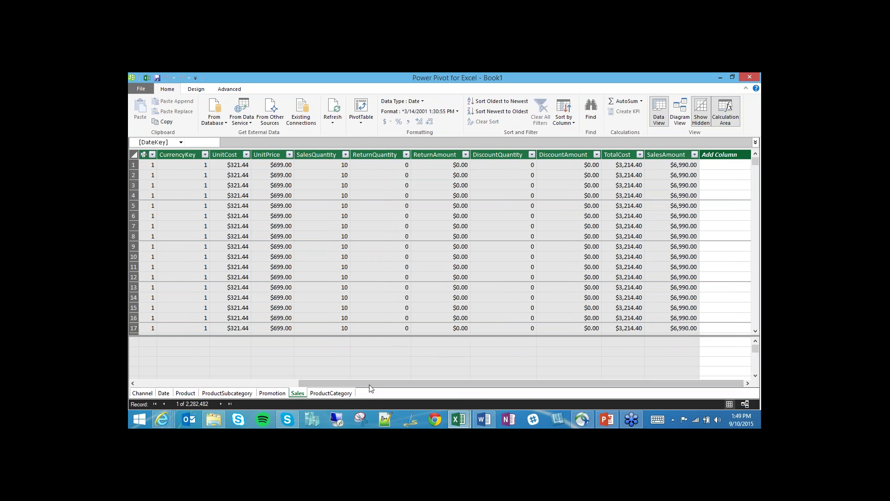
pyautogui.moveTo(368, 383); pyautogui.dragTo(343, 390)
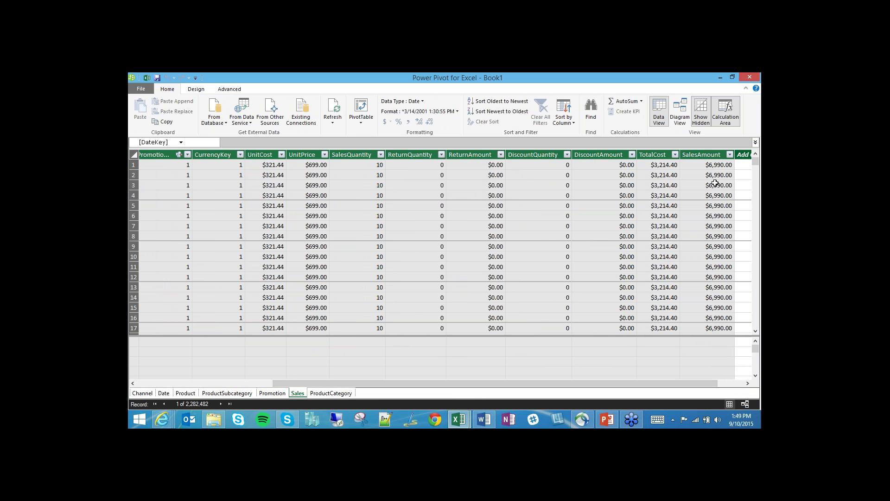
pyautogui.click(716, 155)
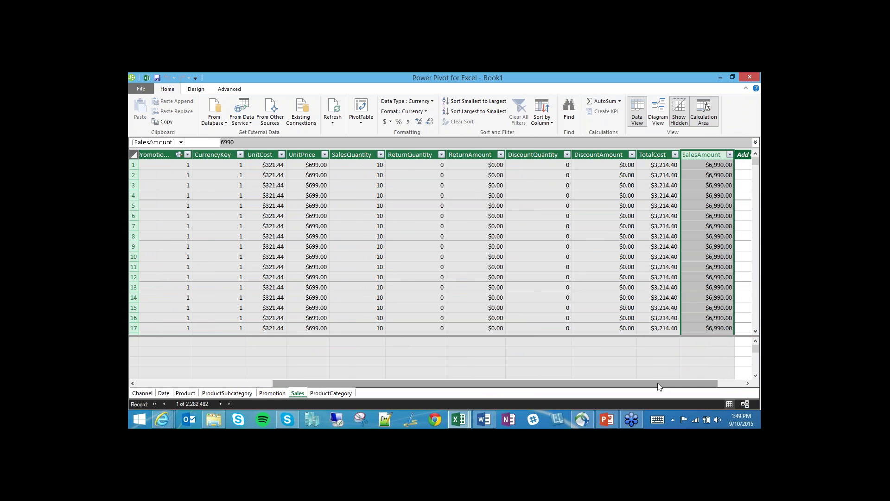
pyautogui.moveTo(657, 382); pyautogui.dragTo(684, 383)
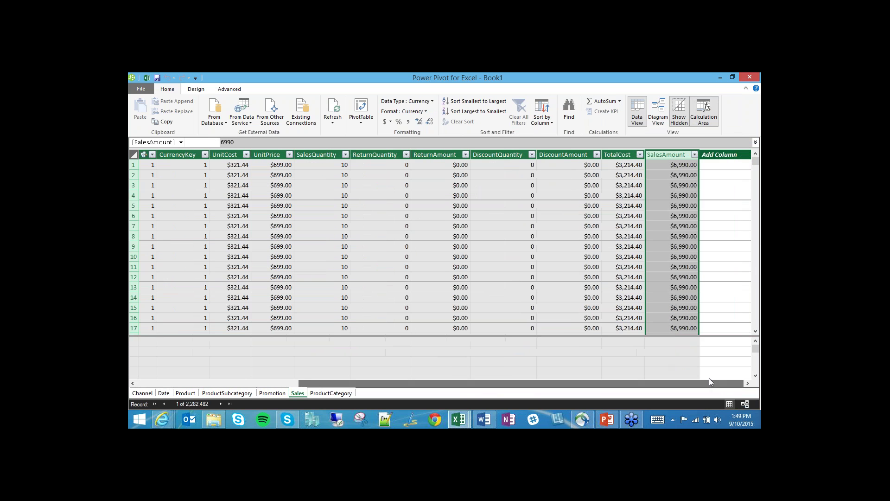
pyautogui.click(683, 344)
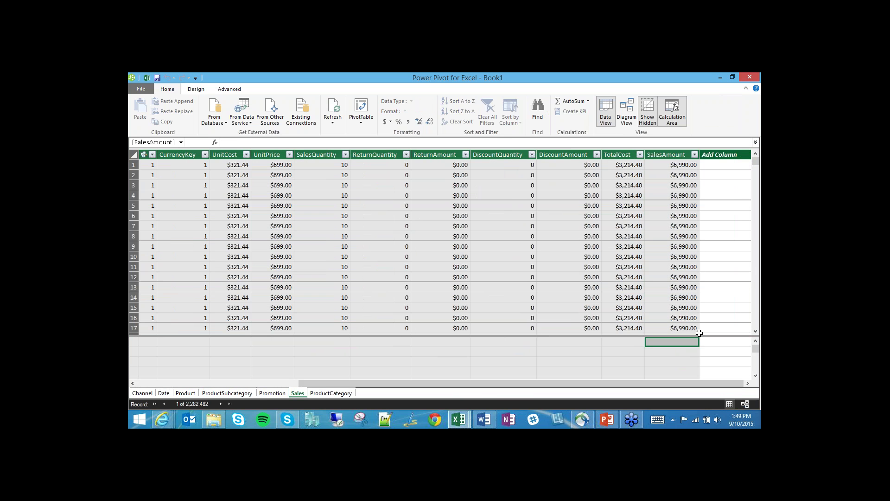
pyautogui.moveTo(682, 334); pyautogui.dragTo(678, 294)
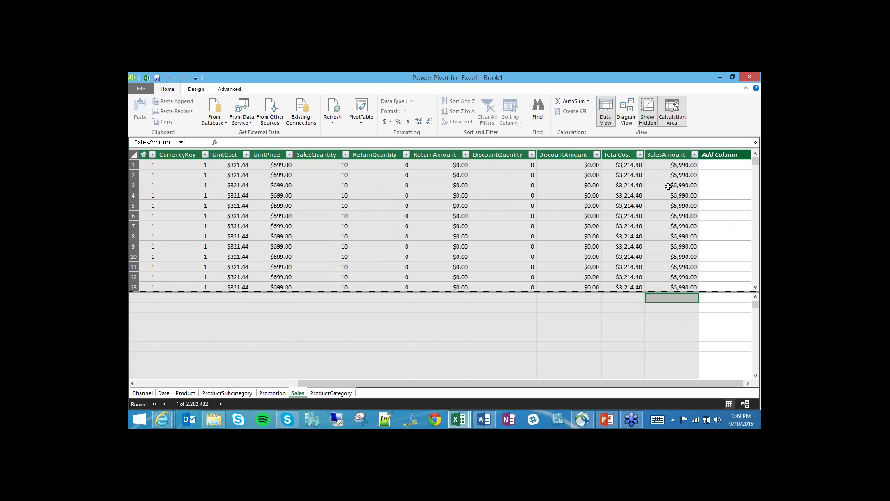
pyautogui.moveTo(668, 164); pyautogui.dragTo(670, 252)
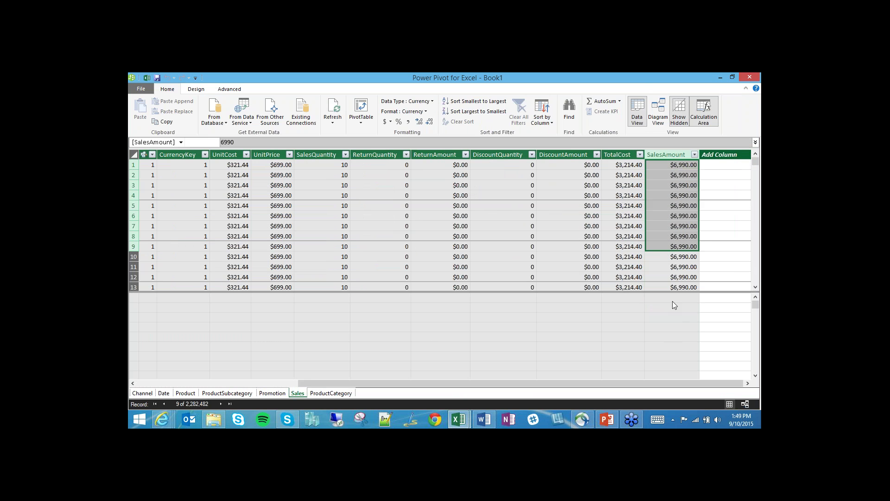
pyautogui.moveTo(674, 302); pyautogui.dragTo(674, 325)
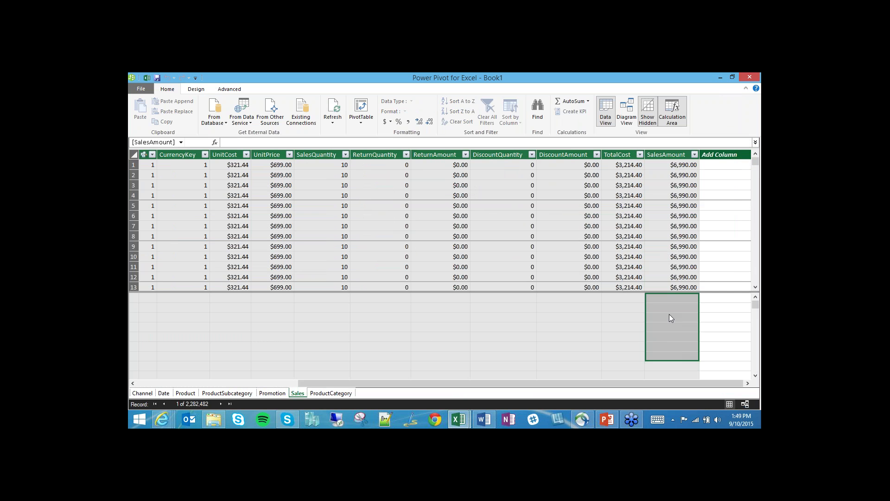
pyautogui.click(669, 317)
pyautogui.click(675, 300)
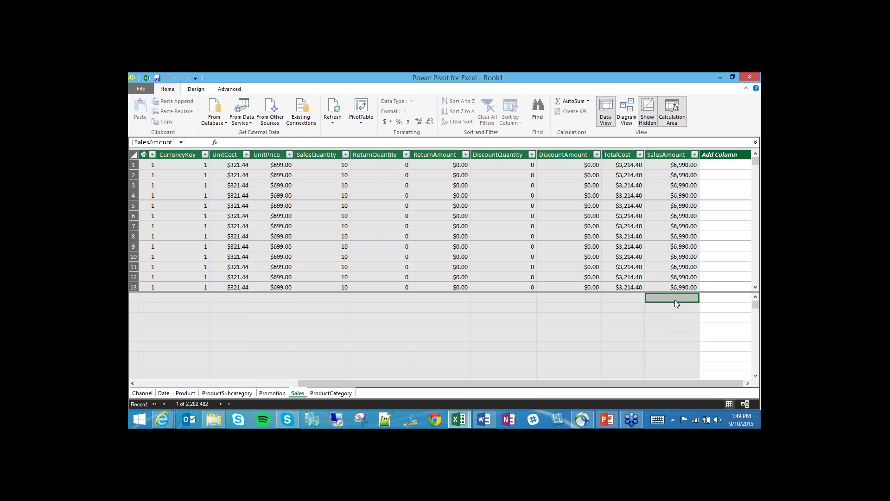
pyautogui.write('=')
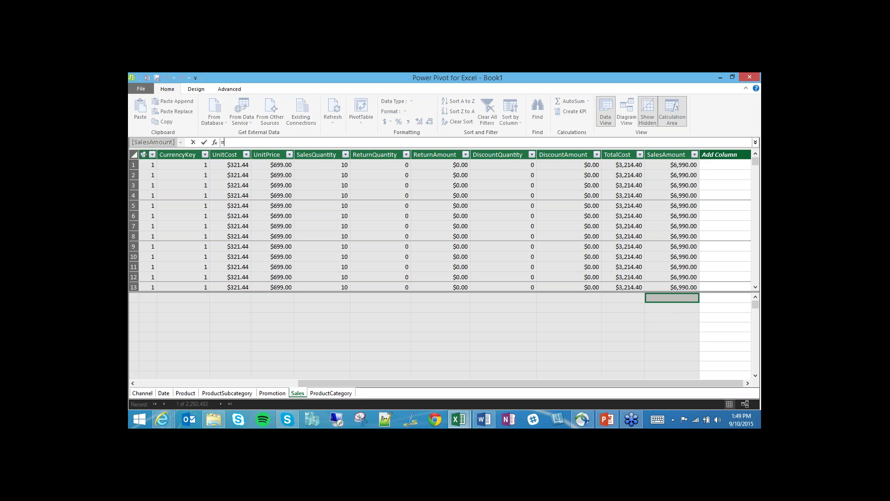
pyautogui.press('Return')
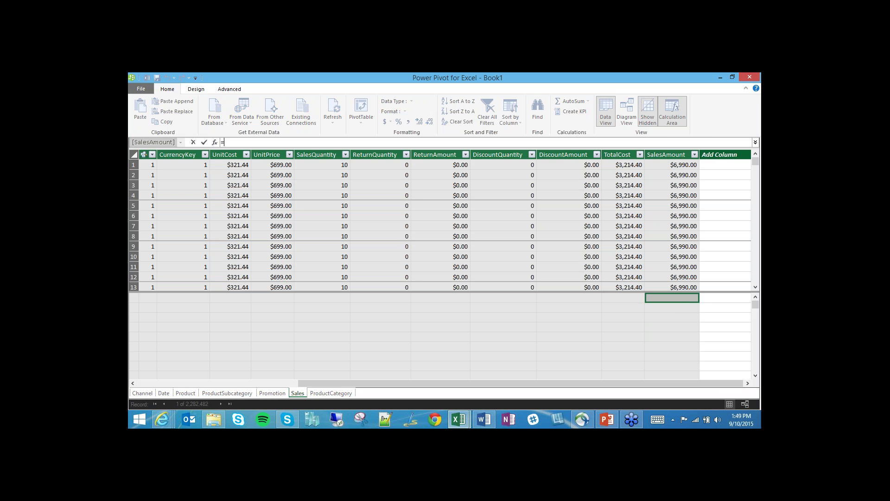
pyautogui.click(680, 297)
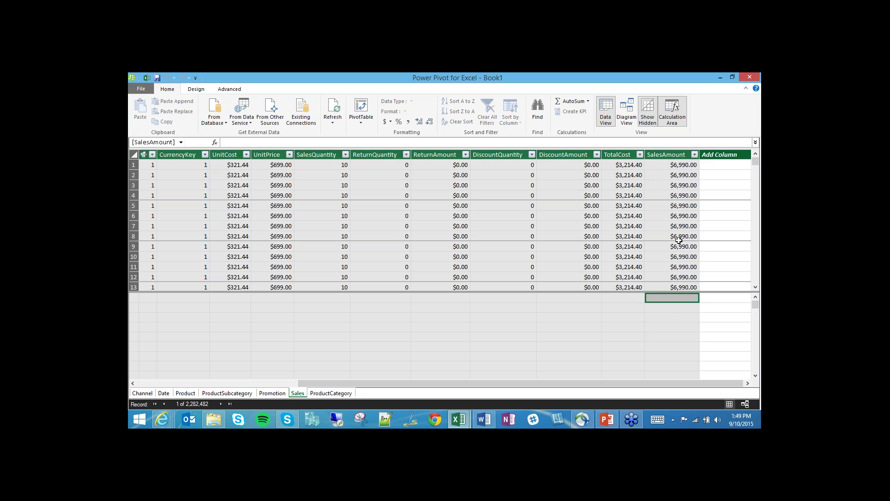
# - Add an AutoSum measure for the SalesAmount column and format it as $ English (United States) currency
pyautogui.click(675, 155)
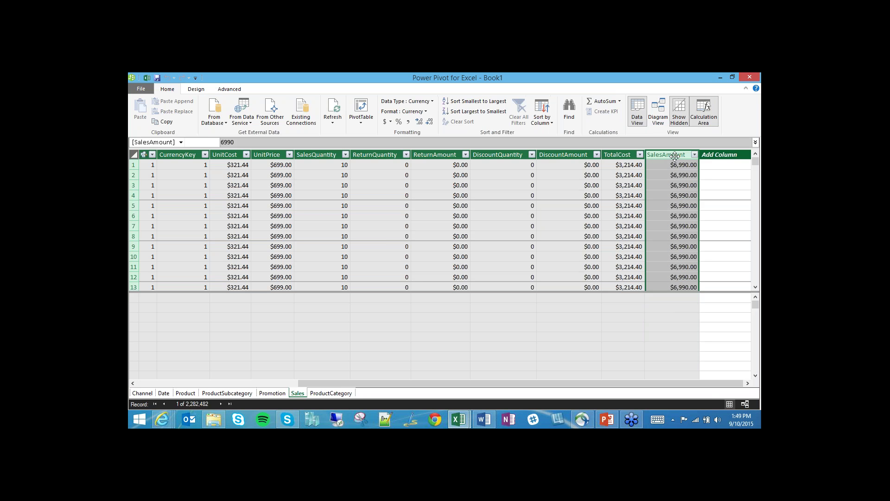
pyautogui.click(601, 102)
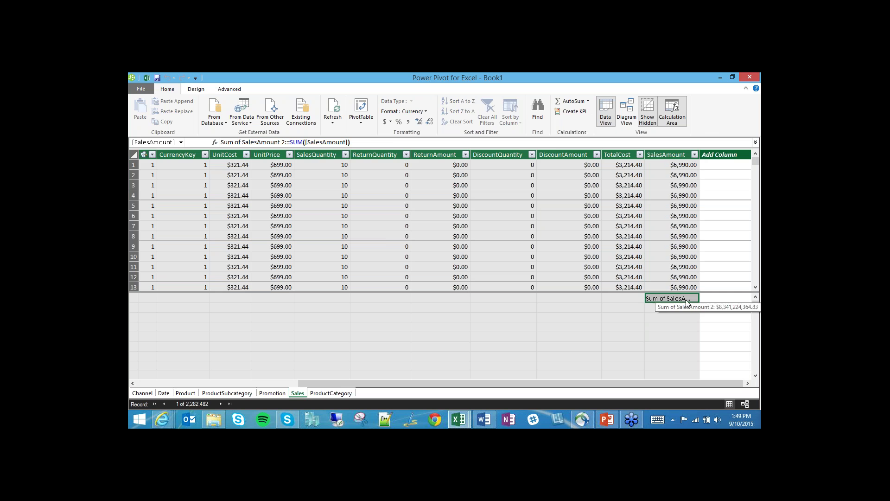
pyautogui.click(389, 122)
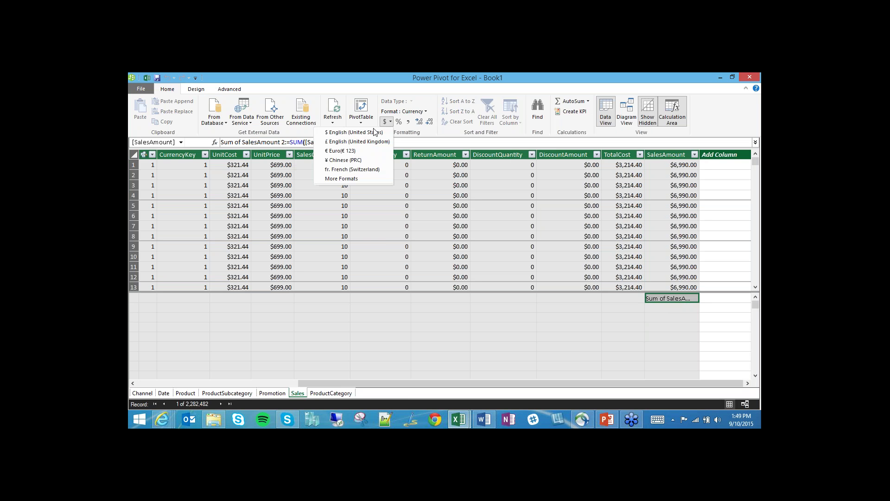
pyautogui.click(372, 132)
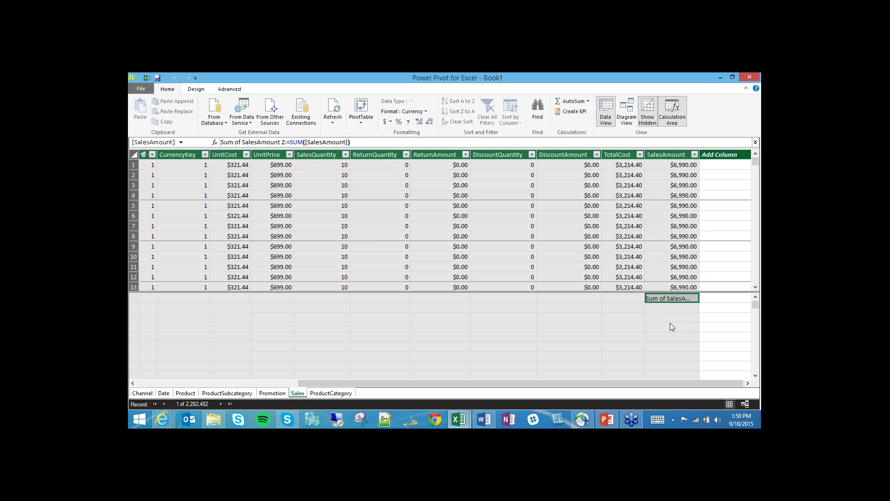
# - Add an AutoSum measure for the TotalCost column and format it as $ English (United States) currency
pyautogui.click(624, 297)
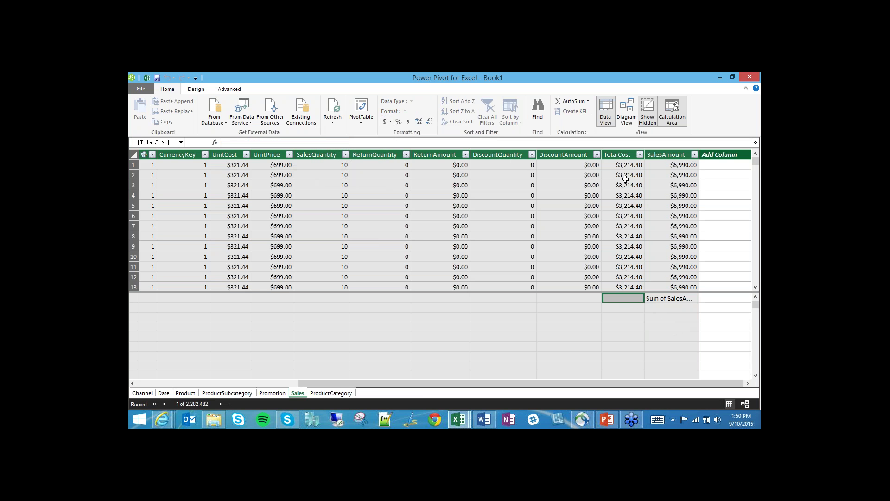
pyautogui.click(624, 154)
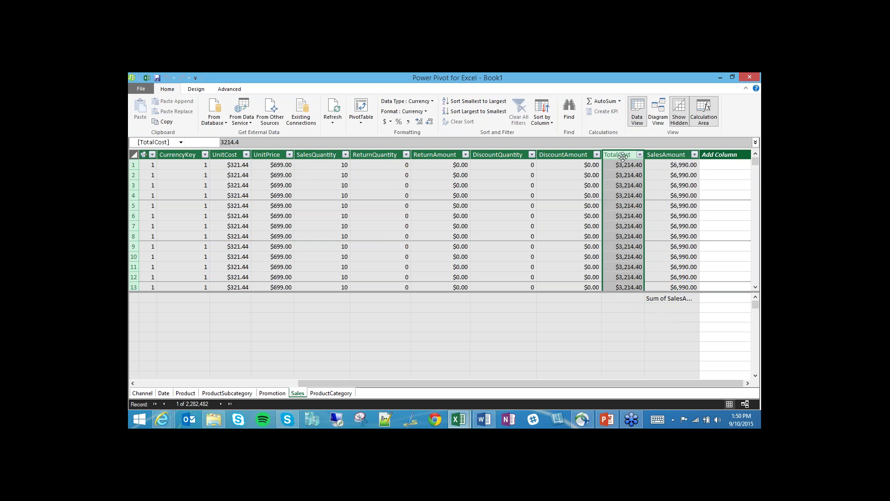
pyautogui.click(601, 102)
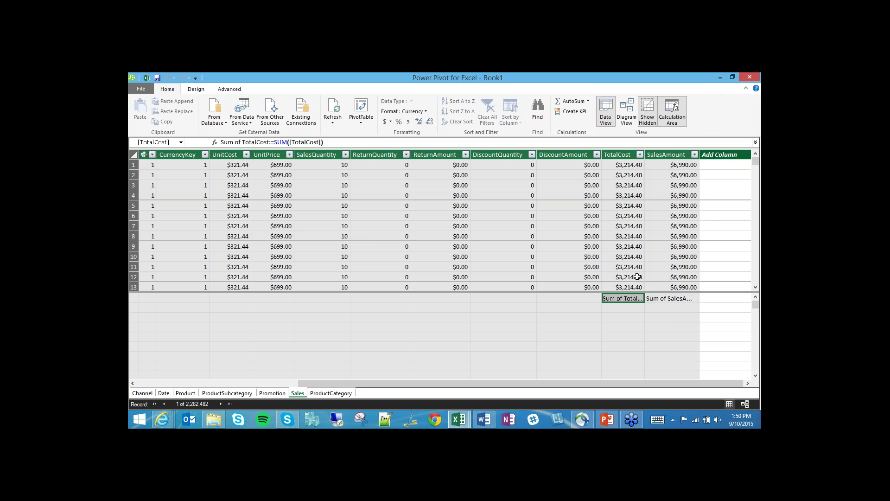
pyautogui.click(384, 123)
pyautogui.click(370, 134)
# - Widen the TotalCost column so more of its sum measure fits in the cell
pyautogui.click(652, 301)
pyautogui.click(625, 299)
pyautogui.moveTo(645, 158); pyautogui.dragTo(677, 159)
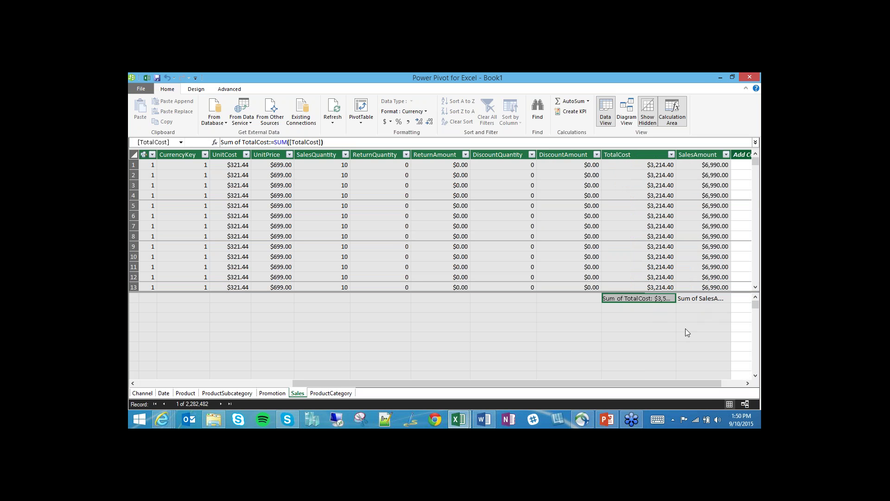
# - Create the measure =[Sum of SalesAmount 2]-[Sum of TotalCost] in the calculation area, two rows below the TotalCost sum
pyautogui.click(654, 318)
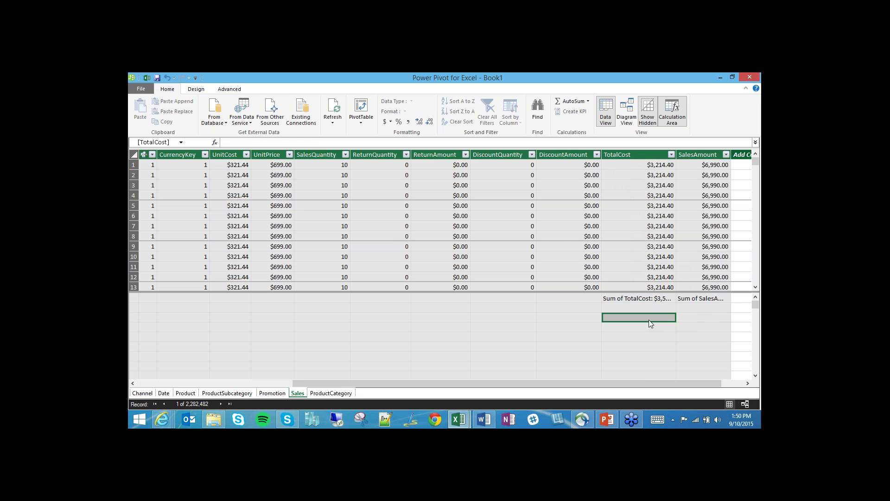
pyautogui.write('=')
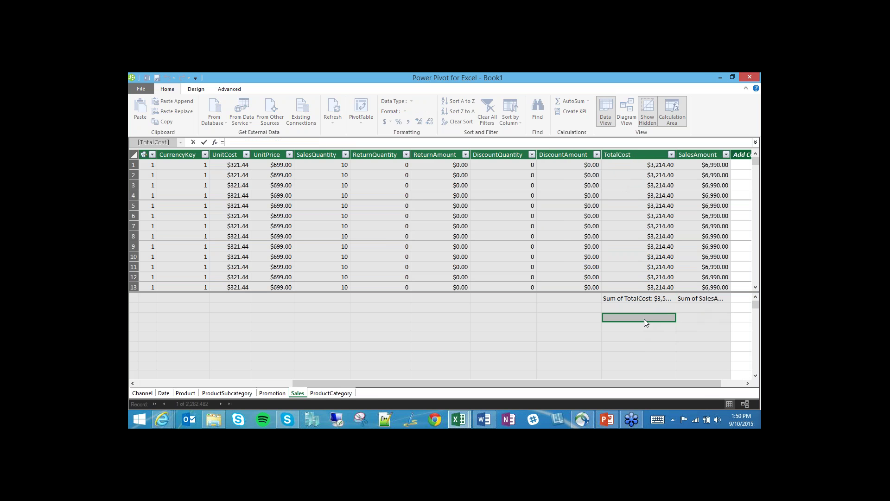
pyautogui.click(700, 297)
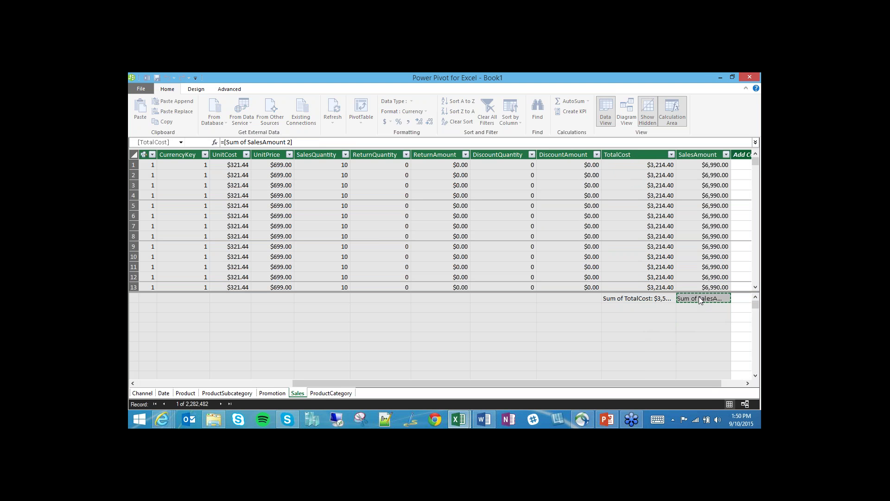
pyautogui.write('-')
pyautogui.click(646, 298)
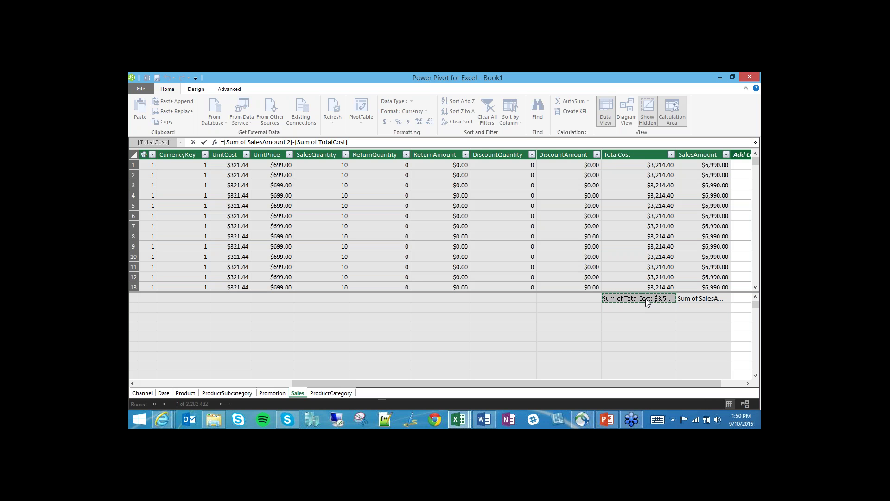
pyautogui.press('Return')
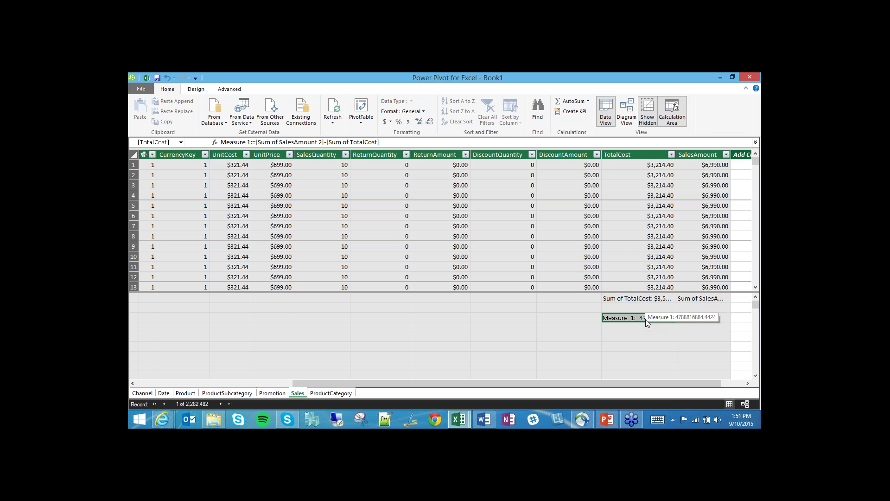
# - Rename the new difference measure from its default name to Profit
pyautogui.click(253, 142)
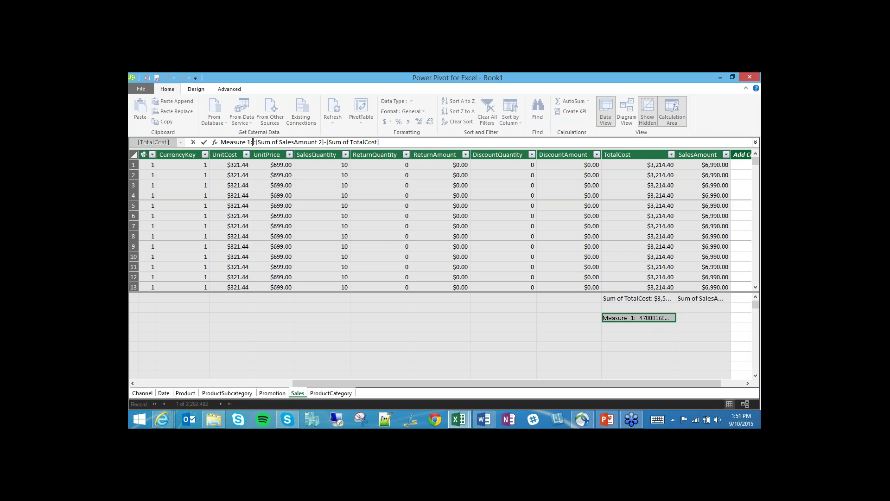
pyautogui.moveTo(251, 142); pyautogui.dragTo(219, 142)
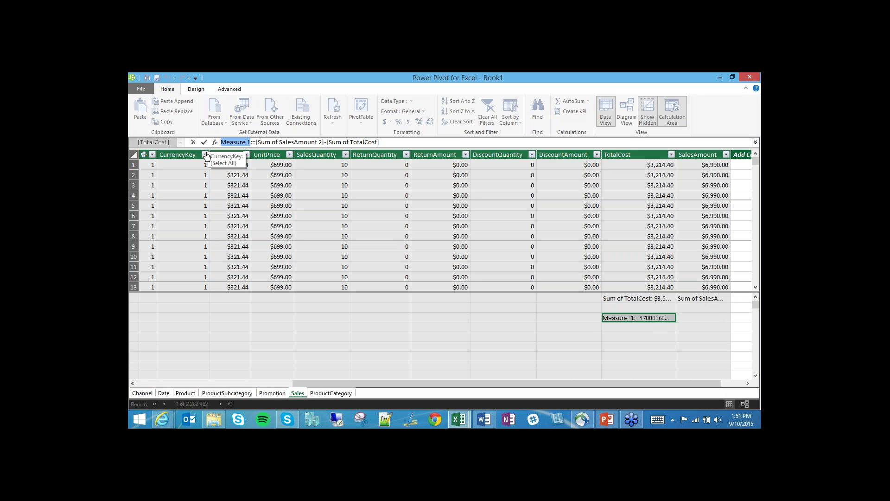
pyautogui.write('Profit')
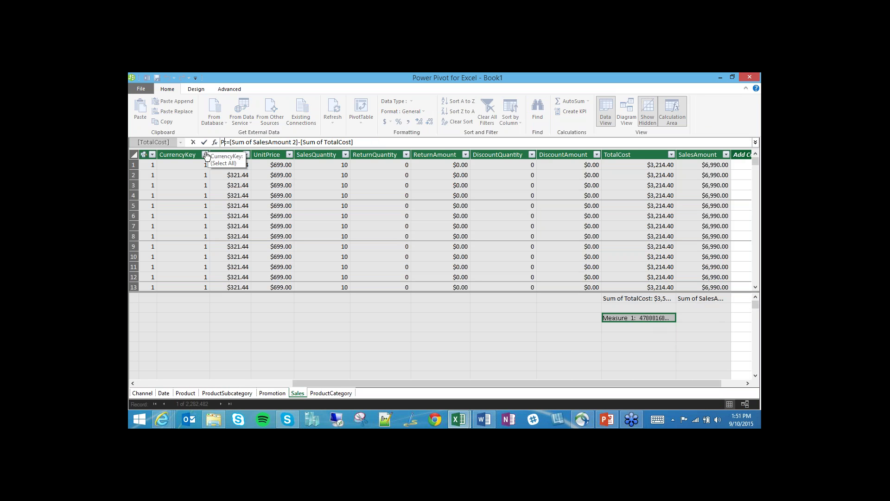
pyautogui.press('Return')
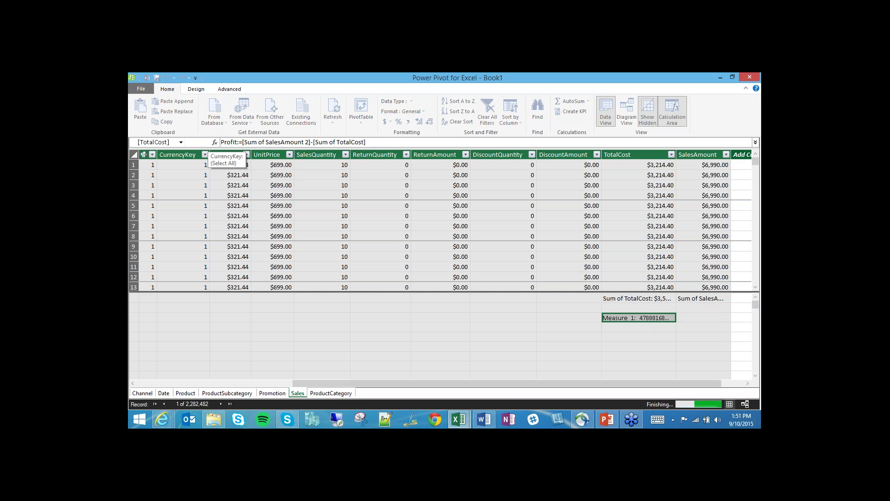
# - Widen the TotalCost column further and format the Profit measure as $ English (United States) currency
pyautogui.click(629, 327)
pyautogui.click(629, 319)
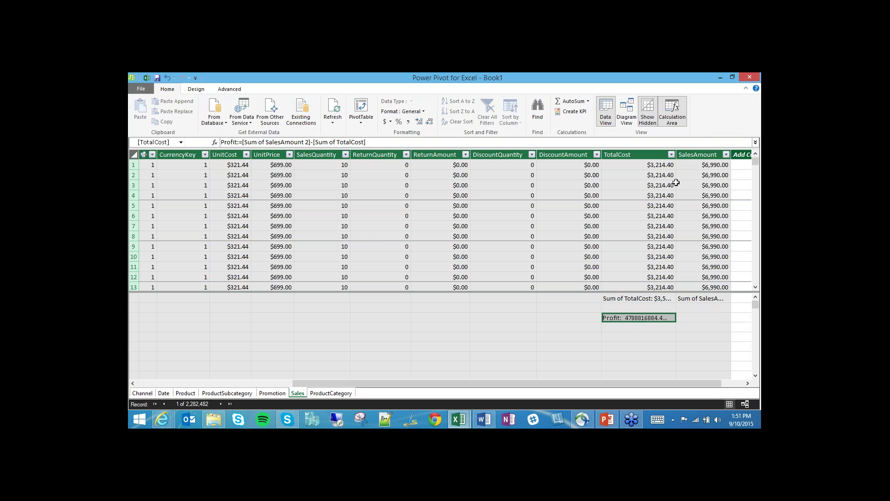
pyautogui.moveTo(676, 160); pyautogui.dragTo(693, 224)
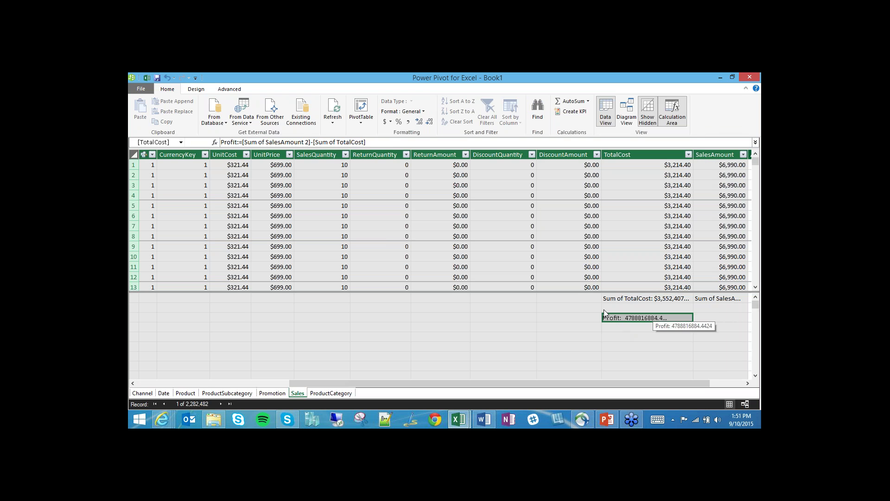
pyautogui.click(391, 122)
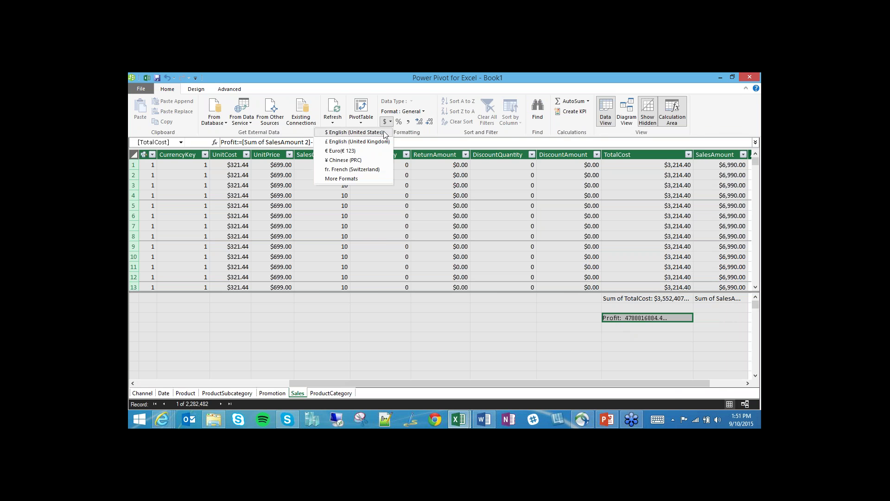
pyautogui.click(353, 133)
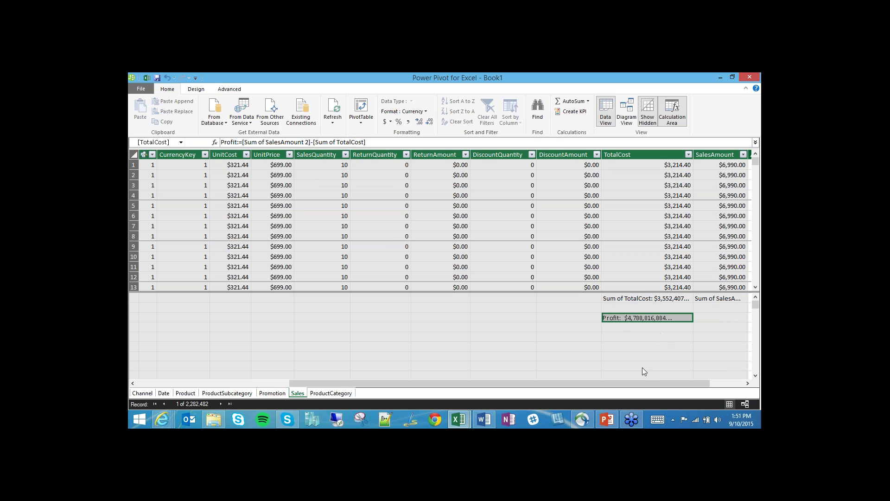
pyautogui.click(636, 328)
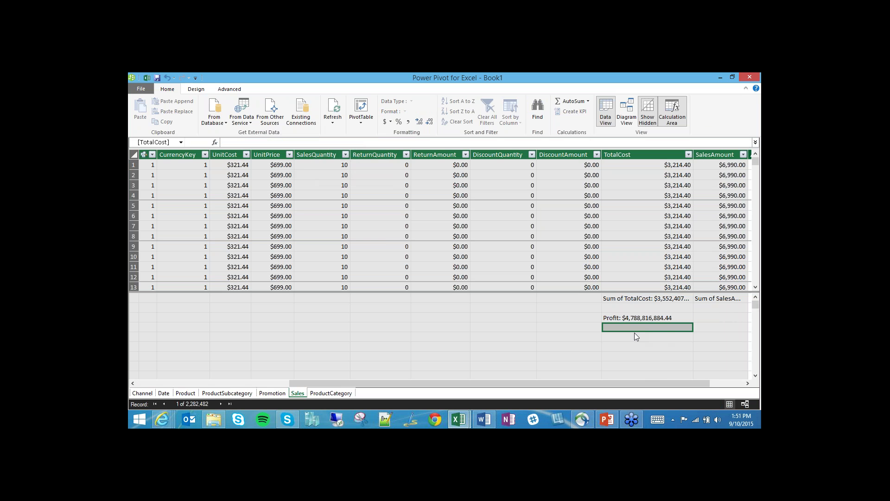
# - Create the measure =DIVIDE([Profit],[Sum of SalesAmount 2]) in the calculation area cell directly below the Profit measure
pyautogui.write('=')
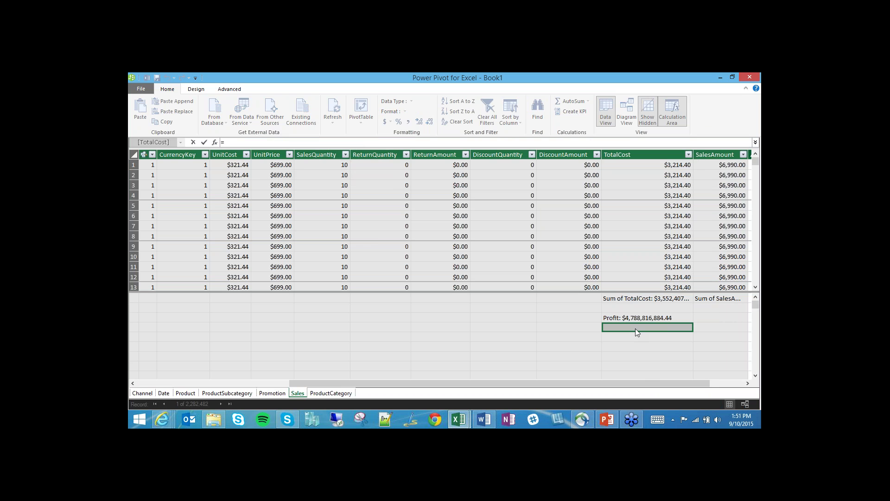
pyautogui.write('DIVIDE(')
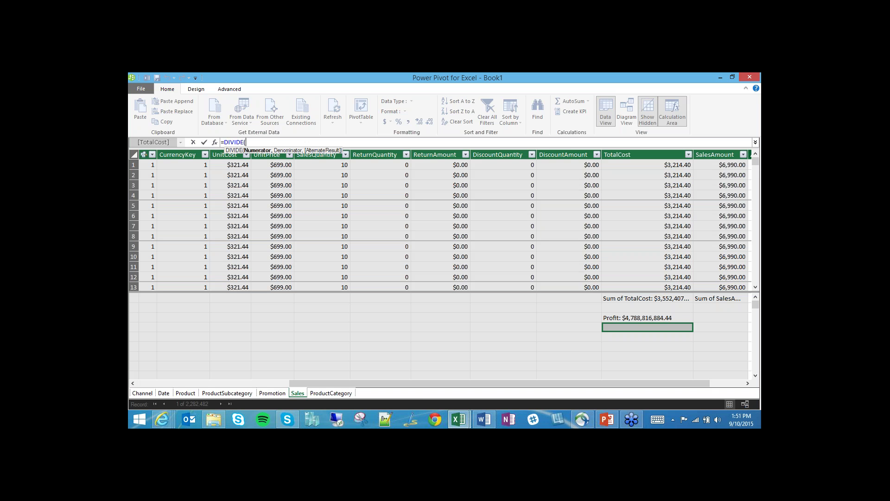
pyautogui.click(635, 317)
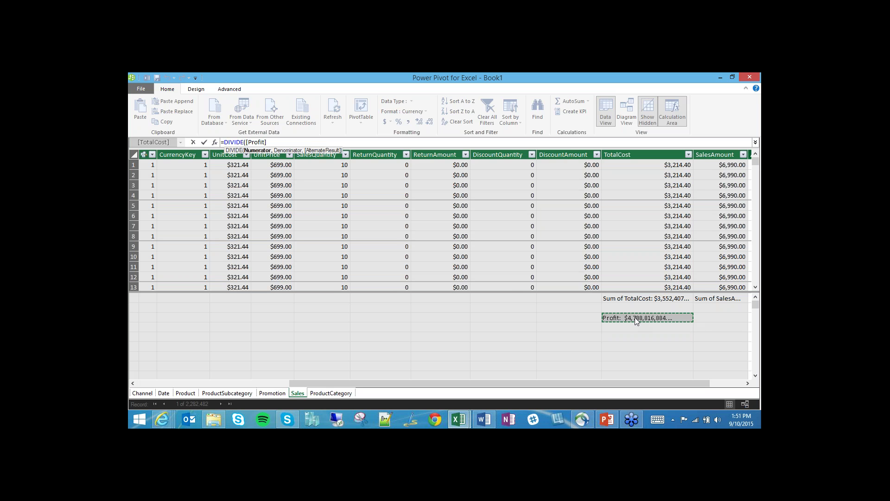
pyautogui.write(',')
pyautogui.click(722, 300)
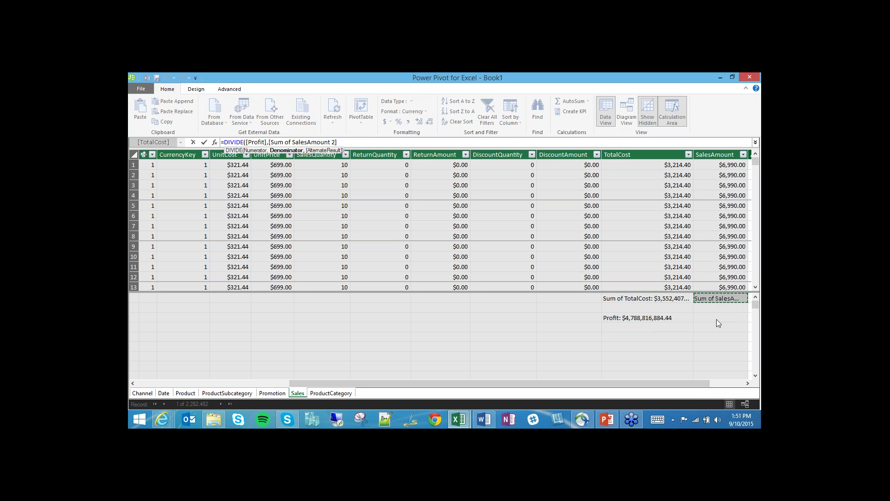
pyautogui.write(')')
pyautogui.press('Return')
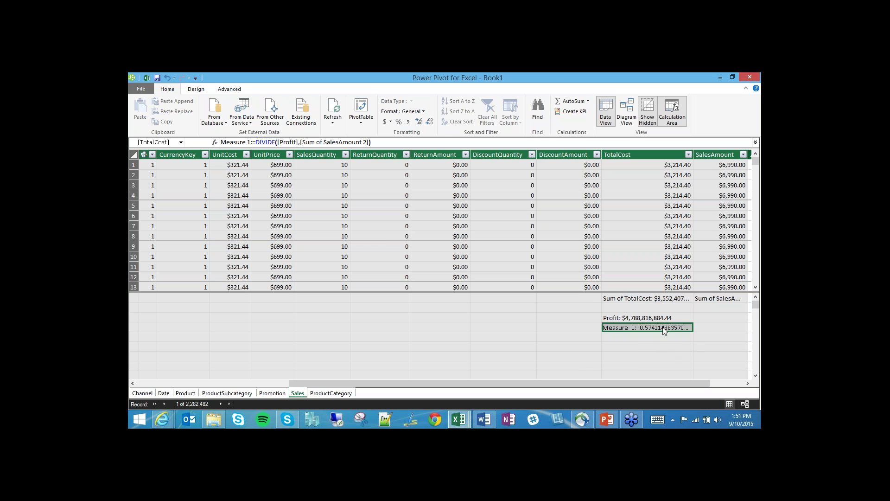
# - Format the new division measure as a percentage and rename it Profit Margin
pyautogui.click(400, 121)
pyautogui.moveTo(253, 143); pyautogui.dragTo(220, 142)
pyautogui.write('Profit Ma')
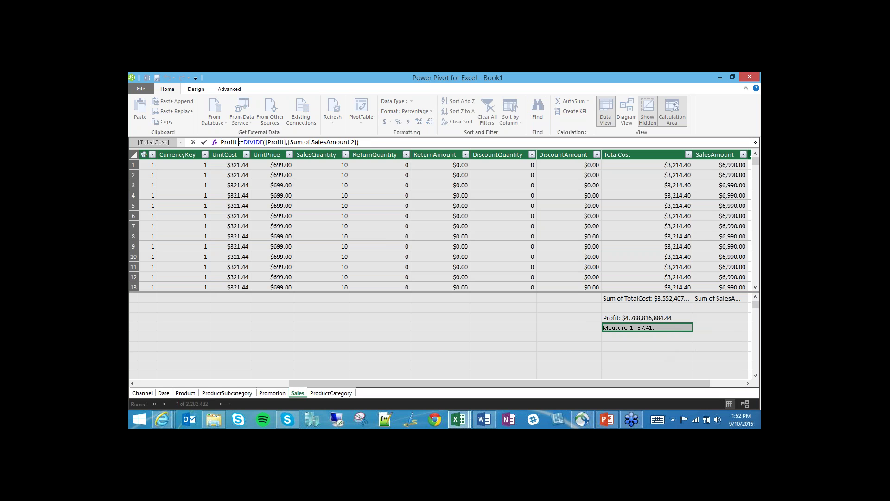
pyautogui.write('rgin:')
pyautogui.press('Return')
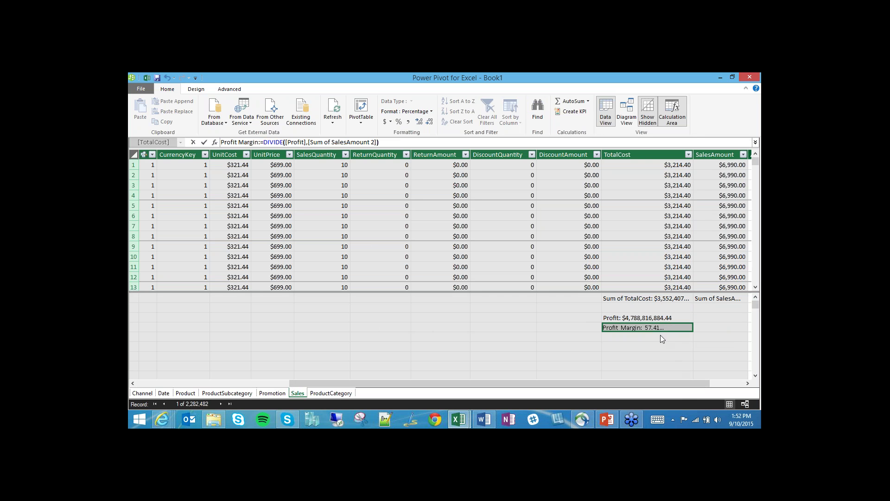
pyautogui.rightClick(657, 329)
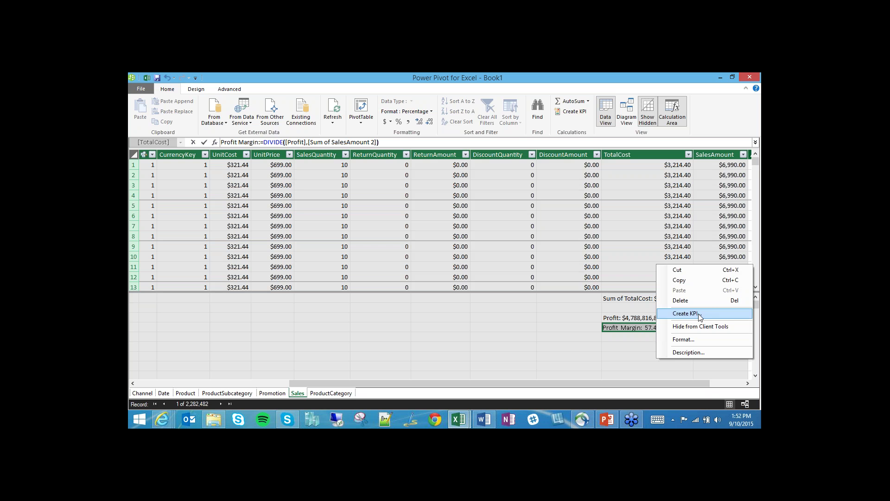
pyautogui.click(686, 313)
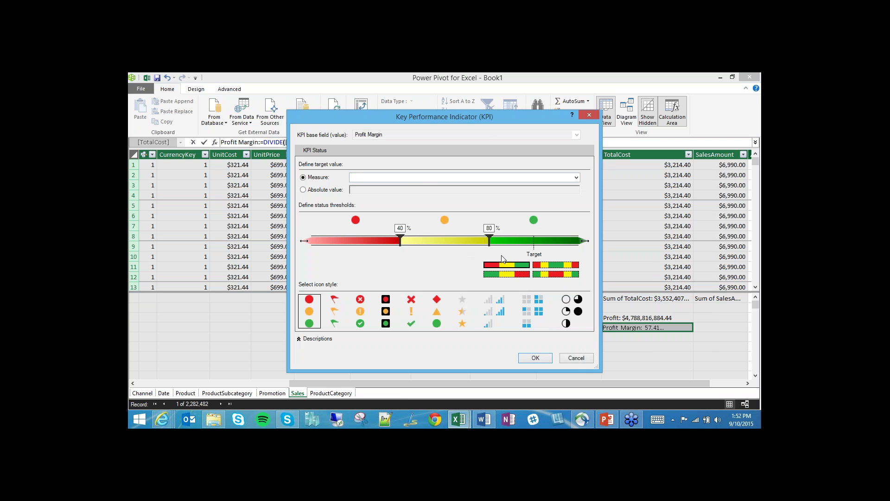
pyautogui.click(576, 358)
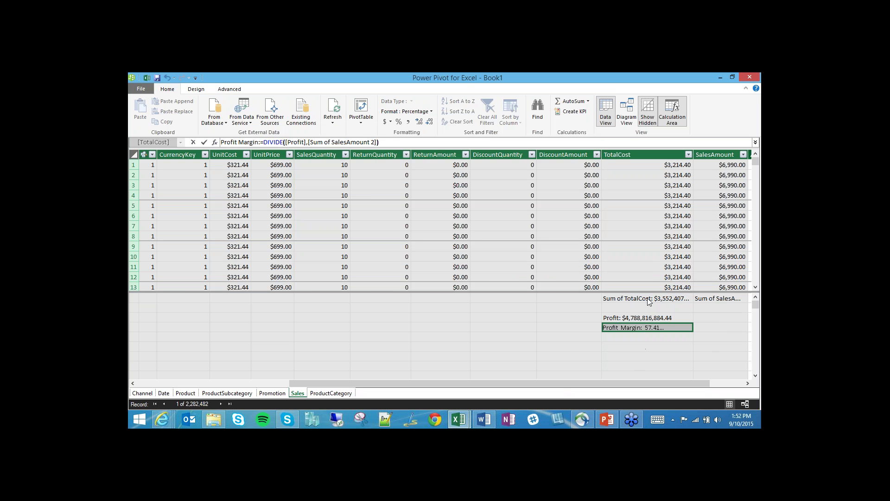
# - Switch to the Excel workbook, remove Product Hierarchy from the PivotTable rows and move Calendar Hierarchy from columns to rows
pyautogui.moveTo(458, 420)
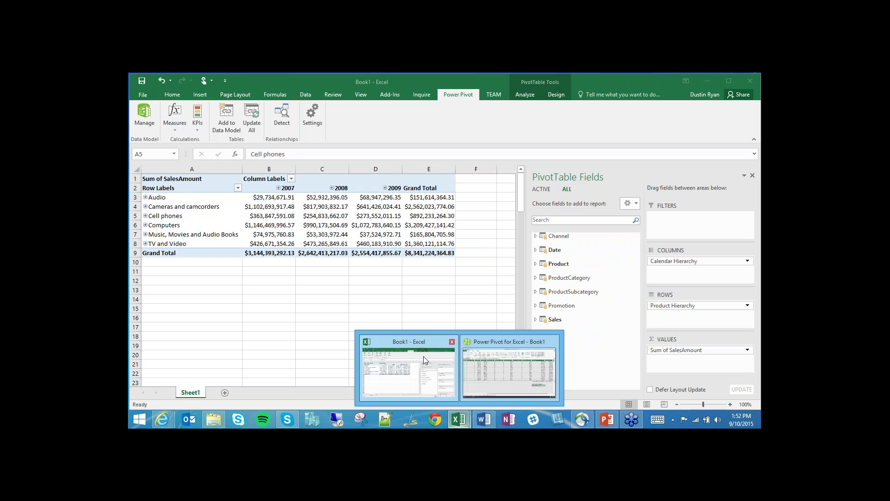
pyautogui.click(424, 356)
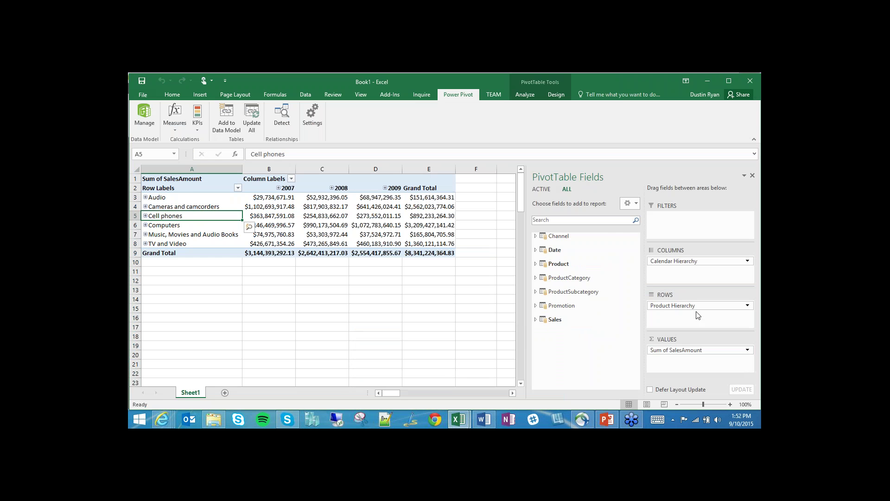
pyautogui.moveTo(698, 306); pyautogui.dragTo(404, 311)
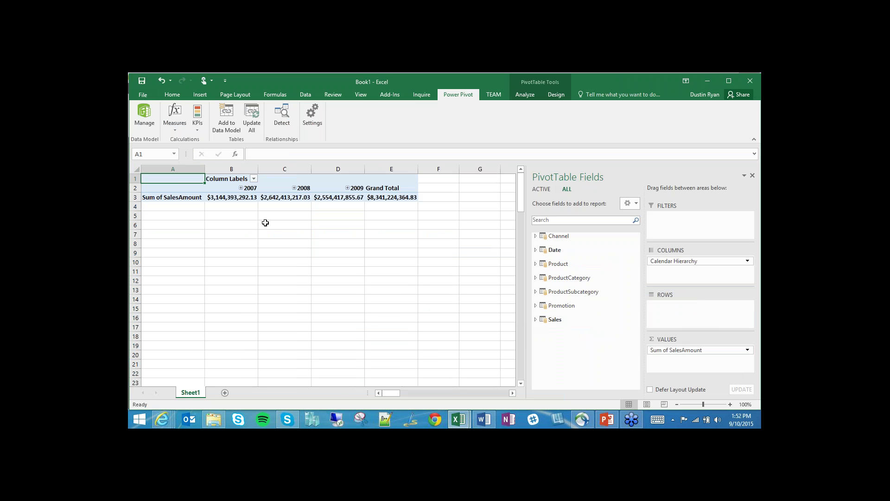
pyautogui.moveTo(695, 261); pyautogui.dragTo(684, 315)
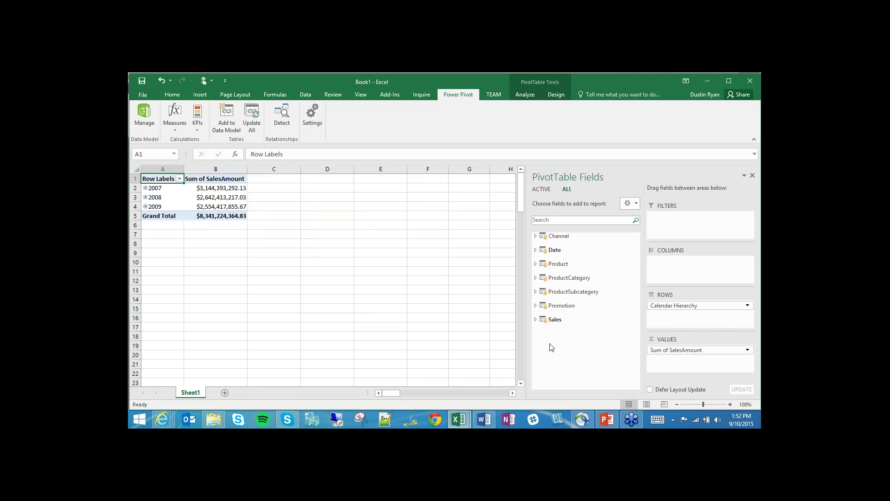
# - Expand the Sales table in the PivotTable field list down to its calculated measures
pyautogui.click(535, 319)
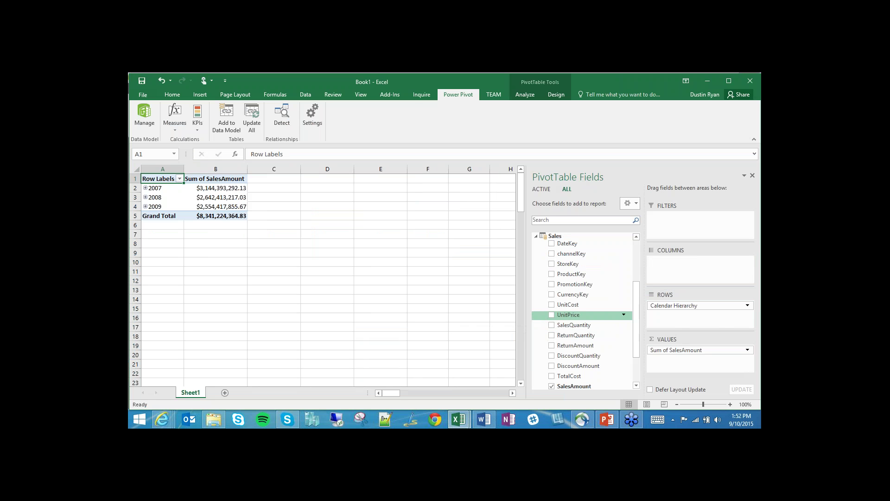
pyautogui.scroll(-5, 556, 320)
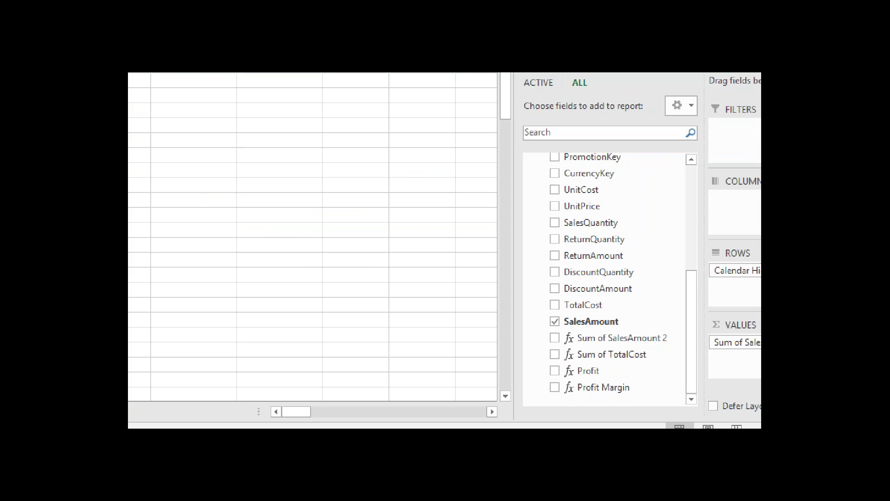
pyautogui.moveTo(557, 322)
pyautogui.mouseDown()
pyautogui.moveTo(532, 331)
pyautogui.moveTo(639, 411)
pyautogui.moveTo(690, 331)
pyautogui.moveTo(537, 310)
pyautogui.mouseUp()
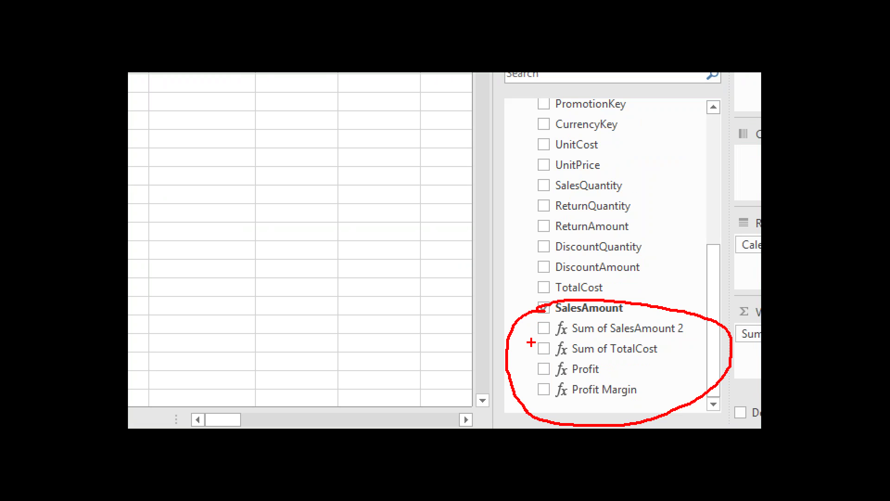
pyautogui.moveTo(445, 373); pyautogui.dragTo(529, 355)
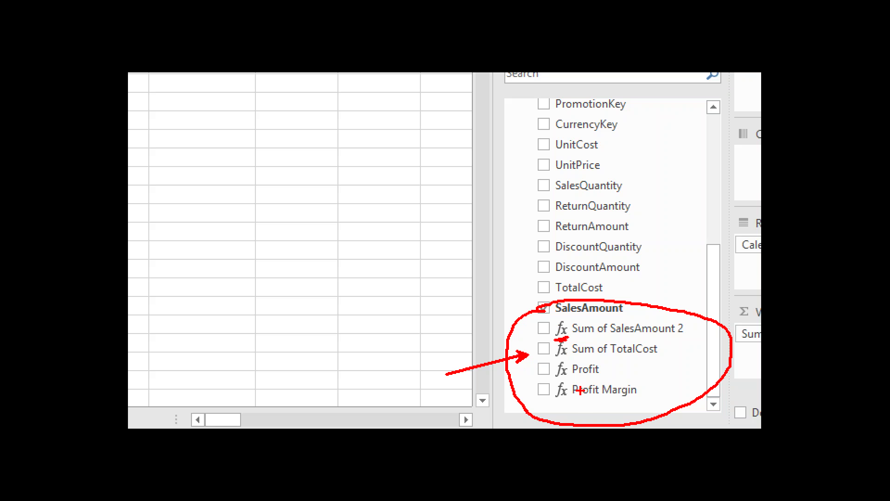
pyautogui.press('Escape')
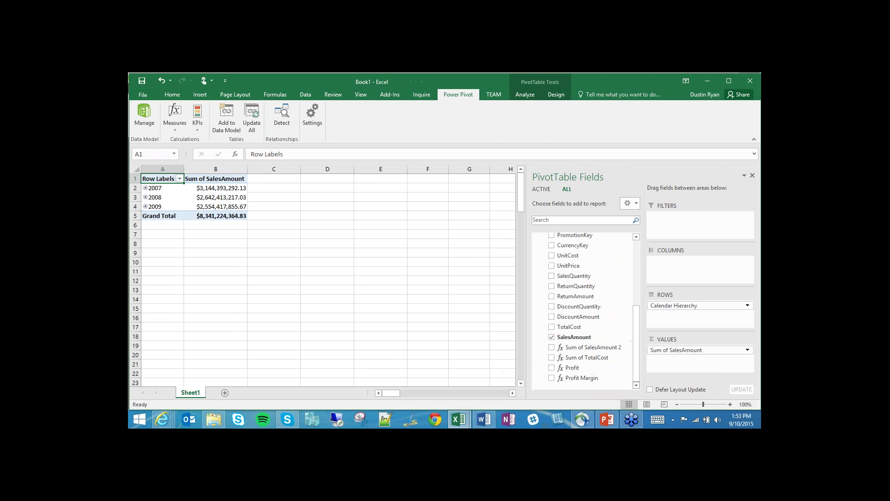
# - Replace Sum of SalesAmount in the PivotTable values with the Profit and Profit Margin measures, and expand 2009 to its months
pyautogui.moveTo(700, 349); pyautogui.dragTo(447, 343)
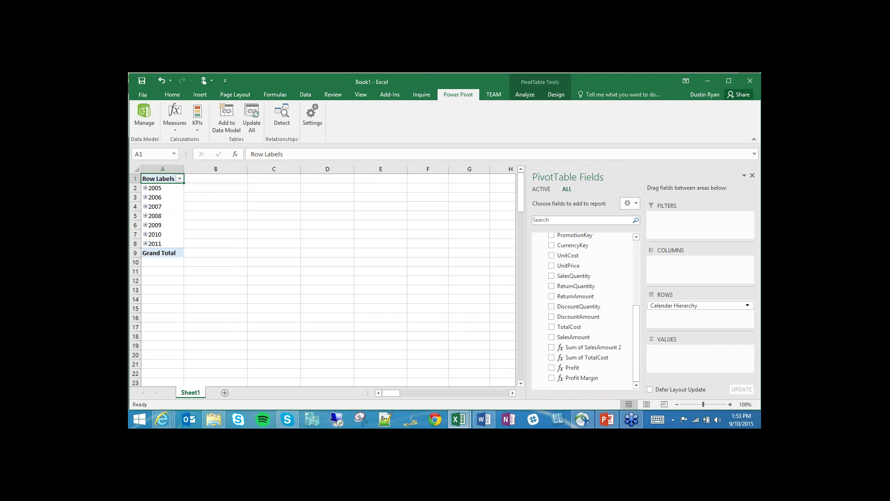
pyautogui.click(552, 368)
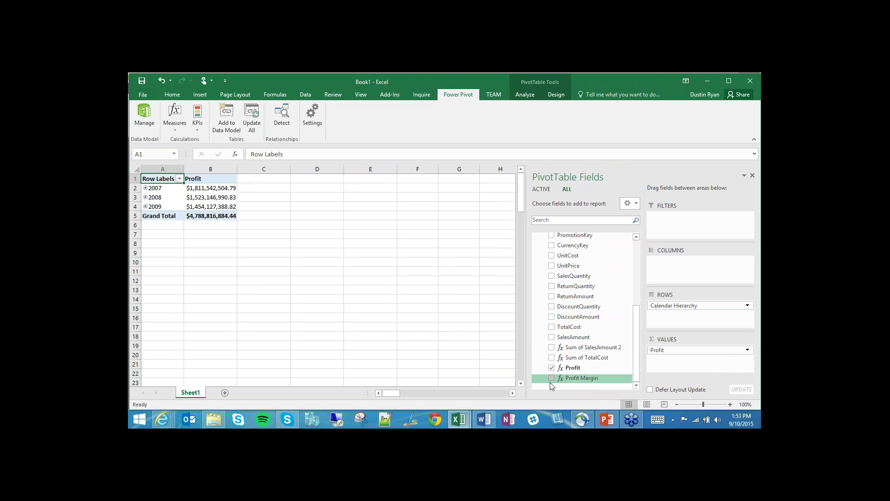
pyautogui.click(552, 379)
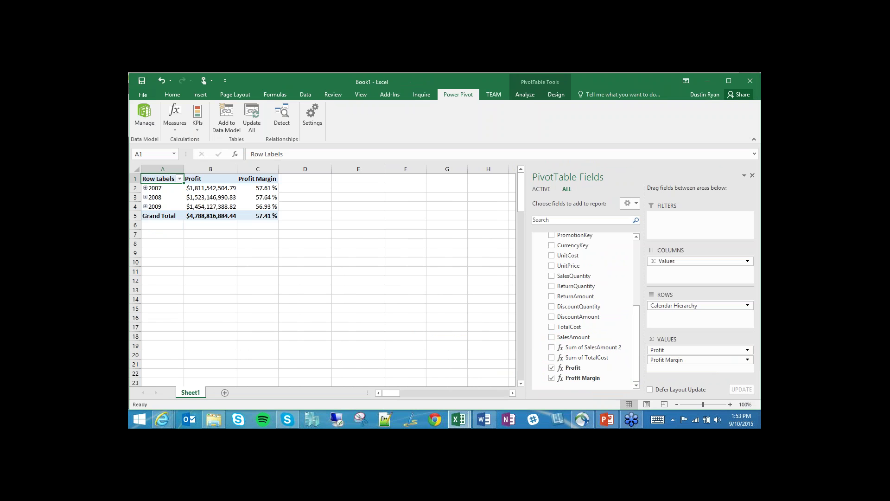
pyautogui.click(145, 207)
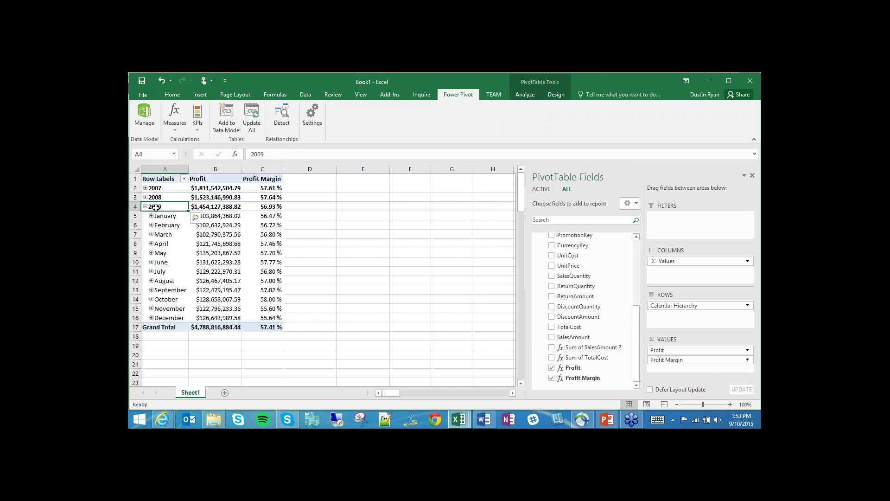
# - Try breaking the PivotTable columns down by ChannelName from the Channel table, and remove the field again
pyautogui.moveTo(636, 332); pyautogui.dragTo(637, 266)
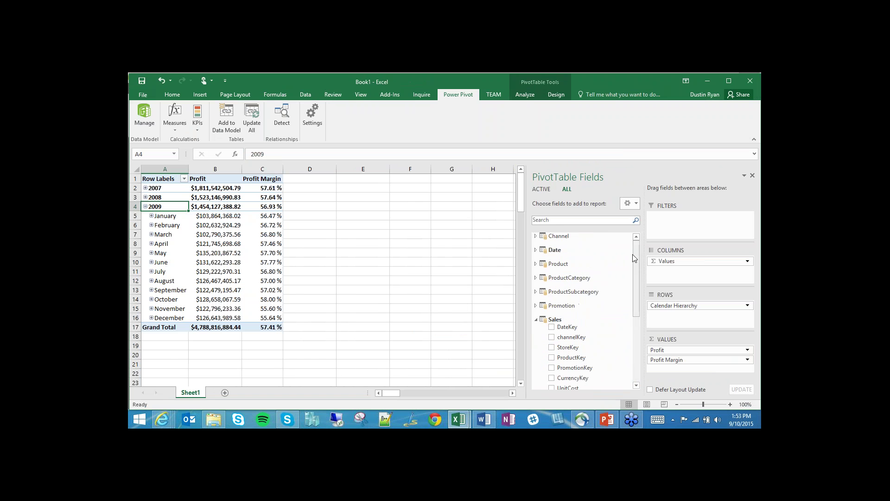
pyautogui.click(536, 237)
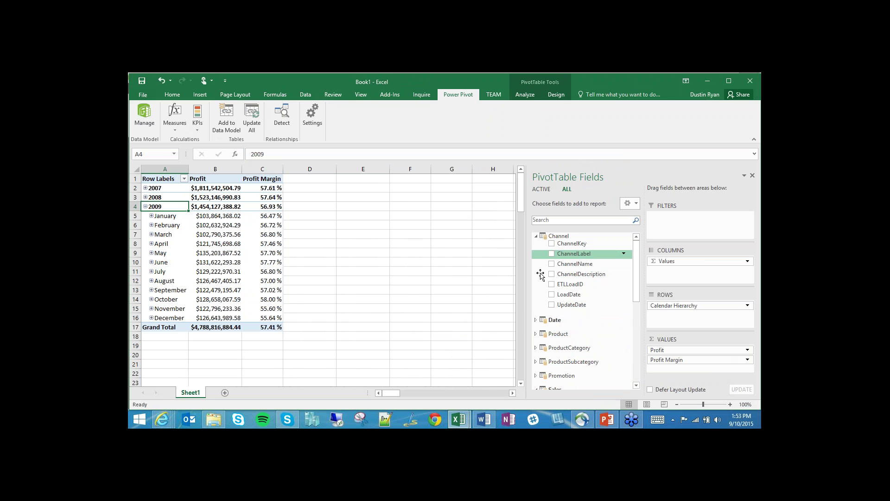
pyautogui.moveTo(574, 267); pyautogui.dragTo(681, 268)
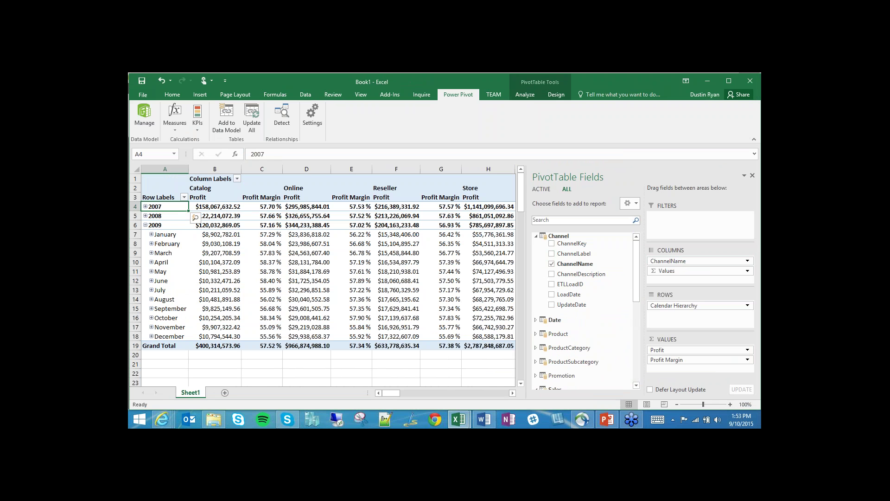
pyautogui.moveTo(672, 260); pyautogui.dragTo(422, 373)
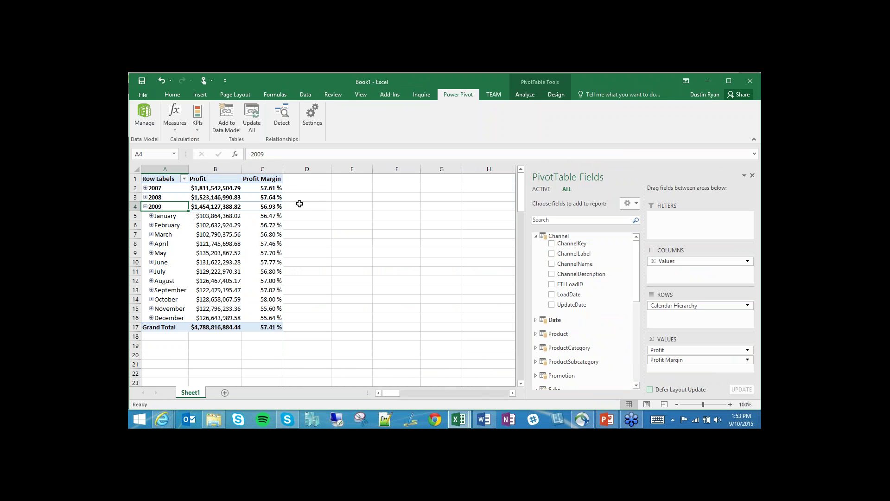
# - Insert a slicer for the ChannelName field of the Channel table
pyautogui.click(202, 94)
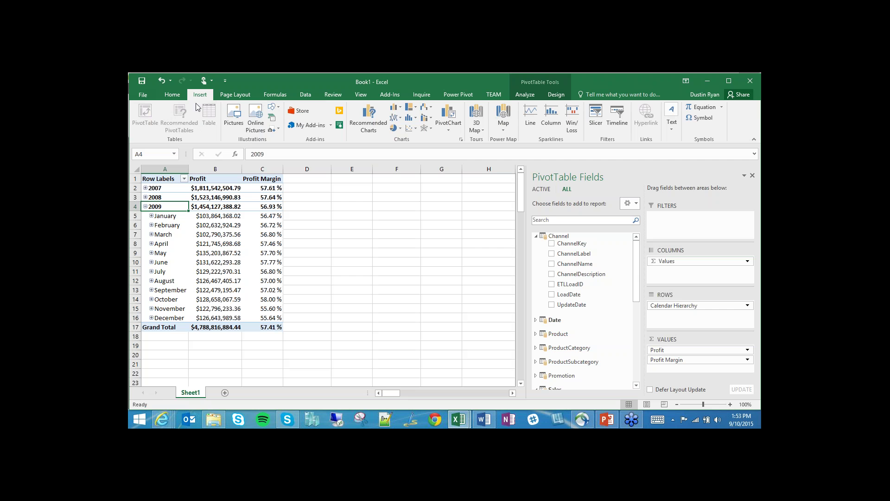
pyautogui.click(596, 120)
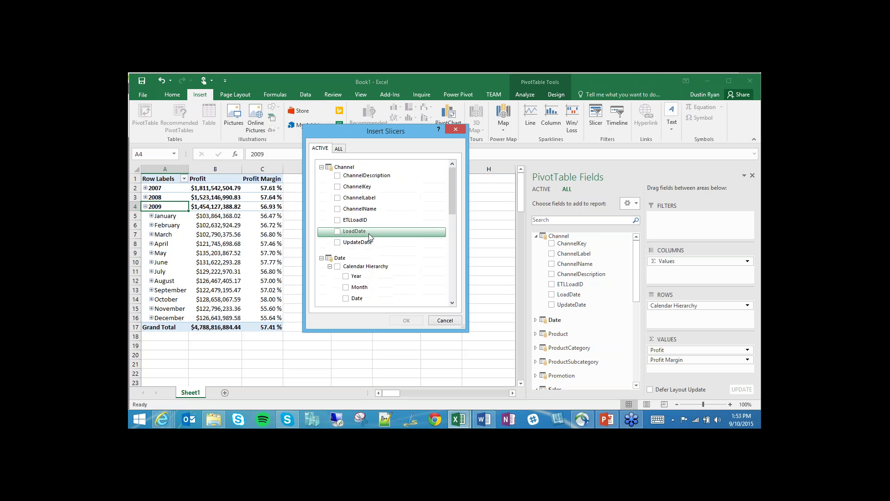
pyautogui.click(338, 209)
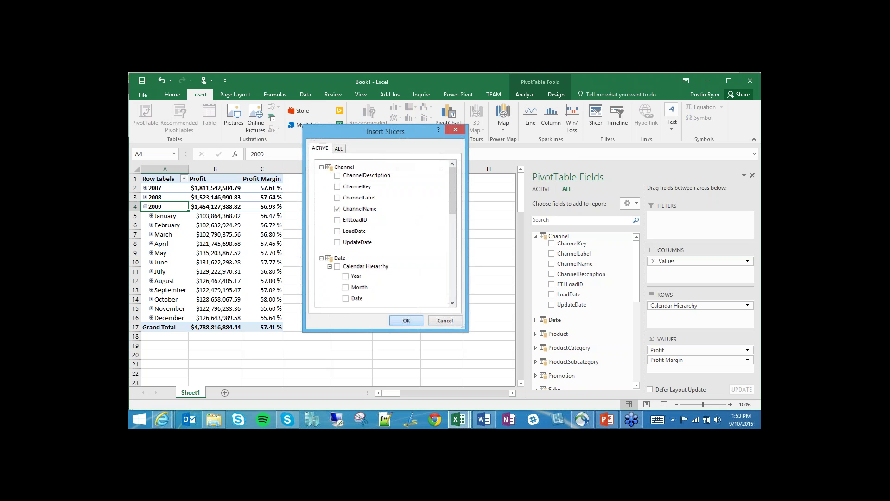
pyautogui.click(407, 320)
# - Insert a wide blank column before the PivotTable, and place the ChannelName slicer in it, shortened to fit its four channels
pyautogui.click(173, 168)
pyautogui.rightClick(174, 170)
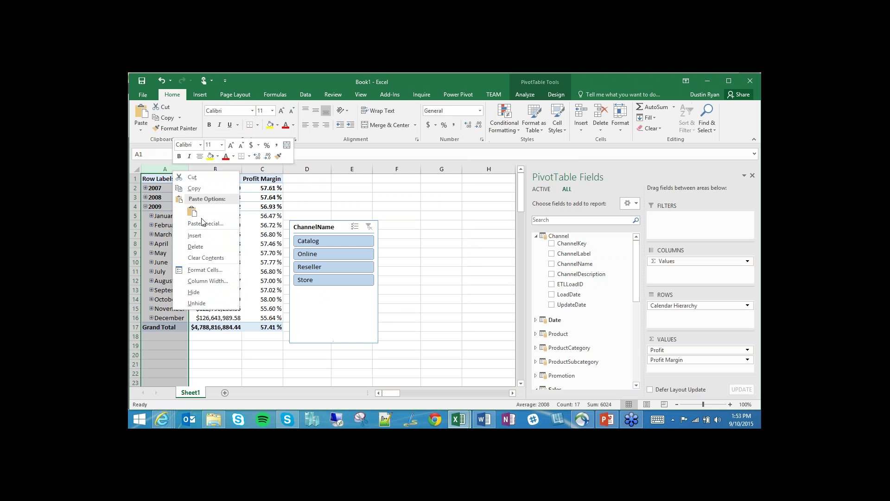
pyautogui.click(194, 236)
pyautogui.moveTo(171, 170); pyautogui.dragTo(256, 177)
pyautogui.moveTo(349, 229); pyautogui.dragTo(176, 184)
pyautogui.moveTo(235, 297); pyautogui.dragTo(236, 248)
# - Filter the PivotTable with the slicer by Online, Reseller, Store and Catalog in turn, finishing on Store
pyautogui.click(183, 207)
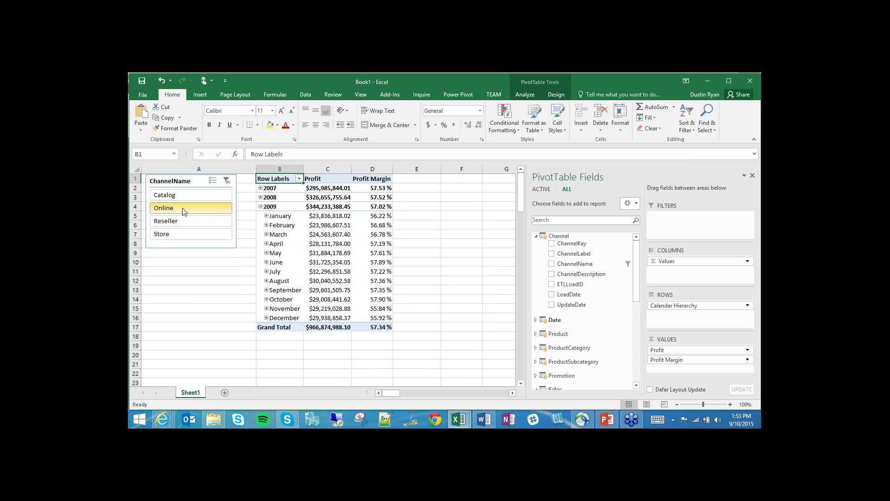
pyautogui.click(189, 221)
pyautogui.click(197, 234)
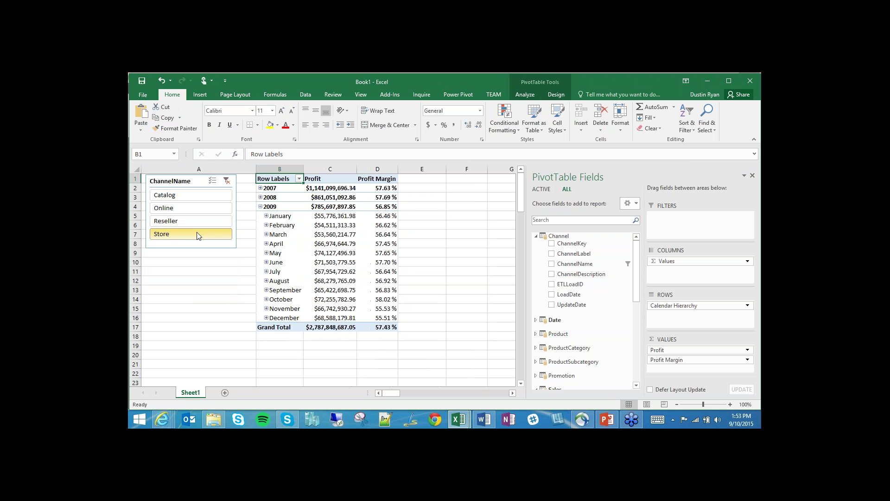
pyautogui.click(199, 220)
pyautogui.click(200, 208)
pyautogui.click(196, 195)
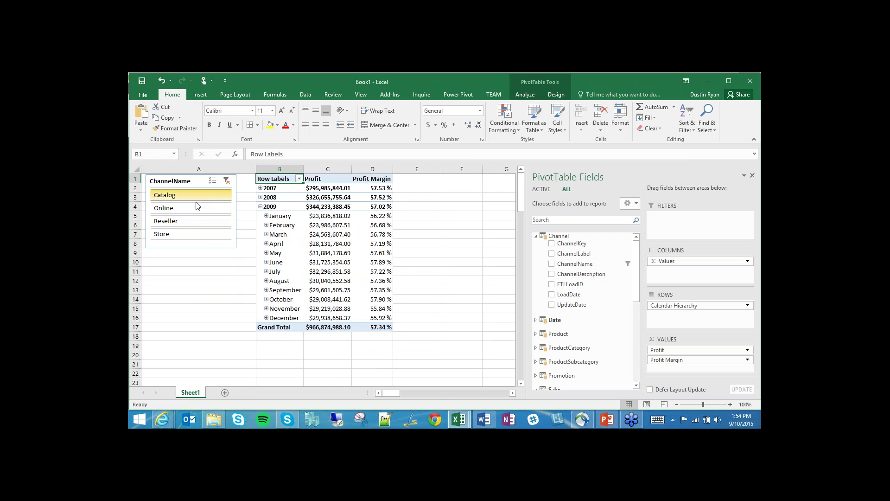
pyautogui.click(196, 207)
pyautogui.click(200, 222)
pyautogui.click(203, 234)
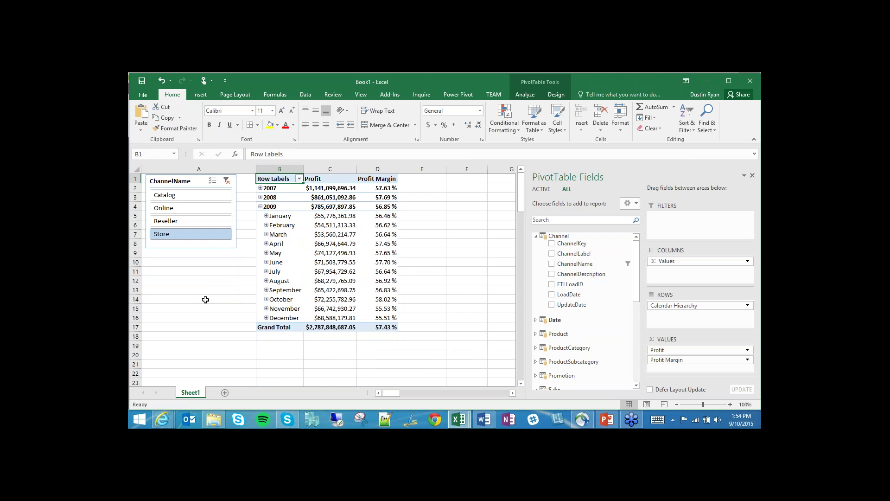
# - Compare the PivotTable for the Reseller, Online and Catalog channels using the slicer, finish on Store, and check the Year filter options
pyautogui.click(191, 221)
pyautogui.click(169, 209)
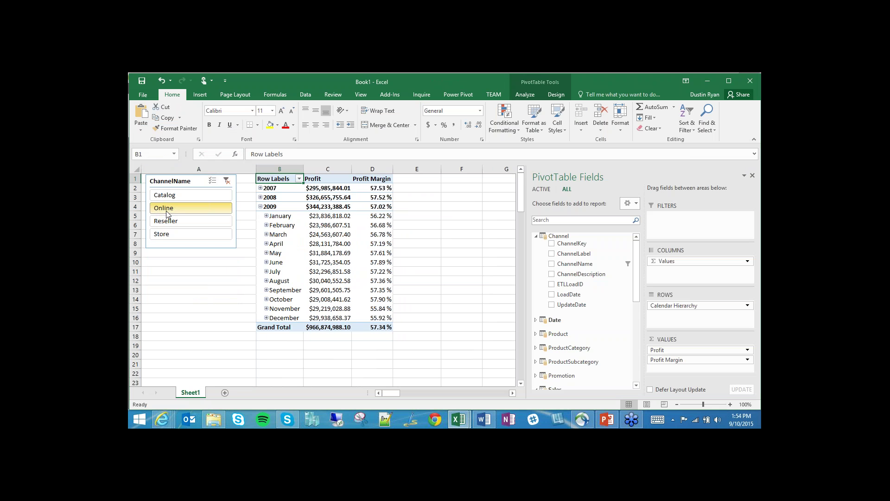
pyautogui.click(169, 196)
pyautogui.click(170, 208)
pyautogui.click(170, 221)
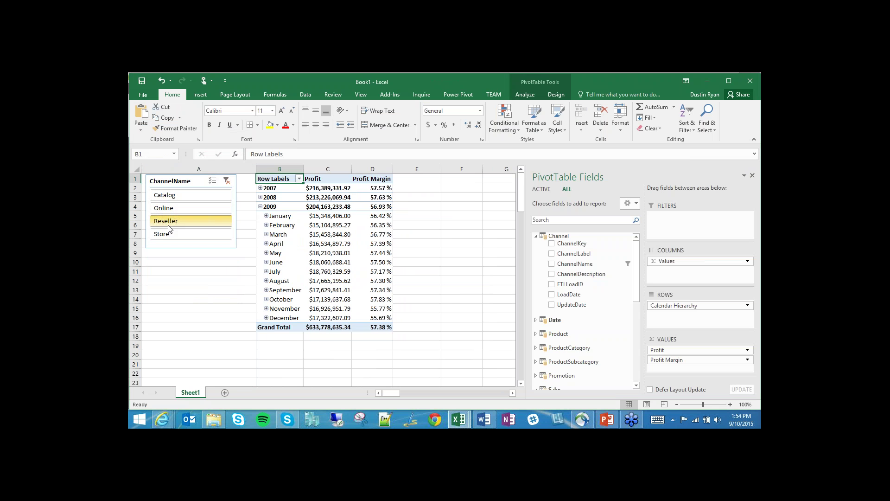
pyautogui.click(170, 234)
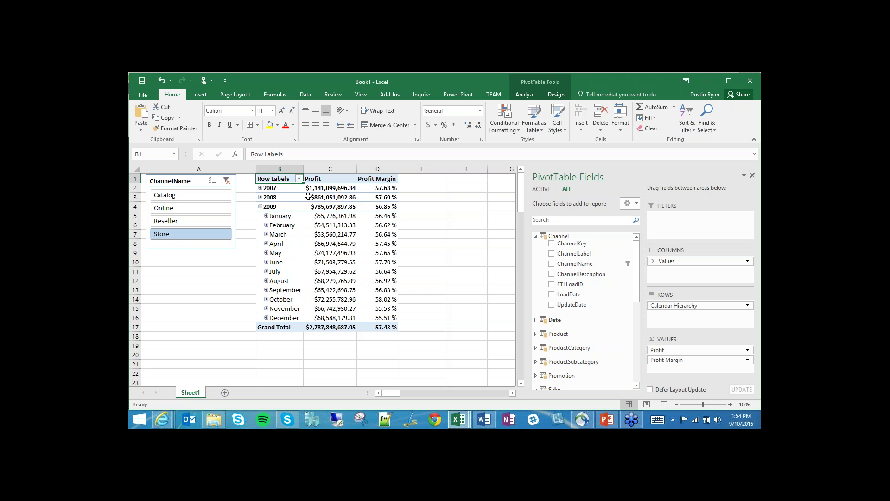
pyautogui.click(299, 179)
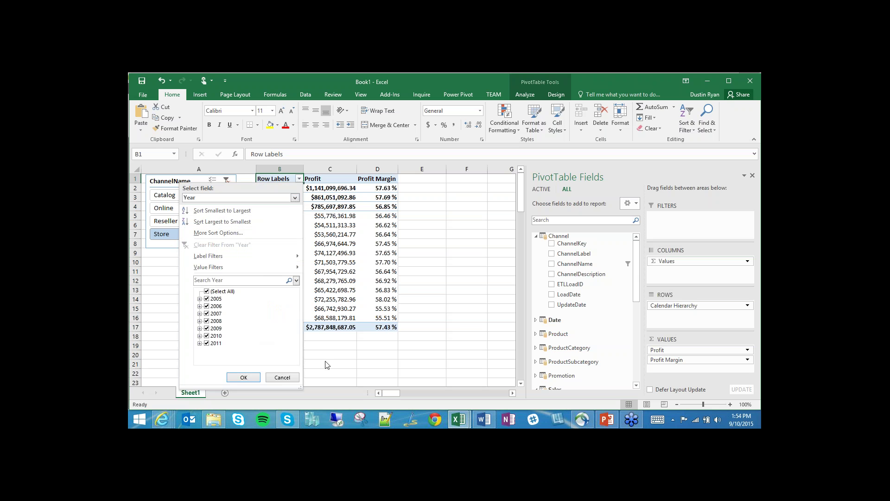
pyautogui.click(282, 378)
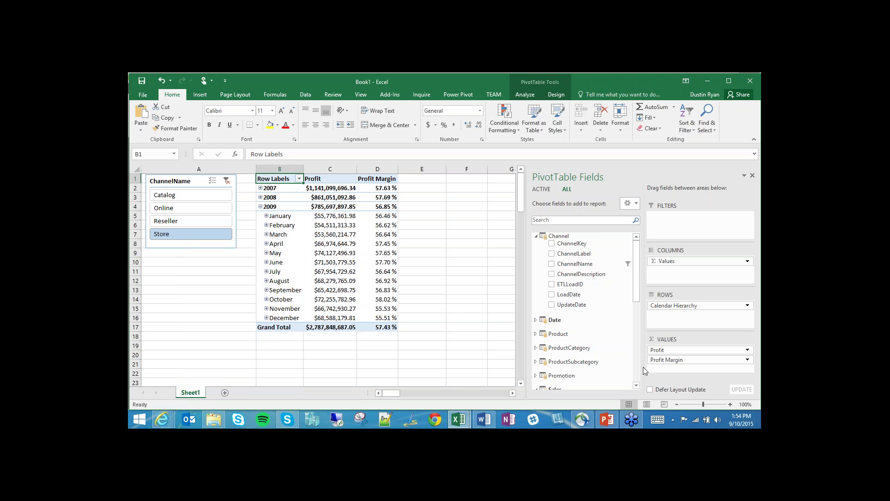
# - Insert a blank row above the PivotTable and slicer, and increase its height
pyautogui.click(135, 179)
pyautogui.rightClick(135, 178)
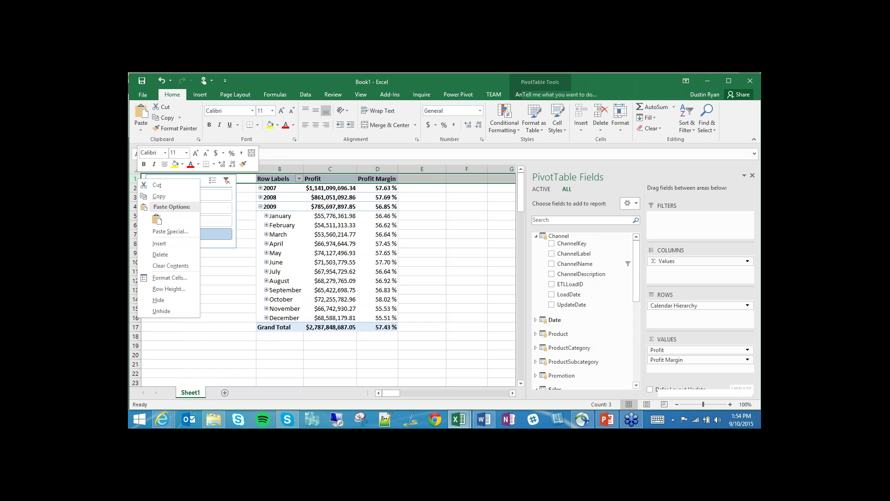
pyautogui.click(159, 243)
pyautogui.moveTo(136, 184); pyautogui.dragTo(137, 202)
pyautogui.click(284, 226)
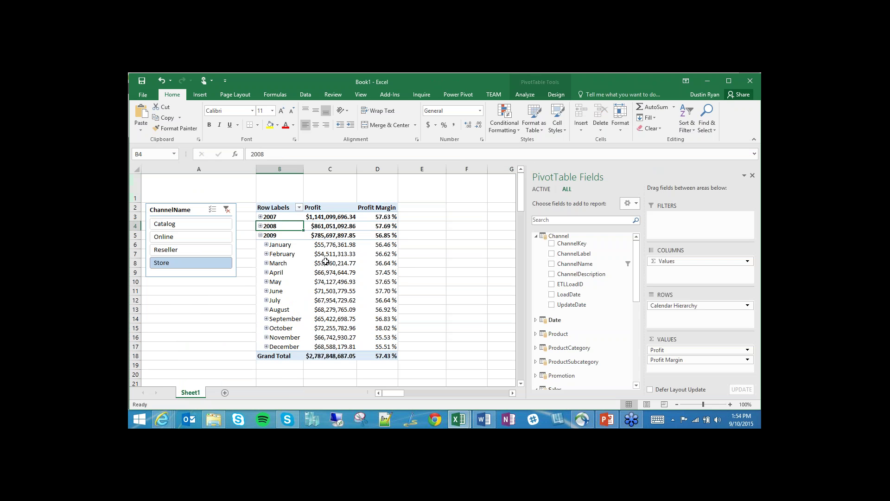
# - Replace the Calendar Hierarchy in the PivotTable rows with the Product Hierarchy from the Product table
pyautogui.moveTo(703, 306); pyautogui.dragTo(538, 288)
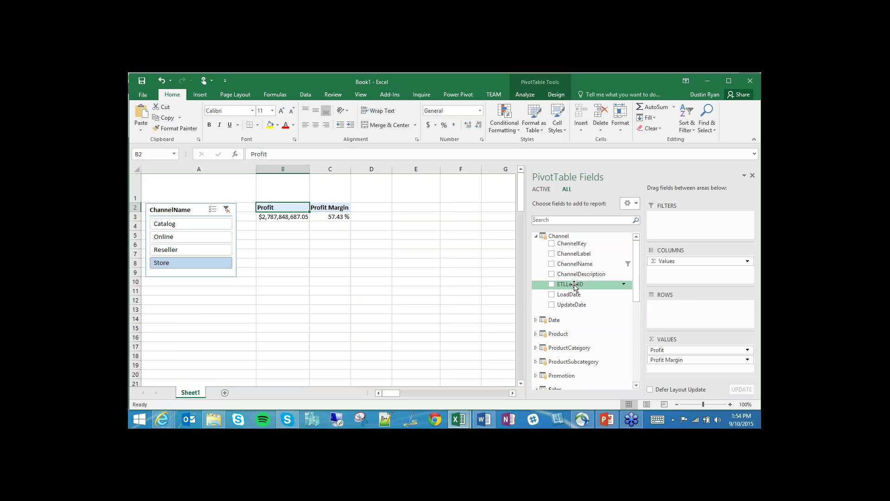
pyautogui.click(537, 236)
pyautogui.click(536, 263)
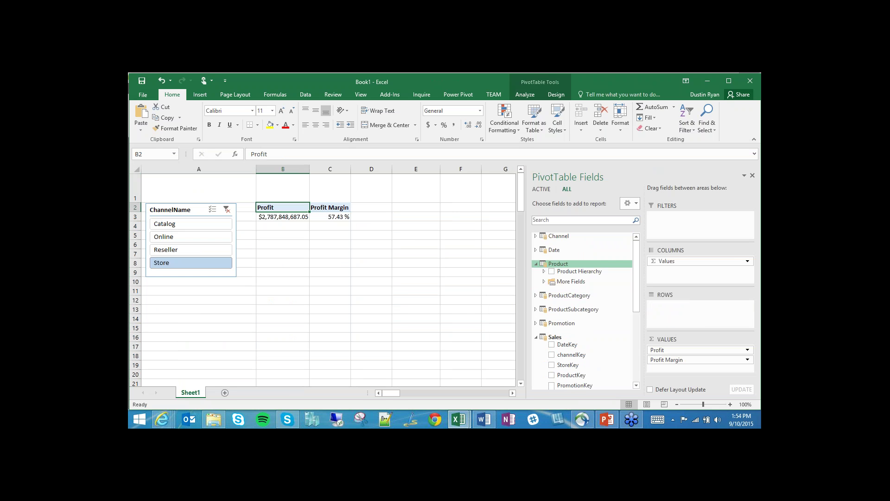
pyautogui.click(552, 271)
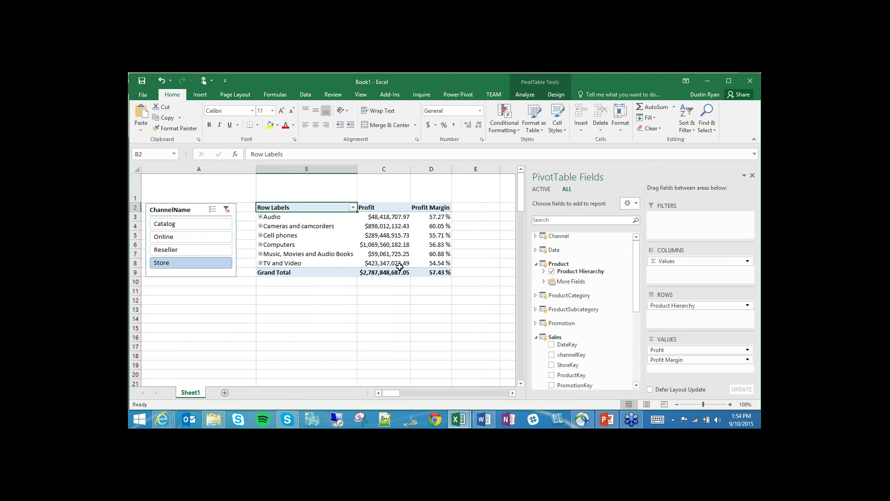
# - Insert a timeline based on the workbook data model for the Datekey field of the Date table
pyautogui.click(200, 94)
pyautogui.click(245, 182)
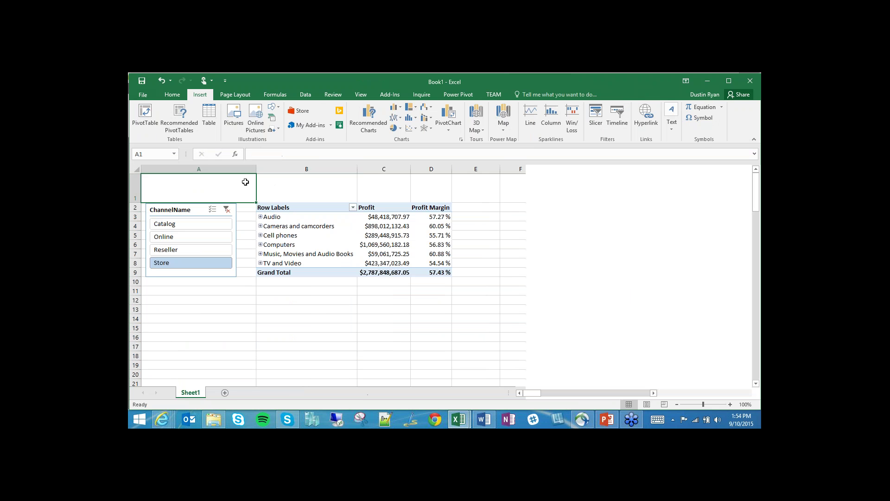
pyautogui.click(614, 120)
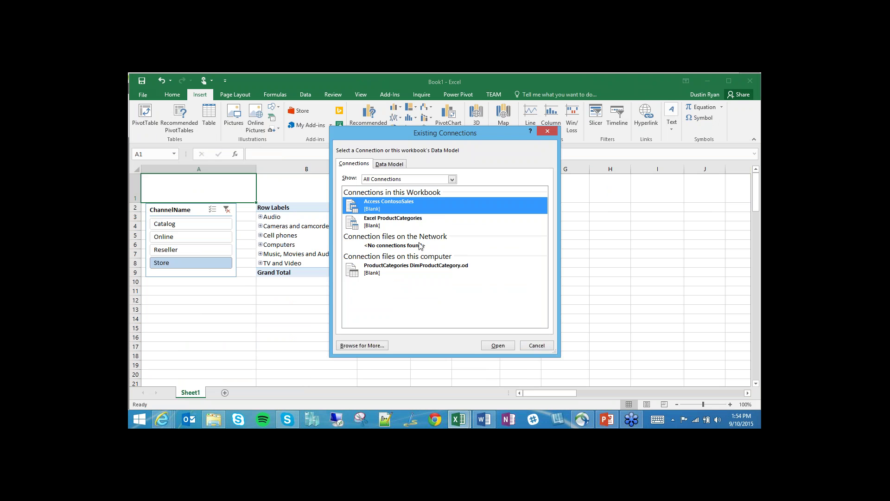
pyautogui.click(389, 165)
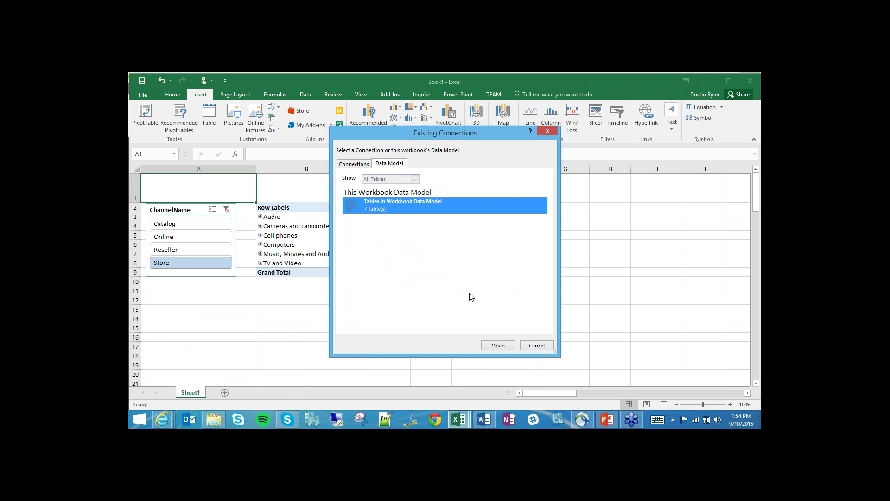
pyautogui.click(496, 345)
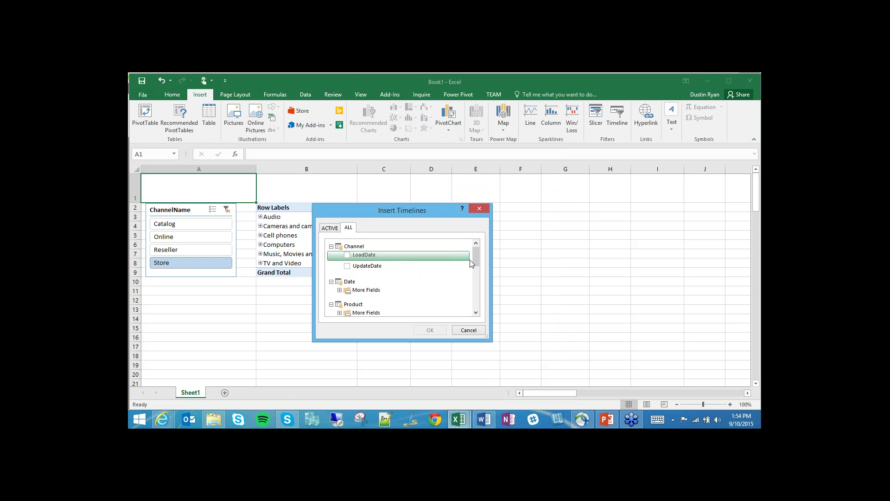
pyautogui.scroll(-2, 473, 260)
pyautogui.scroll(2, 367, 270)
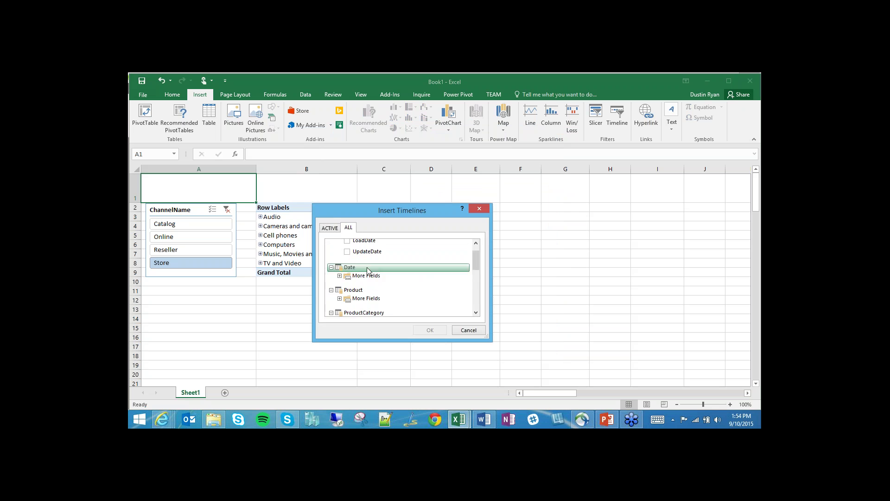
pyautogui.click(340, 276)
pyautogui.click(356, 285)
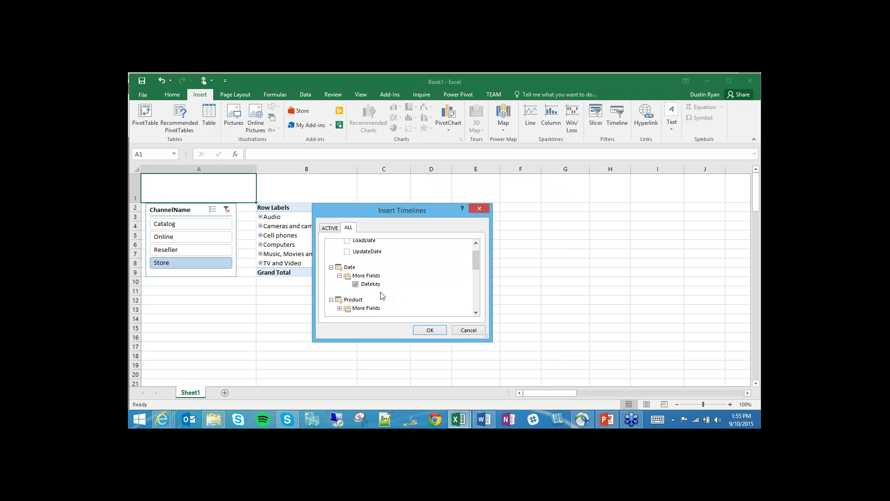
pyautogui.click(430, 330)
# - Place the Datekey timeline in the blank row above the PivotTable, making the row taller and the timeline about 7.5 inches wide
pyautogui.moveTo(417, 261); pyautogui.dragTo(172, 170)
pyautogui.moveTo(138, 202); pyautogui.dragTo(138, 239)
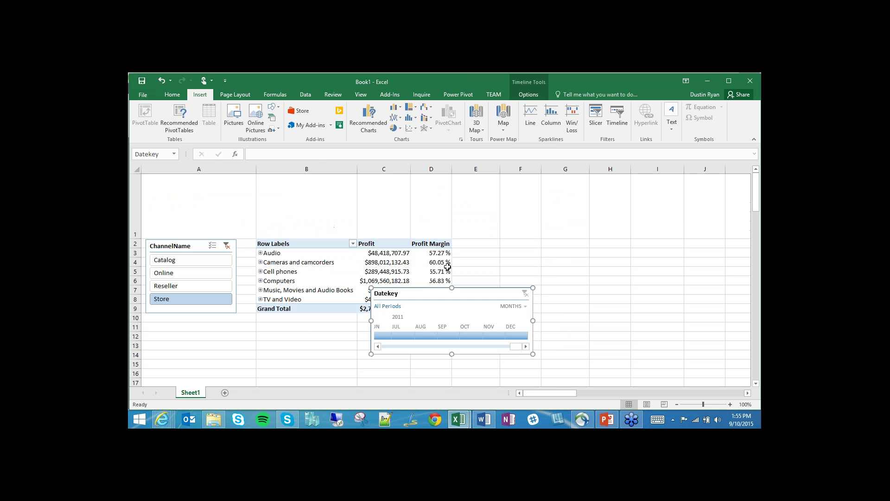
pyautogui.moveTo(434, 288); pyautogui.dragTo(153, 162)
pyautogui.moveTo(401, 295); pyautogui.dragTo(174, 185)
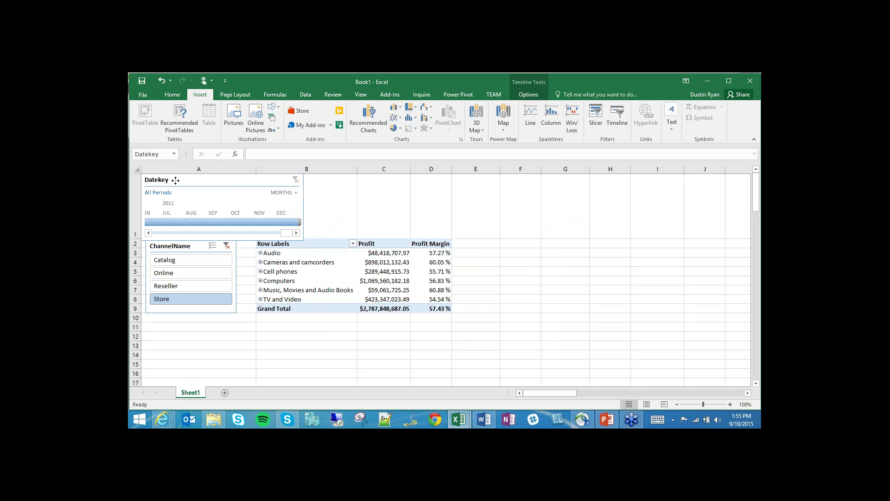
pyautogui.moveTo(138, 239); pyautogui.dragTo(137, 256)
pyautogui.moveTo(304, 208); pyautogui.dragTo(476, 213)
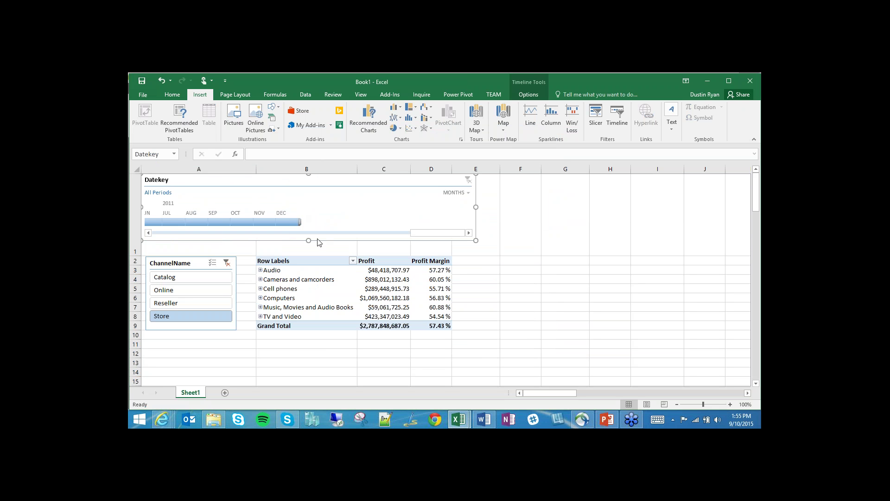
# - Try selecting March and April 2009 on the Datekey timeline, finishing on March
pyautogui.moveTo(419, 235)
pyautogui.mouseDown()
pyautogui.moveTo(378, 235)
pyautogui.moveTo(408, 236)
pyautogui.mouseUp()
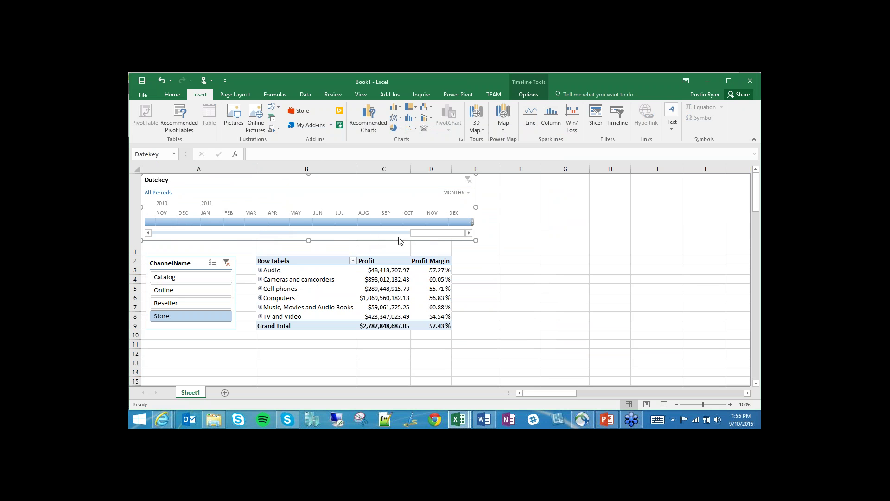
pyautogui.moveTo(438, 237); pyautogui.dragTo(362, 236)
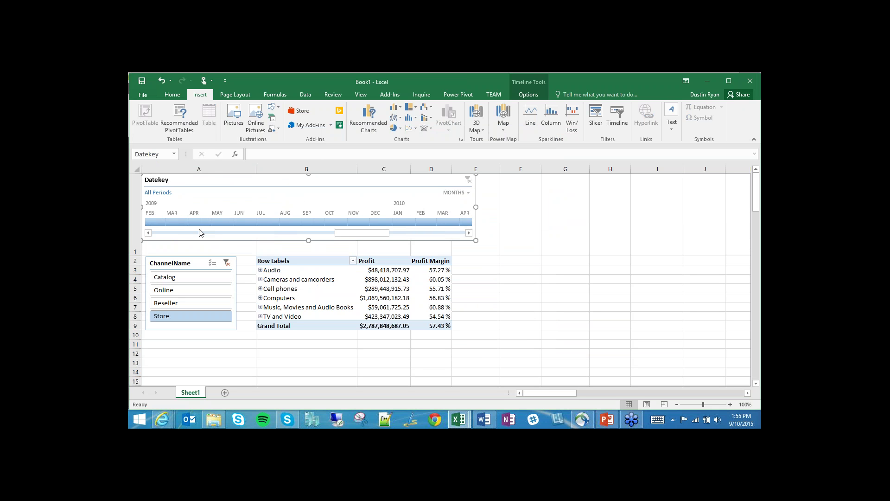
pyautogui.click(177, 222)
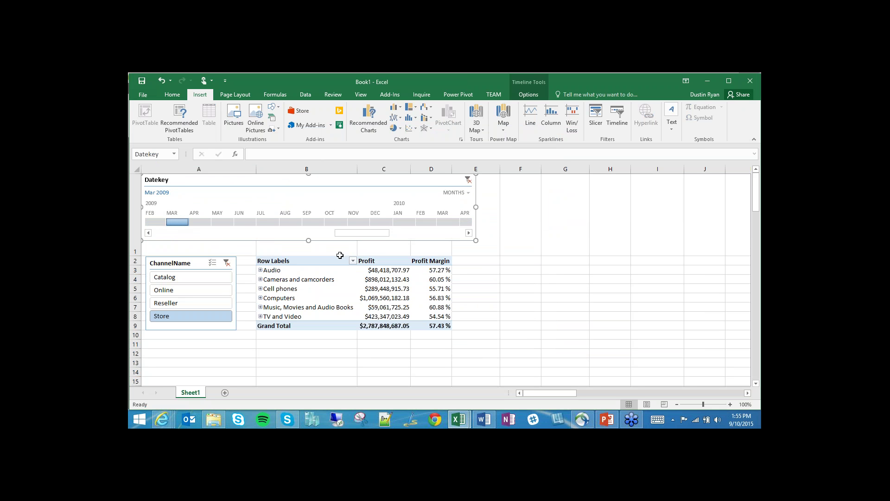
pyautogui.click(201, 221)
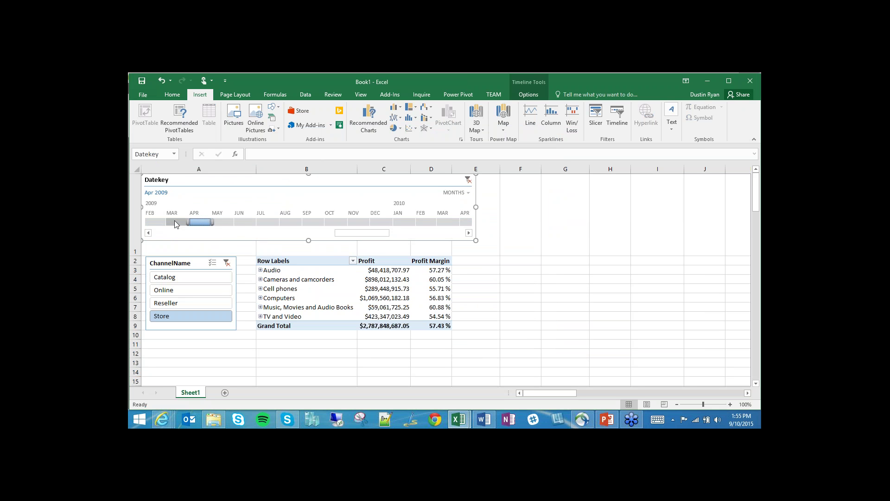
pyautogui.click(175, 223)
# - Connect the Datekey timeline to PivotTable1 through its report connections
pyautogui.rightClick(212, 183)
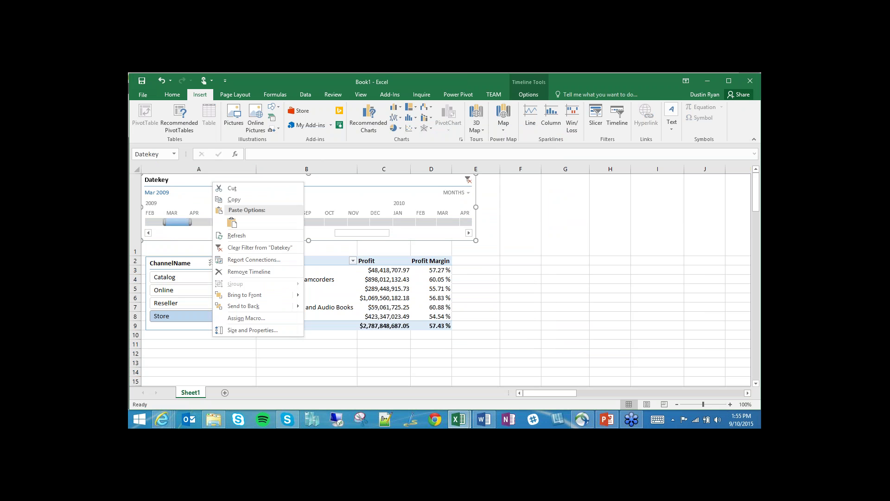
pyautogui.click(256, 265)
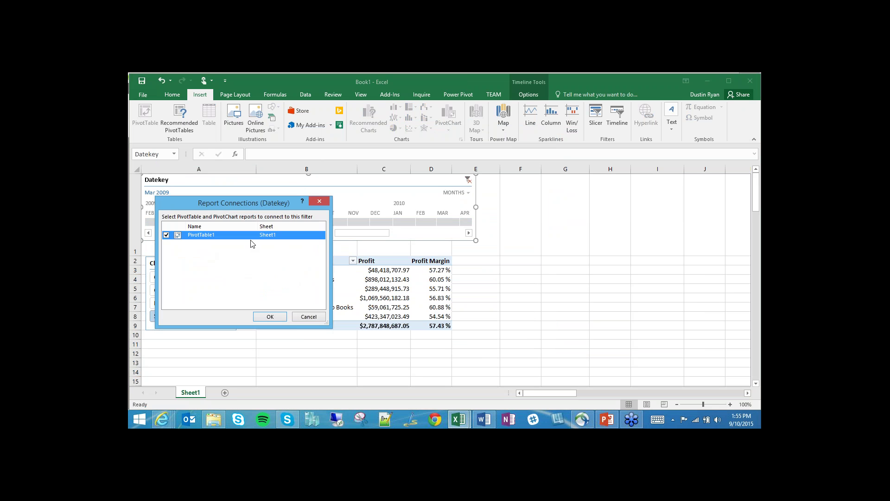
pyautogui.click(272, 314)
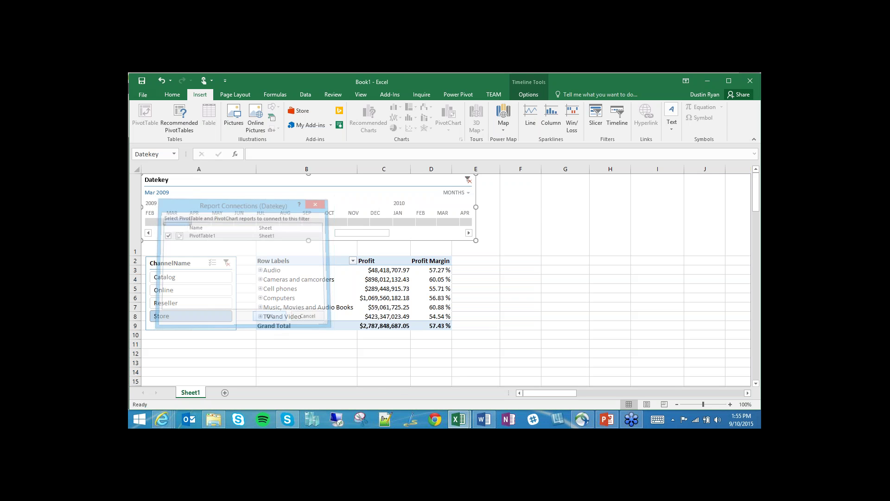
# - Filter the PivotTable with the timeline to January through December 2009, and expand the Cell phones category
pyautogui.click(201, 222)
pyautogui.click(223, 222)
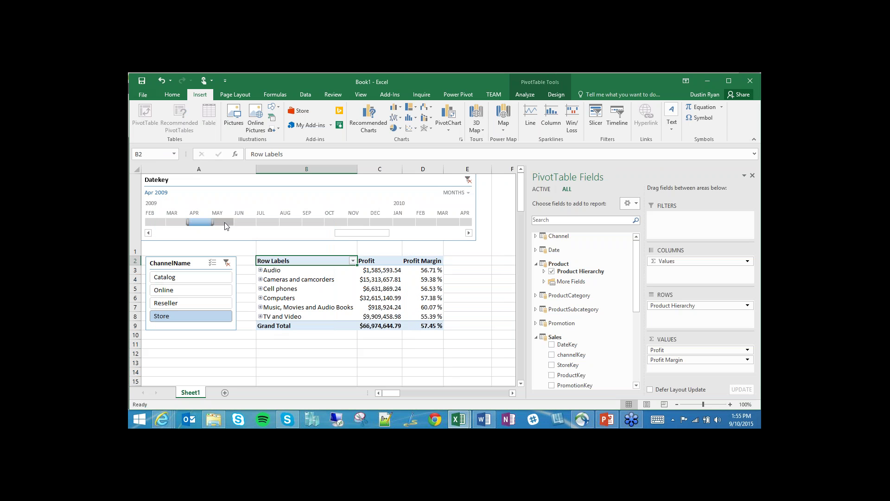
pyautogui.moveTo(214, 223); pyautogui.dragTo(144, 223)
pyautogui.click(148, 232)
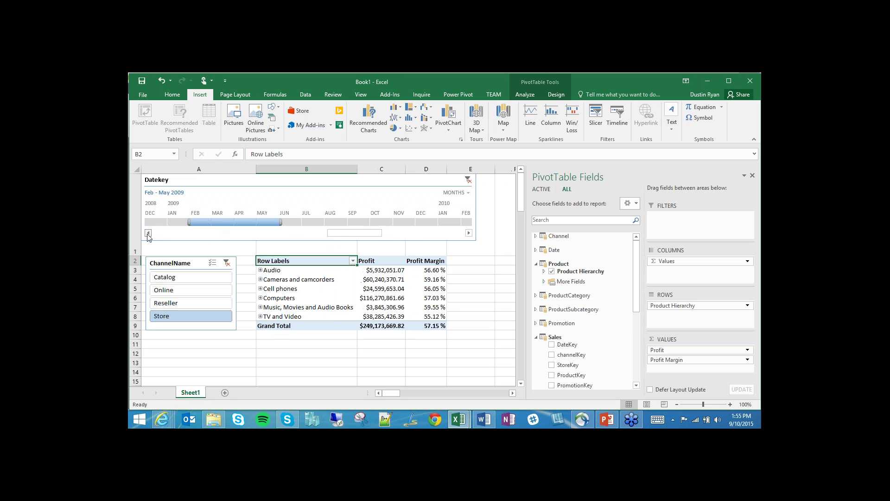
pyautogui.click(188, 223)
pyautogui.moveTo(192, 223); pyautogui.dragTo(431, 228)
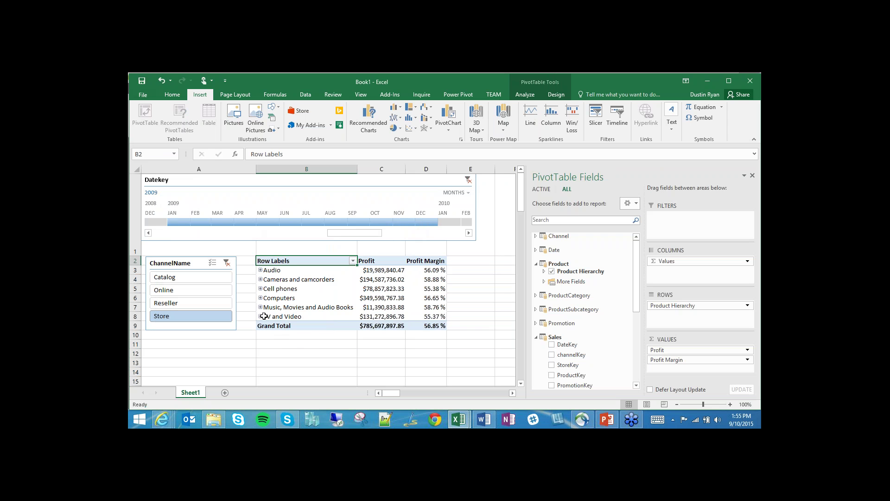
pyautogui.click(260, 288)
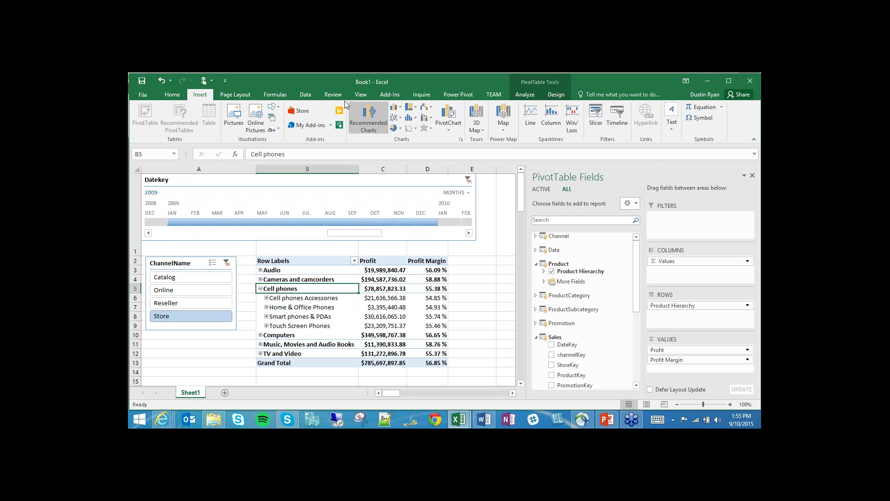
# - Apply the orange timeline style to the Datekey timeline
pyautogui.click(557, 95)
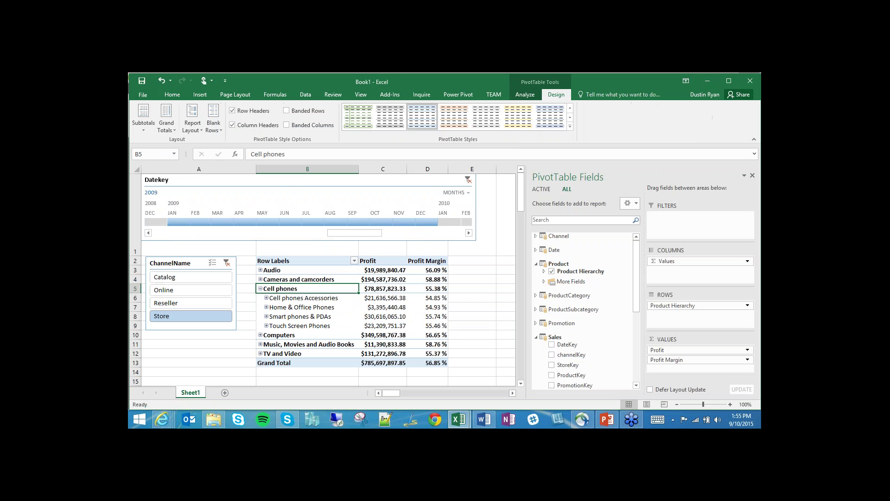
pyautogui.click(290, 183)
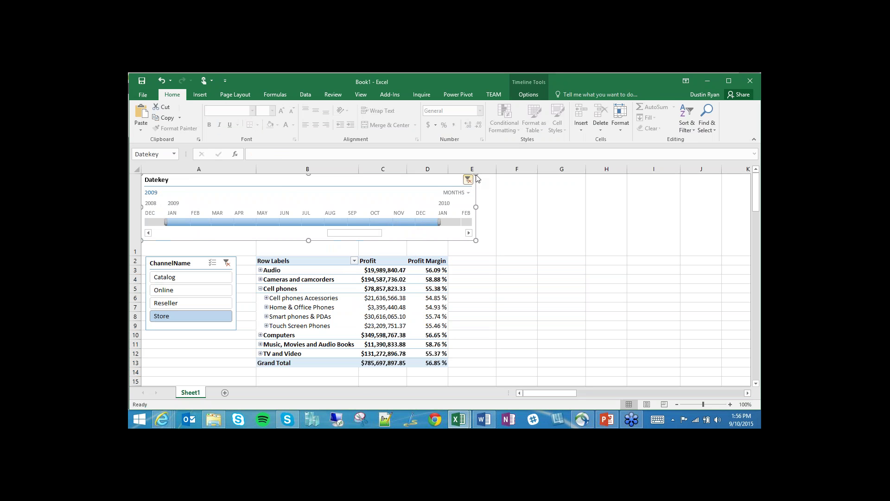
pyautogui.click(528, 94)
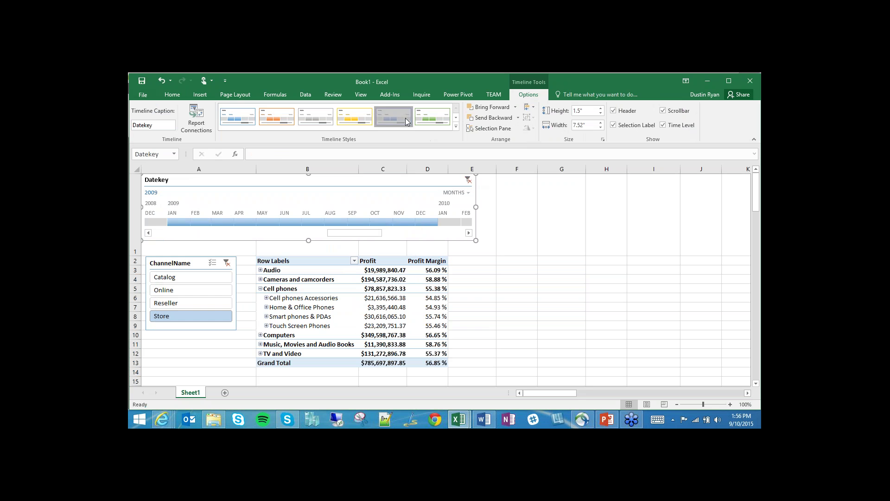
pyautogui.click(278, 120)
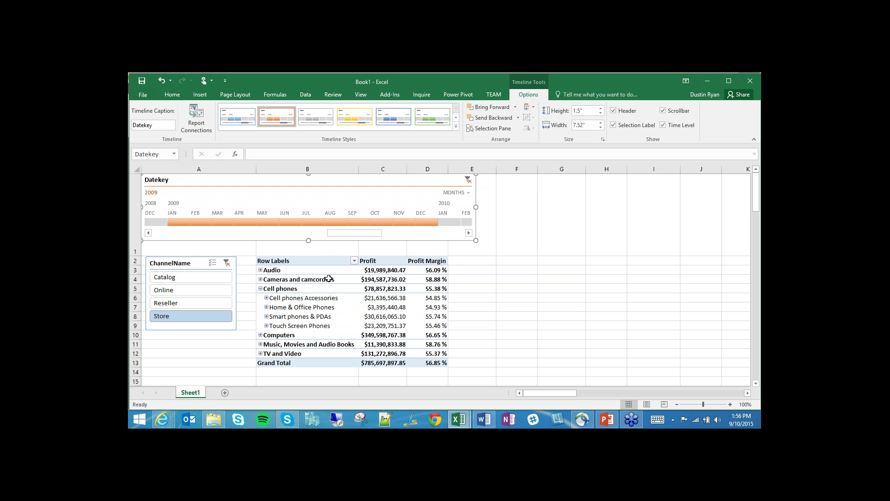
# - Move the ChannelName slicer slightly away from the sheet's edge and apply the orange slicer style
pyautogui.click(176, 267)
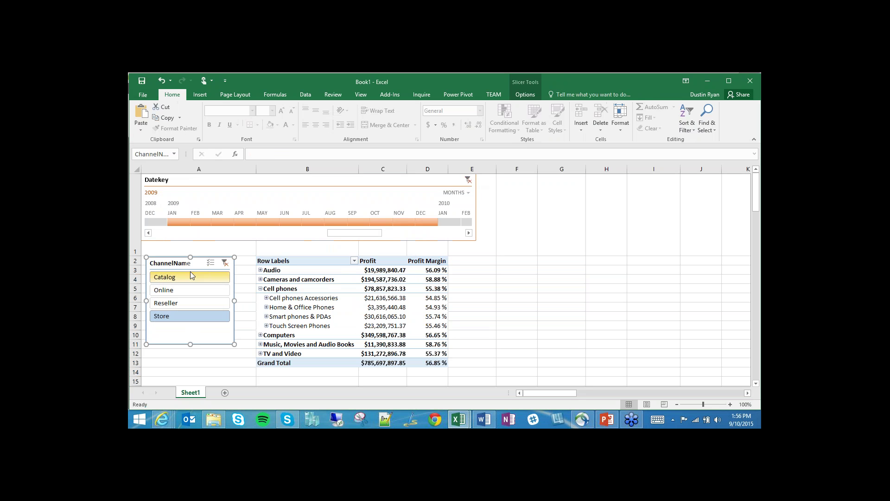
pyautogui.moveTo(185, 262); pyautogui.dragTo(193, 273)
pyautogui.click(526, 95)
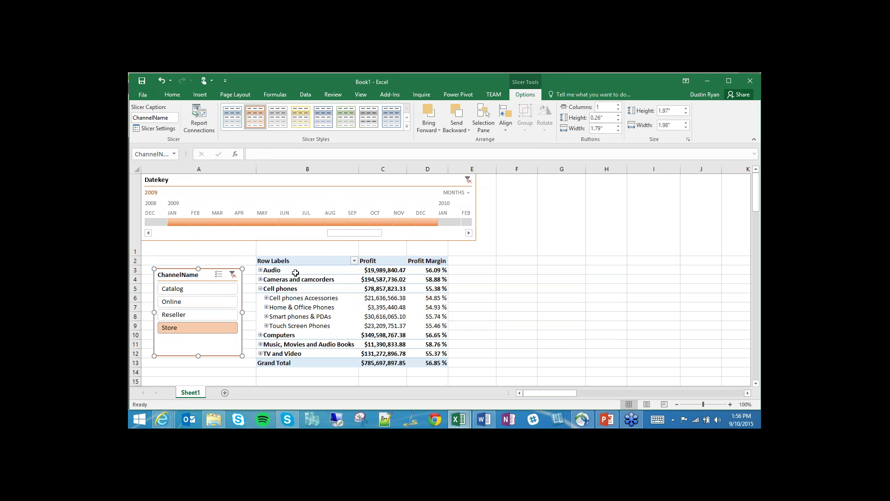
# - Restyle the PivotTable with a medium orange PivotTable style that has a dark orange header and shaded category rows
pyautogui.click(322, 288)
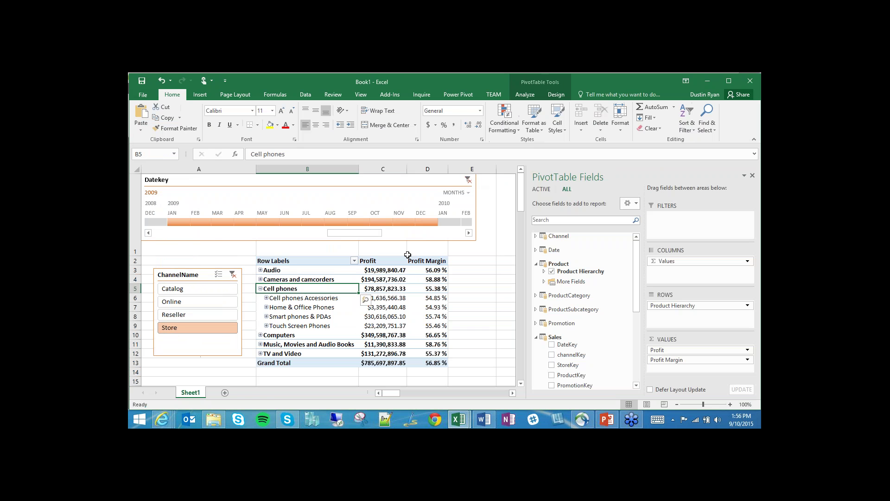
pyautogui.click(556, 94)
pyautogui.click(454, 116)
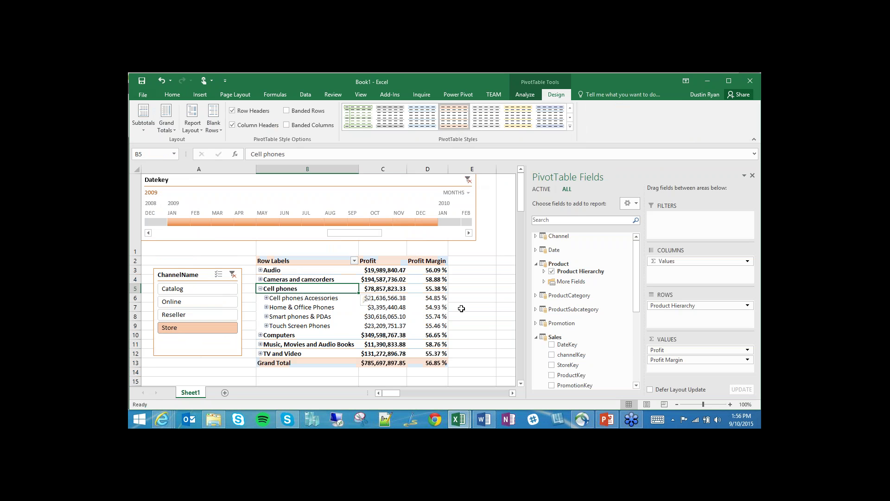
pyautogui.click(570, 126)
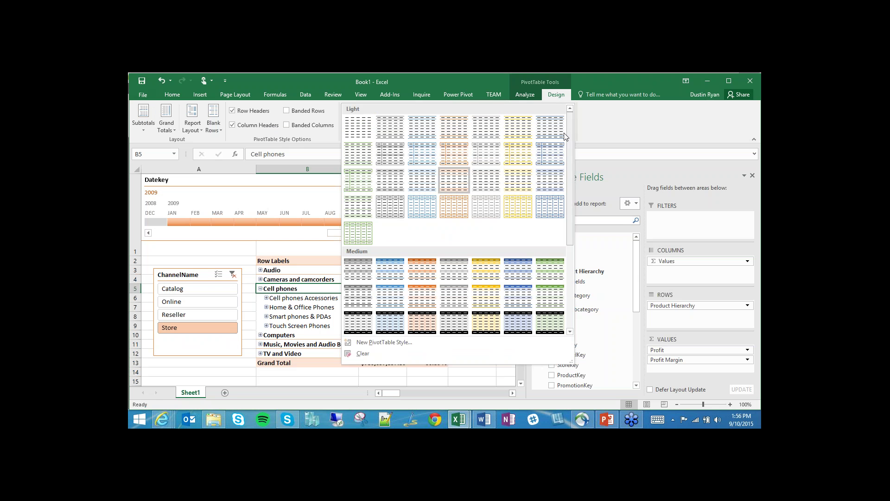
pyautogui.click(366, 299)
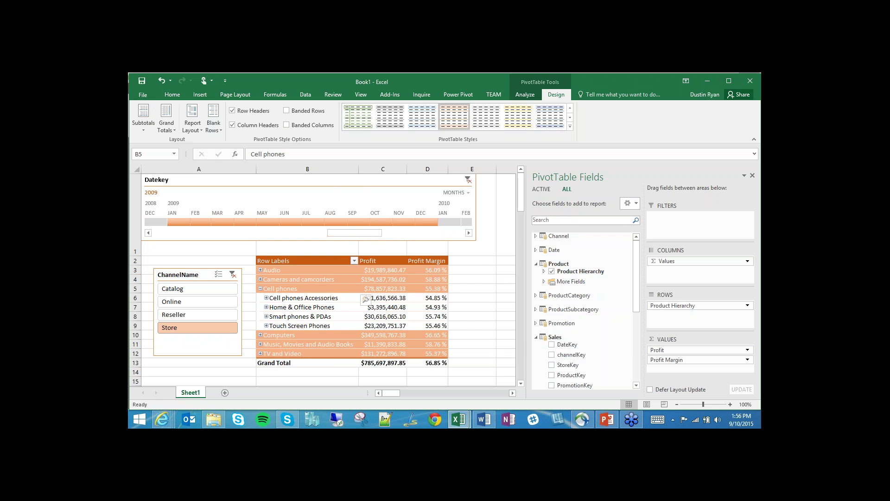
pyautogui.click(260, 288)
pyautogui.click(261, 289)
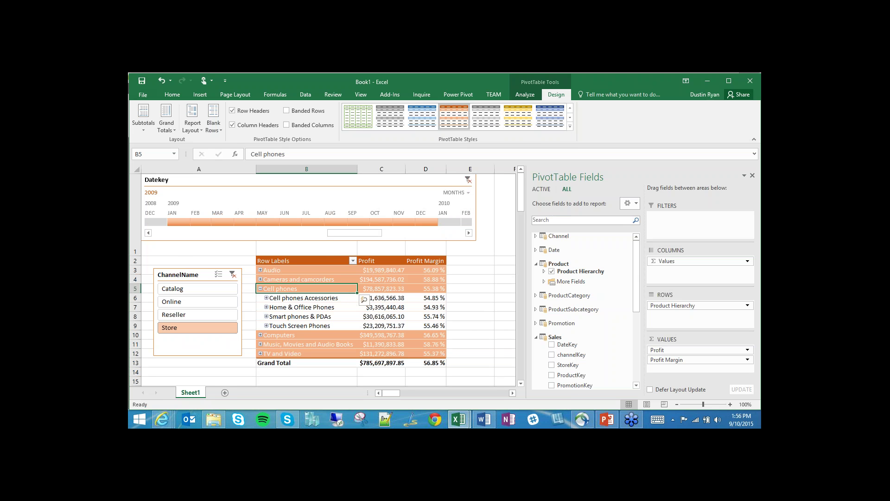
# - Hide the gridlines and the row and column headings on Sheet1, and move the cell selection away from the report
pyautogui.click(185, 252)
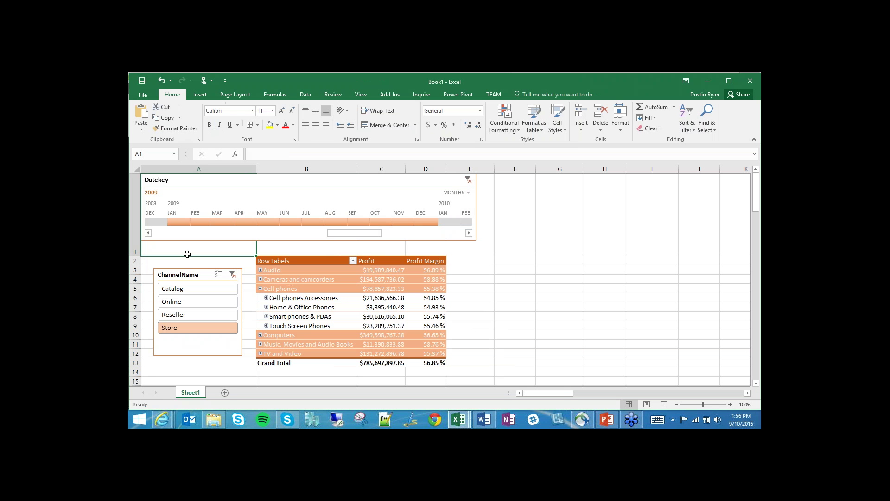
pyautogui.click(232, 95)
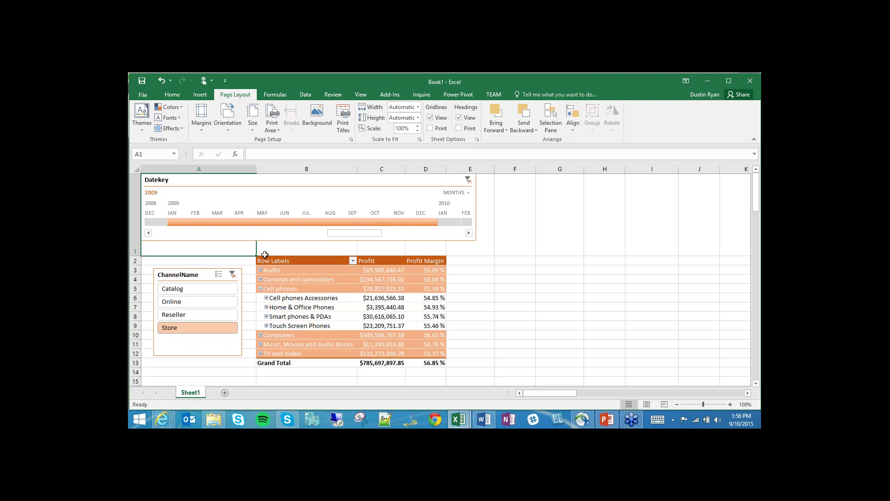
pyautogui.click(431, 118)
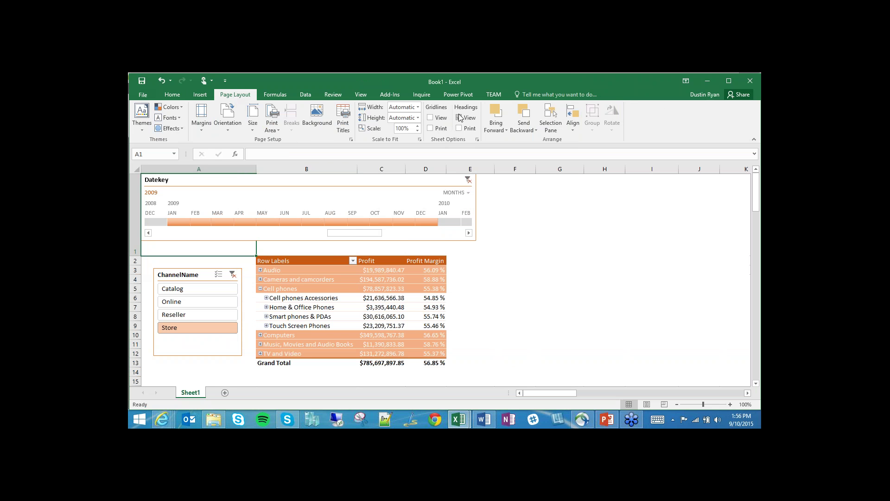
pyautogui.click(459, 117)
pyautogui.click(465, 237)
pyautogui.click(622, 245)
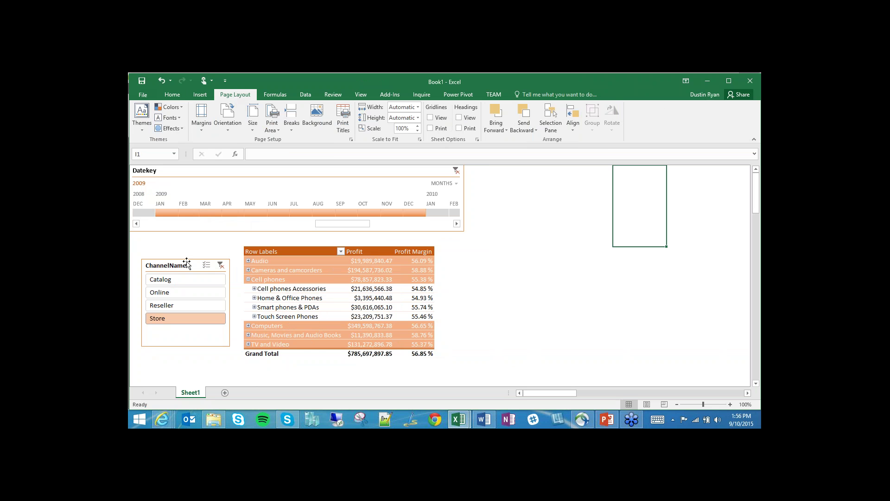
# - Expand the Cameras and camcorders category in the PivotTable, and select the Datekey timeline
pyautogui.click(249, 270)
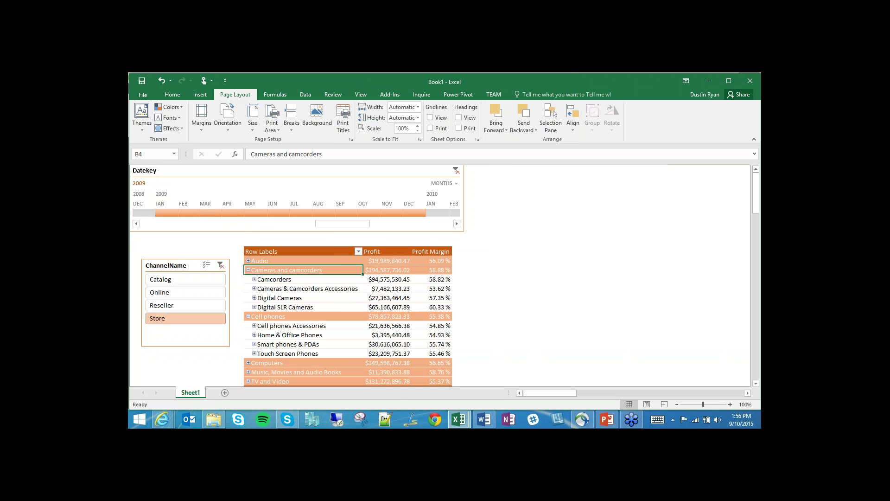
pyautogui.click(181, 271)
pyautogui.click(229, 173)
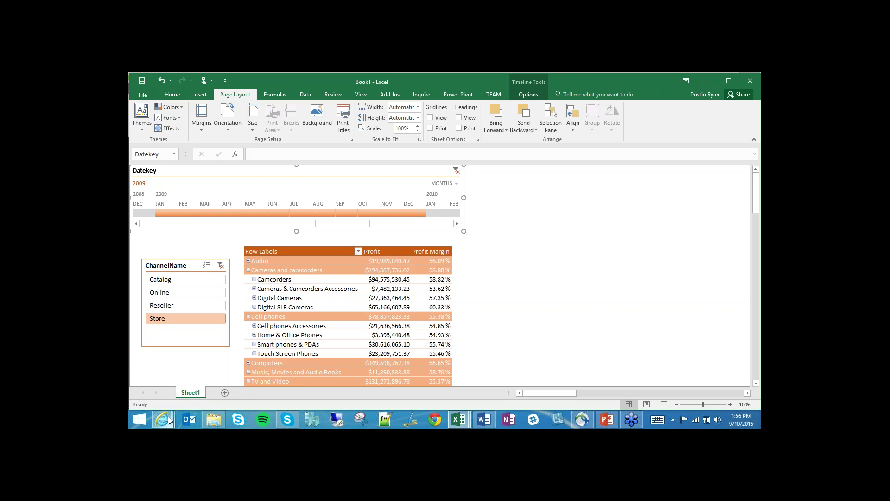
# - Switch to Internet Explorer to view the presenter's SQL blog and Twitter profile
pyautogui.moveTo(162, 420)
pyautogui.click(269, 363)
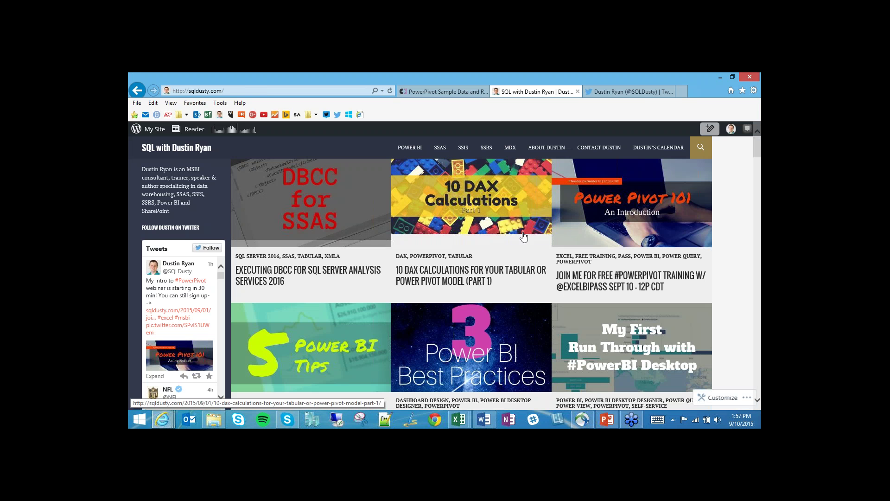
pyautogui.click(644, 92)
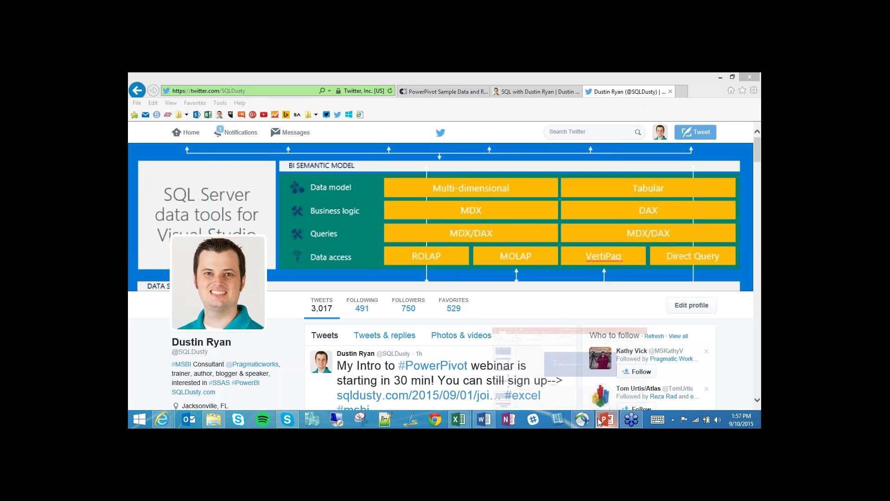
# - Switch to PowerPoint and start the slide show from slide 7, Questions?
pyautogui.click(608, 420)
pyautogui.scroll(-2, 208, 354)
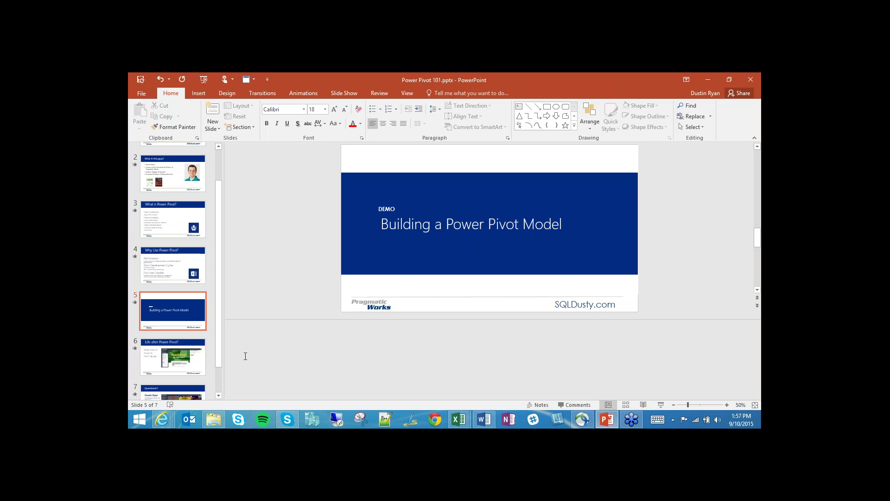
pyautogui.click(168, 398)
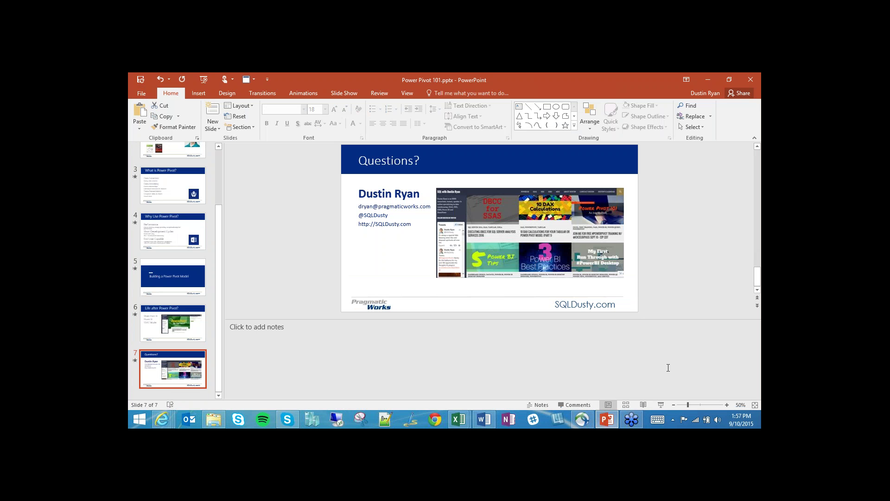
pyautogui.click(661, 404)
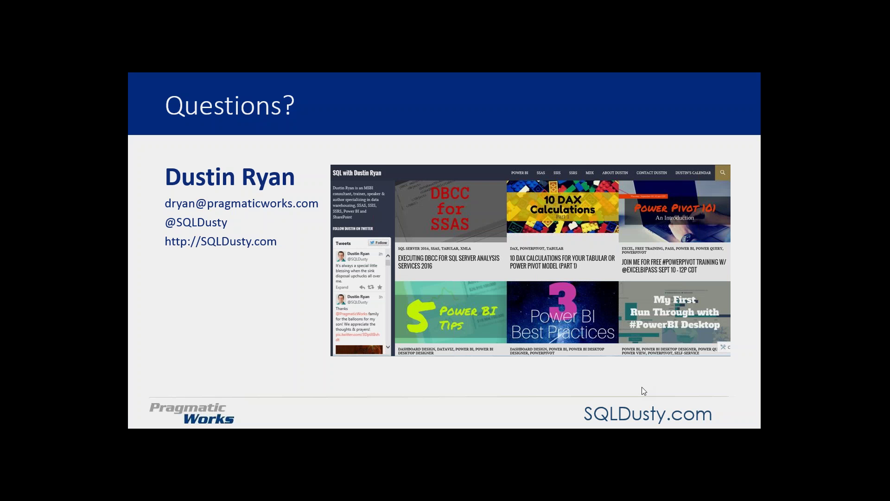
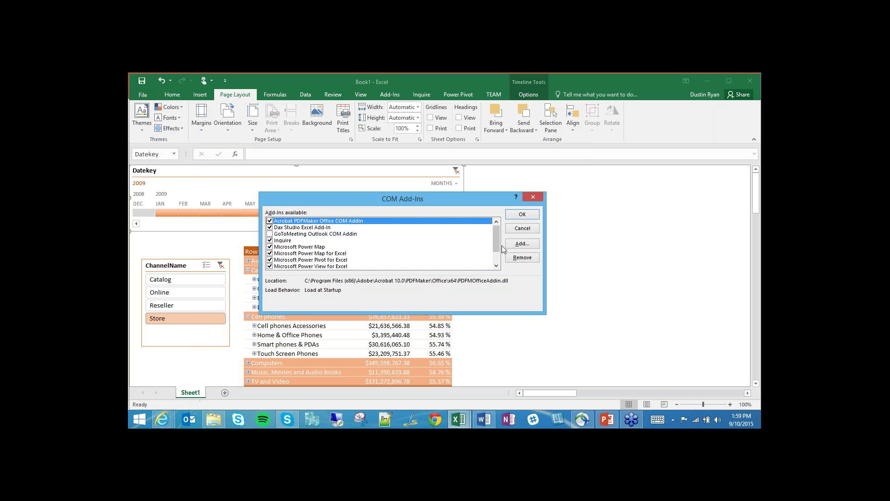
# - Check the Microsoft Power View for Excel and Microsoft Power Pivot for Excel entries in the COM add-ins list, and leave without changes
pyautogui.scroll(-2, 502, 246)
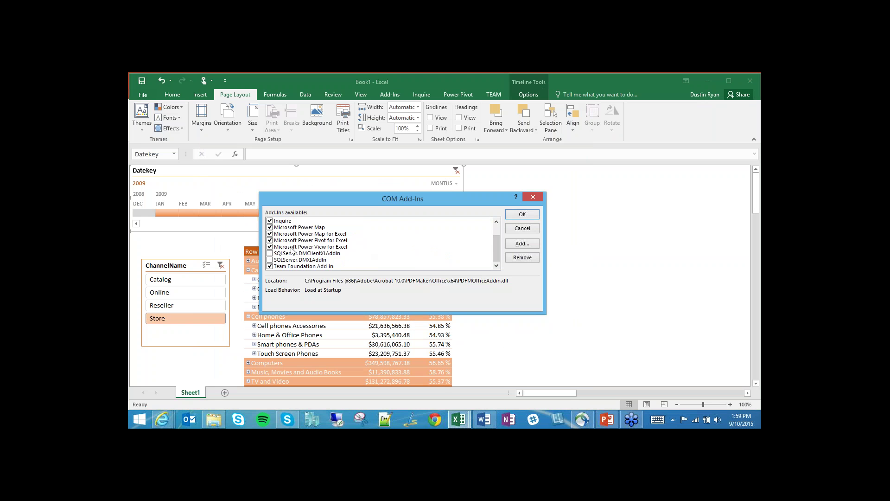
pyautogui.click(293, 248)
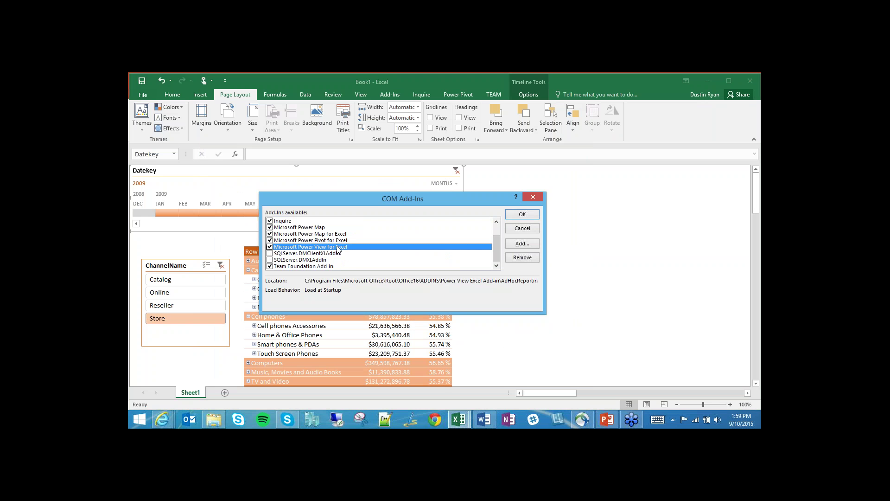
pyautogui.click(296, 242)
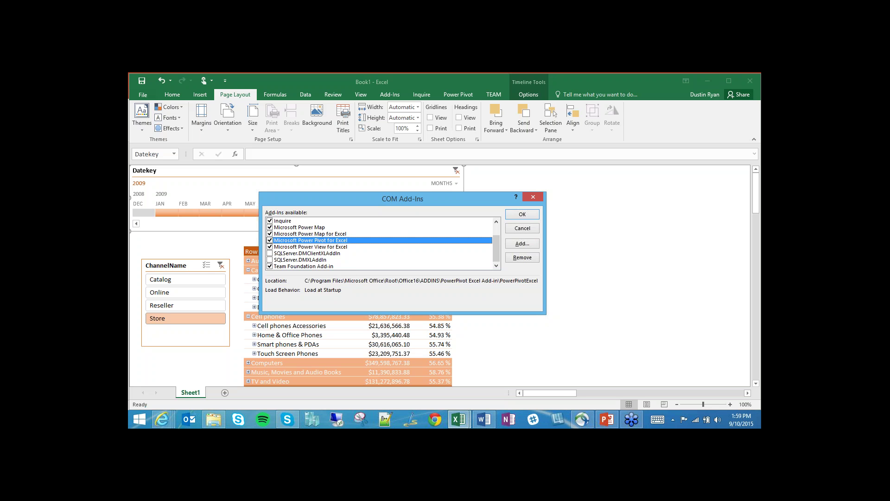
pyautogui.click(522, 229)
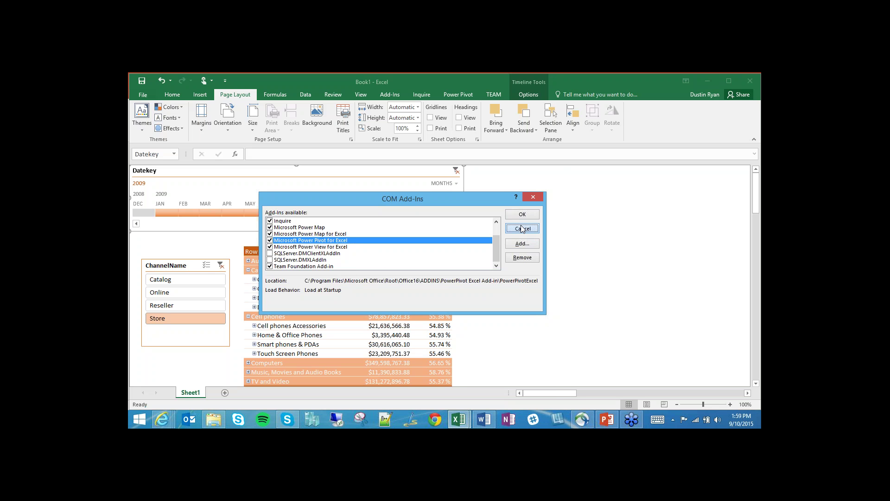
# - Switch to the Power Pivot for Excel window and show the ProductCategory table
pyautogui.moveTo(464, 420)
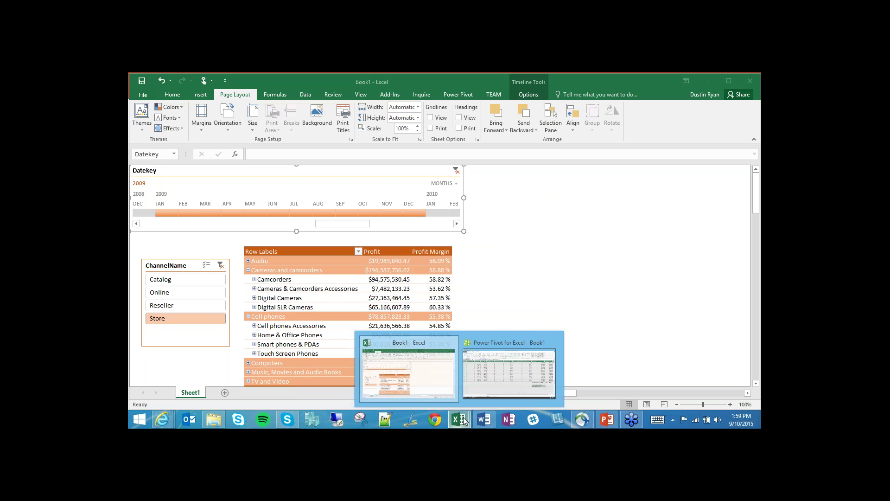
pyautogui.click(518, 381)
pyautogui.click(331, 392)
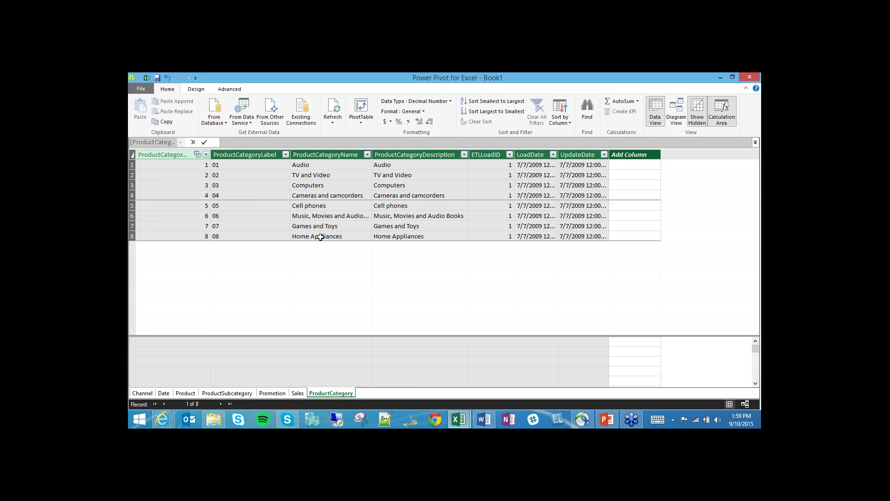
# - Review the source database settings of the existing Access ContosoSales connection, and exit without changing them
pyautogui.click(301, 117)
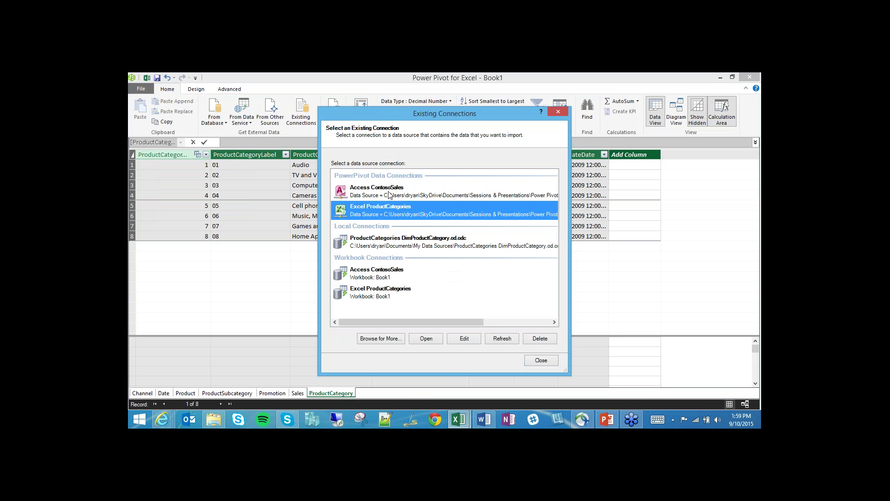
pyautogui.click(384, 192)
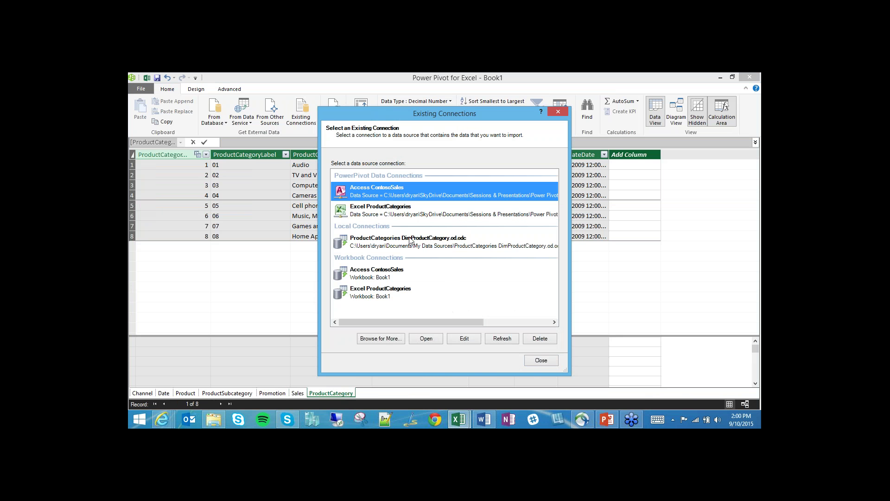
pyautogui.click(474, 338)
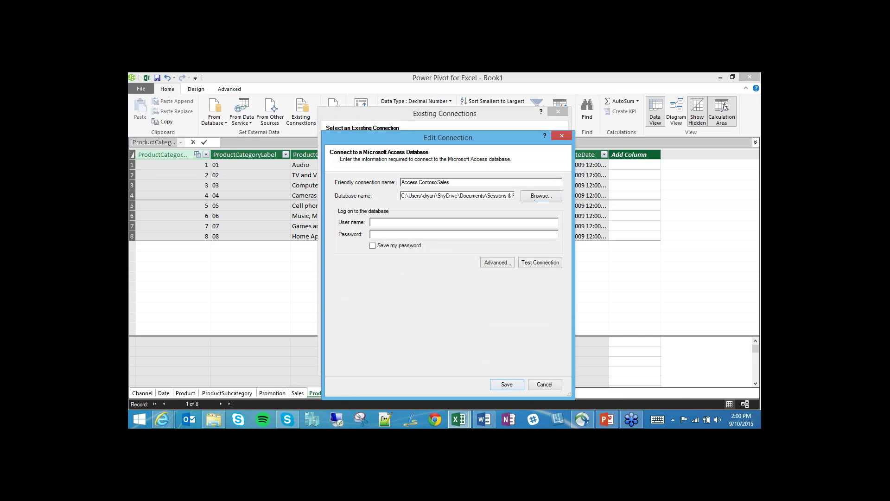
pyautogui.click(543, 195)
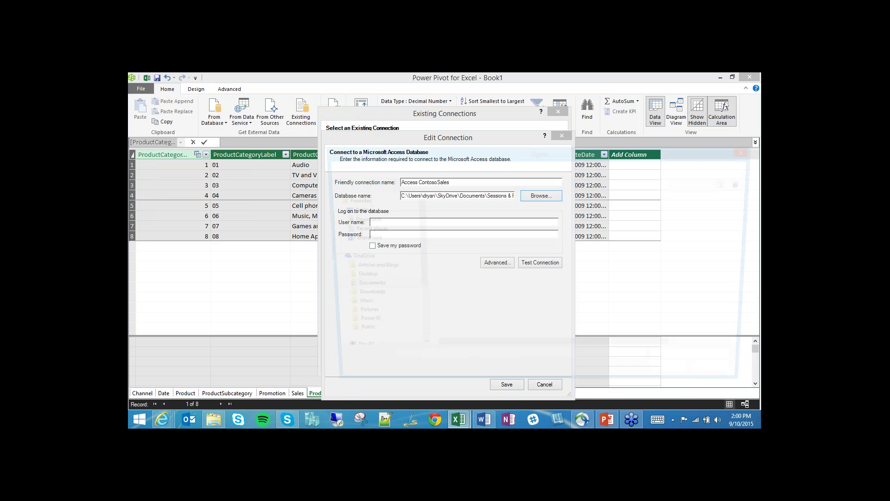
pyautogui.press('Escape')
pyautogui.click(545, 385)
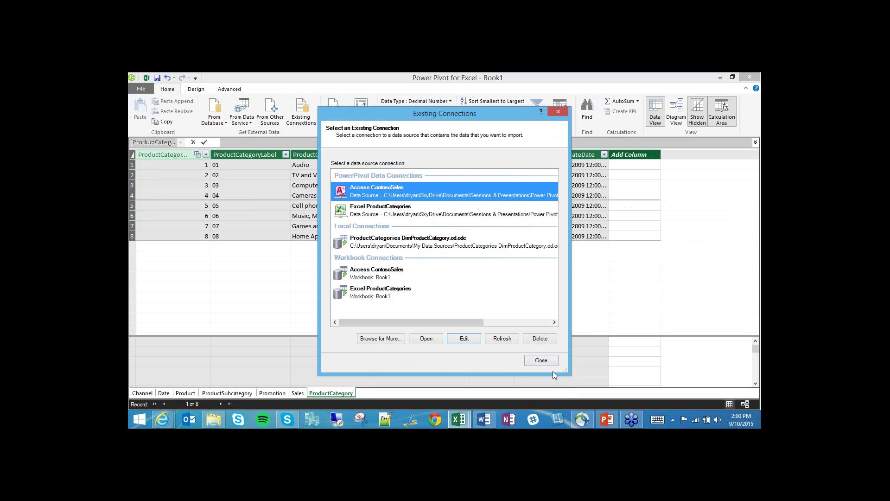
pyautogui.click(544, 362)
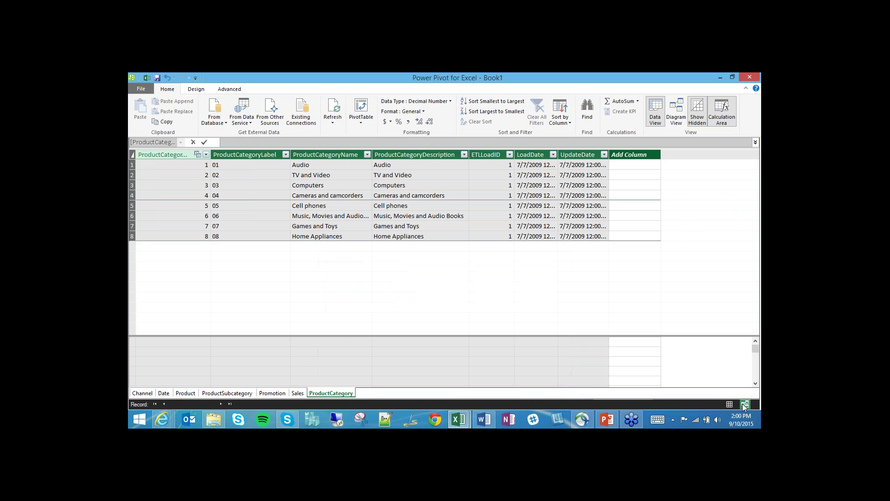
# - In the model's diagram view, inspect the Sales table's source preview and column selection in an enlarged table properties dialog, and leave without saving
pyautogui.click(735, 406)
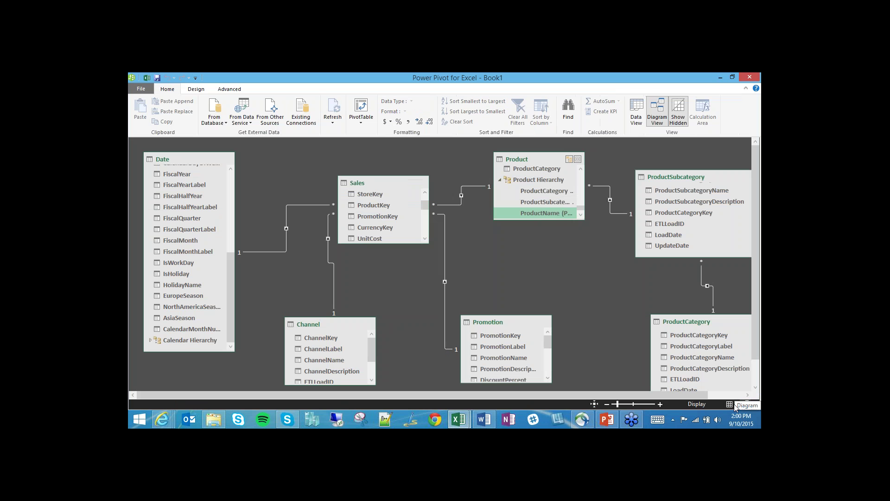
pyautogui.rightClick(355, 184)
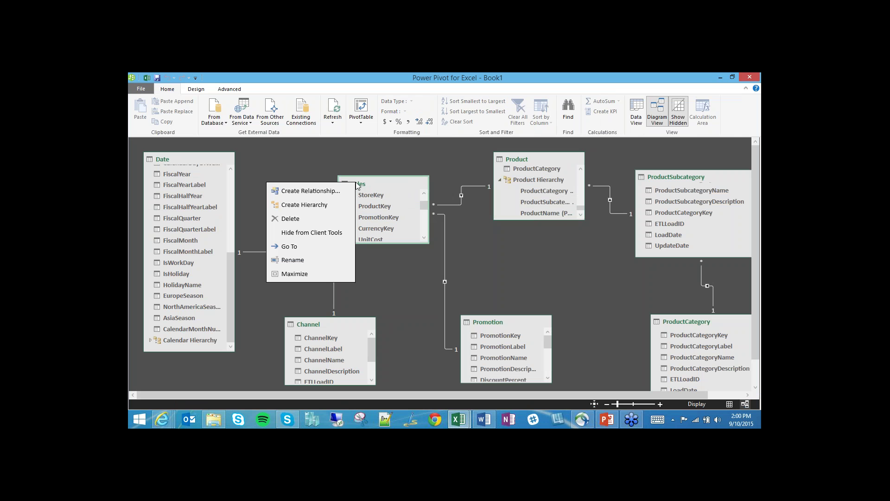
pyautogui.click(386, 184)
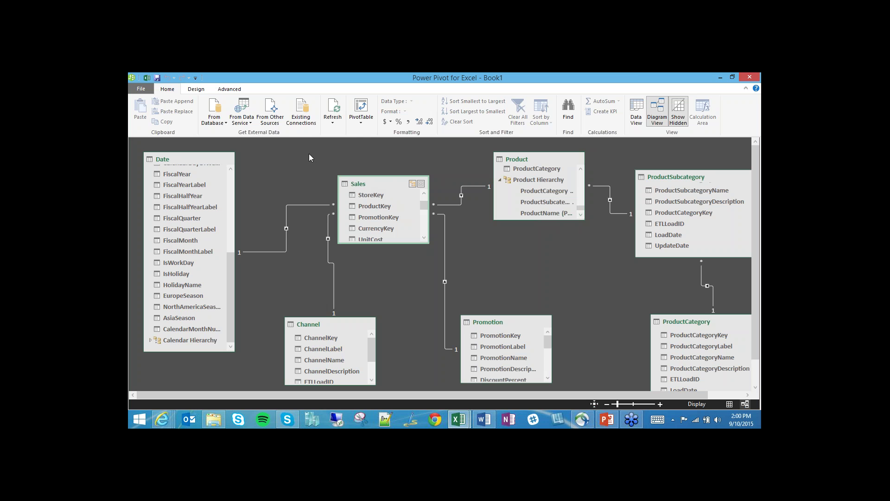
pyautogui.click(194, 89)
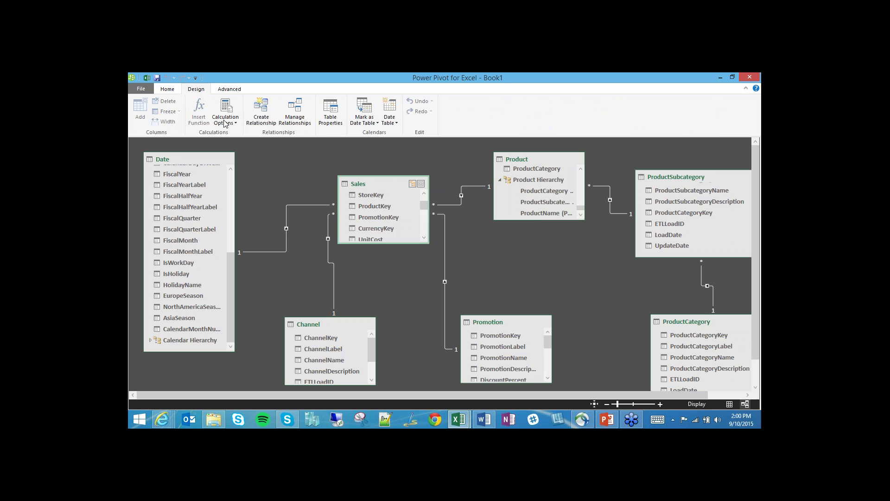
pyautogui.click(338, 120)
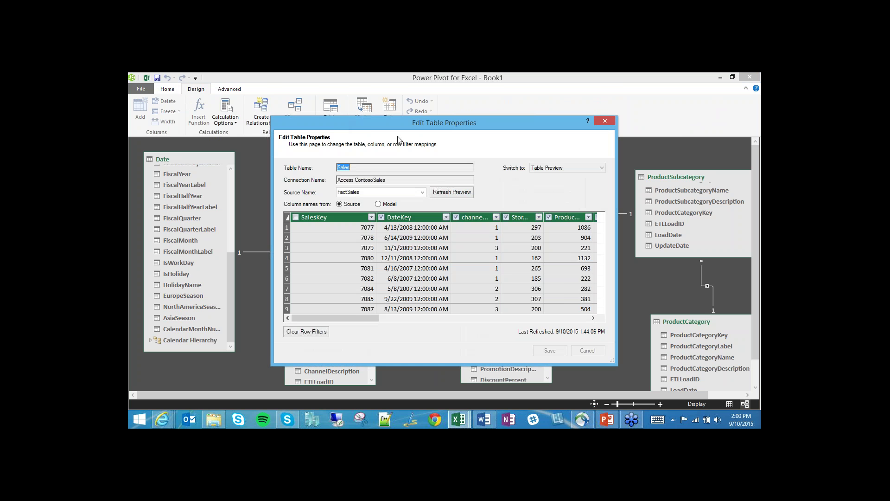
pyautogui.moveTo(276, 133); pyautogui.dragTo(184, 136)
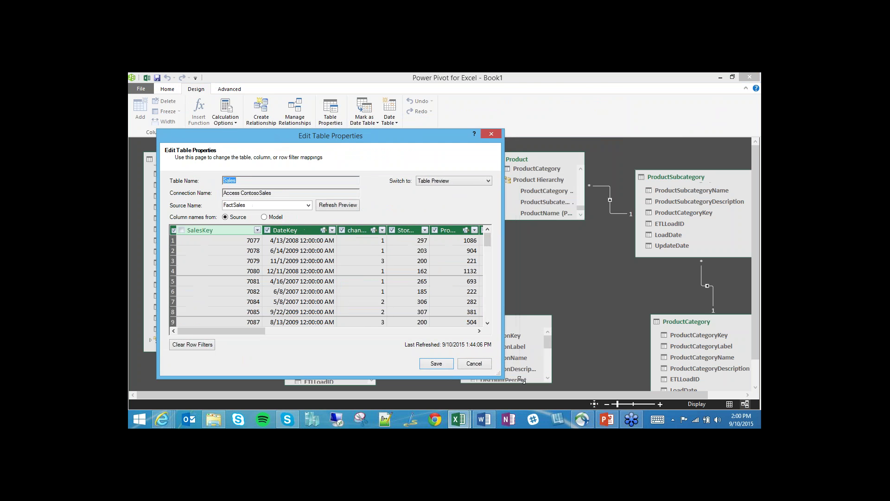
pyautogui.moveTo(505, 357); pyautogui.dragTo(746, 357)
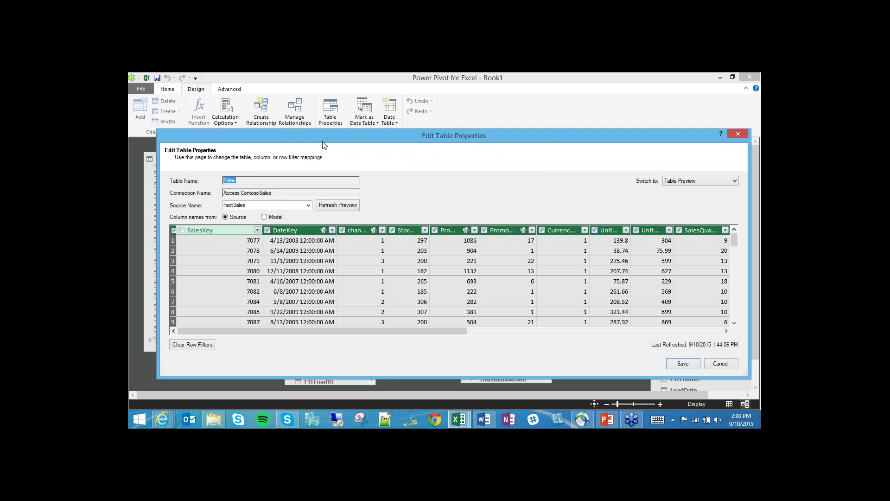
pyautogui.moveTo(322, 139); pyautogui.dragTo(316, 157)
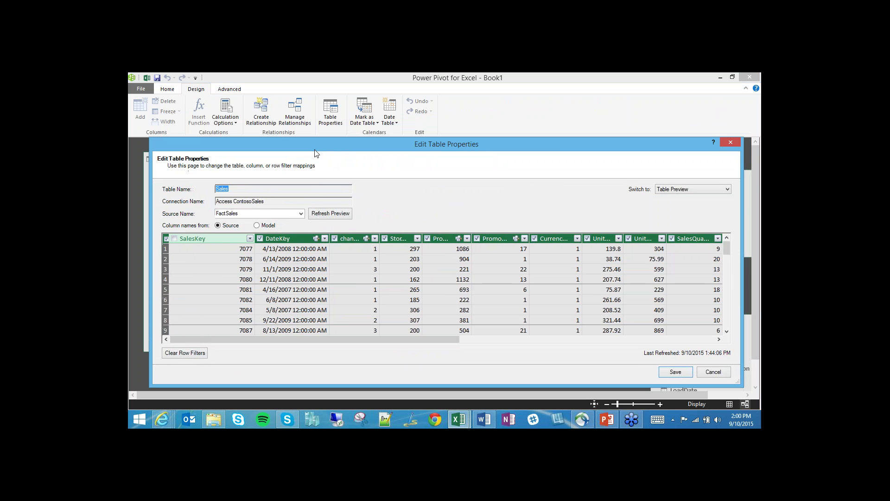
pyautogui.click(175, 239)
pyautogui.click(713, 372)
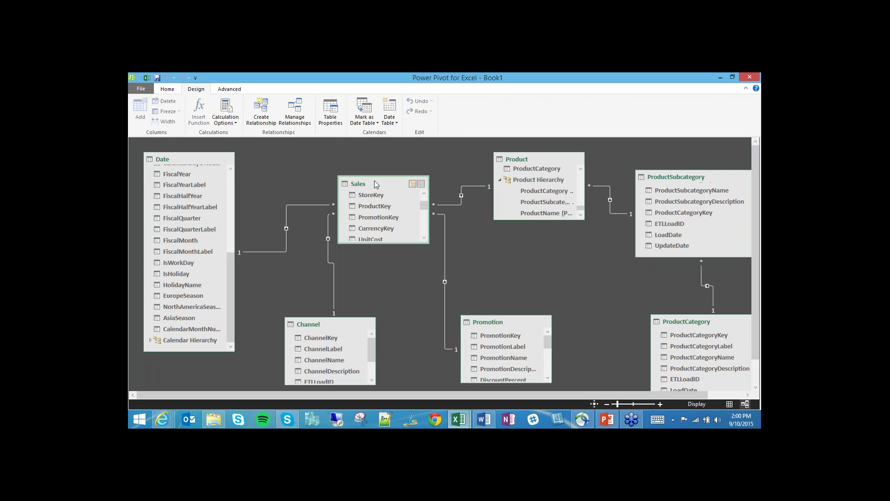
# - Review the Sales table's SQL statement by switching its table properties to the Query Editor, and leave without saving
pyautogui.click(335, 117)
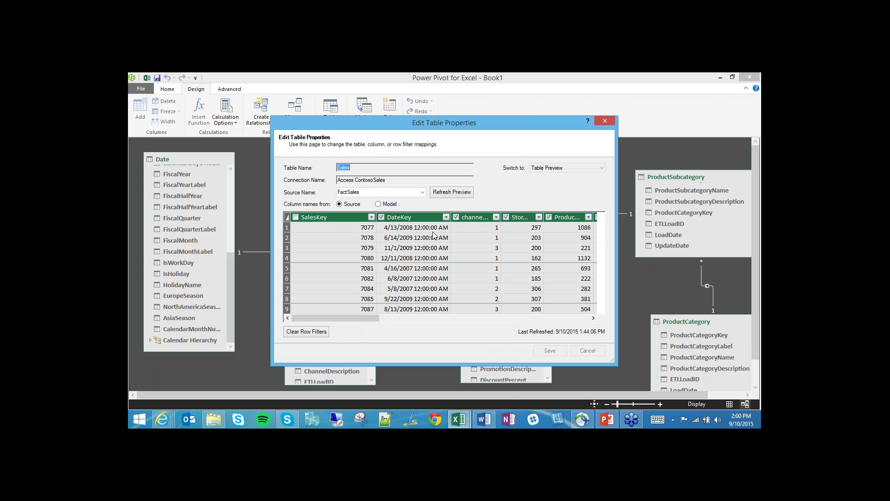
pyautogui.click(553, 168)
pyautogui.click(554, 168)
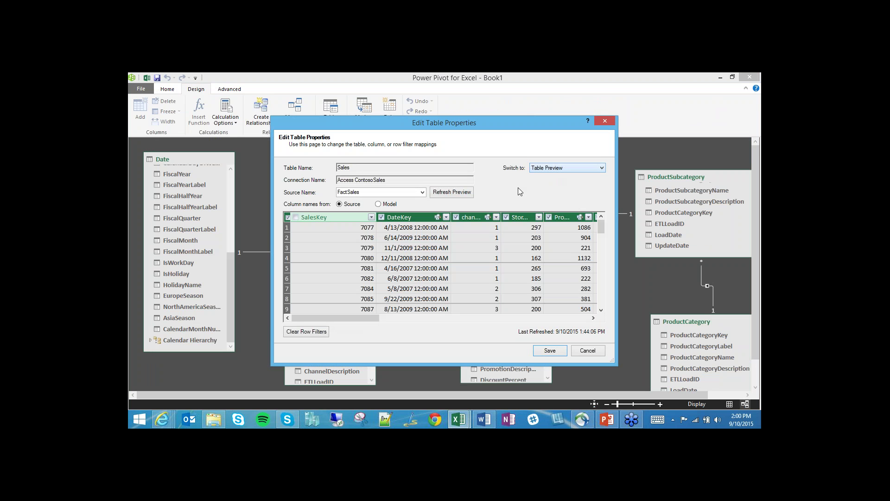
pyautogui.click(552, 170)
pyautogui.click(543, 184)
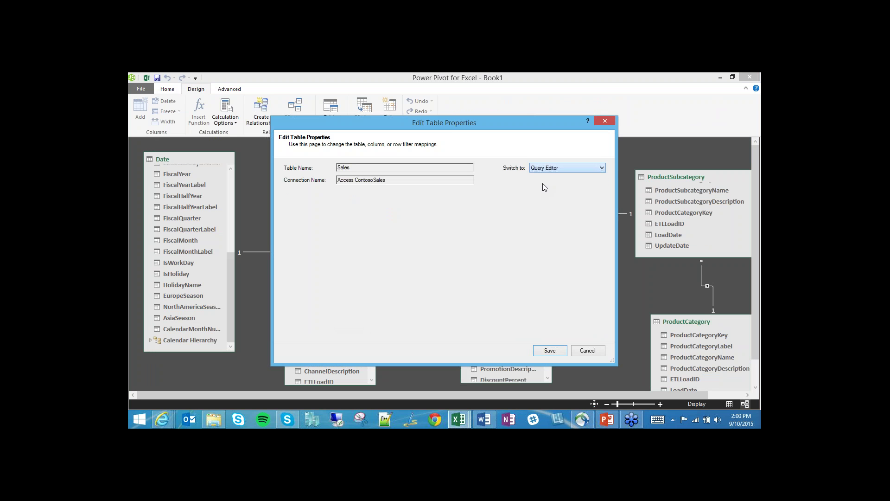
pyautogui.click(407, 228)
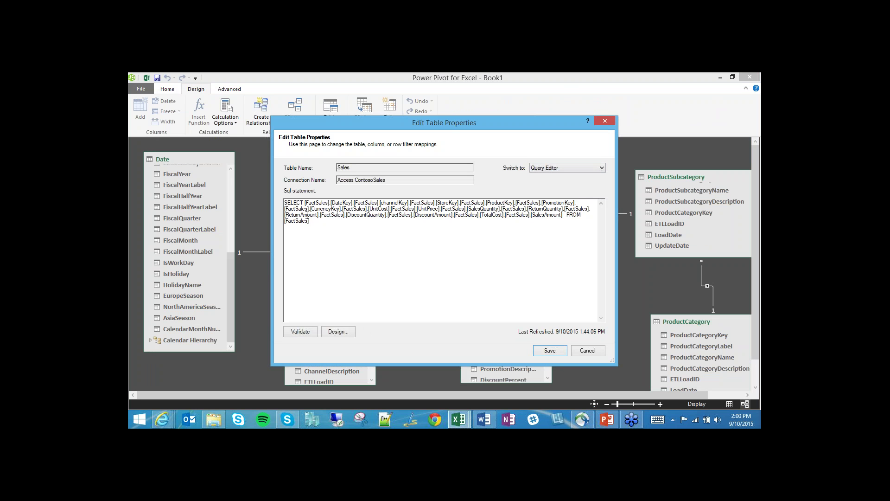
pyautogui.moveTo(304, 203); pyautogui.dragTo(345, 238)
pyautogui.click(492, 246)
pyautogui.click(594, 355)
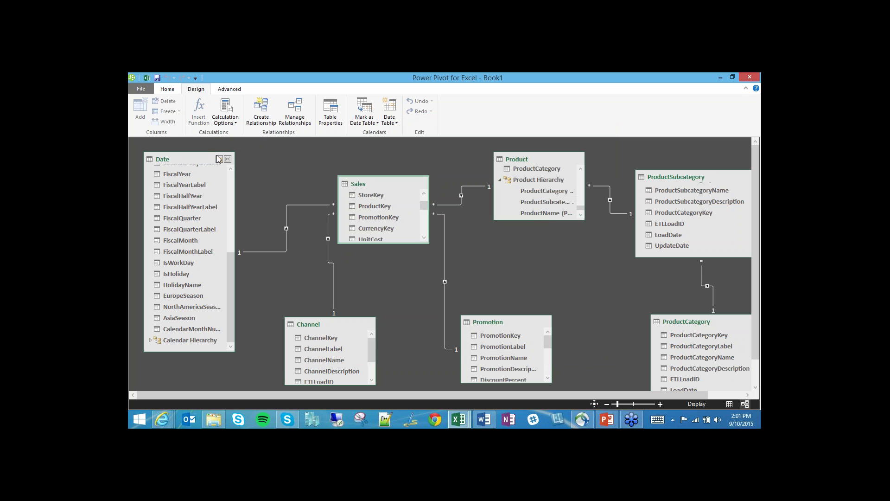
# - Move the Date table closer to Sales in the diagram, shorten its box, and show its field list from Datekey
pyautogui.moveTo(195, 158); pyautogui.dragTo(253, 148)
pyautogui.moveTo(295, 351); pyautogui.dragTo(299, 254)
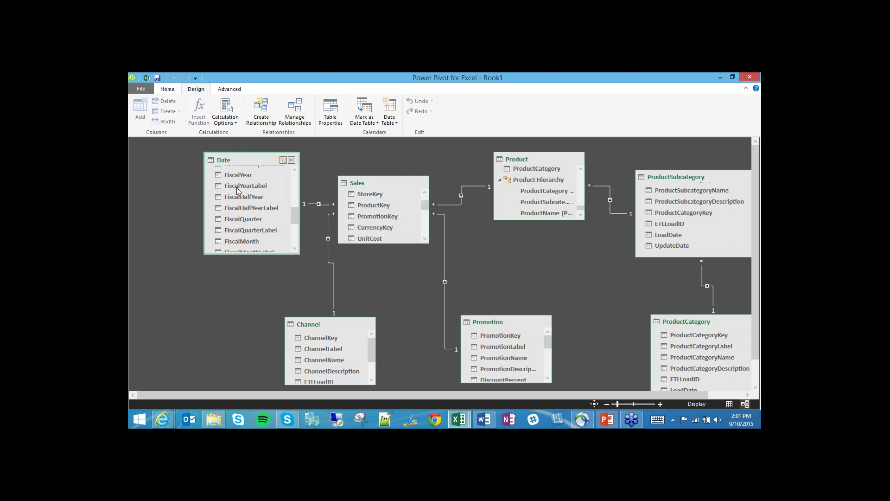
pyautogui.click(387, 183)
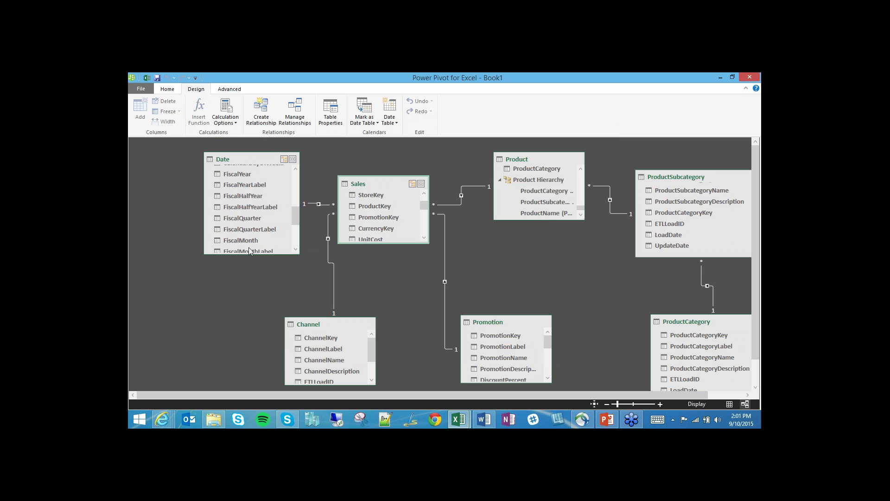
pyautogui.moveTo(293, 216); pyautogui.dragTo(293, 181)
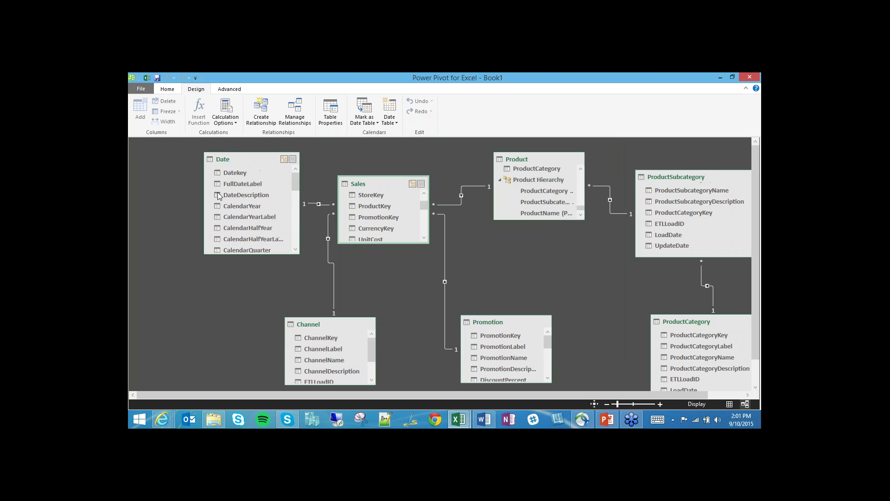
pyautogui.click(238, 161)
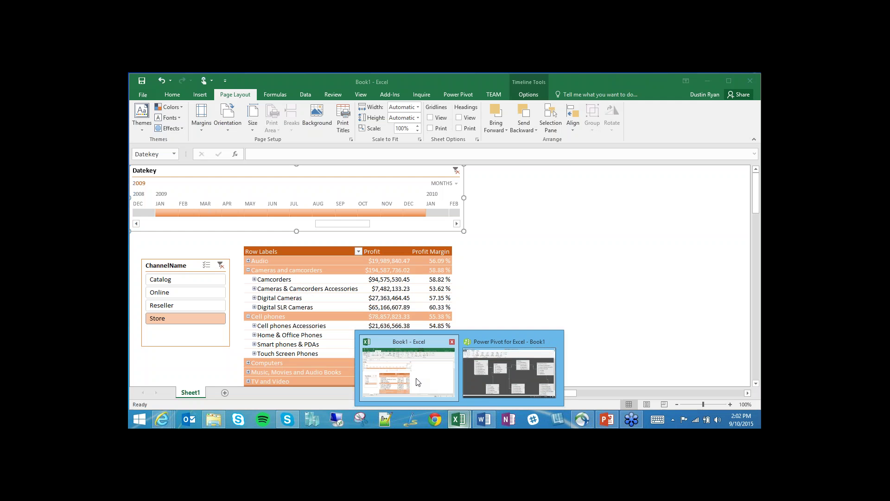
# - Switch to the Book1 workbook, view the server page for a new Analysis Services data connection, and leave without connecting
pyautogui.click(418, 378)
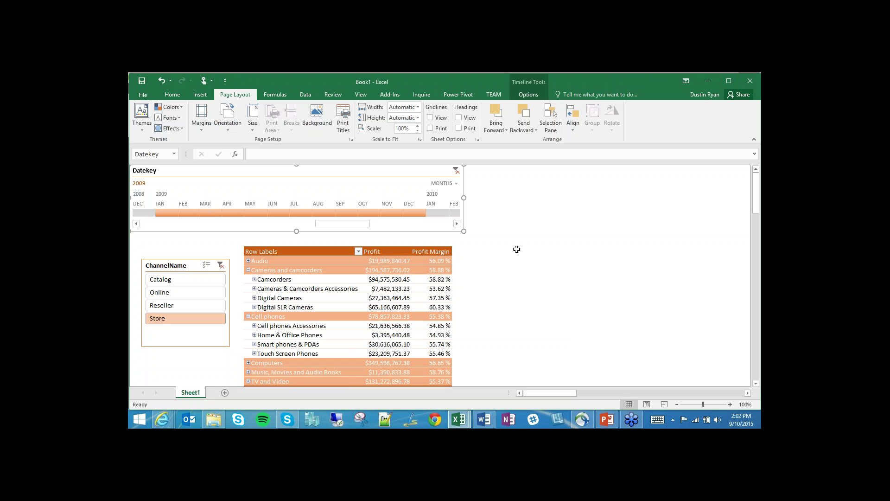
pyautogui.click(516, 249)
pyautogui.click(306, 94)
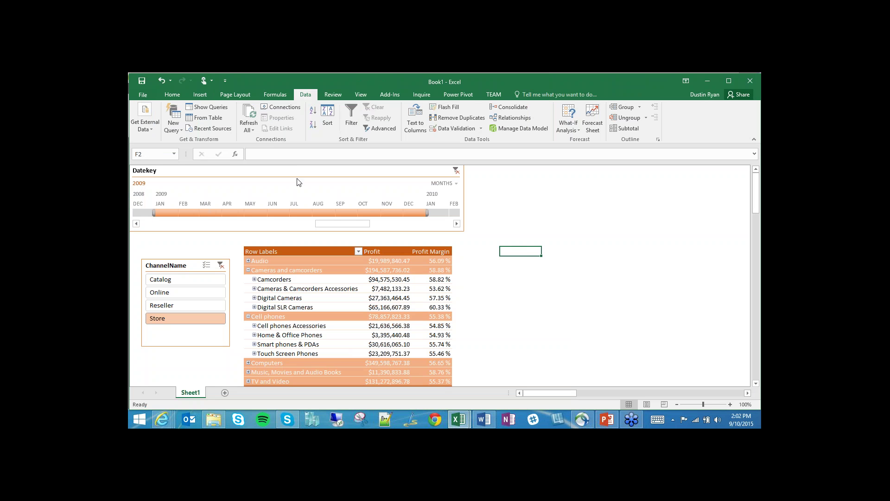
pyautogui.click(148, 131)
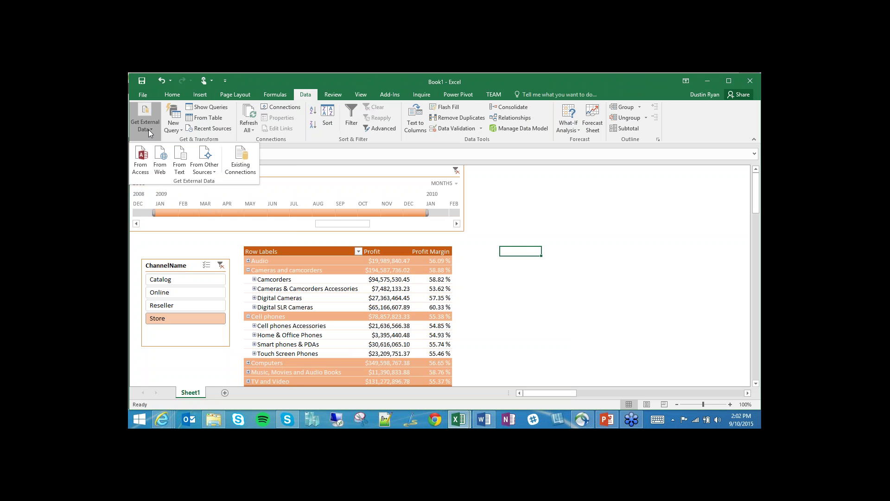
pyautogui.click(204, 165)
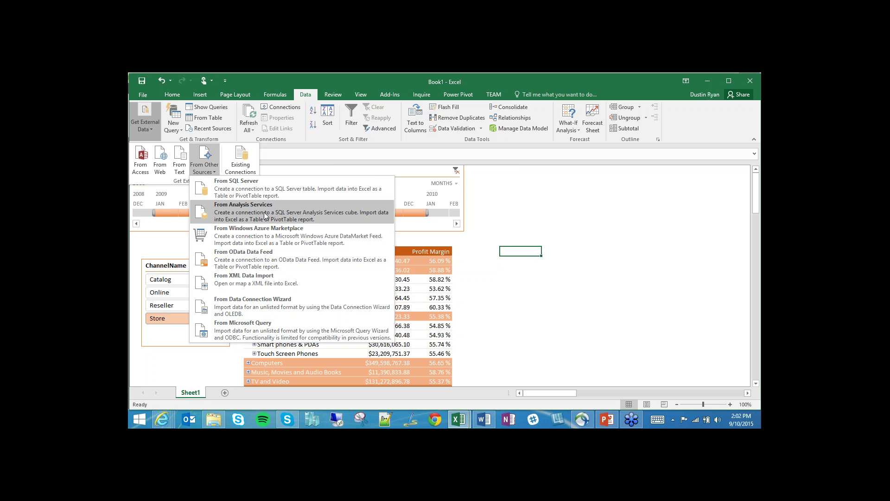
pyautogui.click(266, 214)
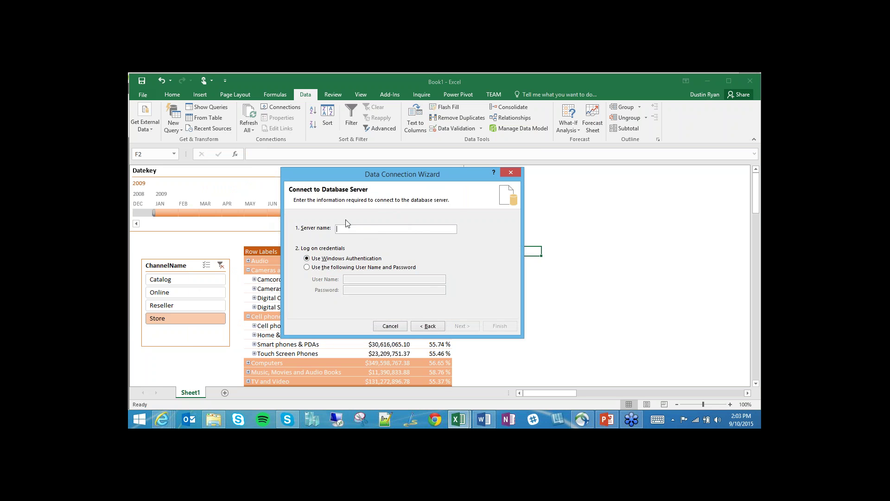
pyautogui.click(512, 173)
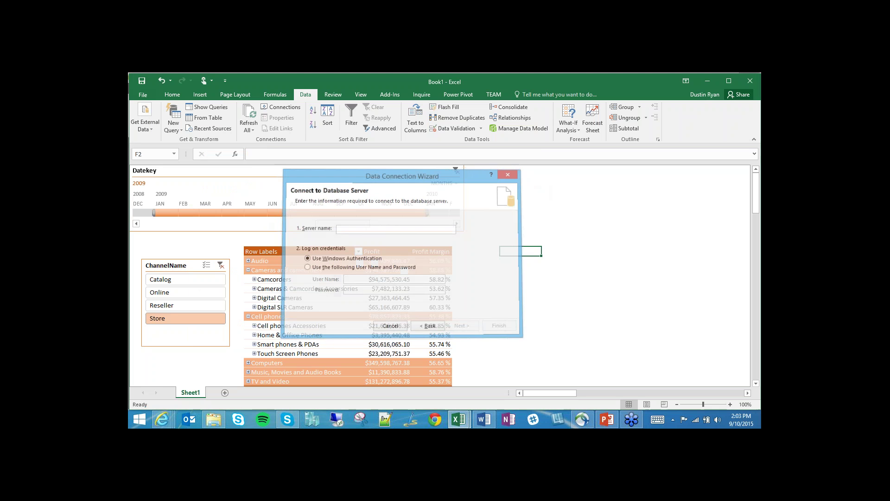
pyautogui.click(493, 249)
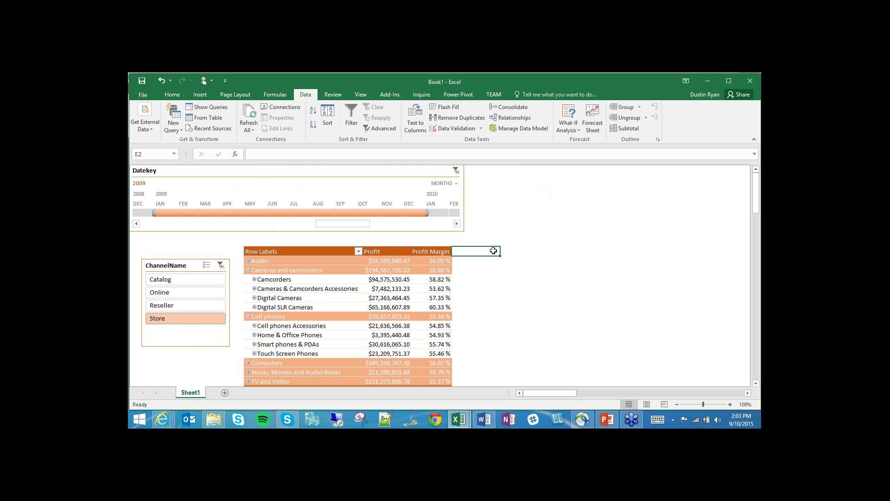
pyautogui.click(508, 254)
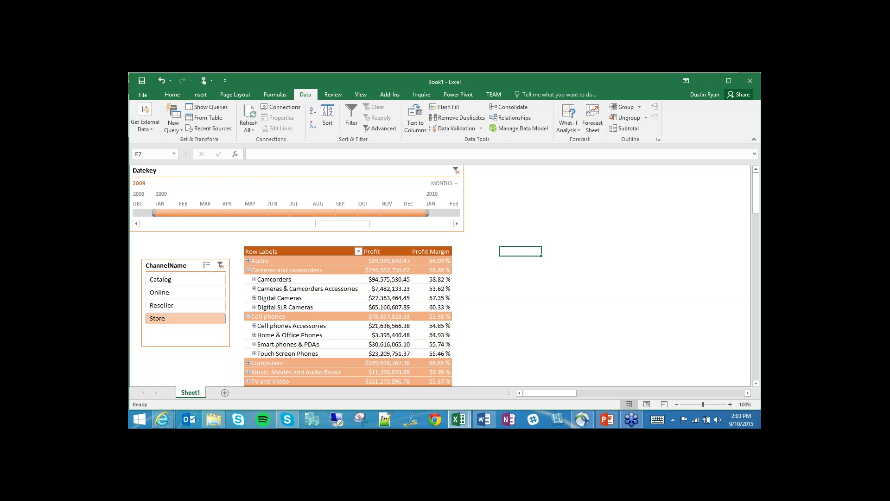
# - Switch to Internet Explorer and show the sqldusty.com blog home page
pyautogui.click(162, 420)
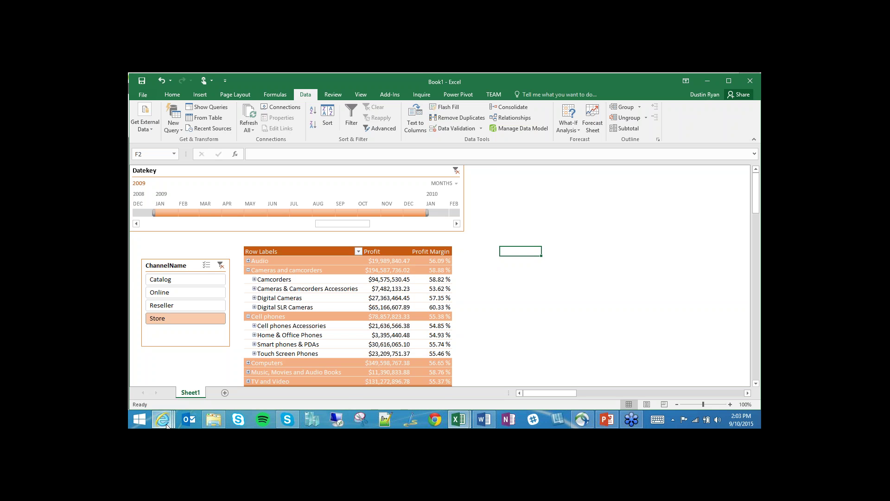
pyautogui.click(389, 382)
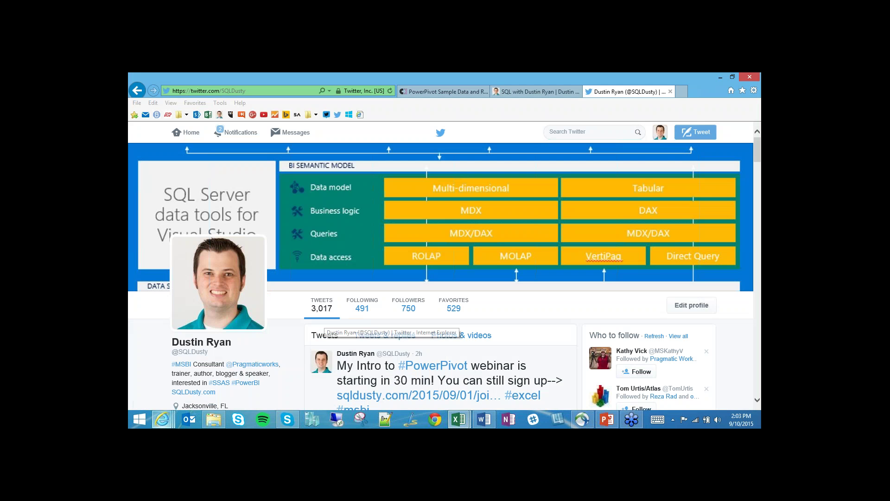
pyautogui.click(505, 93)
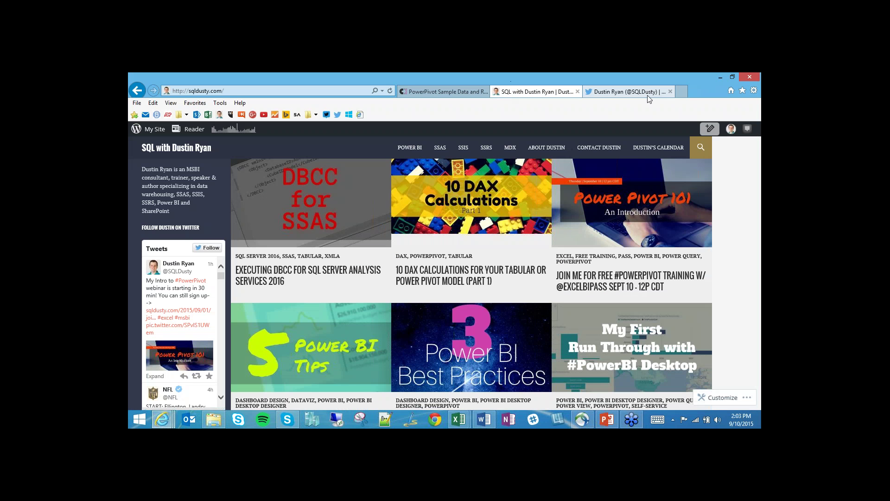